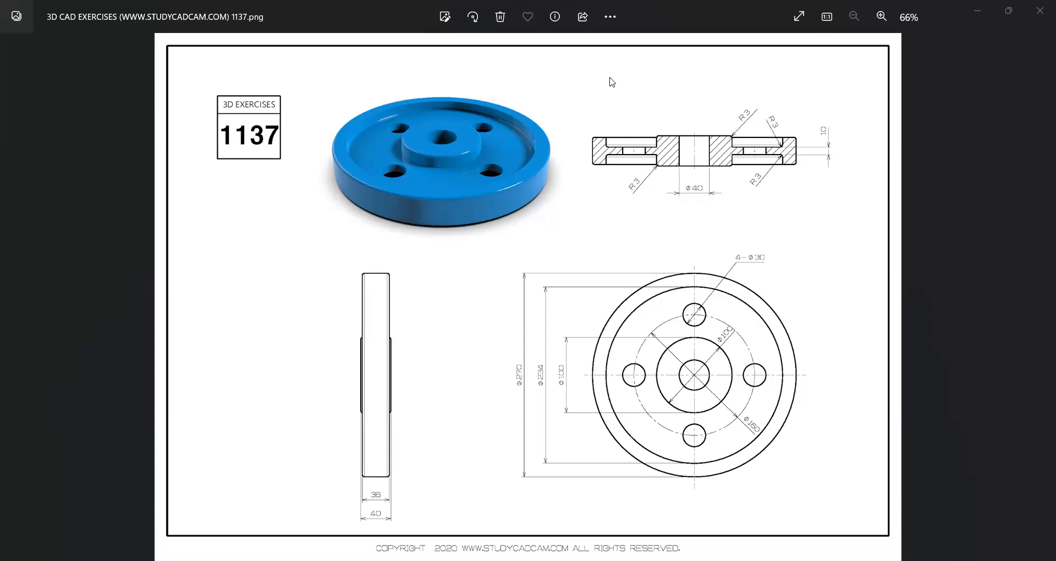
- Switch to Autodesk Inventor and start a 2D sketch on the XY plane
key(alt+Tab)
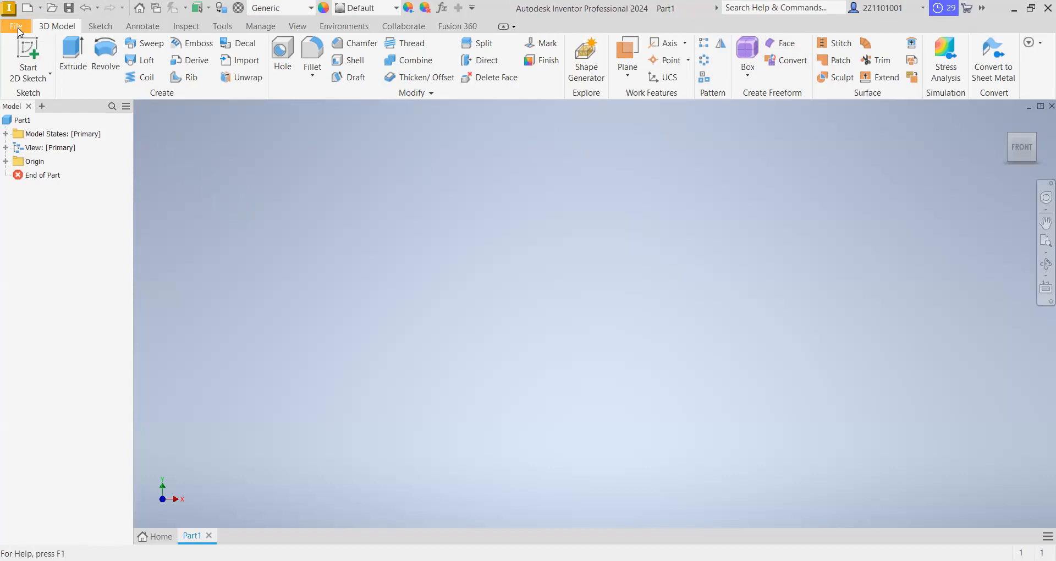
click(31, 54)
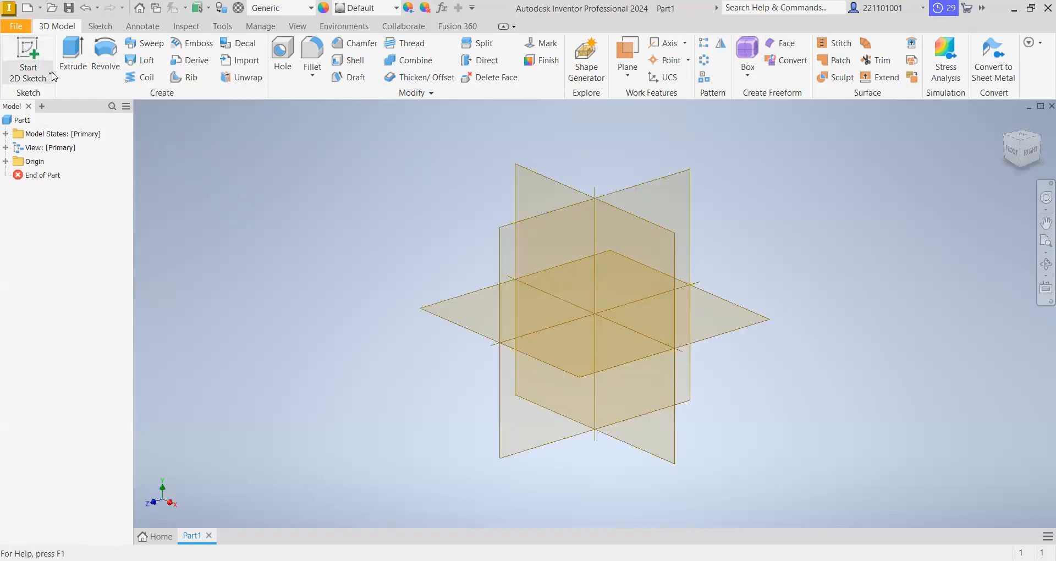
click(47, 74)
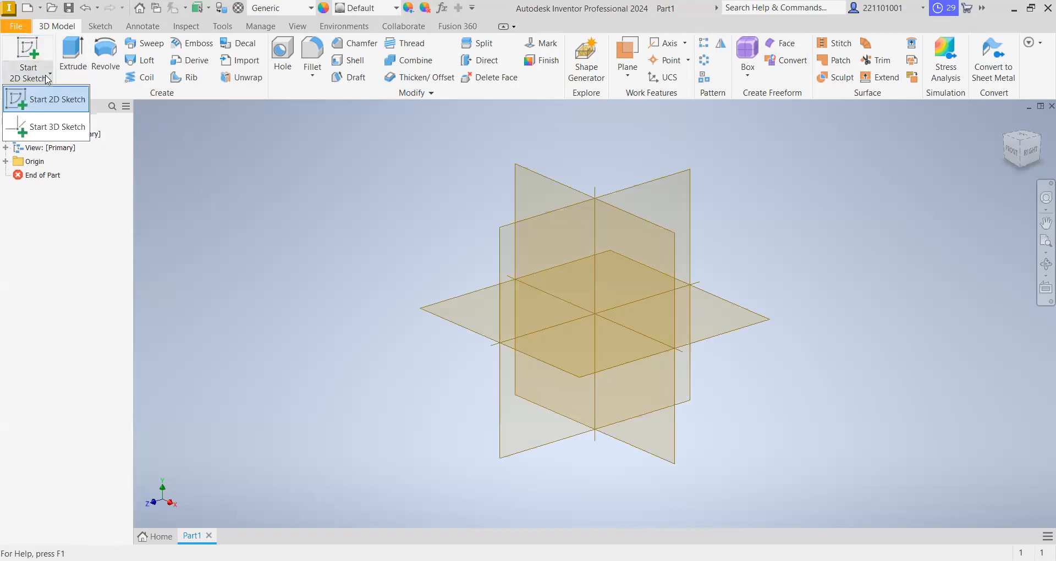
click(59, 105)
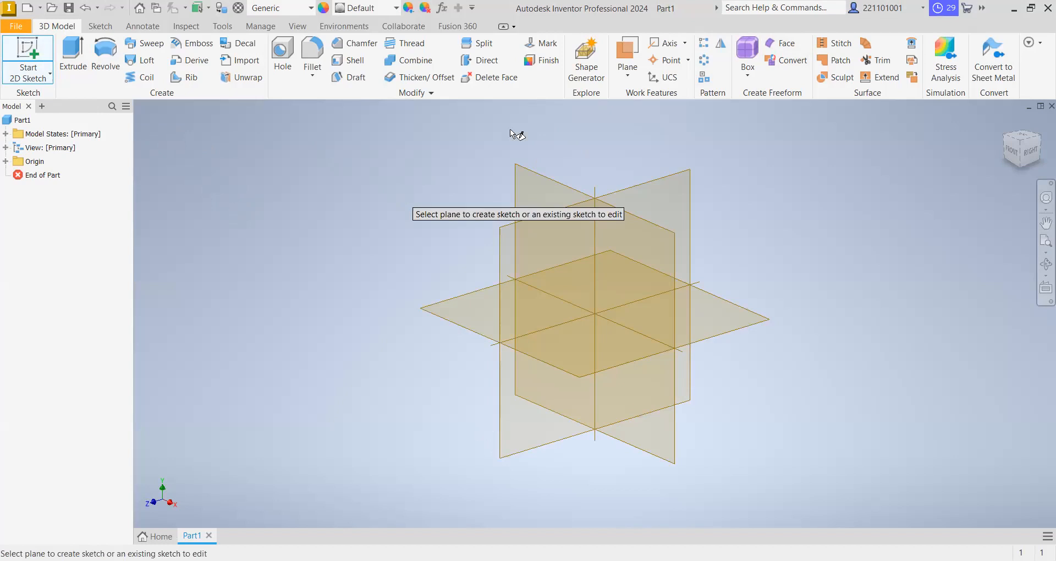
key(Escape)
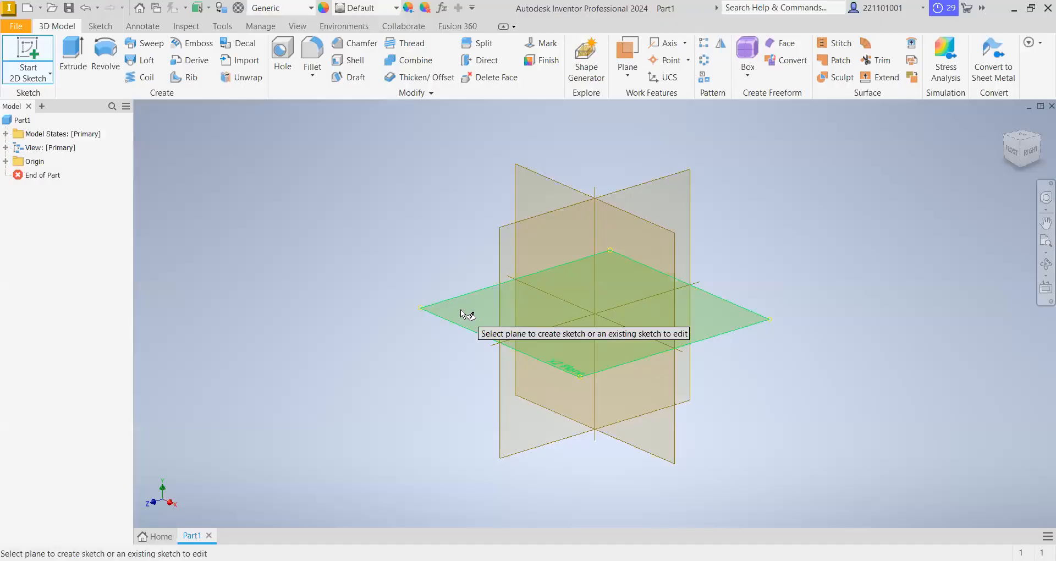
click(535, 186)
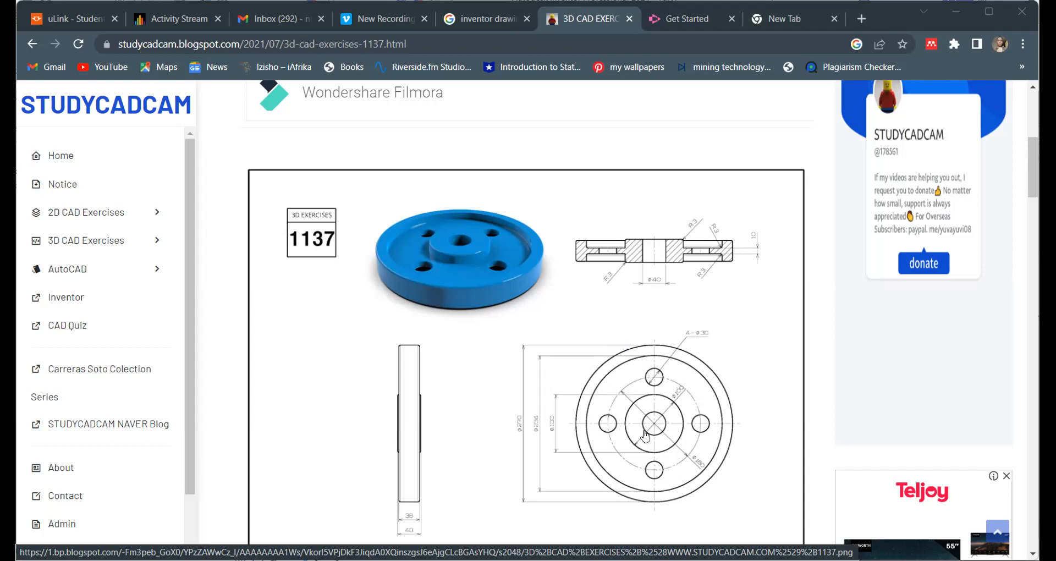
- Examine the views and dimensions of the 3D exercise 1137 wheel drawing, then return to the part in Autodesk Inventor
scroll(562, 363, down, 1)
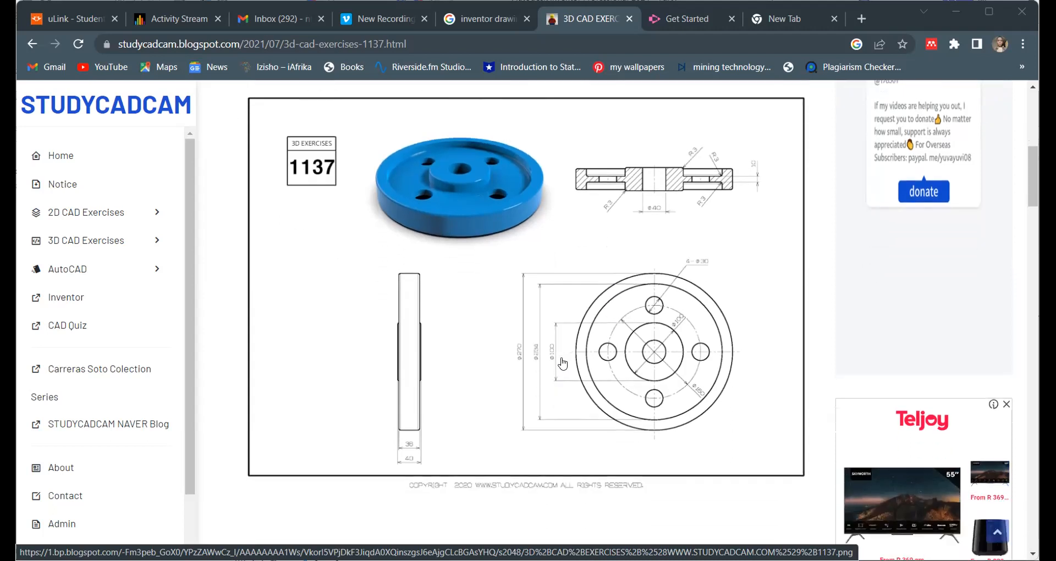
scroll(563, 363, up, 1)
scroll(562, 363, down, 1)
scroll(625, 312, up, 1)
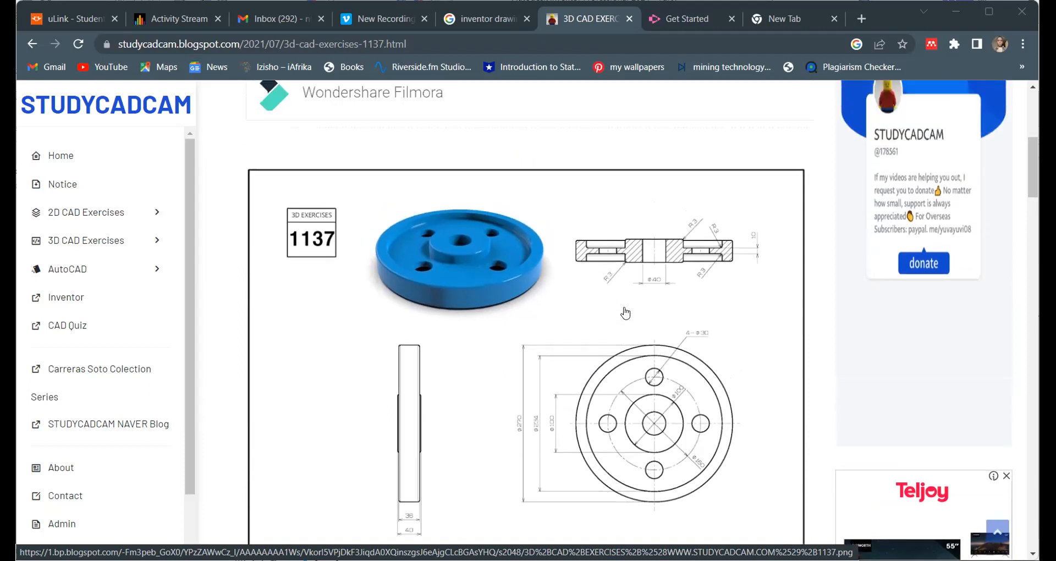
scroll(625, 323, down, 1)
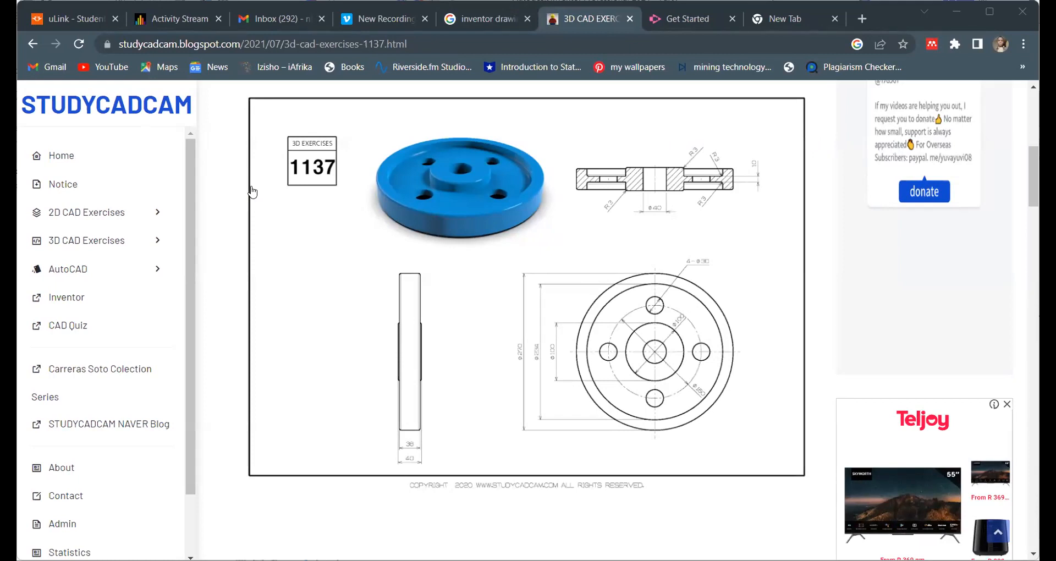
key(alt+Tab)
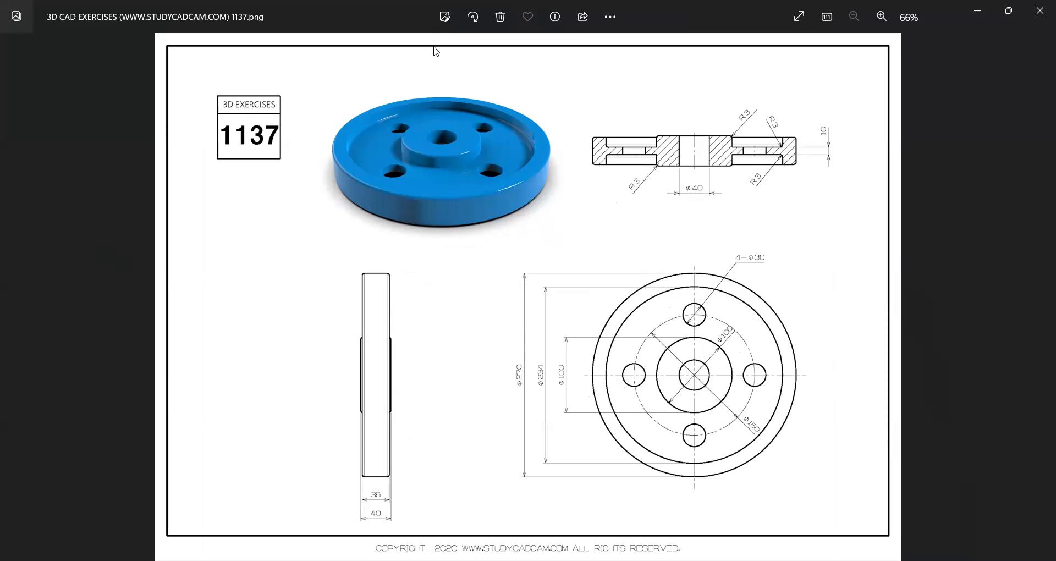
key(alt+Tab)
key(alt+Tab)
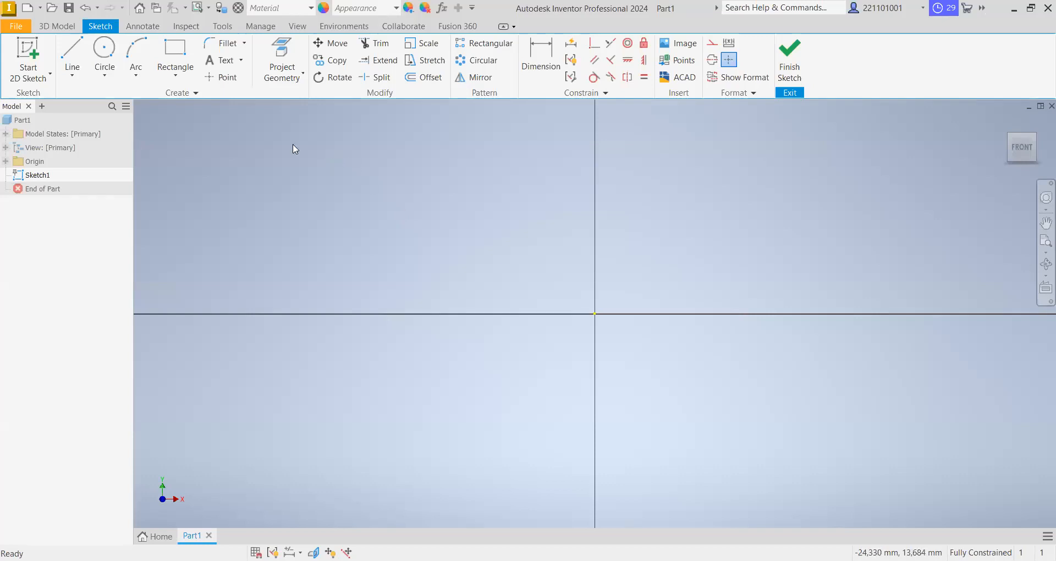
- Leave the empty sketch and start a new 2D sketch on the XY plane
click(40, 61)
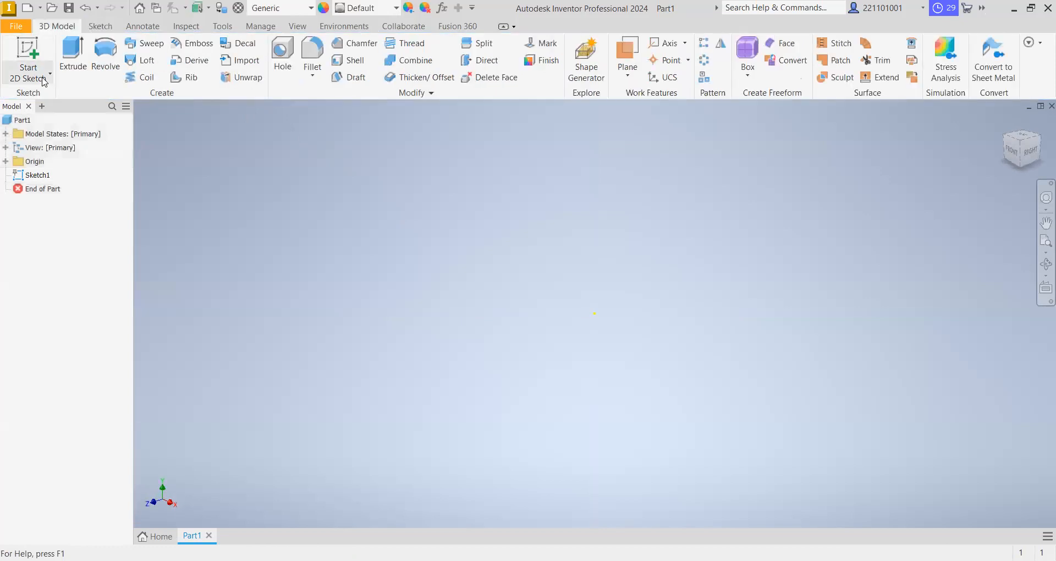
click(49, 75)
click(69, 100)
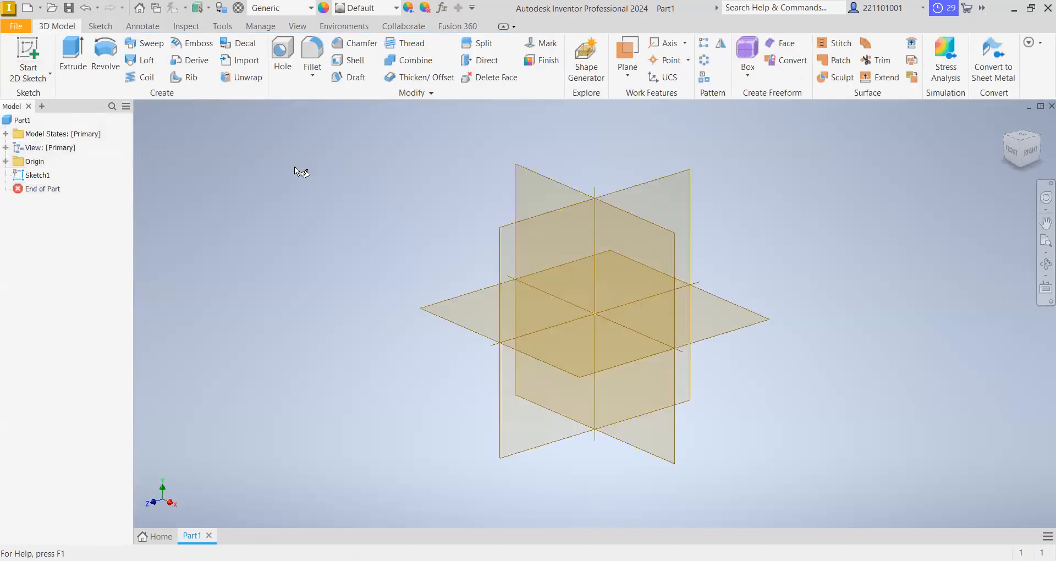
click(532, 192)
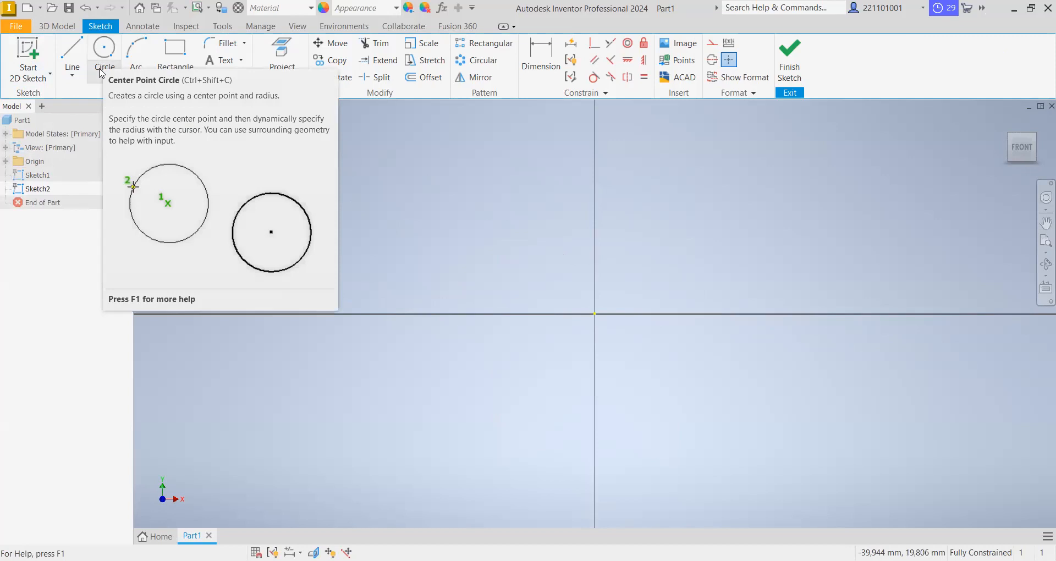
- Draw a vertical line in Centerline format along the vertical axis, crossing the horizontal axis, and end the Line command
click(102, 73)
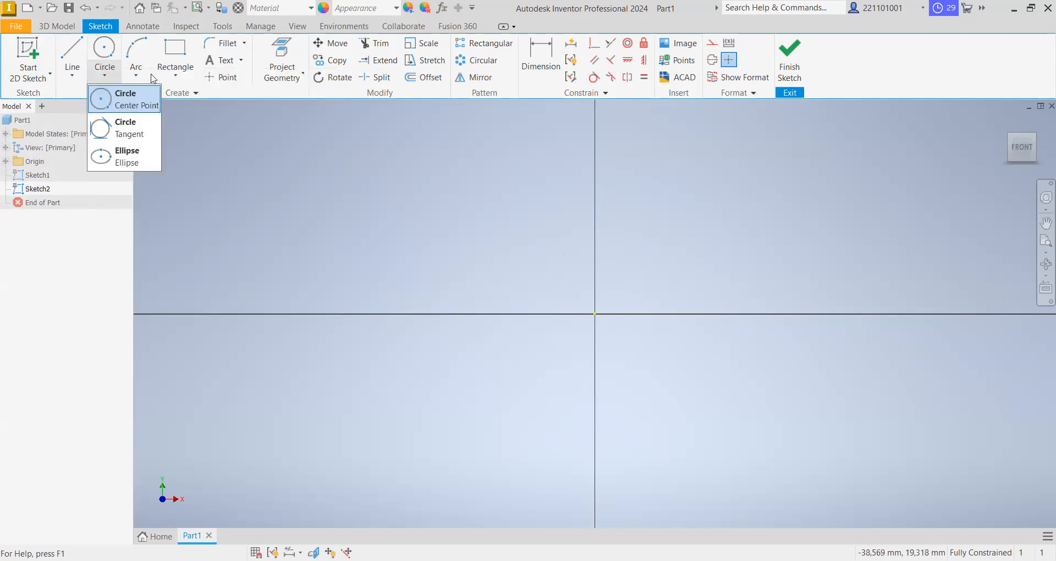
click(76, 57)
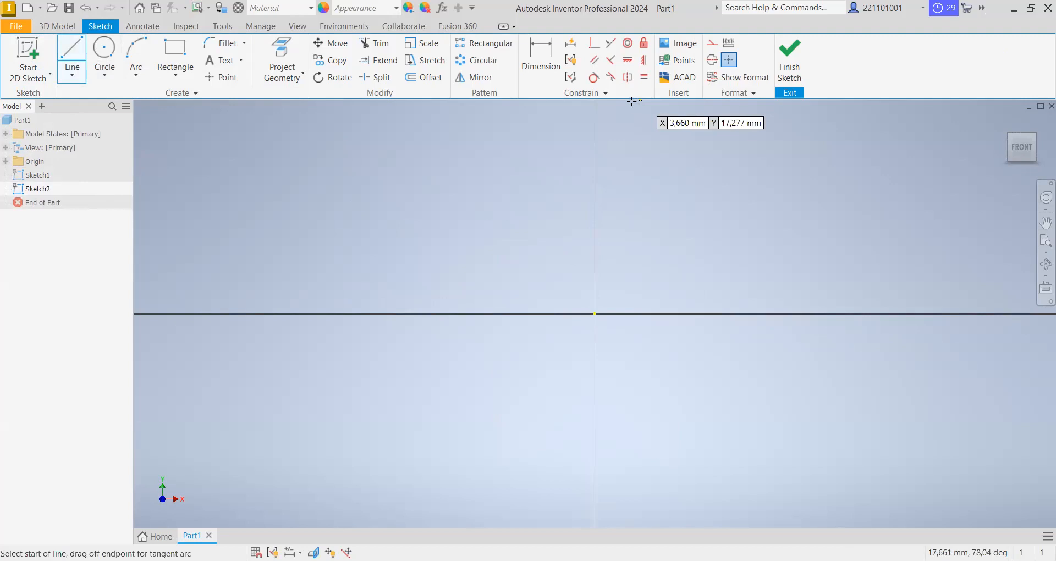
click(717, 61)
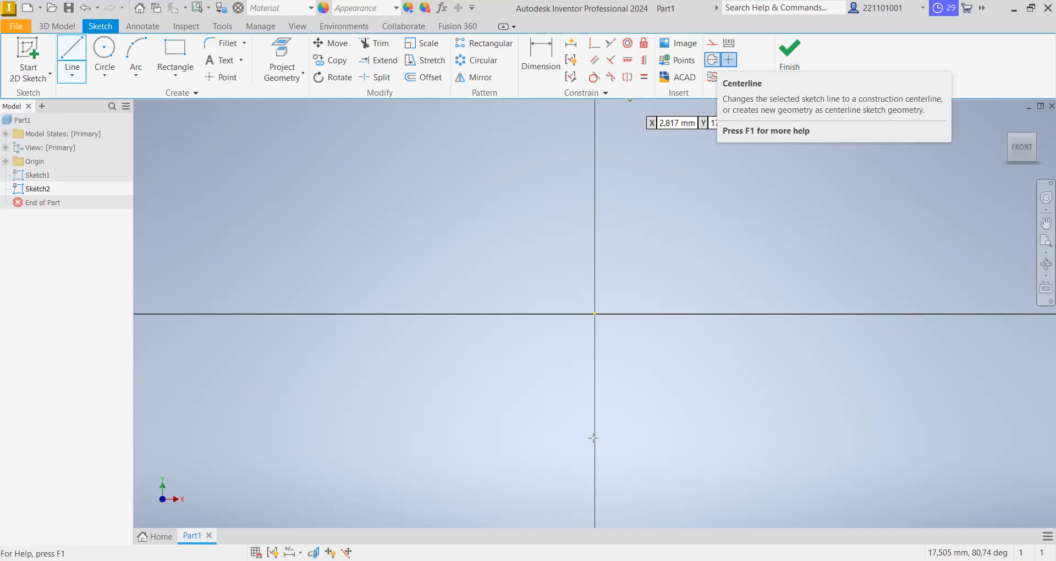
click(596, 406)
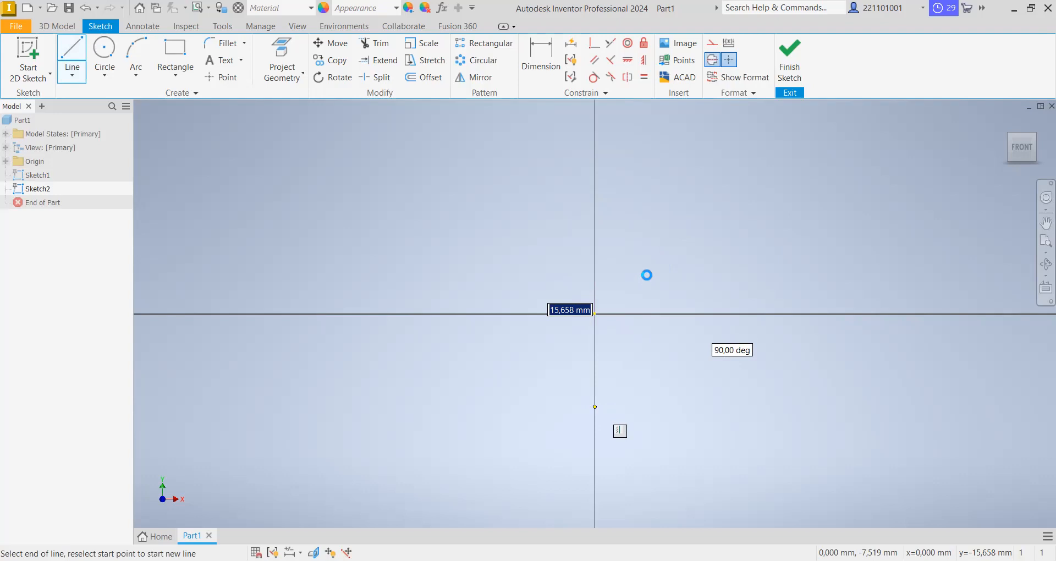
right_click(673, 240)
click(714, 242)
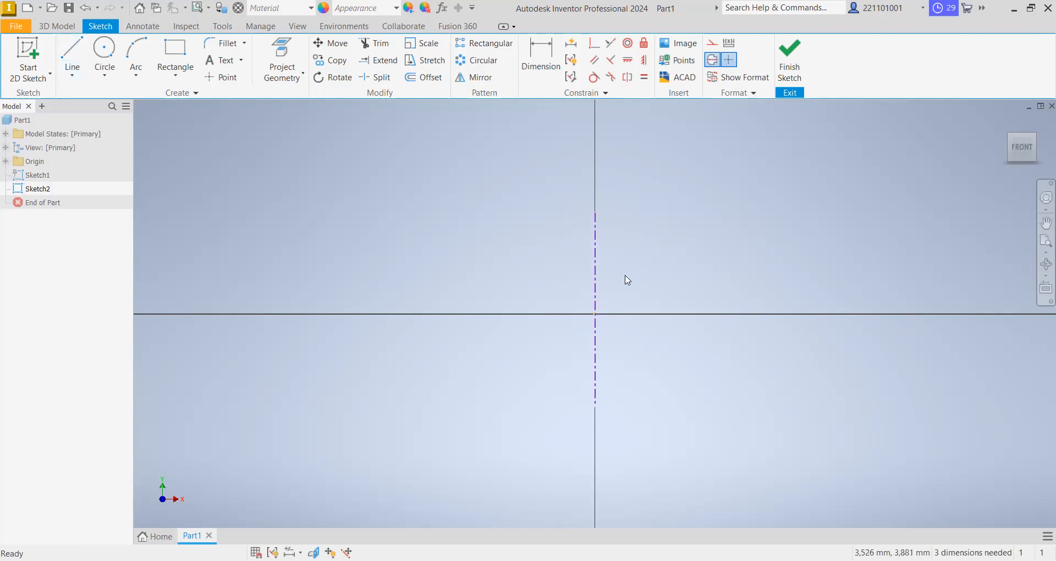
- Sketch an open stepped line profile beside the centerline: hub side, hub base, web edge and rim base, the last about 2 mm long
click(72, 58)
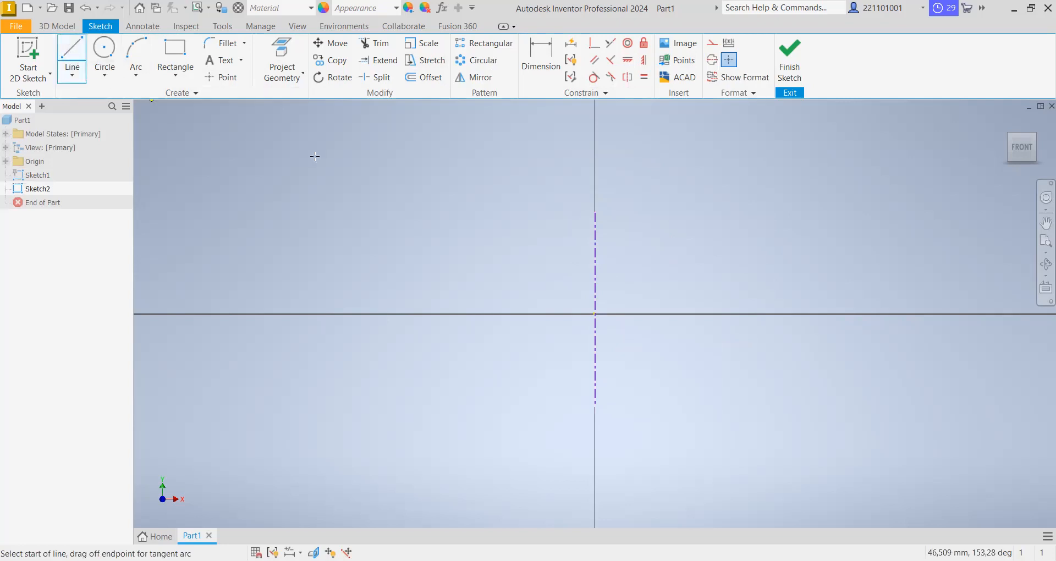
right_click(393, 172)
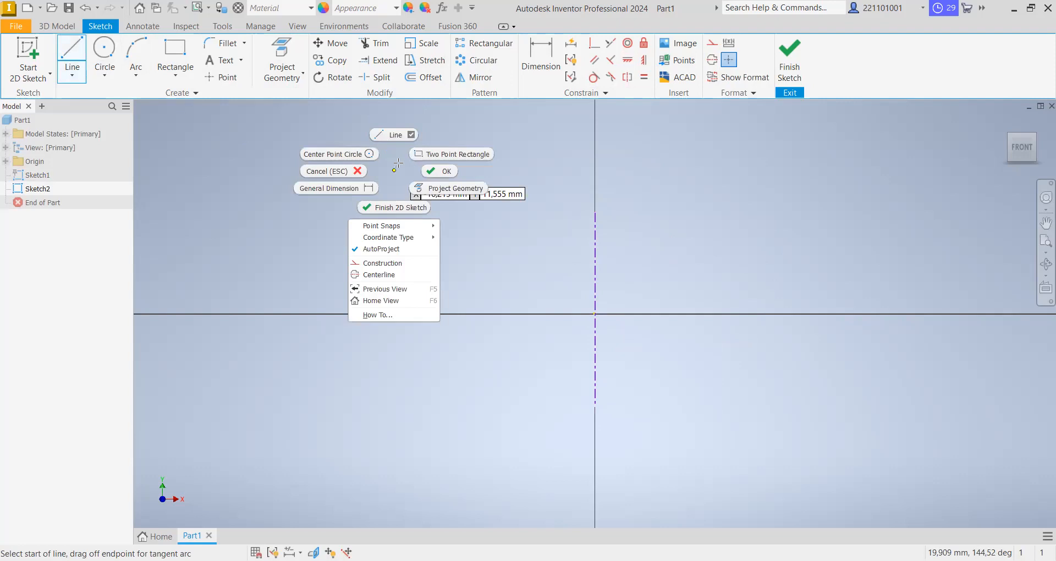
click(604, 323)
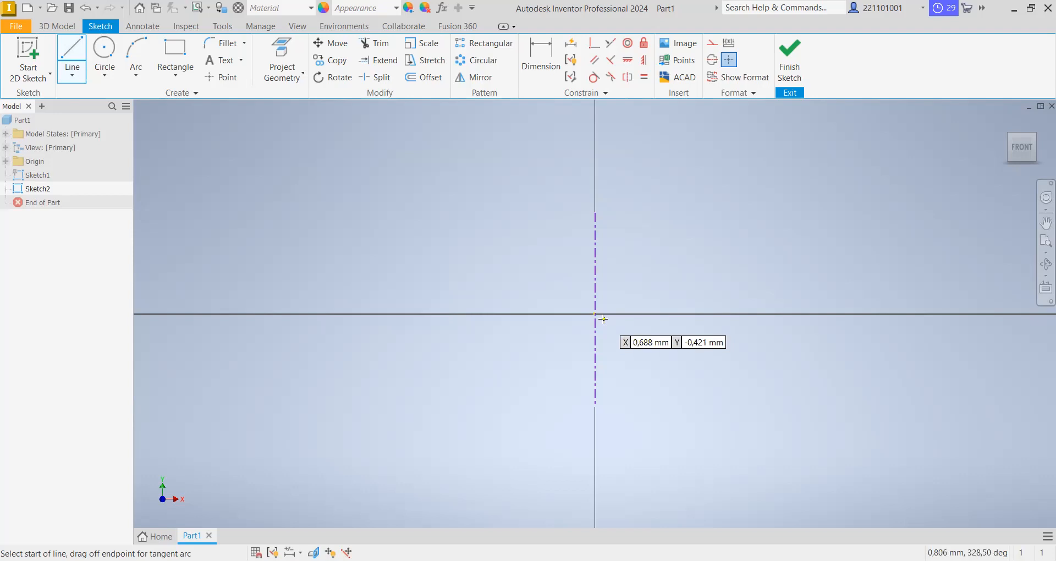
click(614, 272)
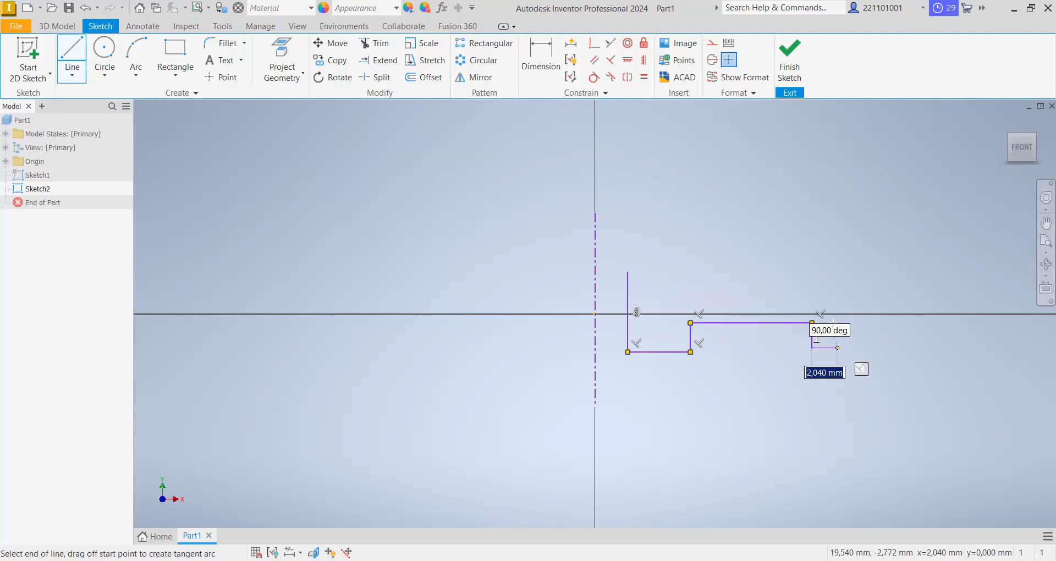
click(837, 347)
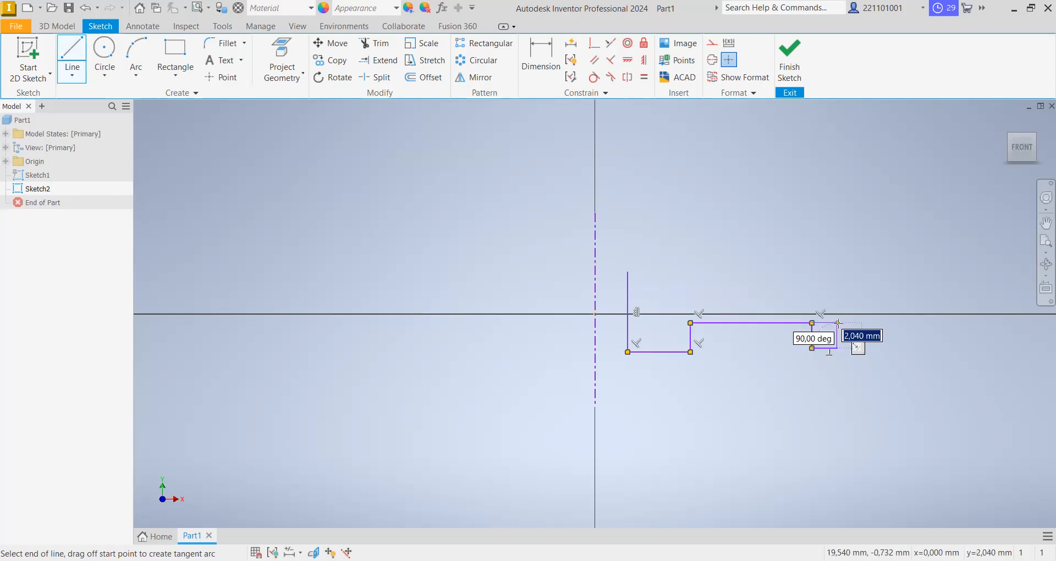
right_click(838, 322)
click(837, 306)
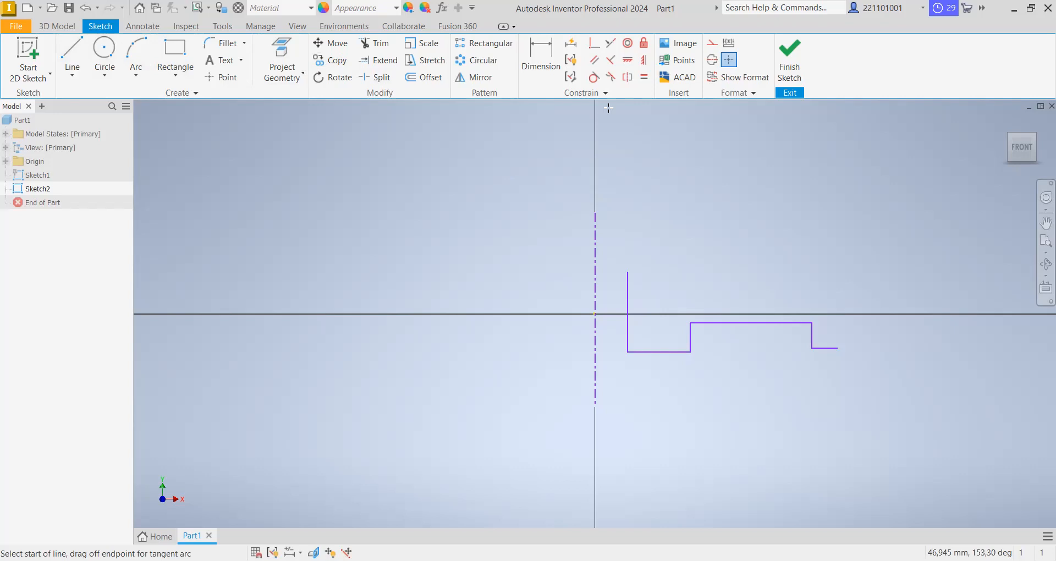
- Apply a horizontal constraint between the midpoint of the profile's inner vertical line and the sketch origin
click(629, 60)
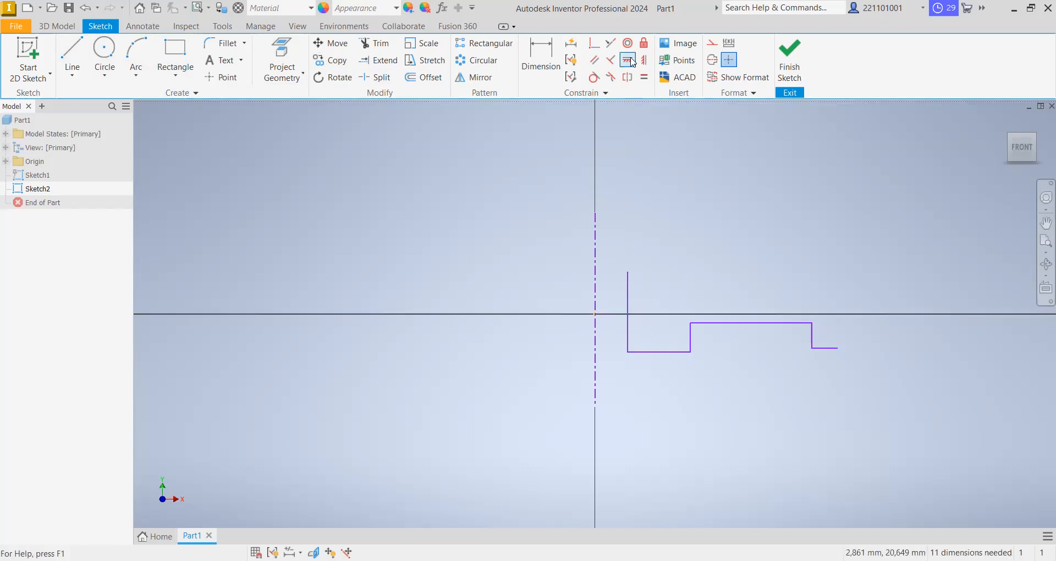
click(628, 312)
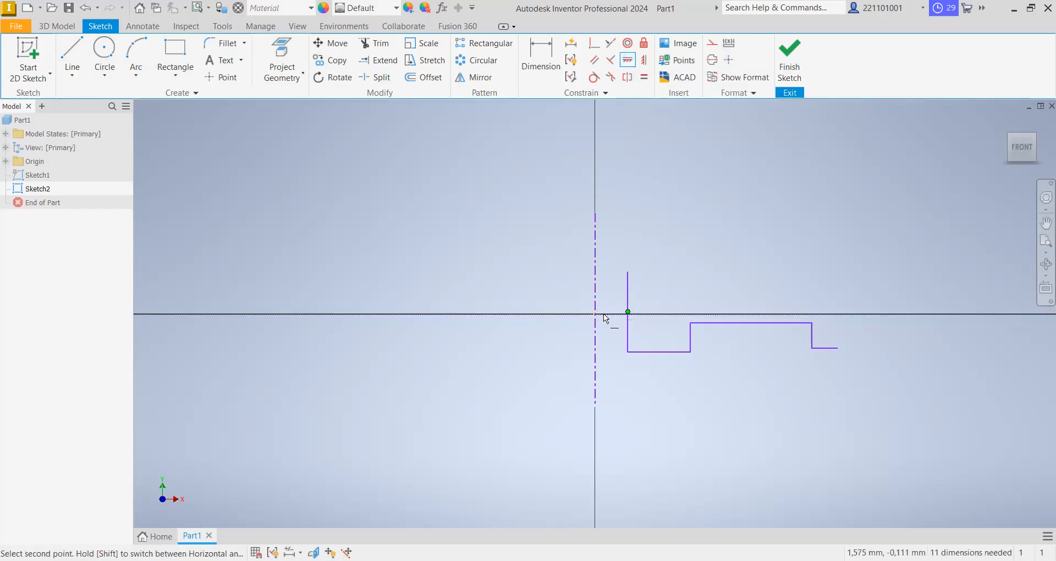
scroll(595, 313, down, 5)
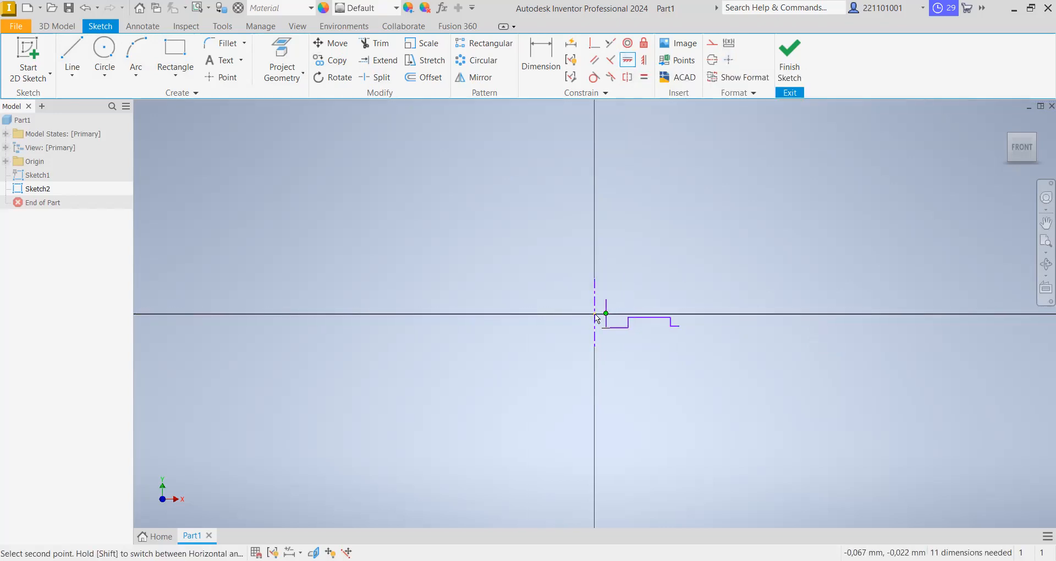
click(619, 297)
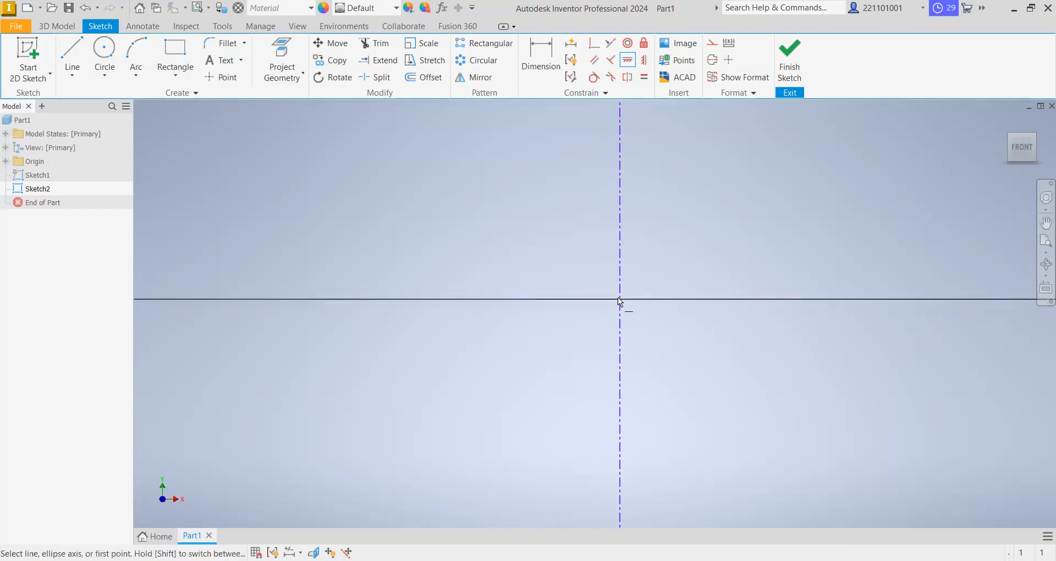
- Apply a horizontal constraint between the centerline's midpoint and the sketch origin
scroll(635, 300, up, 8)
scroll(635, 300, down, 5)
scroll(766, 280, down, 3)
scroll(546, 259, down, 5)
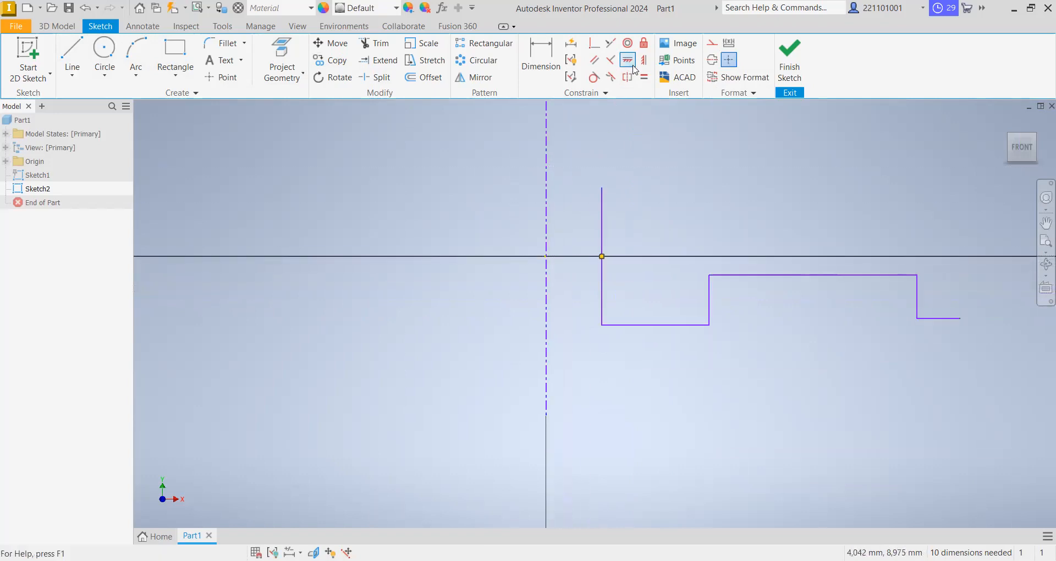
click(546, 252)
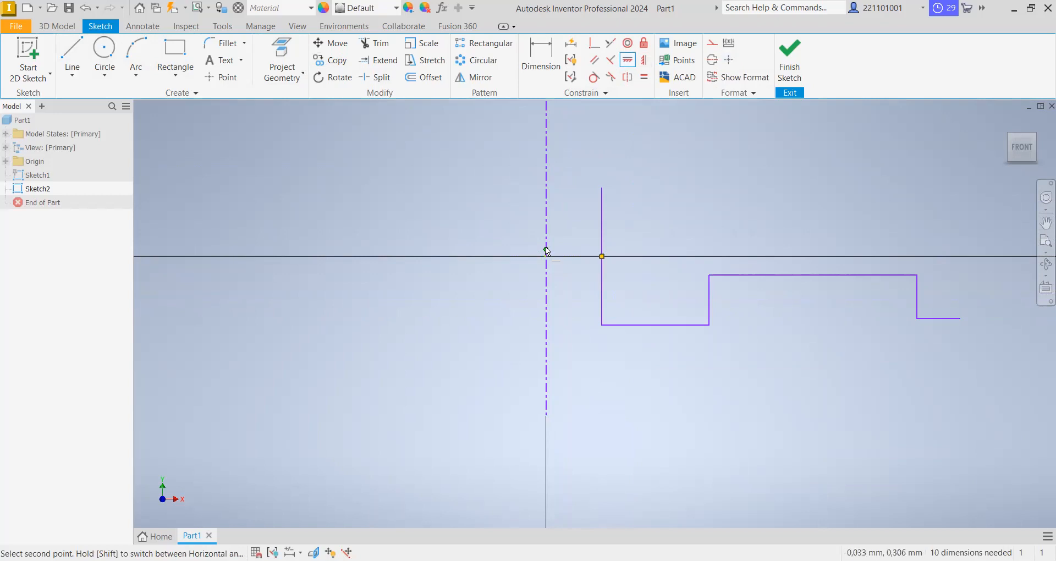
click(547, 256)
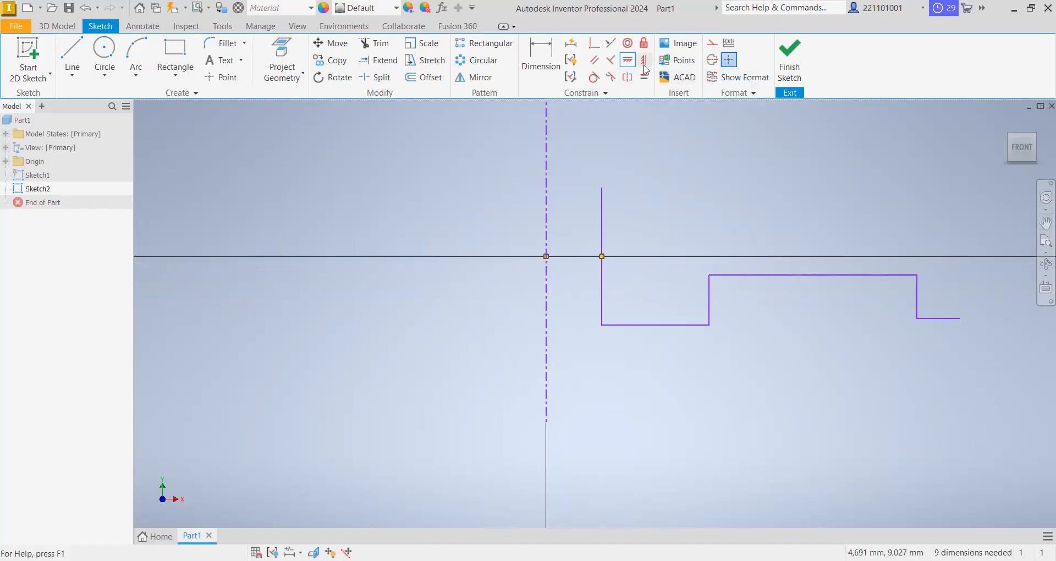
- Dimension the hub's inner vertical line against the centerline as a 40 mm diameter
click(551, 55)
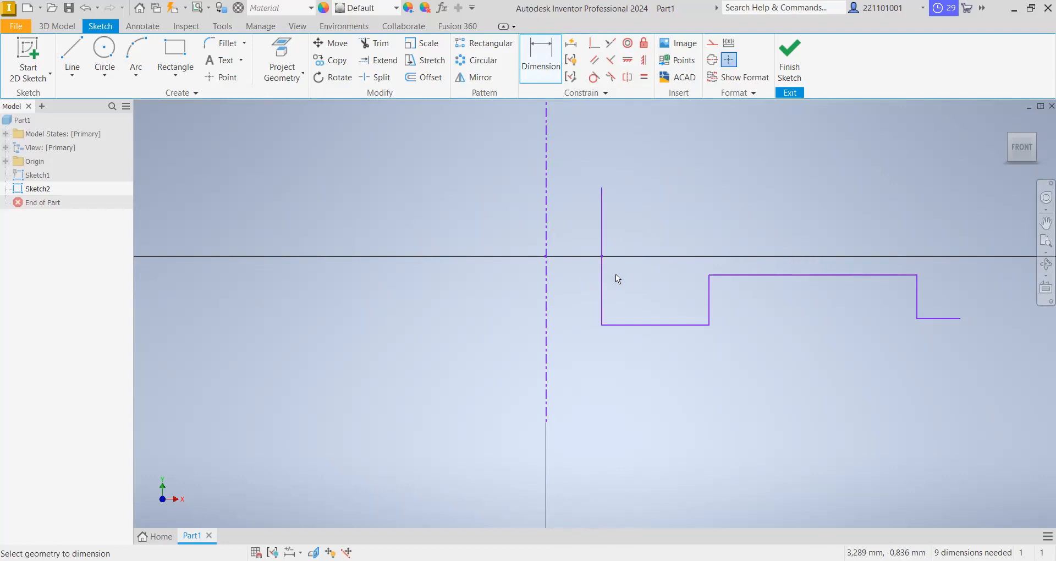
click(602, 213)
click(547, 233)
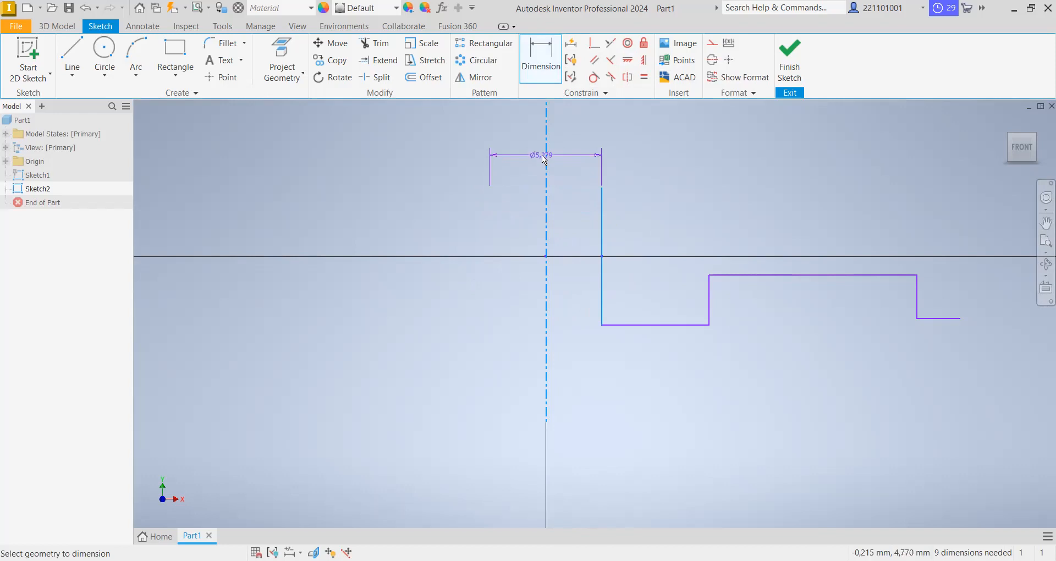
click(565, 165)
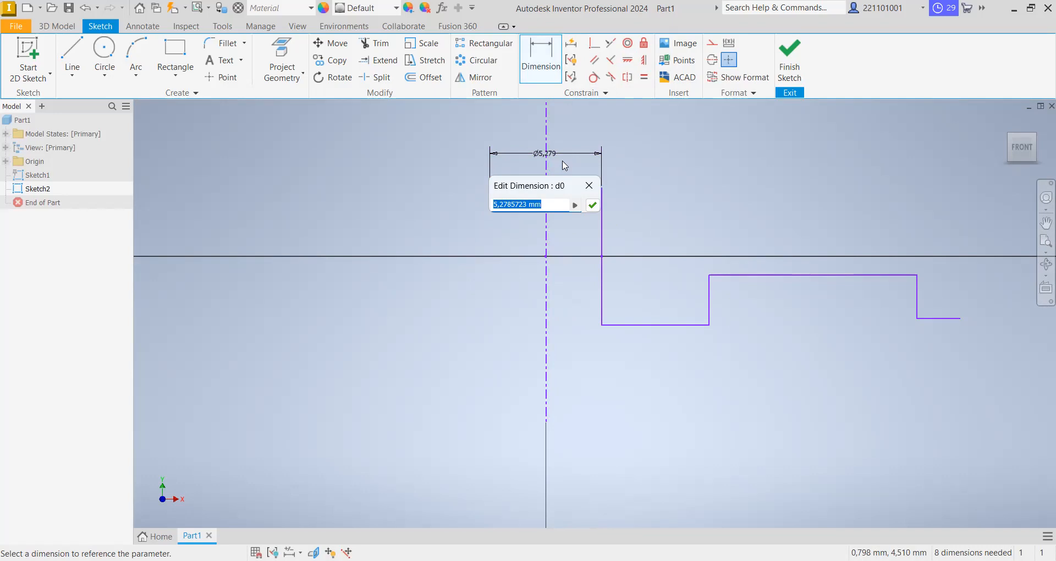
text(40)
key(Return)
- Dimension the hub base line 20 mm below the midpoint of the inner vertical line
click(1024, 149)
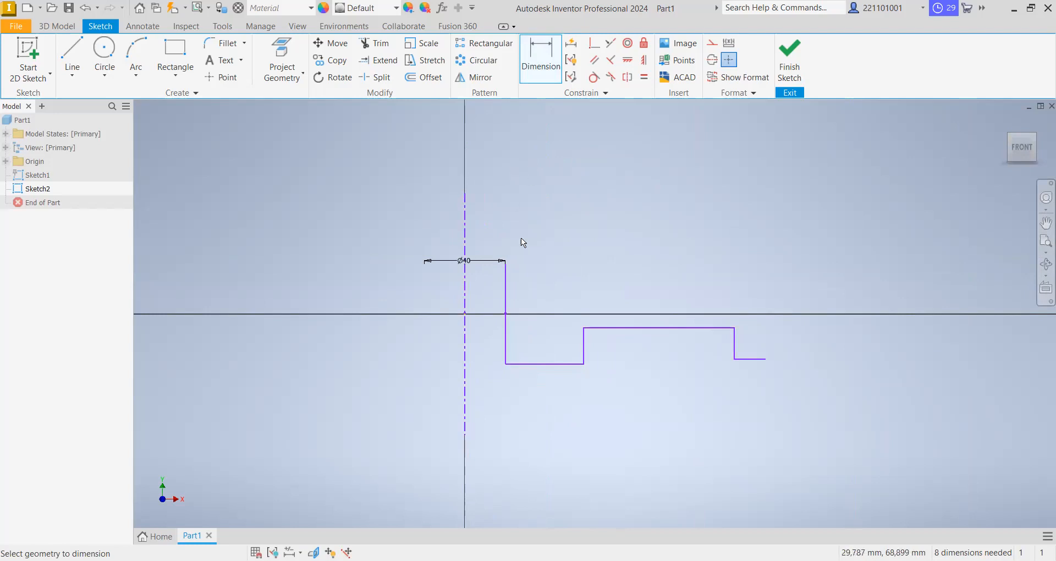
click(527, 363)
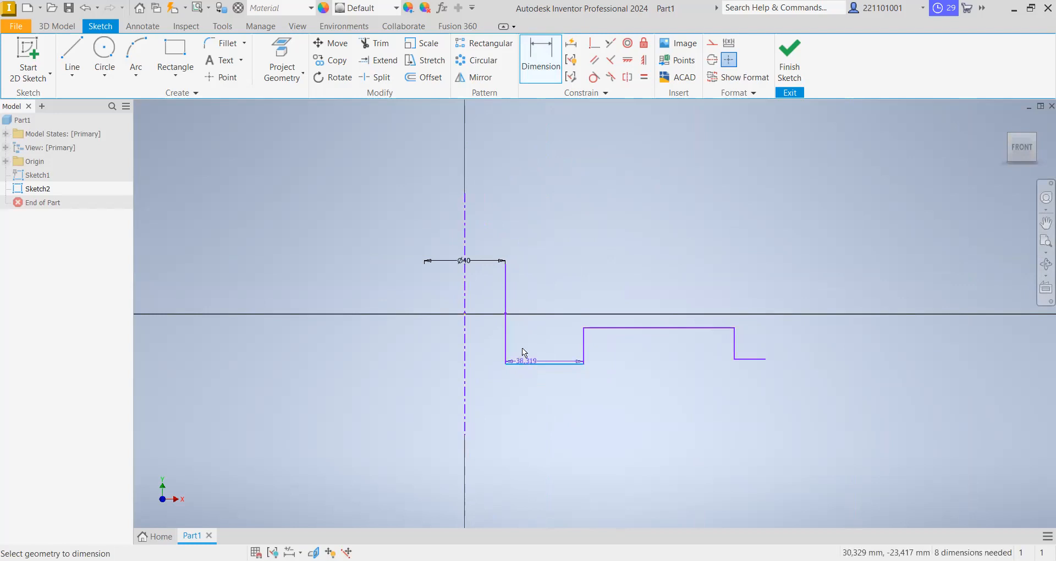
click(506, 314)
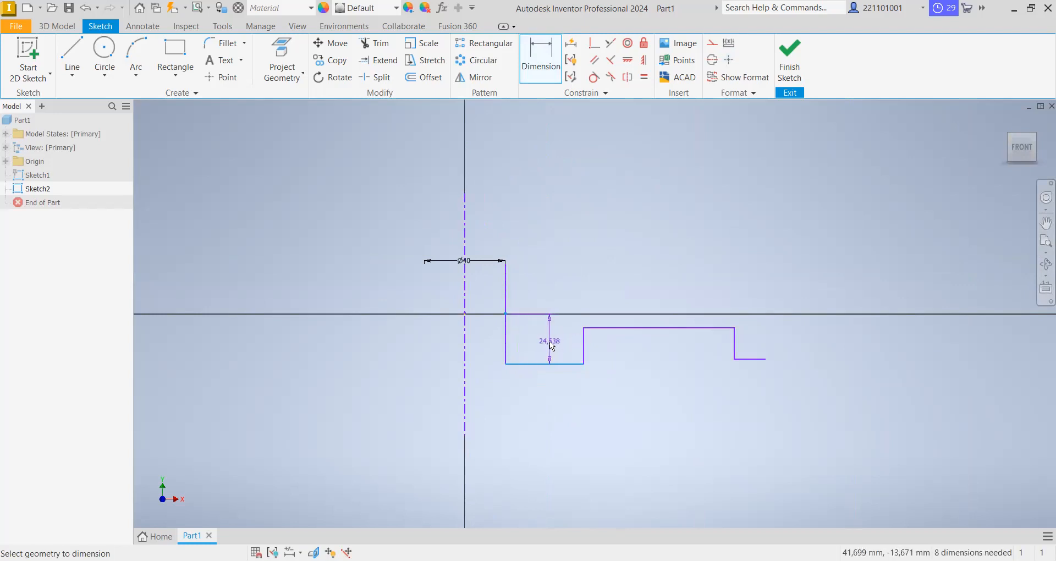
click(551, 346)
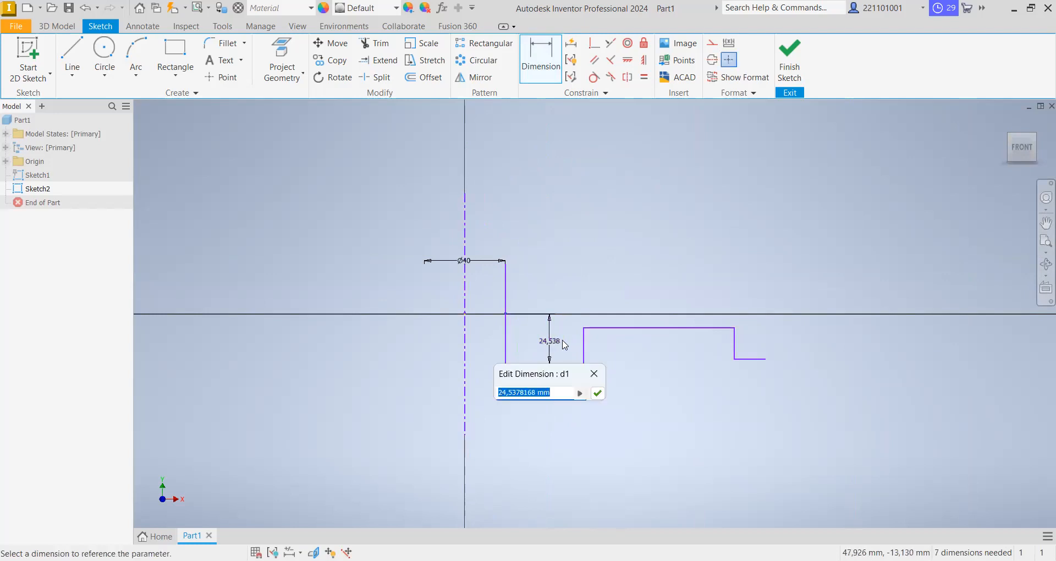
text(20)
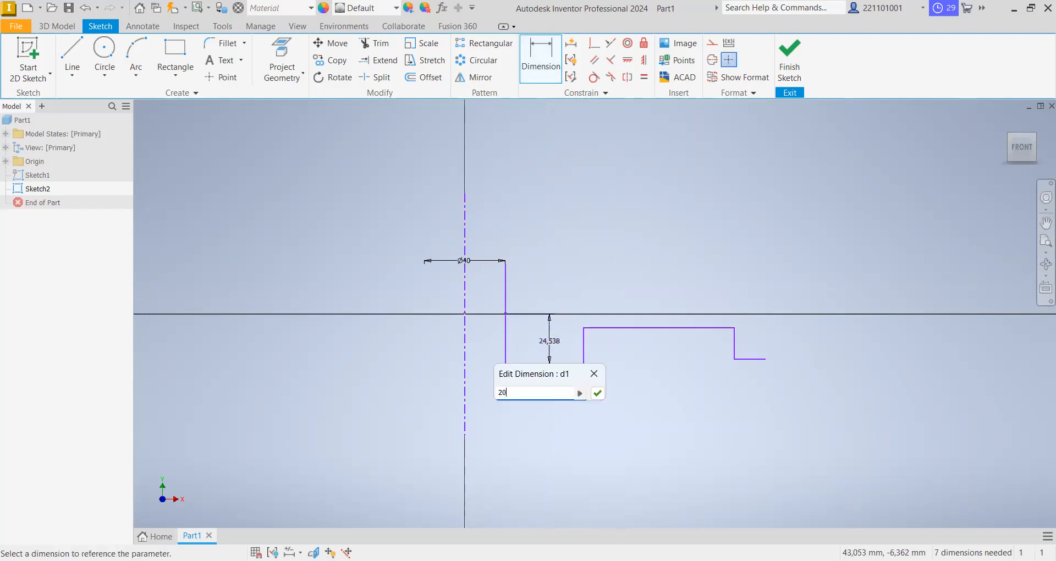
key(Return)
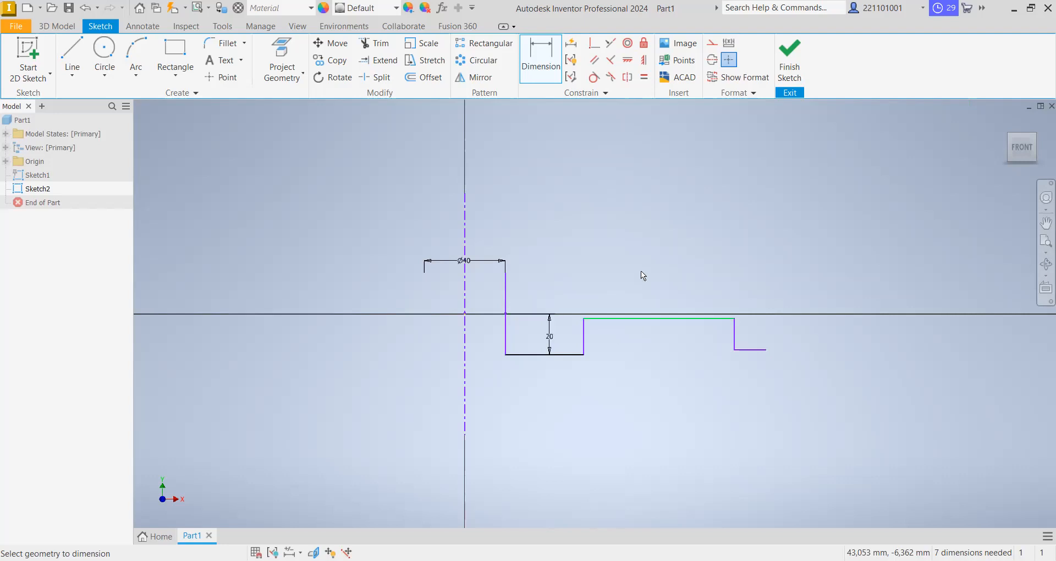
- Dimension the rim base line 18 mm below the midpoint of the hub's inner vertical line
click(750, 350)
click(503, 312)
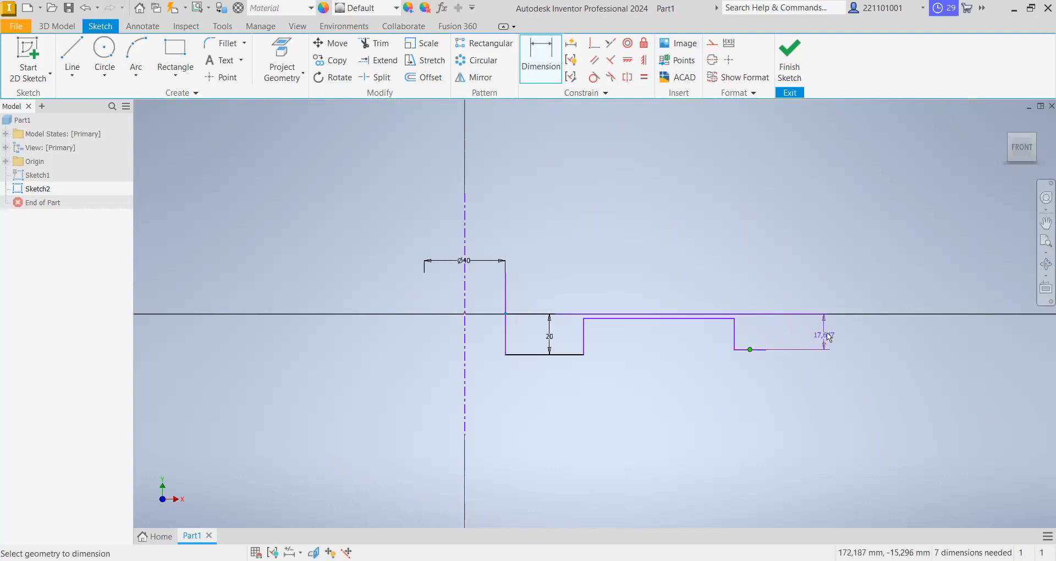
click(836, 336)
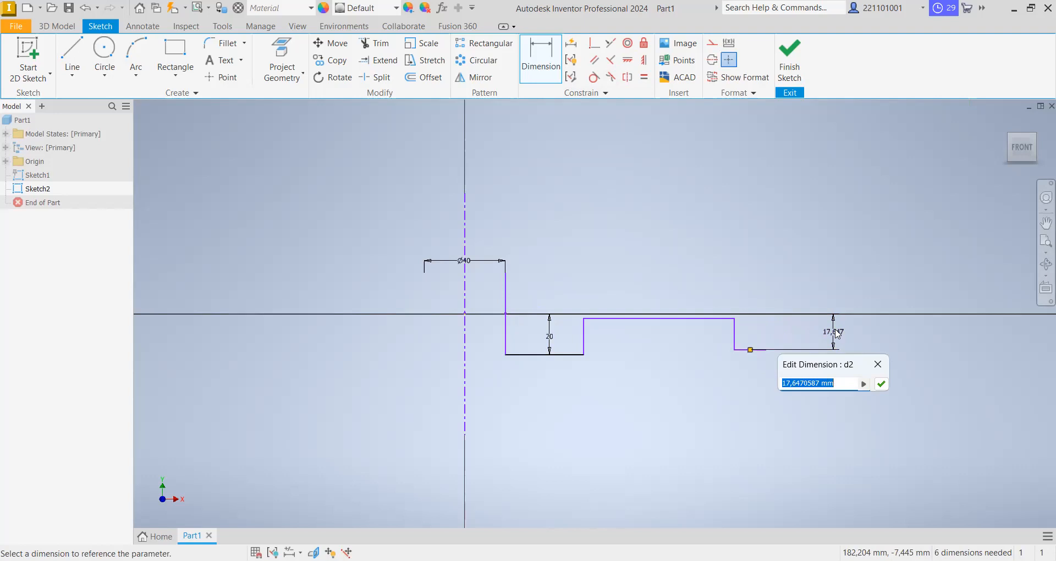
text(18)
key(Return)
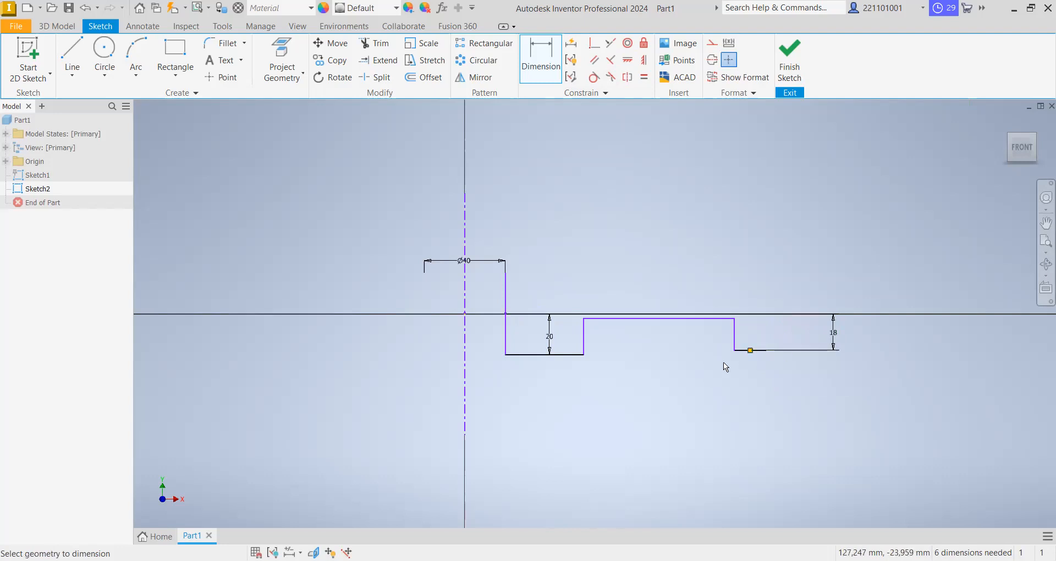
- Dimension the web edge line 5 mm below the midpoint of the hub's inner vertical line
click(659, 318)
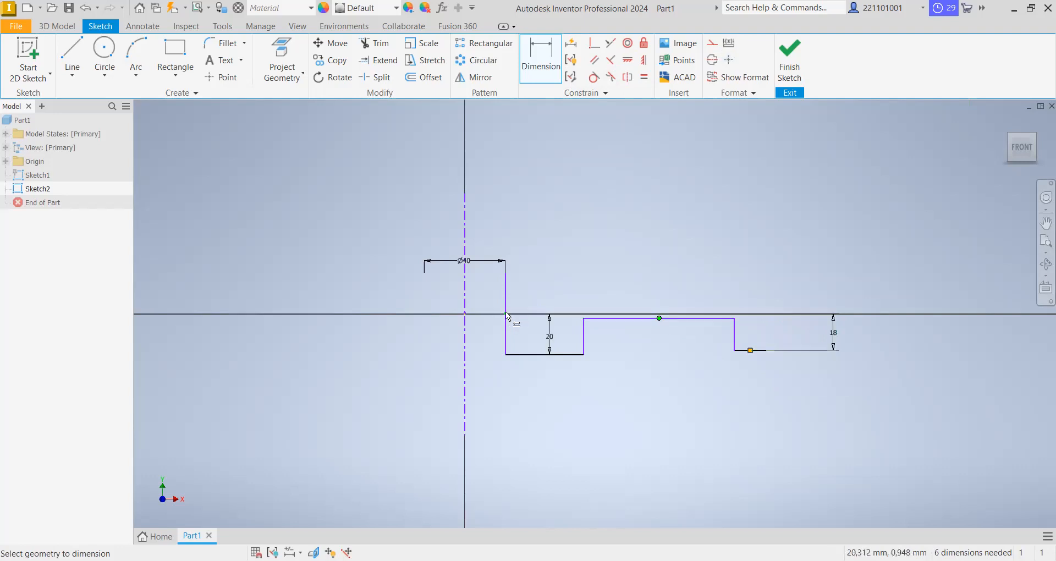
click(716, 314)
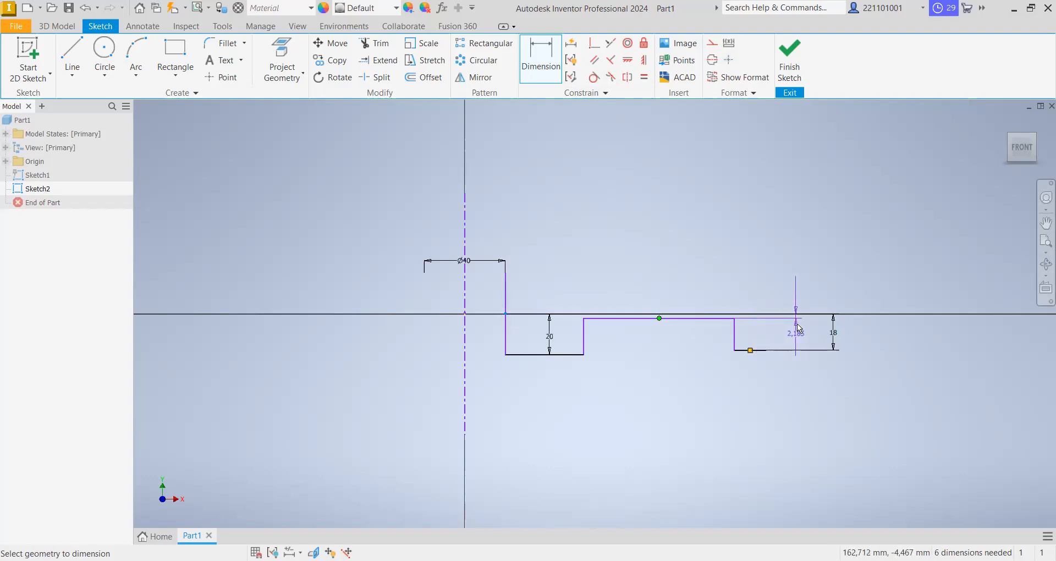
click(805, 373)
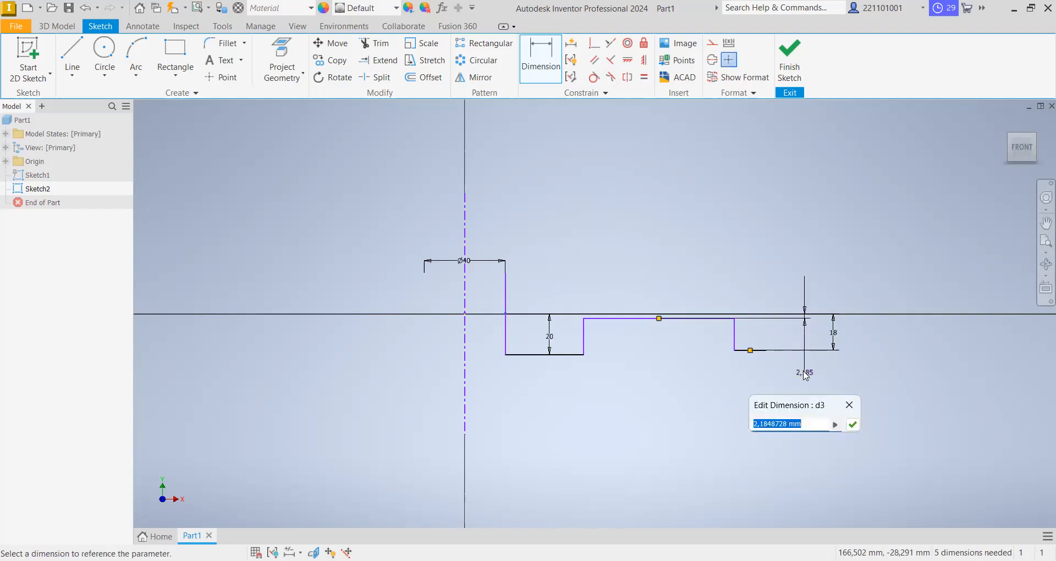
text(5)
key(Return)
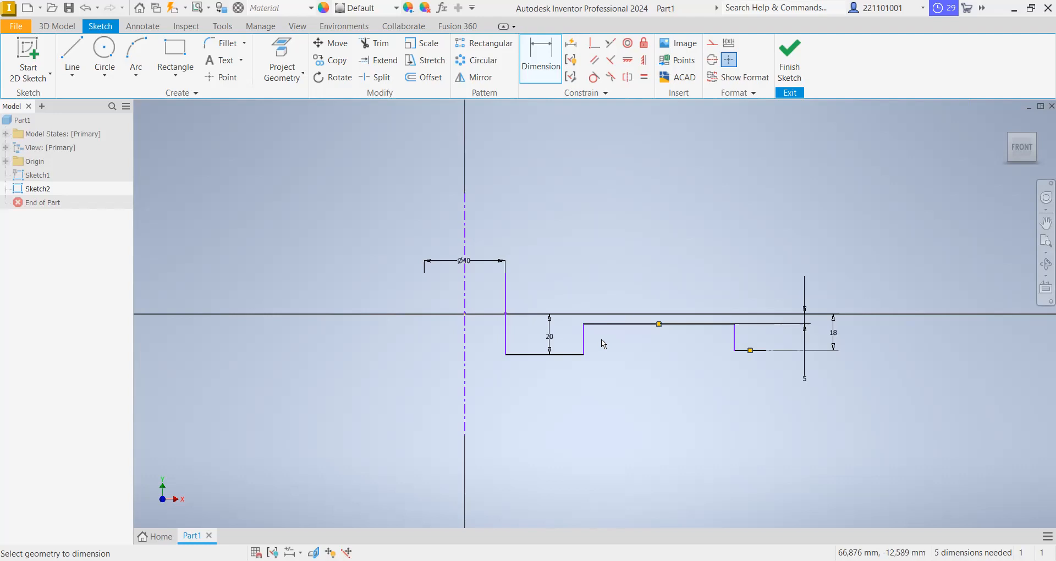
click(506, 273)
click(506, 313)
right_click(549, 302)
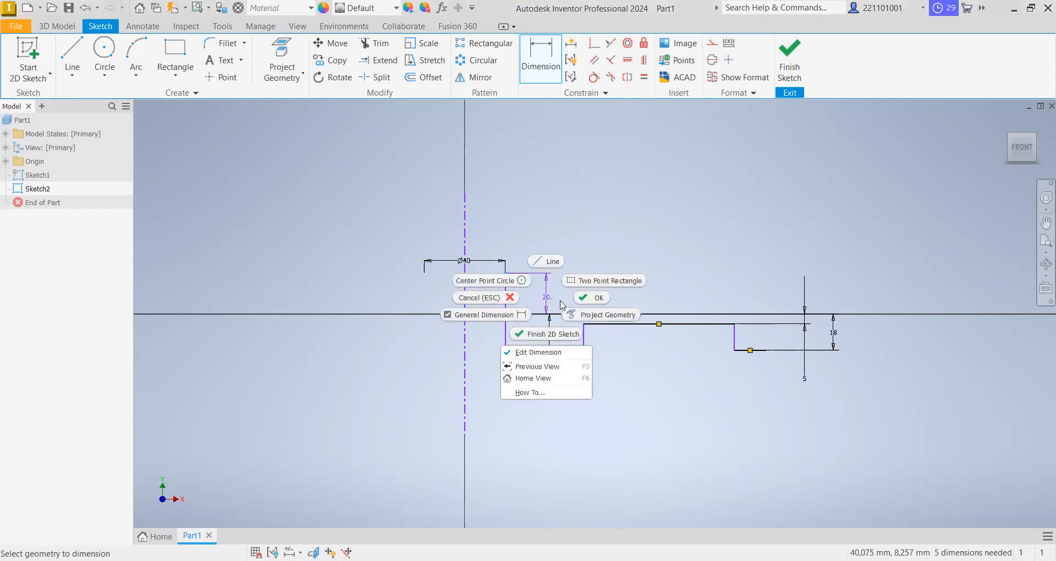
click(511, 300)
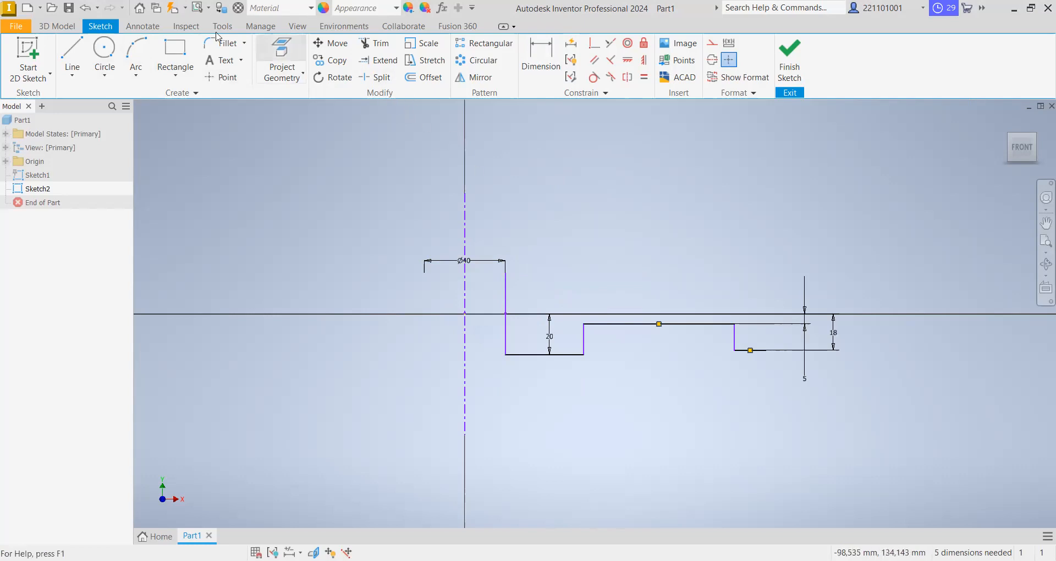
- Draw a horizontal line along the horizontal axis below the web area's centre and mirror the lower hub, web and rim lines about it
click(74, 56)
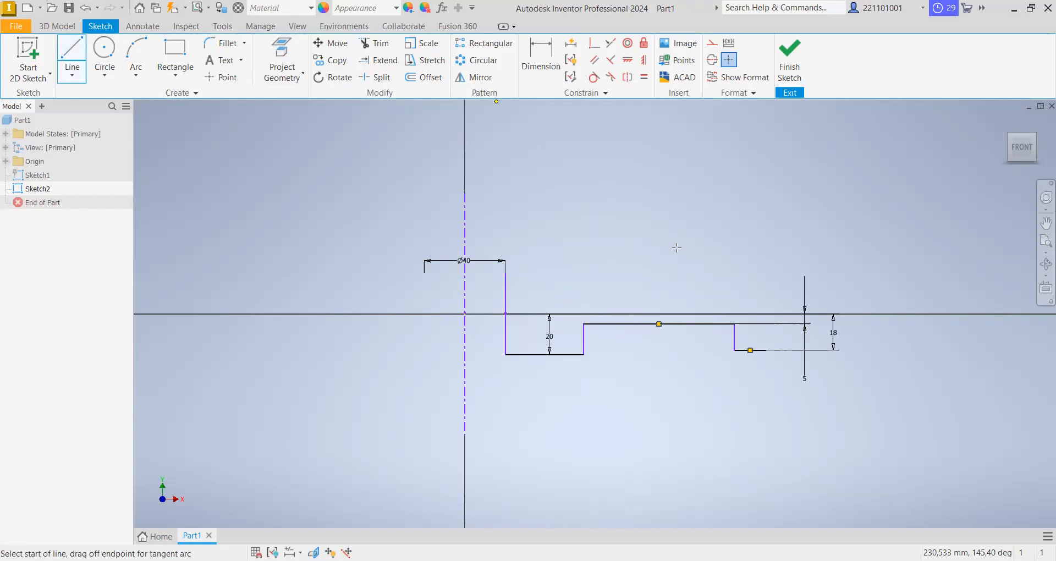
key(Escape)
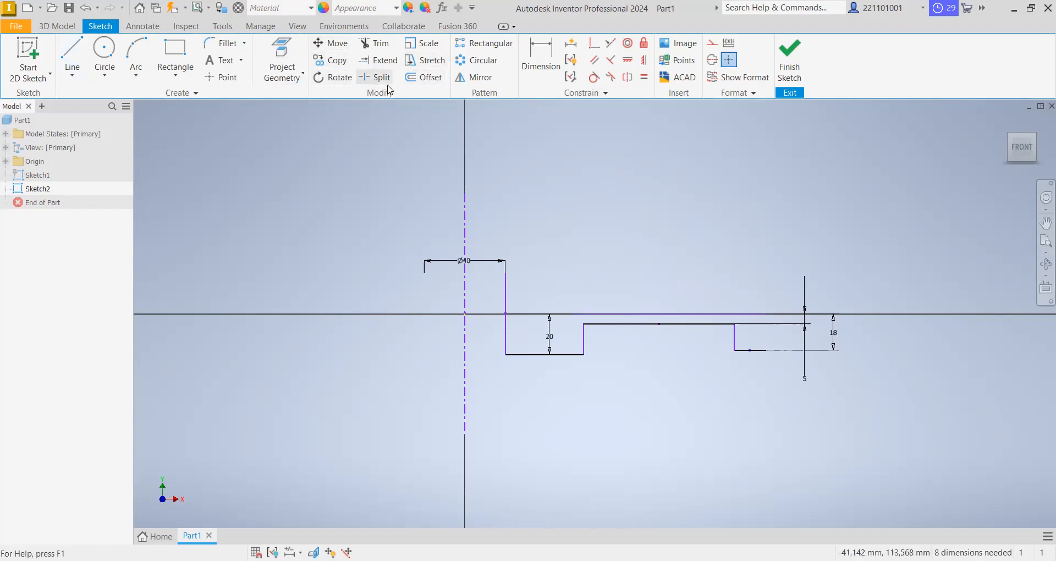
click(480, 82)
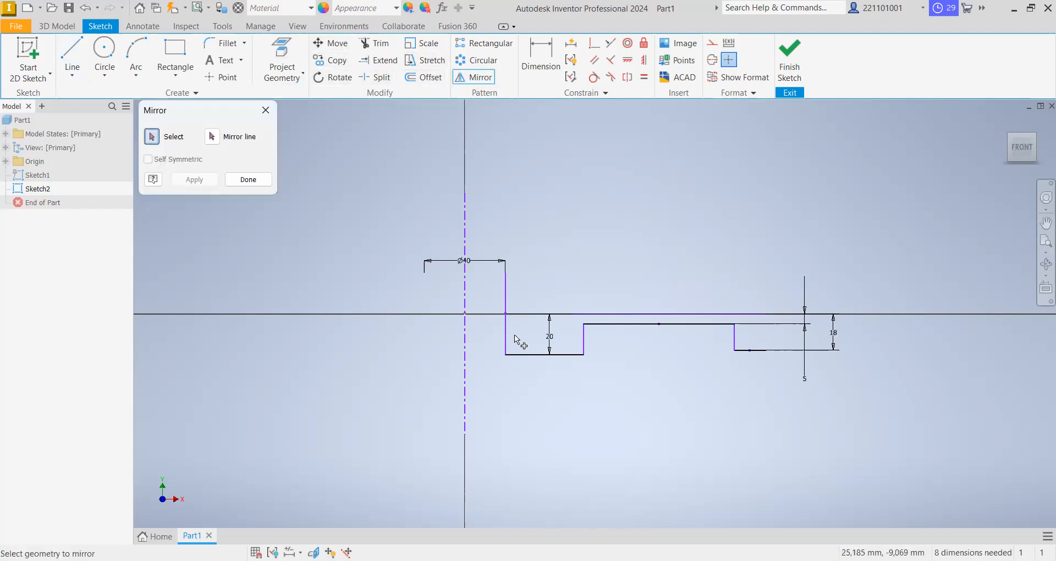
click(536, 354)
click(585, 346)
click(649, 324)
click(734, 343)
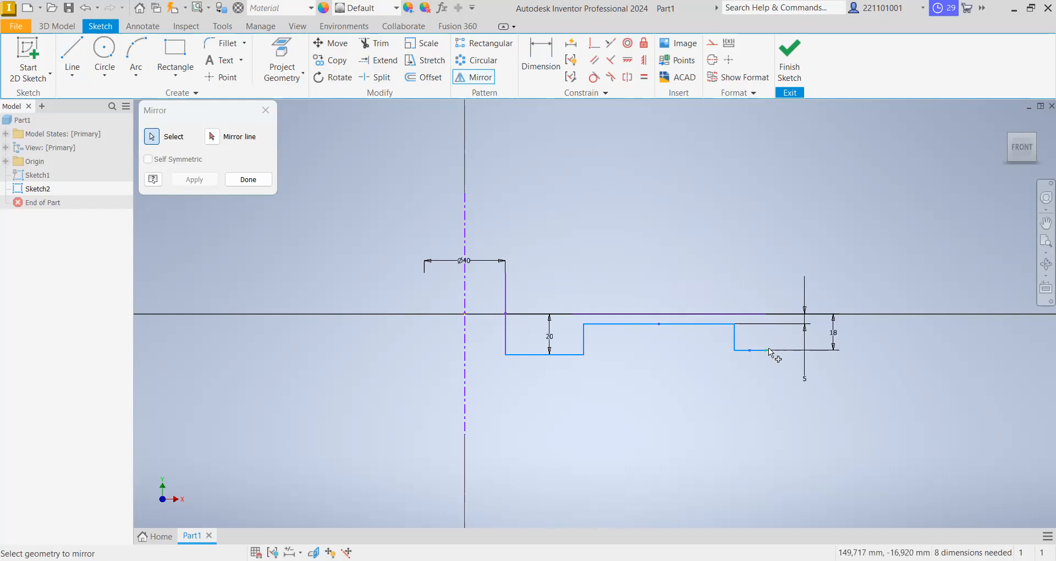
click(212, 136)
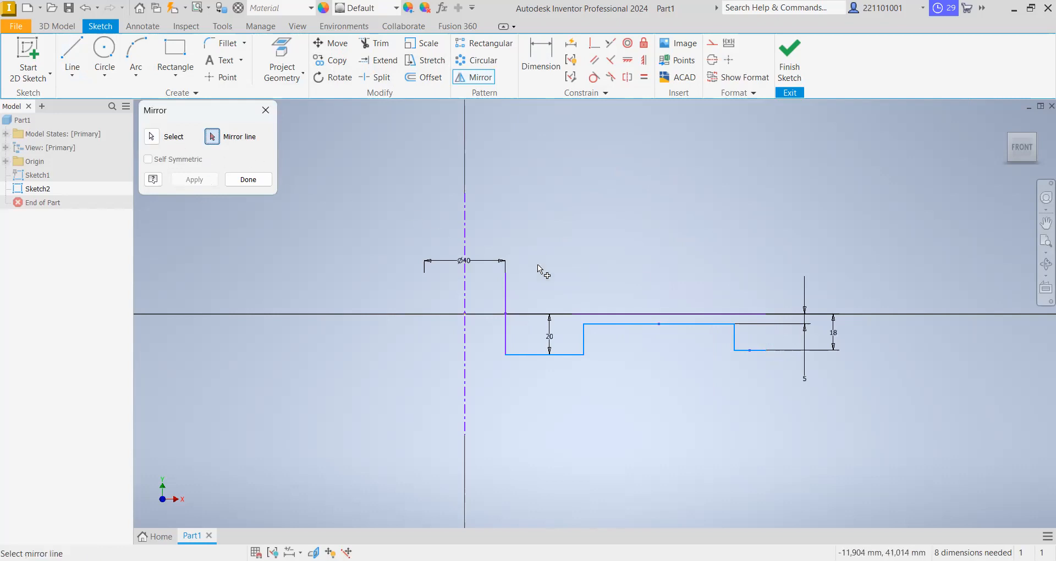
click(615, 314)
click(196, 182)
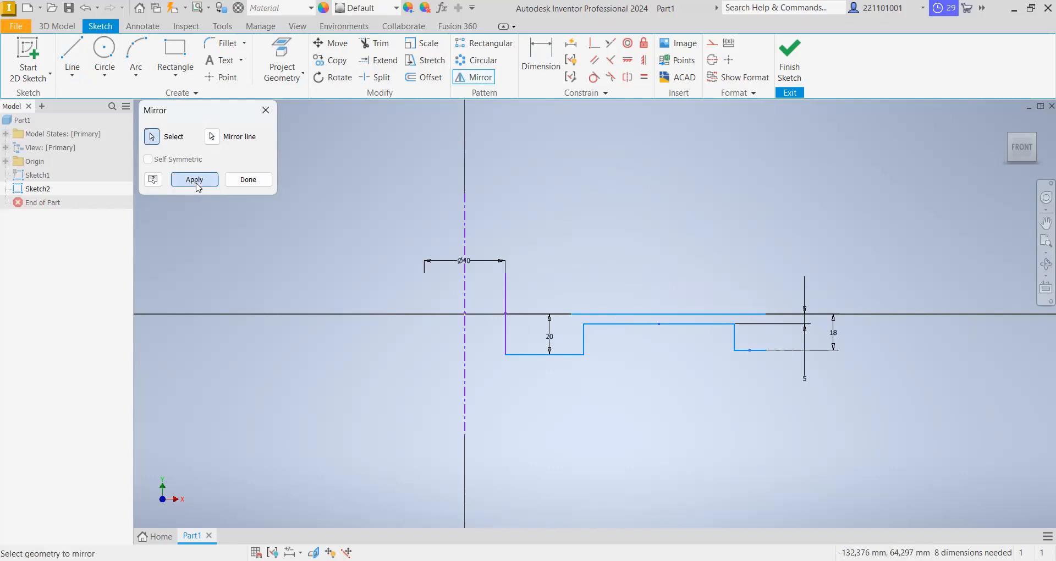
click(247, 180)
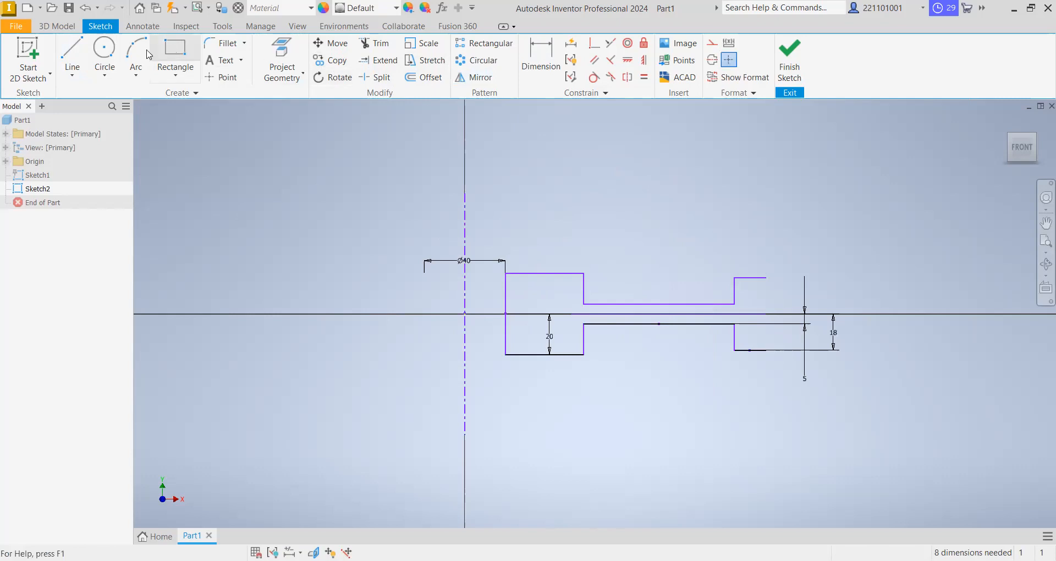
- Dimension the hub's width between its inner and outer vertical lines as 100 mm
click(72, 55)
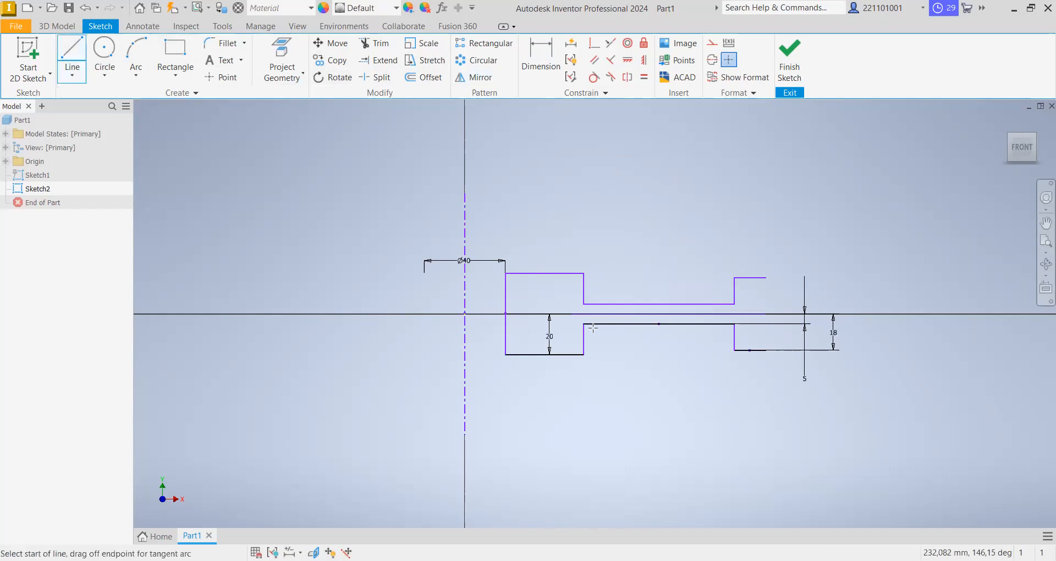
click(540, 59)
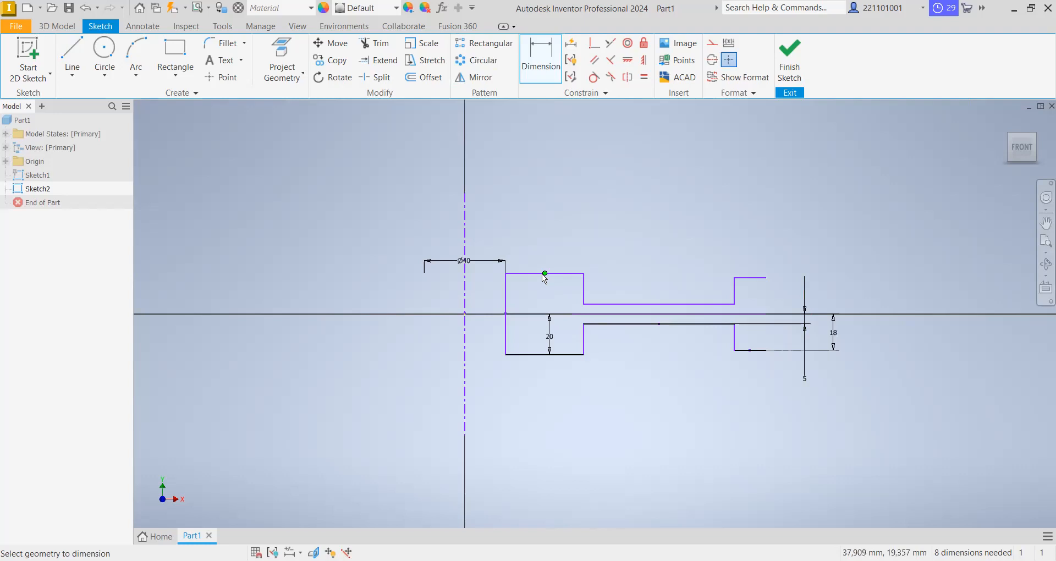
click(506, 288)
click(584, 292)
click(541, 214)
text(100)
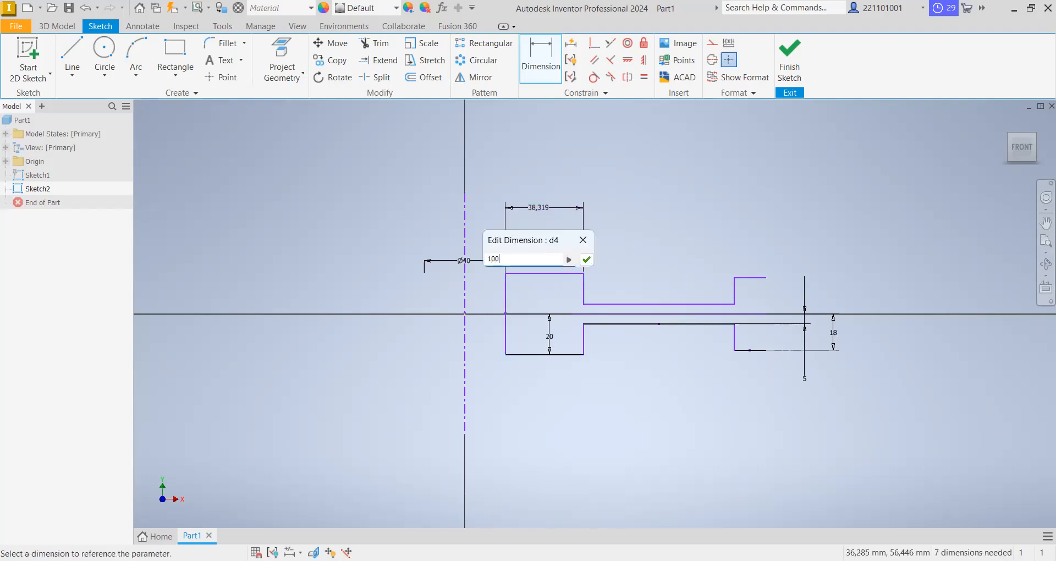
key(Return)
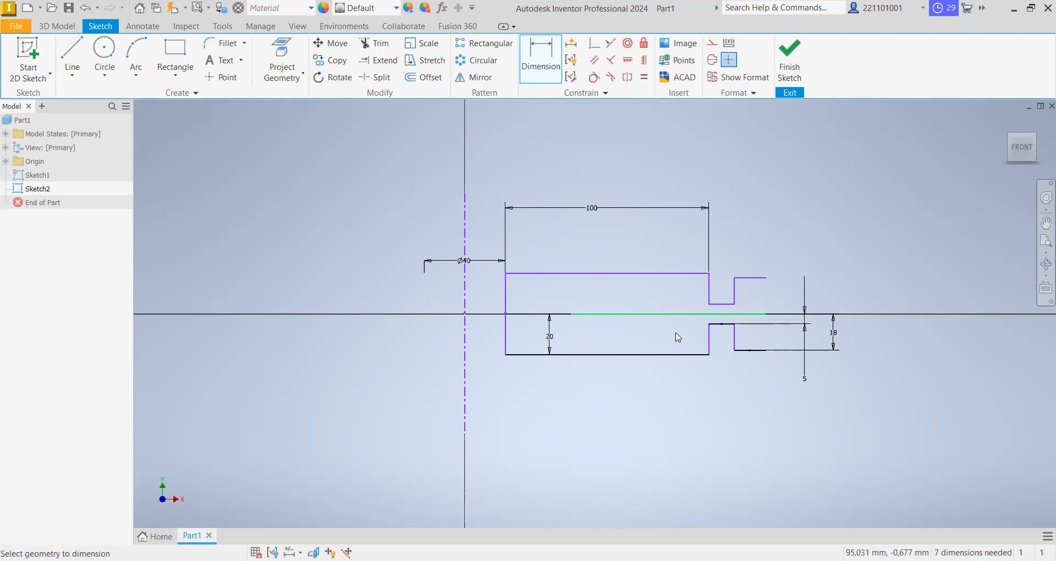
- Dimension the distance from the hub's inner vertical line to the rim line's outer endpoint as 270 mm
mouse_move(679, 337)
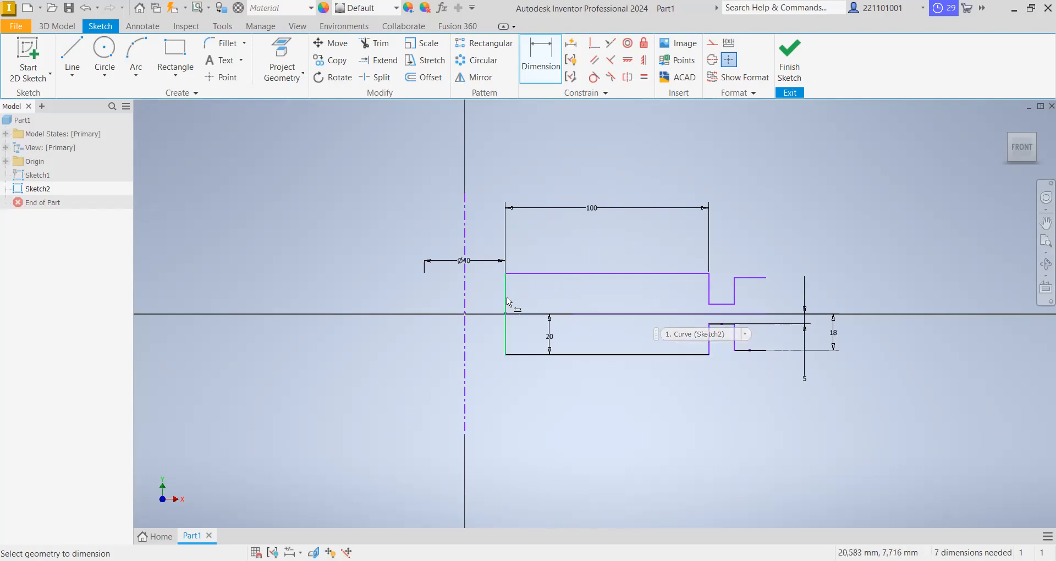
click(765, 277)
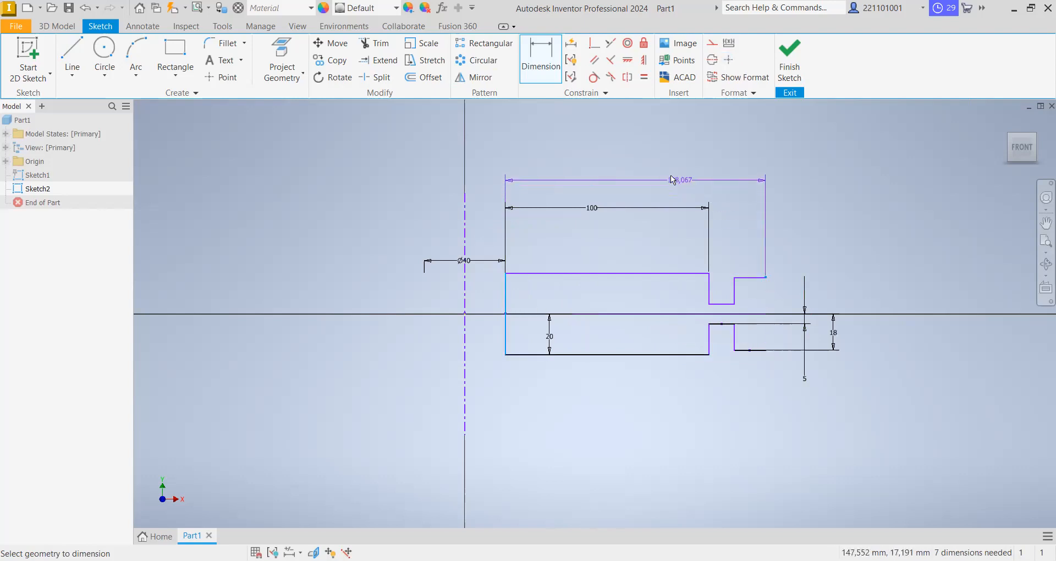
click(668, 176)
text(27)
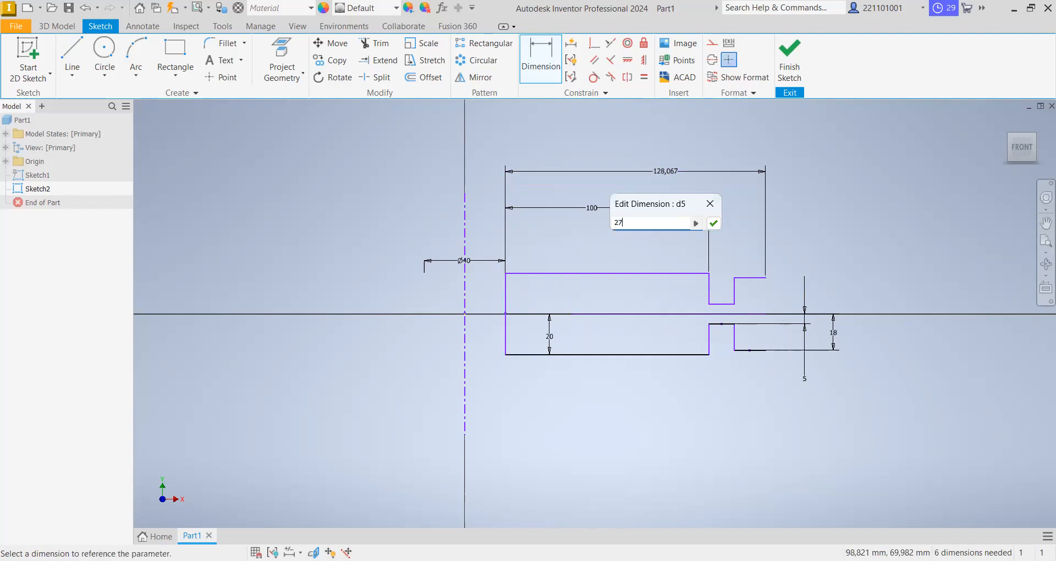
text(0)
key(Return)
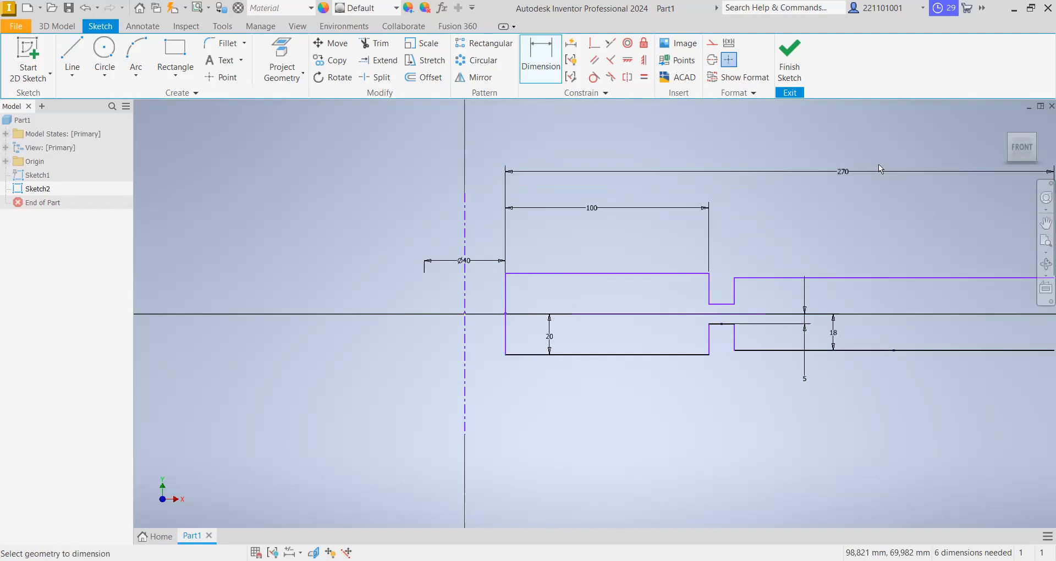
- Undo the 270 mm dimension between the hub's inner line and the rim's outer endpoint
click(1024, 150)
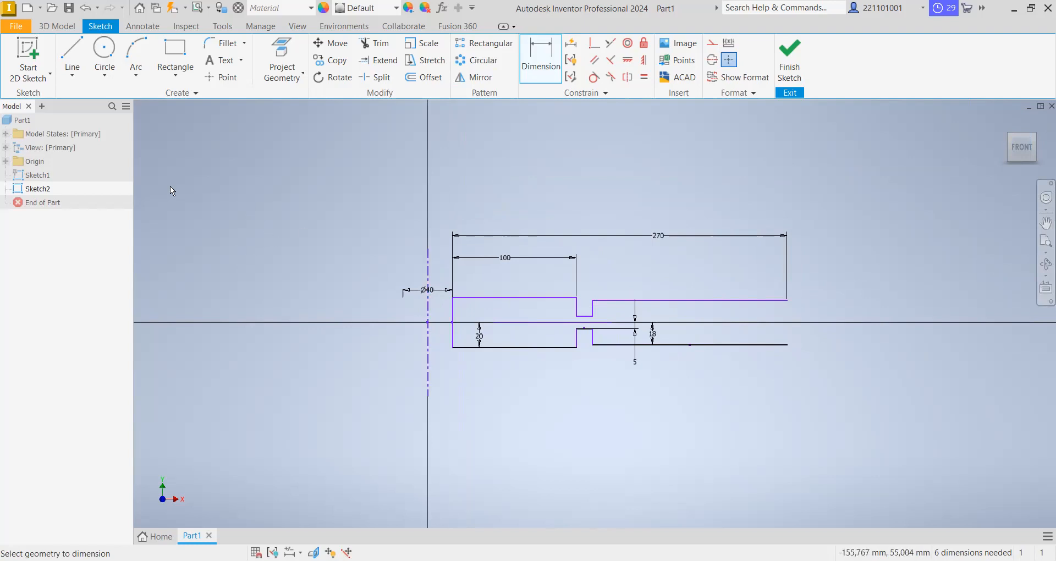
click(87, 10)
click(87, 10)
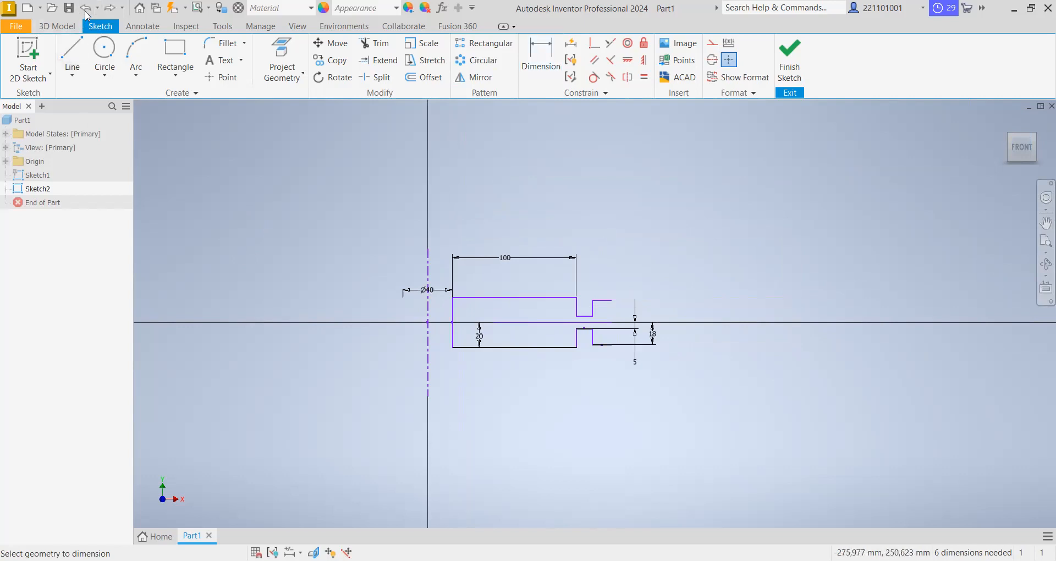
- Undo the hub's 100 mm width dimension and dimension its outer vertical line about the centerline as a 100 mm diameter
click(86, 10)
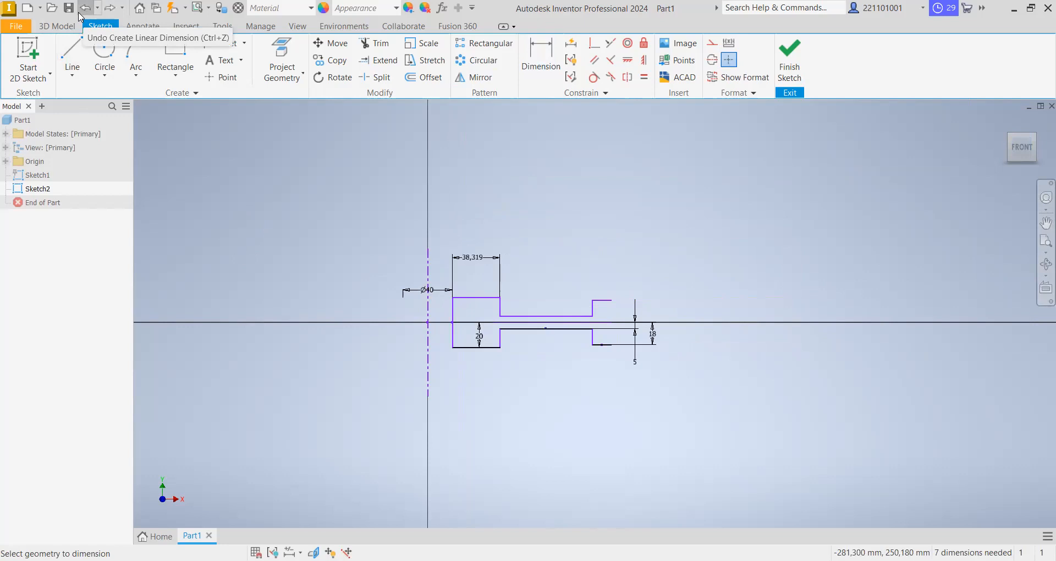
click(83, 10)
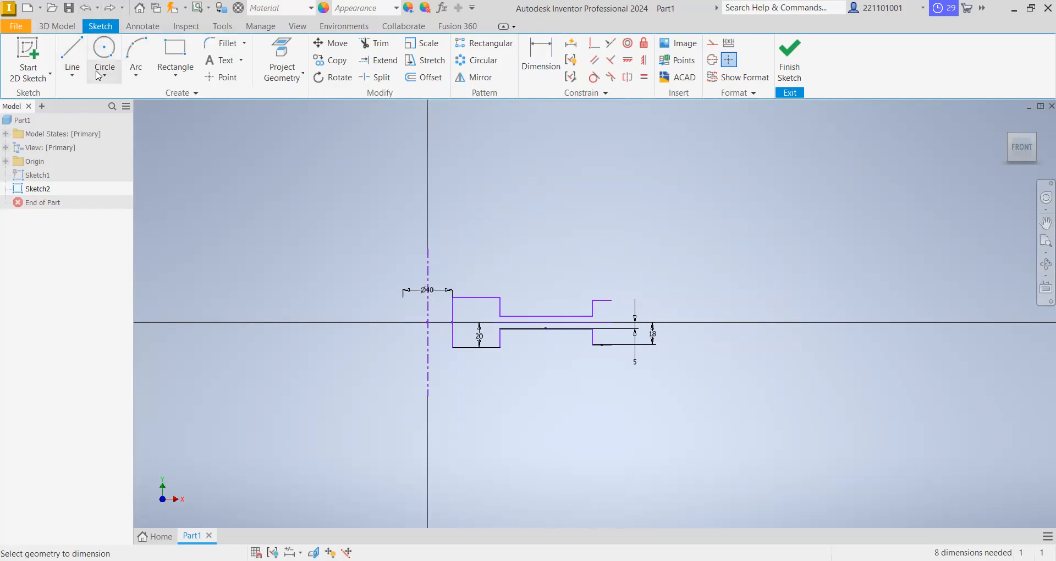
click(500, 306)
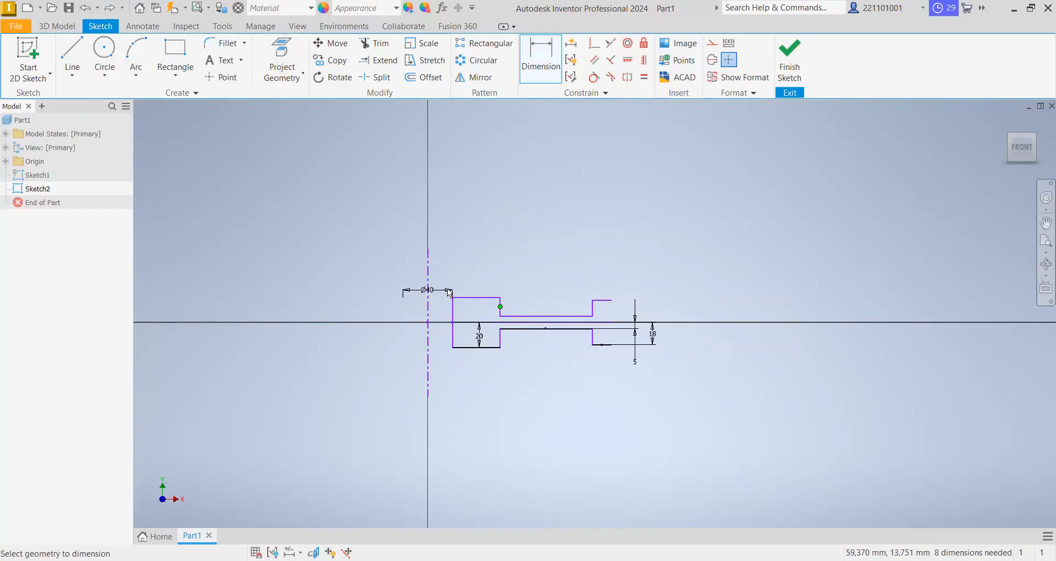
click(426, 315)
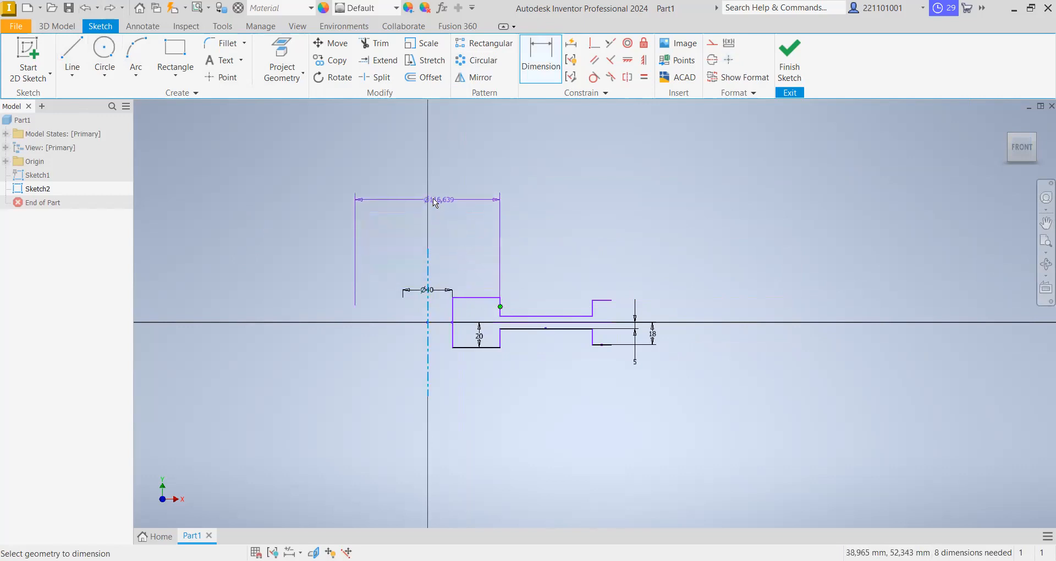
click(435, 203)
text(100)
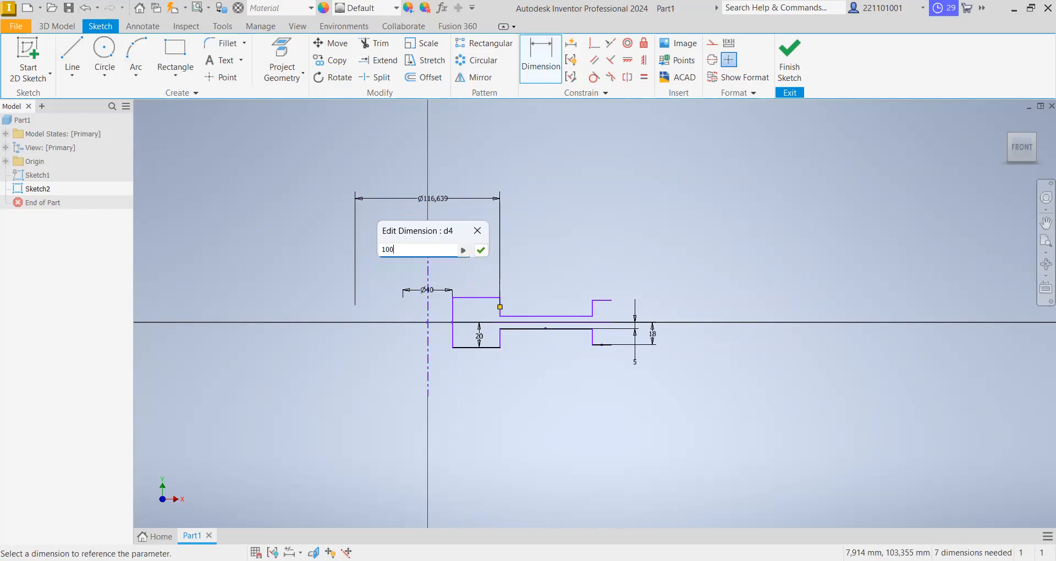
key(Return)
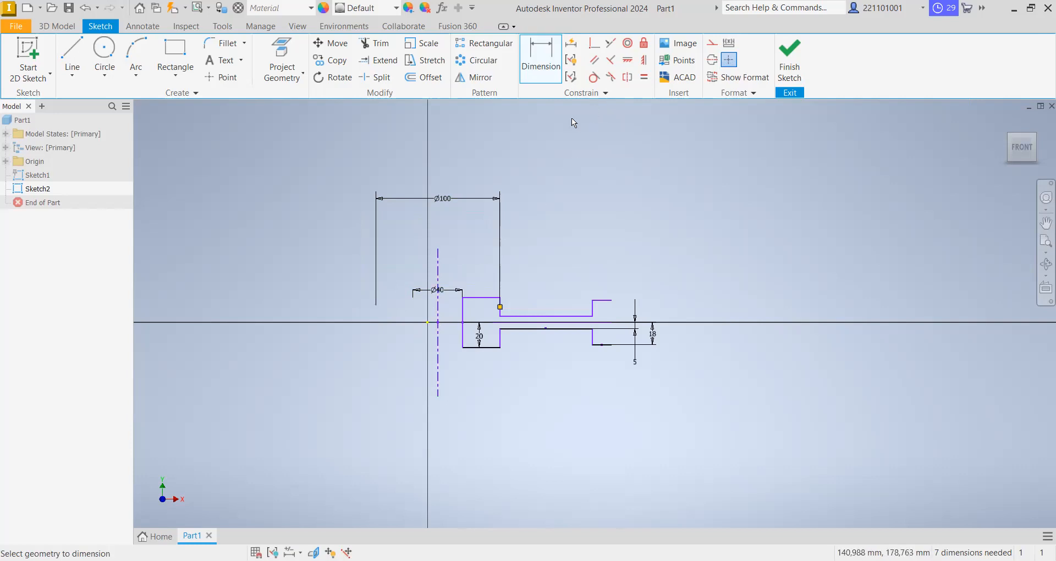
- Apply a vertical constraint between the centerline's midpoint and the sketch origin
click(1047, 240)
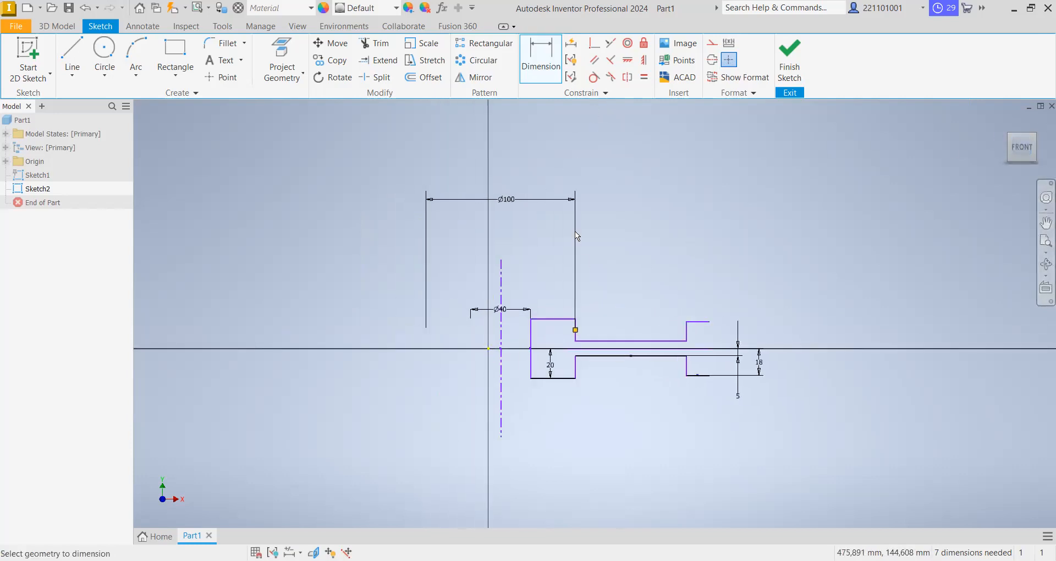
click(644, 60)
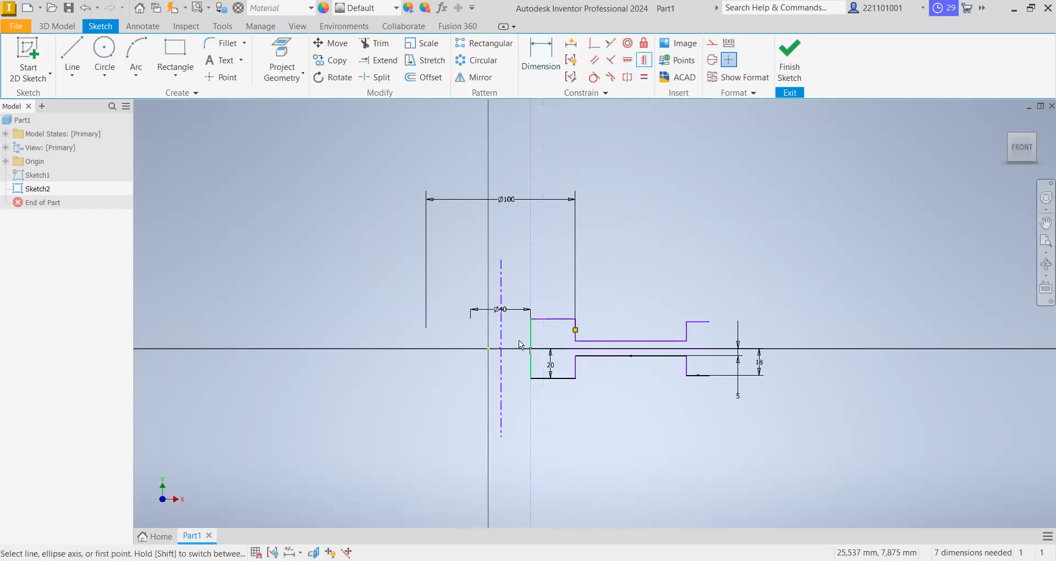
click(502, 349)
click(489, 349)
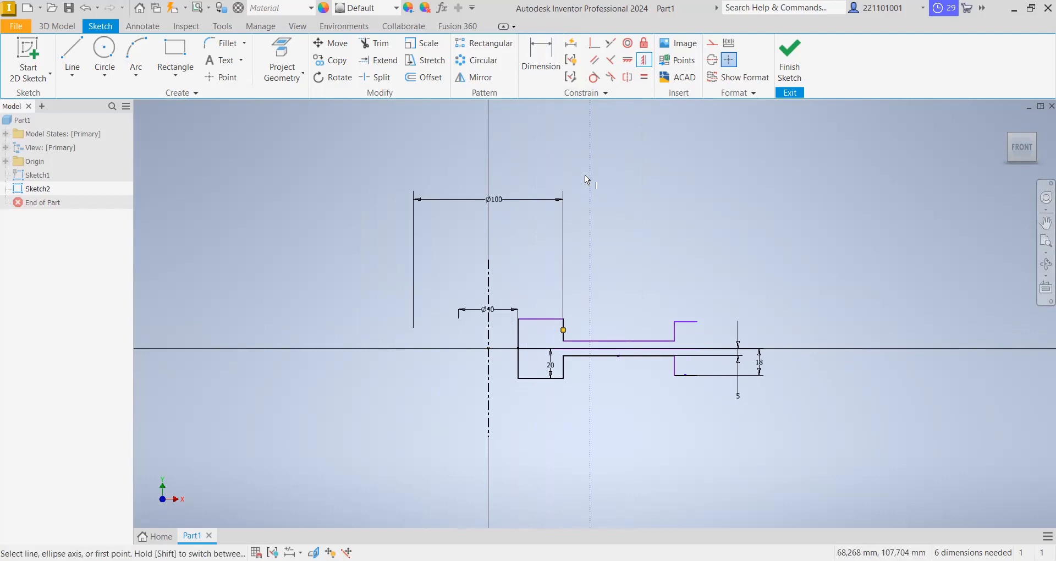
right_click(592, 164)
click(585, 218)
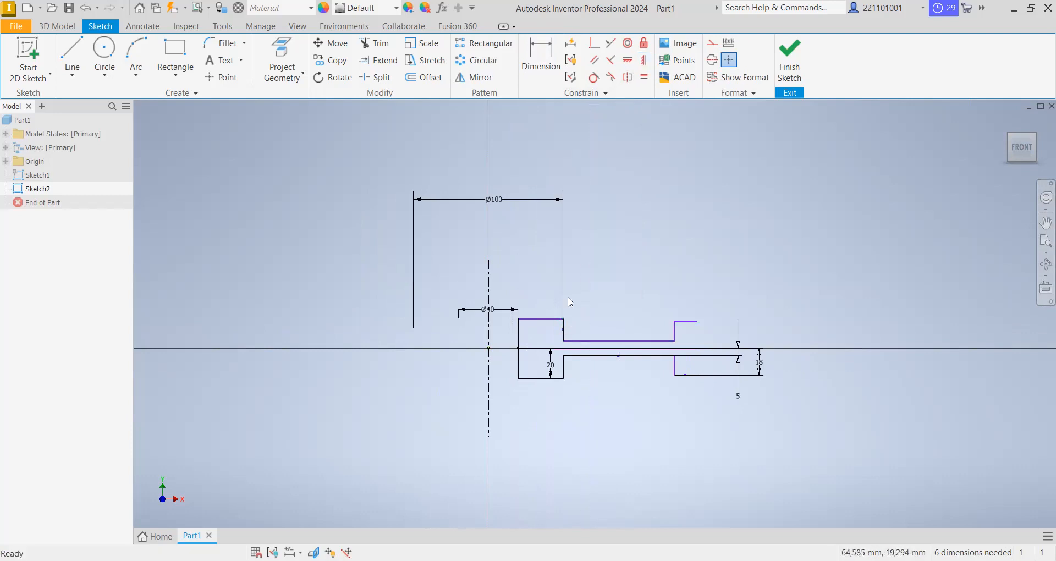
click(541, 55)
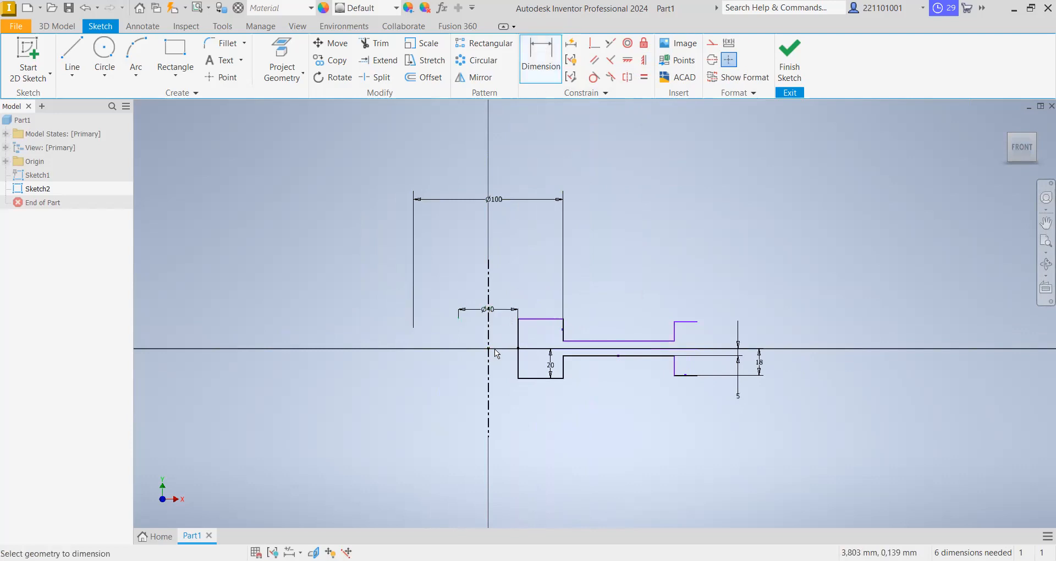
click(697, 322)
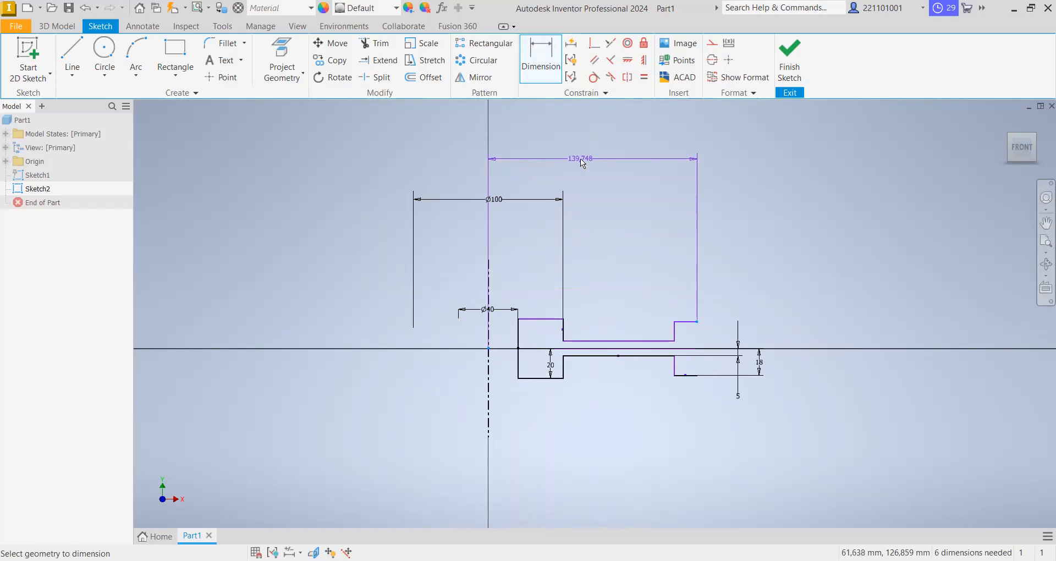
right_click(582, 160)
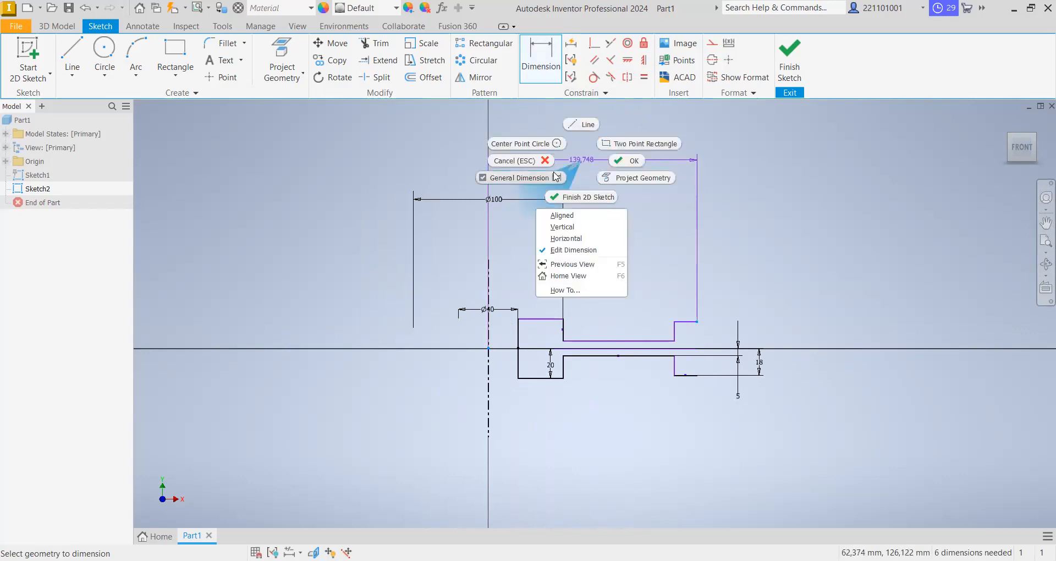
click(536, 162)
- Dimension the outer end of the rim's upper horizontal line about the centerline as a 270 mm diameter
click(545, 61)
click(488, 330)
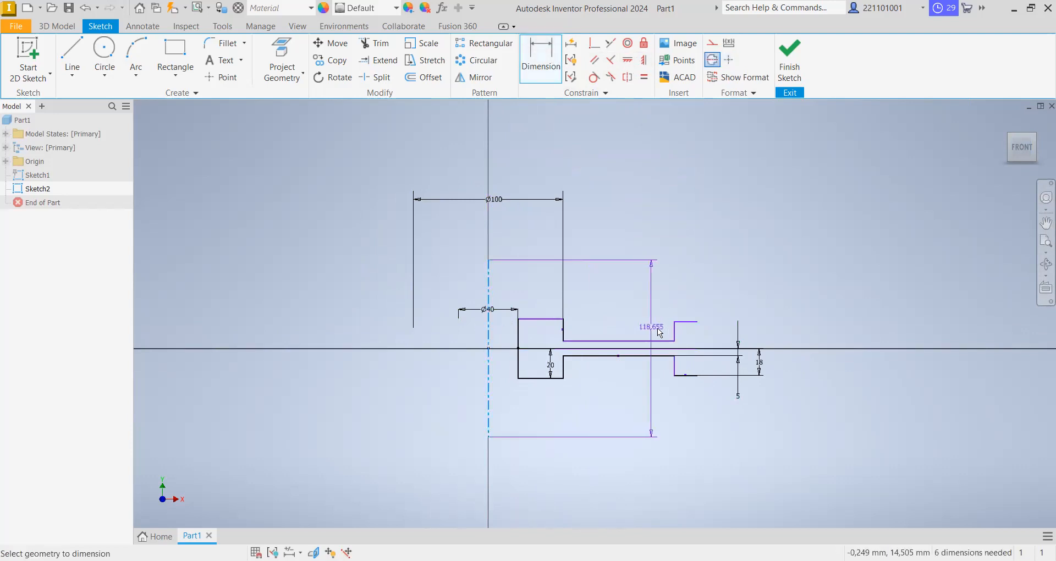
click(688, 321)
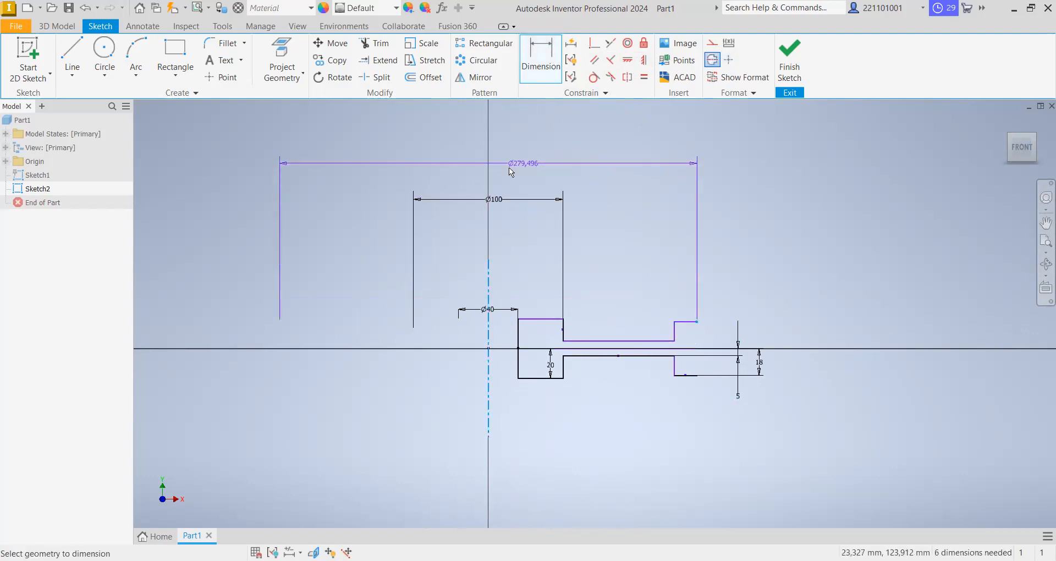
click(495, 157)
text(270)
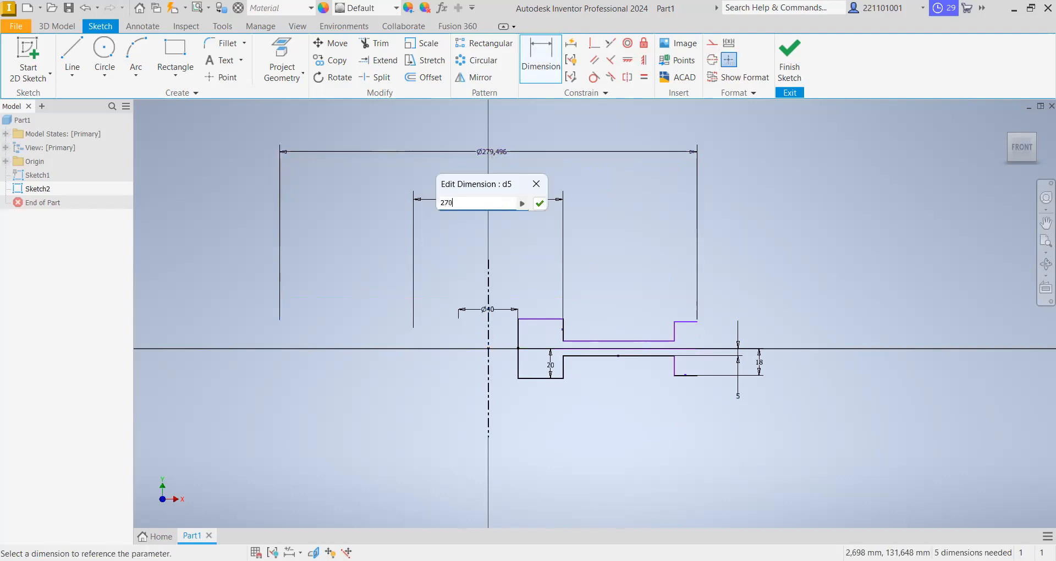
key(Return)
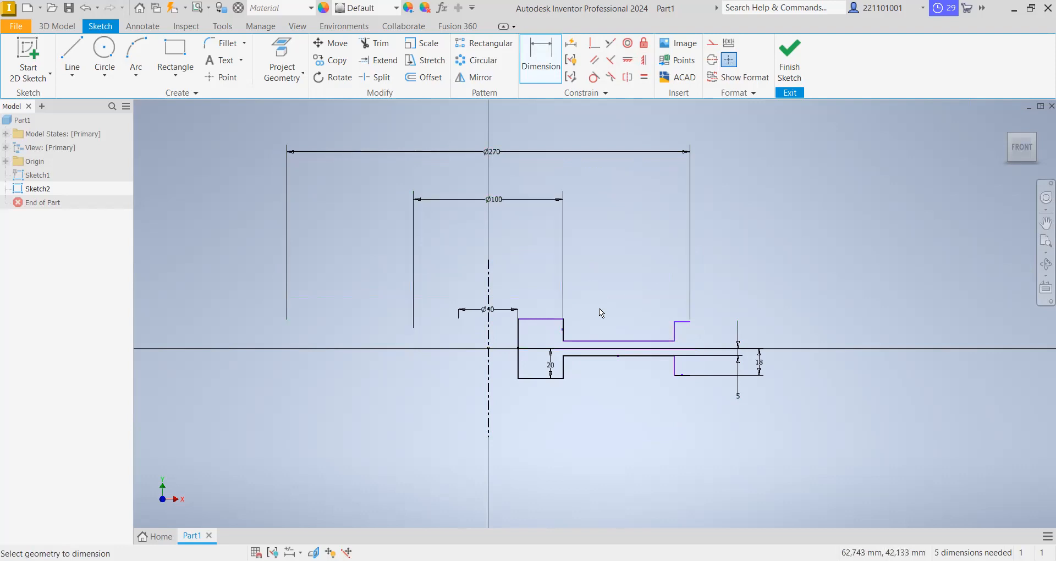
- Dimension the rim's inner vertical line about the centerline as a 234 mm diameter
click(675, 330)
click(489, 297)
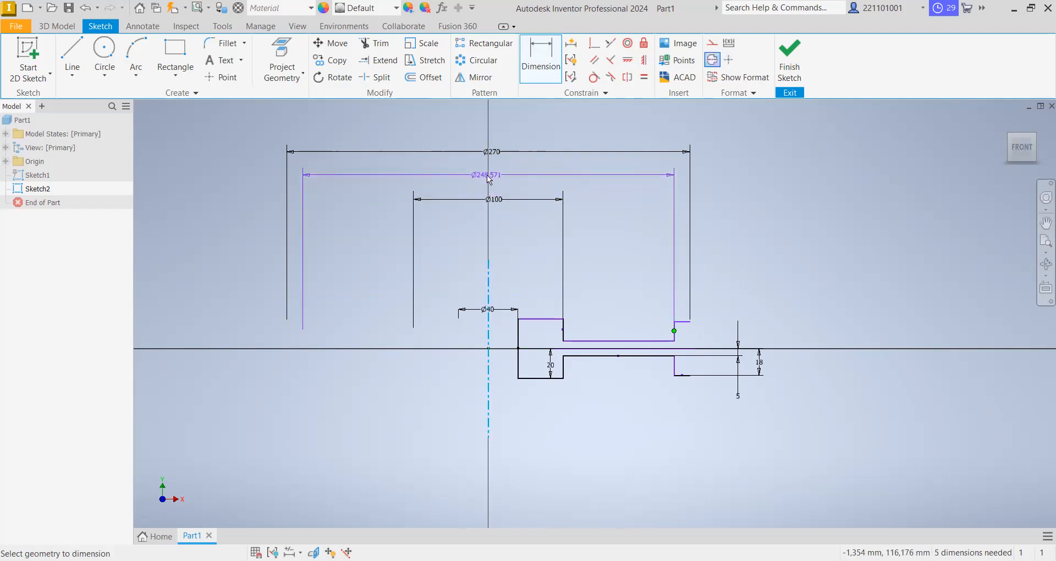
click(489, 179)
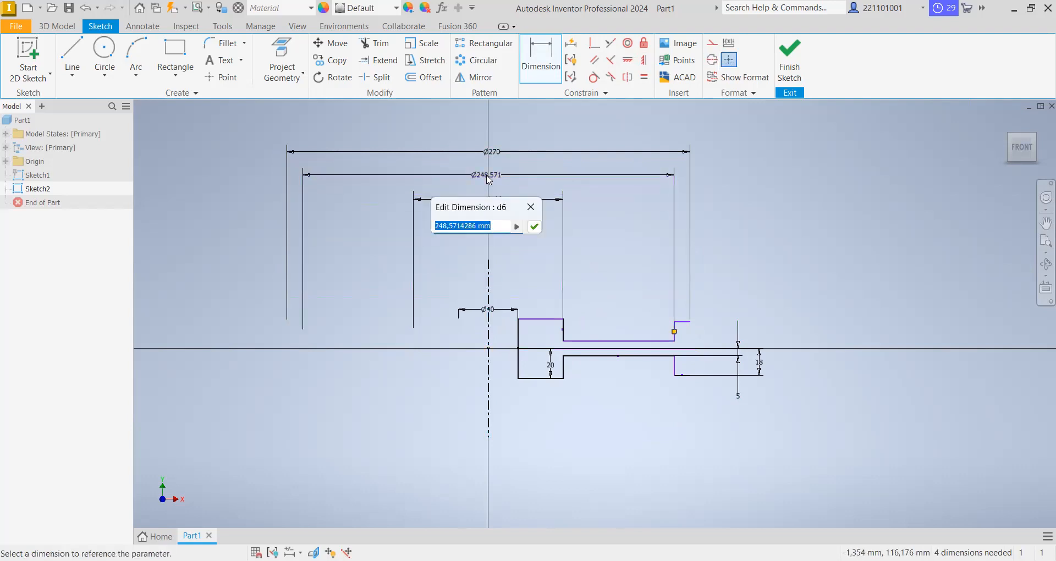
text(234)
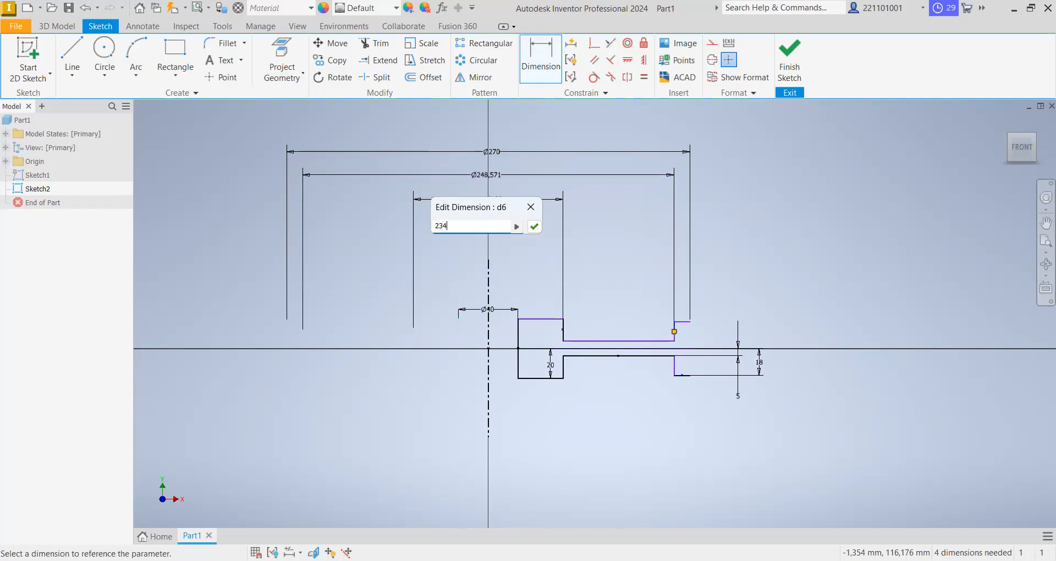
key(Return)
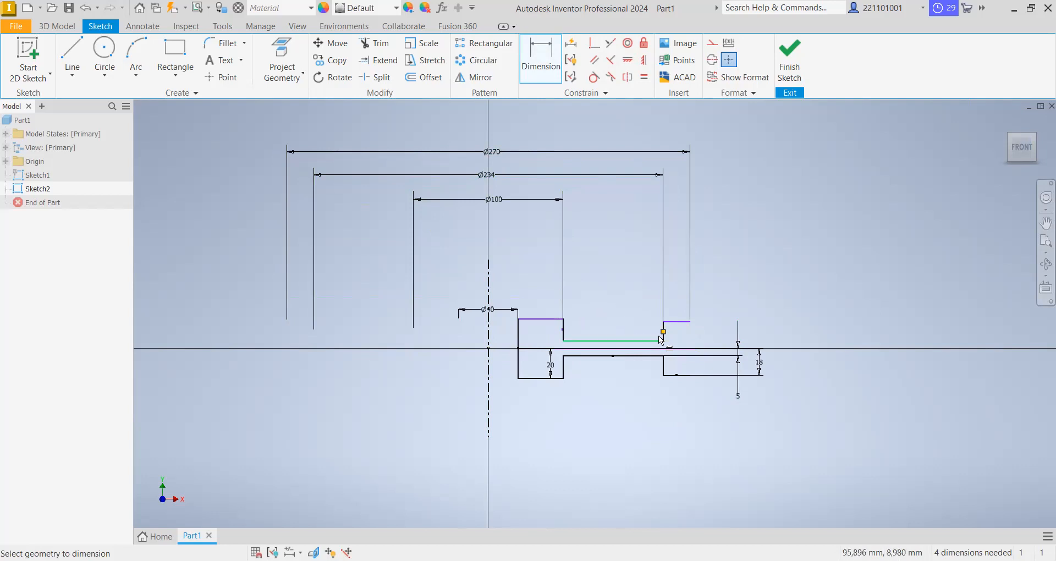
- Close the profile with a vertical line between the outer endpoints of the rim's upper and lower horizontal lines
scroll(699, 358, down, 6)
scroll(696, 360, up, 12)
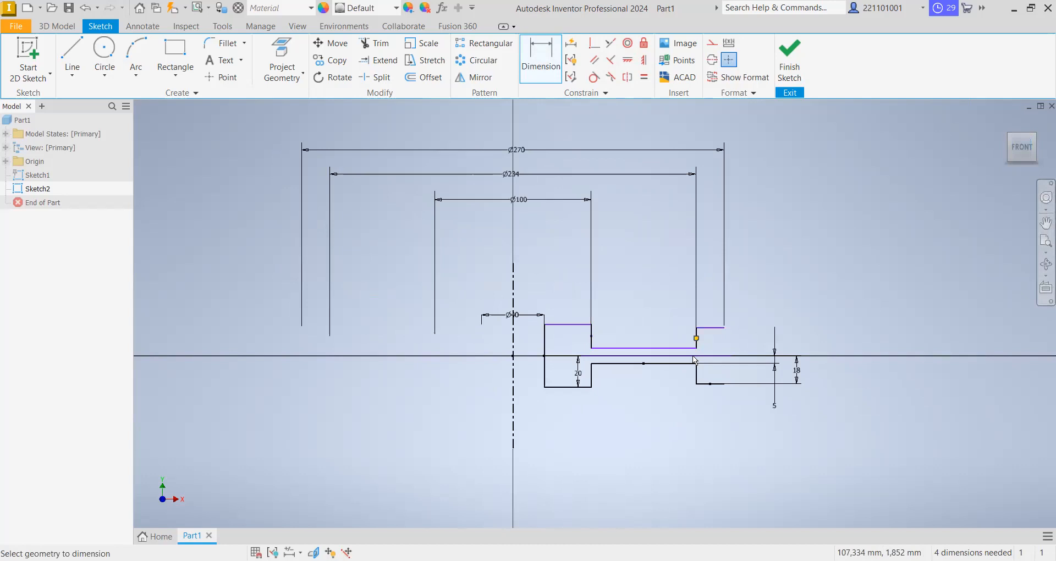
click(77, 49)
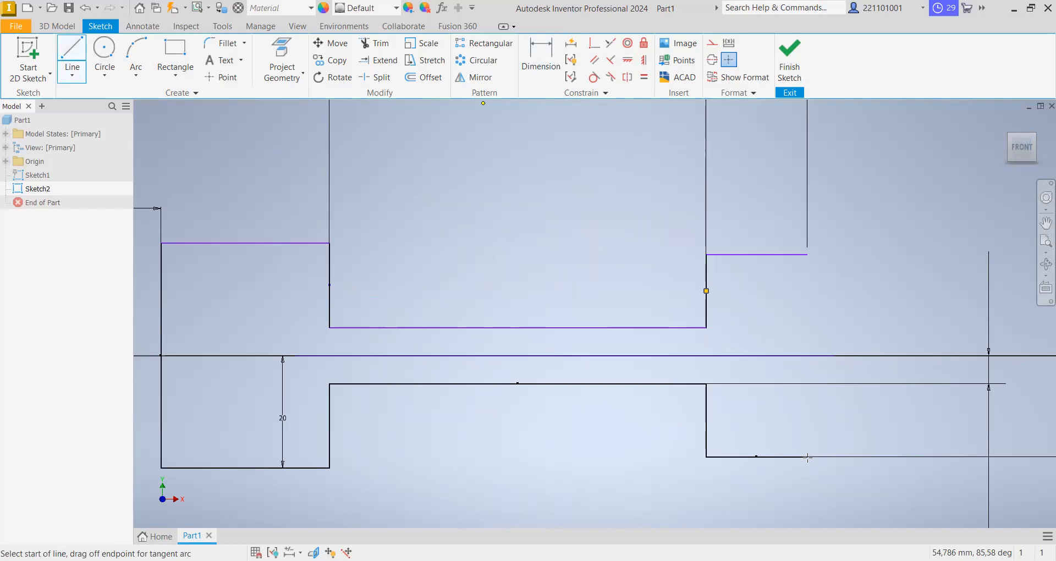
key(Escape)
scroll(804, 259, down, 3)
scroll(804, 260, up, 4)
scroll(803, 259, down, 4)
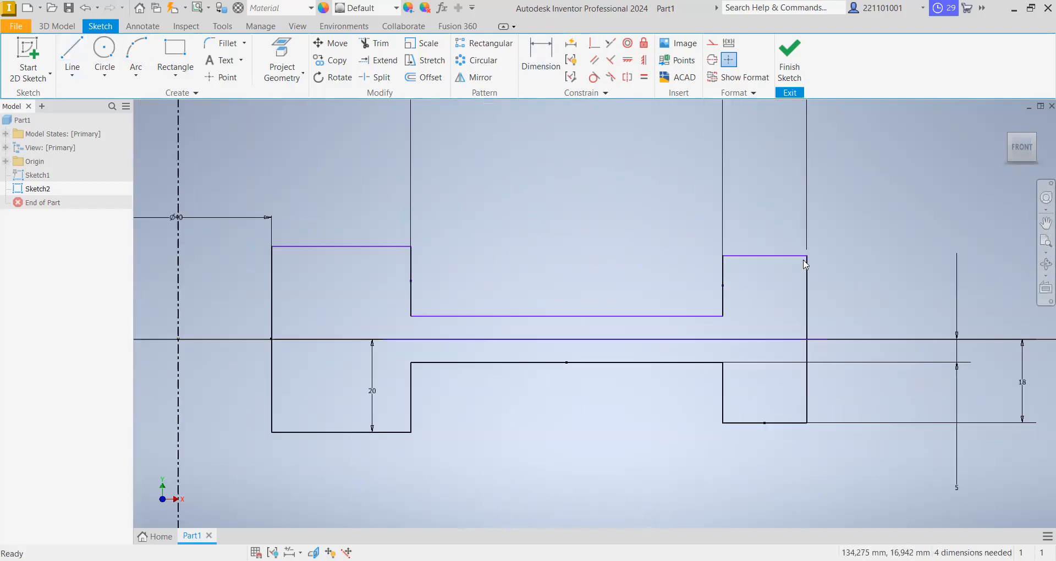
- Apply an equal constraint to the hub's upper and lower horizontal lines
scroll(543, 276, down, 5)
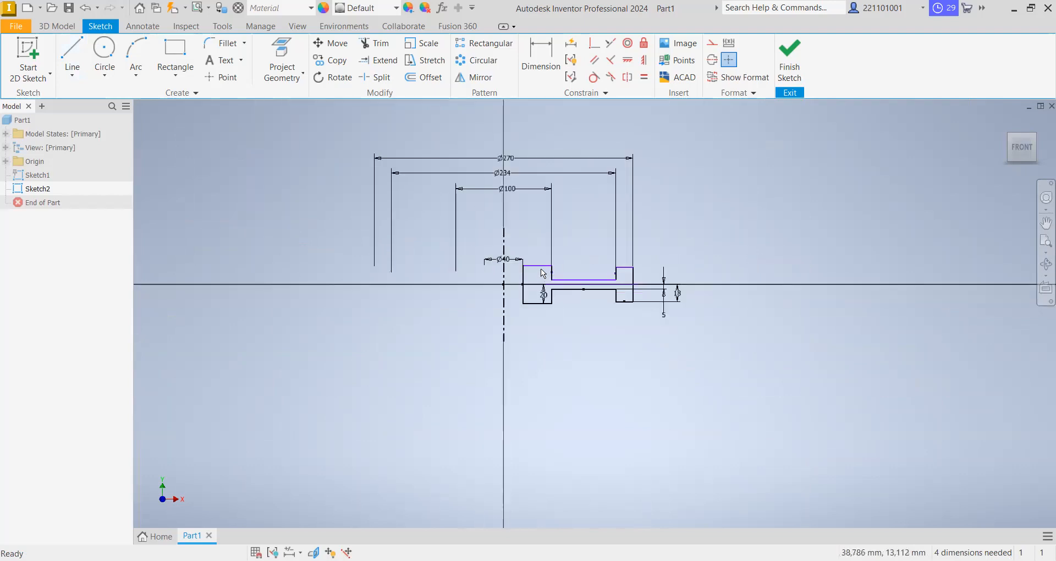
scroll(486, 174, up, 1)
middle_drag(619, 321, 658, 356)
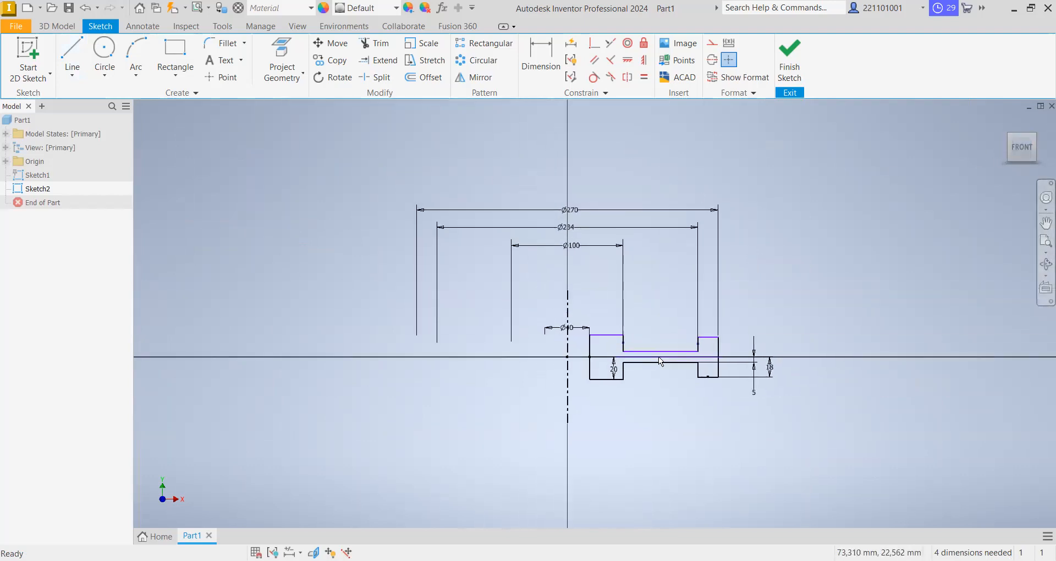
scroll(602, 343, down, 3)
scroll(598, 340, up, 6)
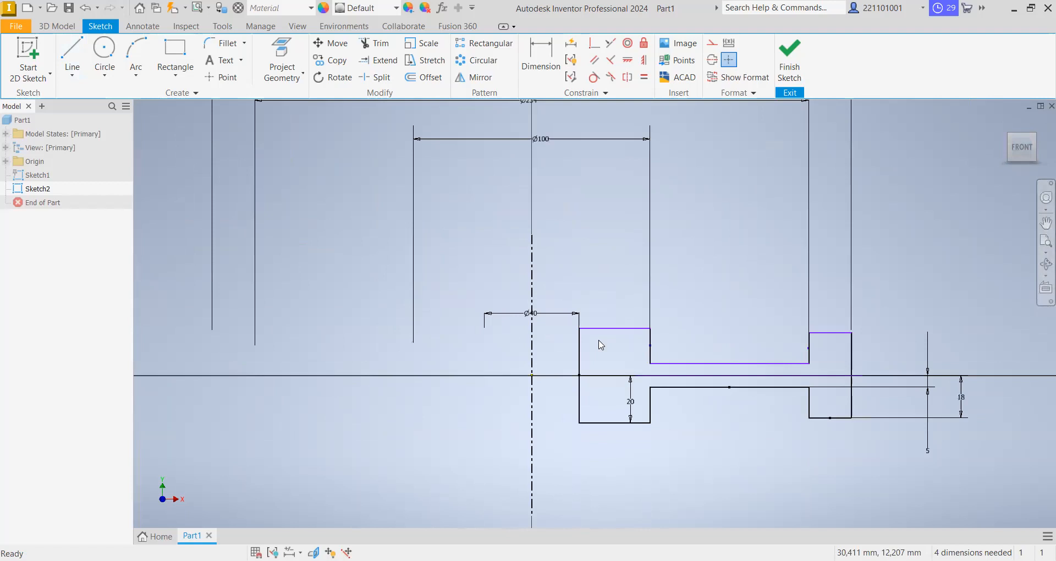
scroll(601, 345, down, 2)
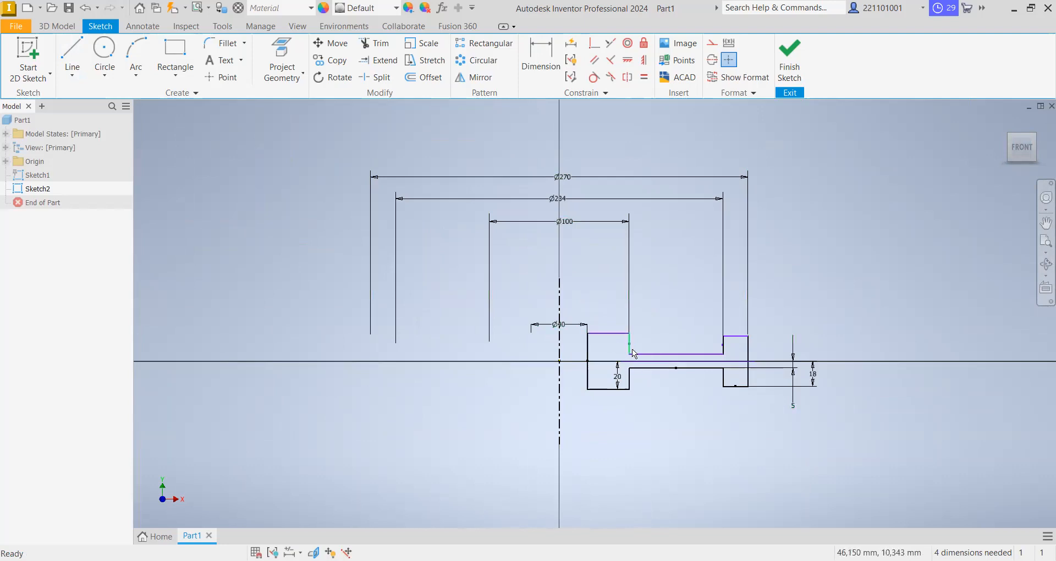
click(645, 81)
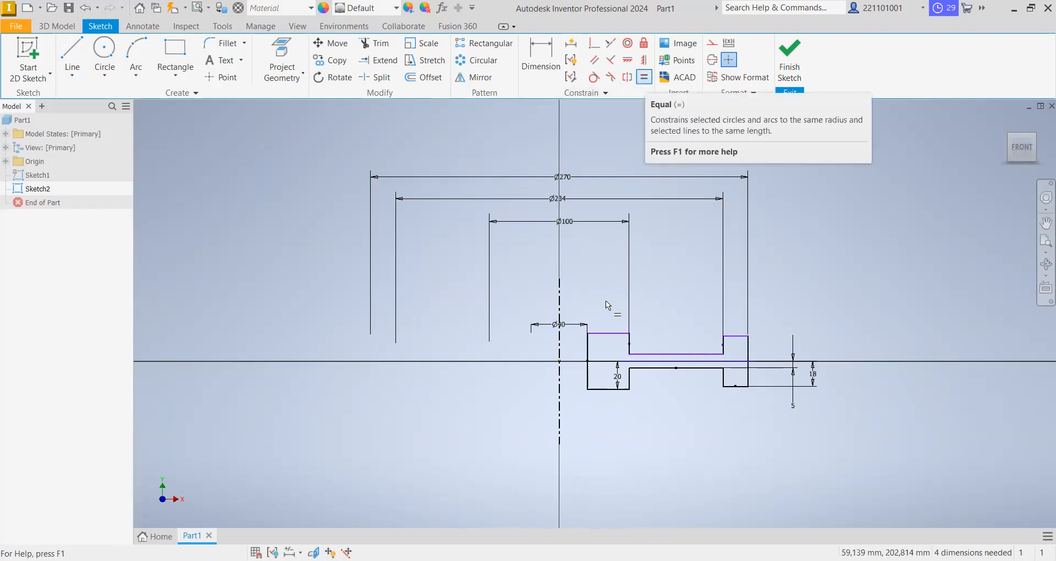
click(609, 334)
click(609, 389)
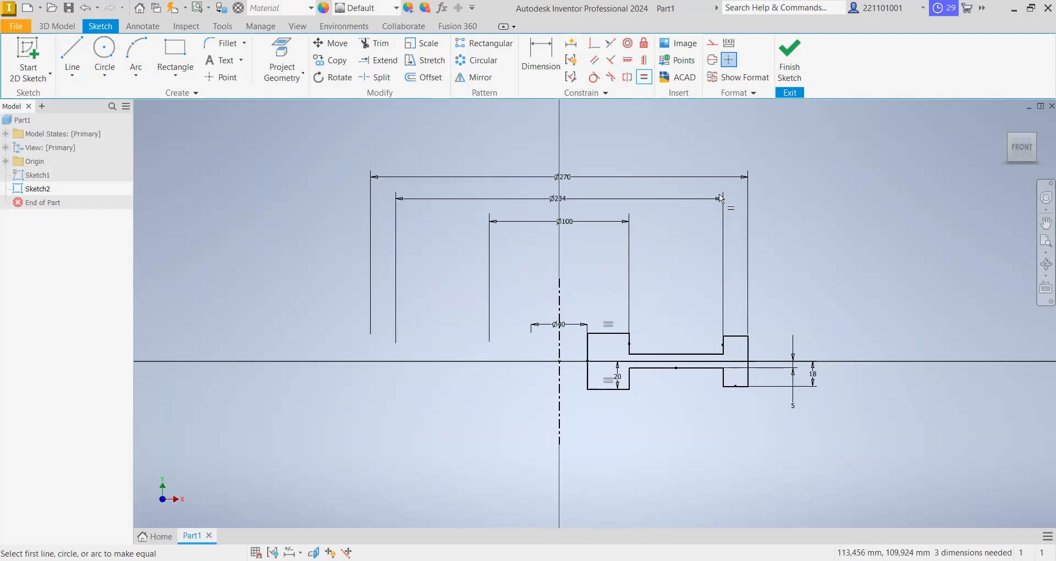
right_click(652, 143)
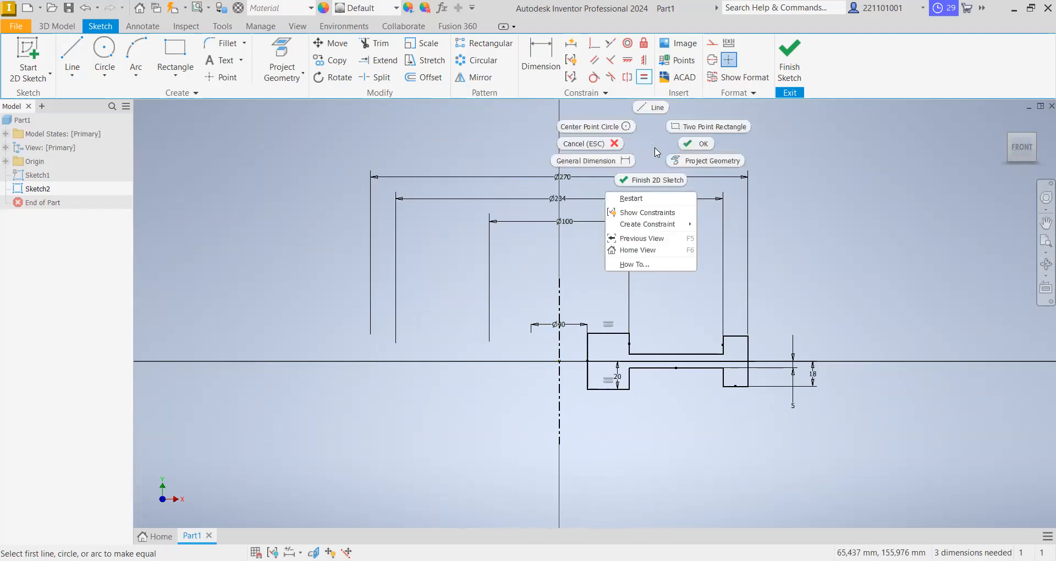
click(685, 144)
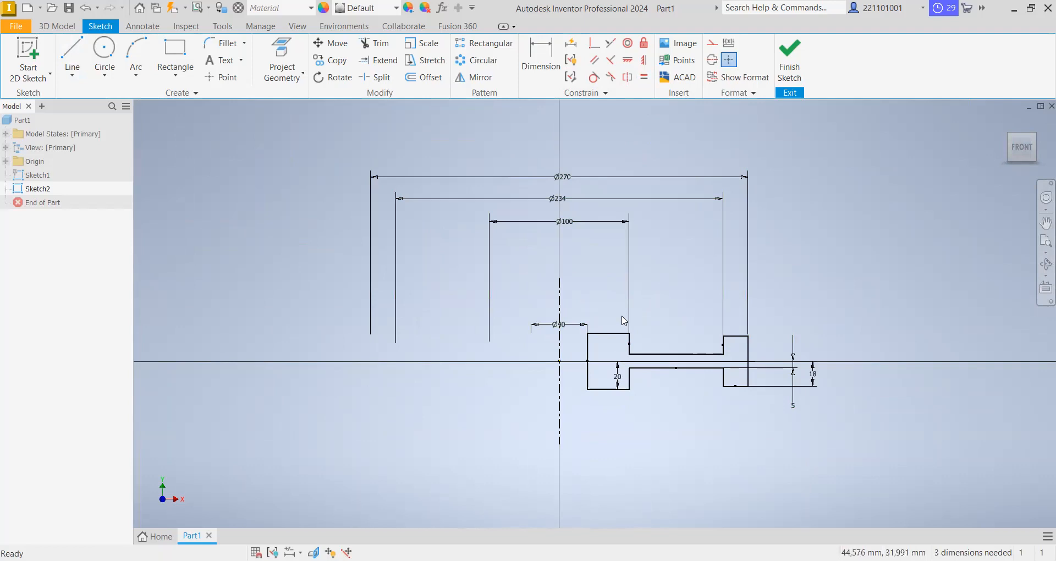
scroll(621, 356, down, 2)
scroll(619, 358, up, 4)
scroll(619, 359, down, 1)
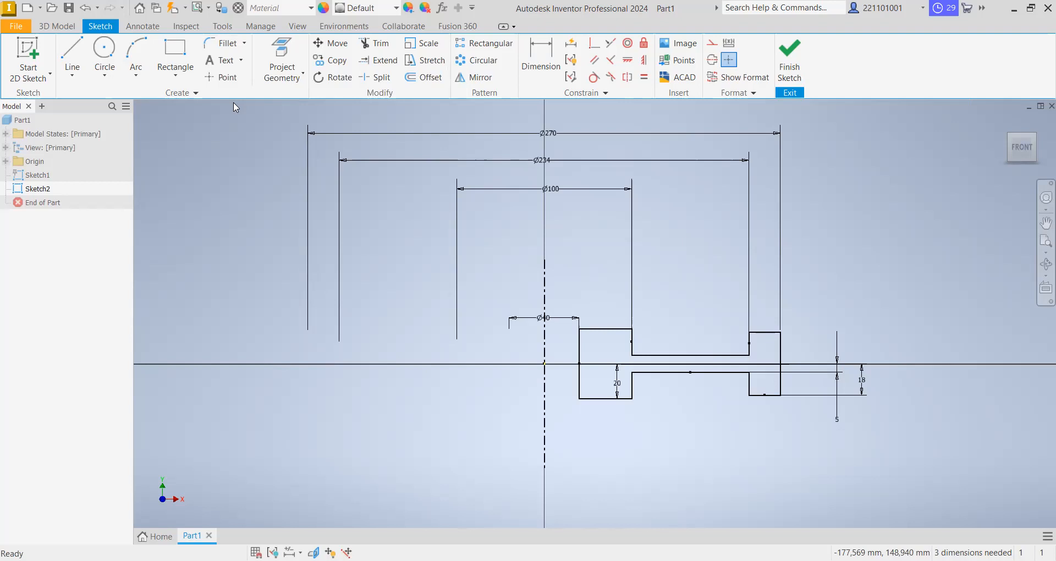
click(543, 65)
click(710, 357)
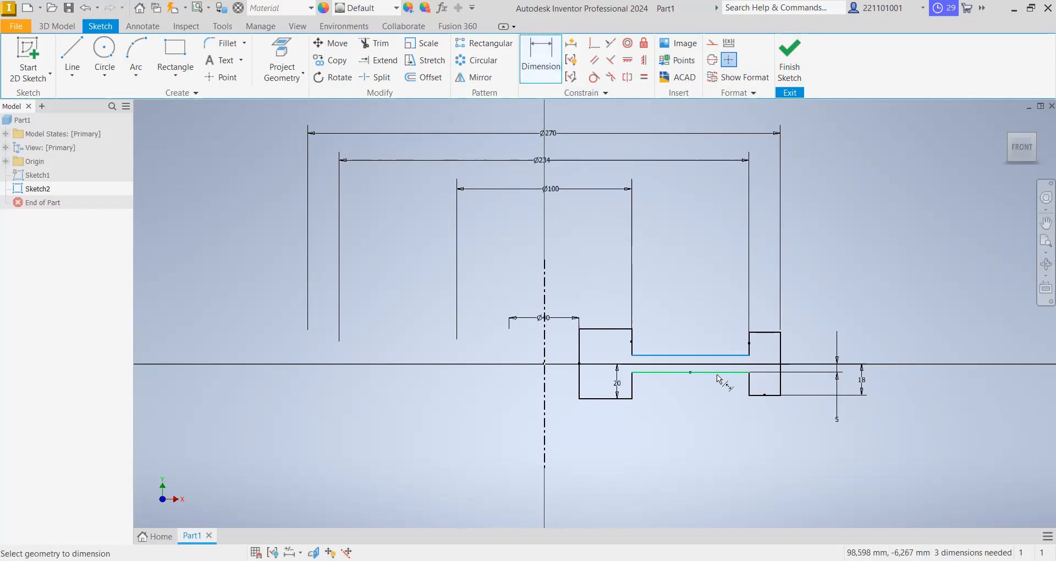
click(718, 373)
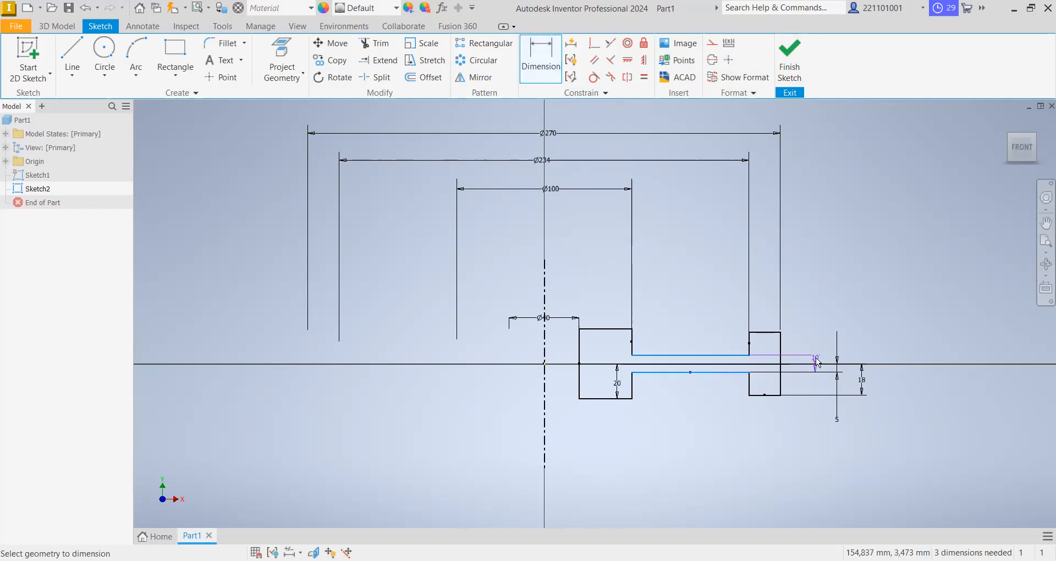
right_click(818, 362)
click(776, 360)
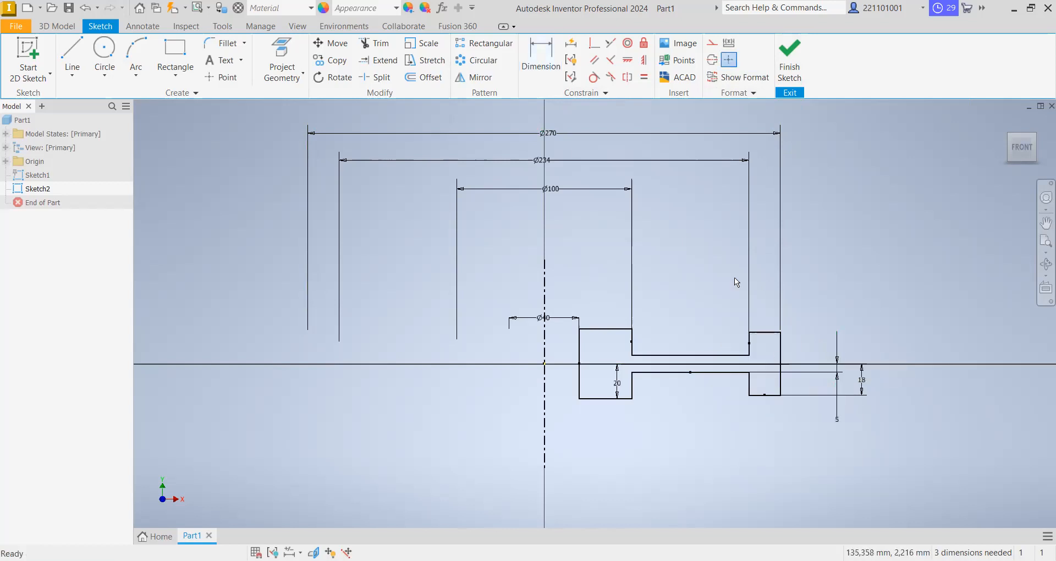
key(d)
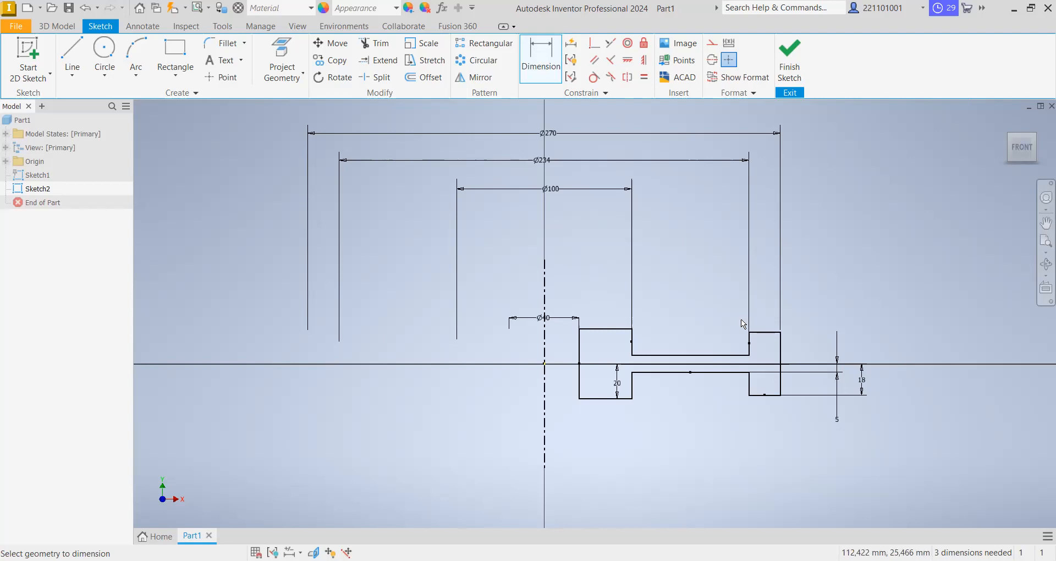
- Finish the profile sketch and revolve it a full 360 degrees about the centerline into a solid
click(795, 60)
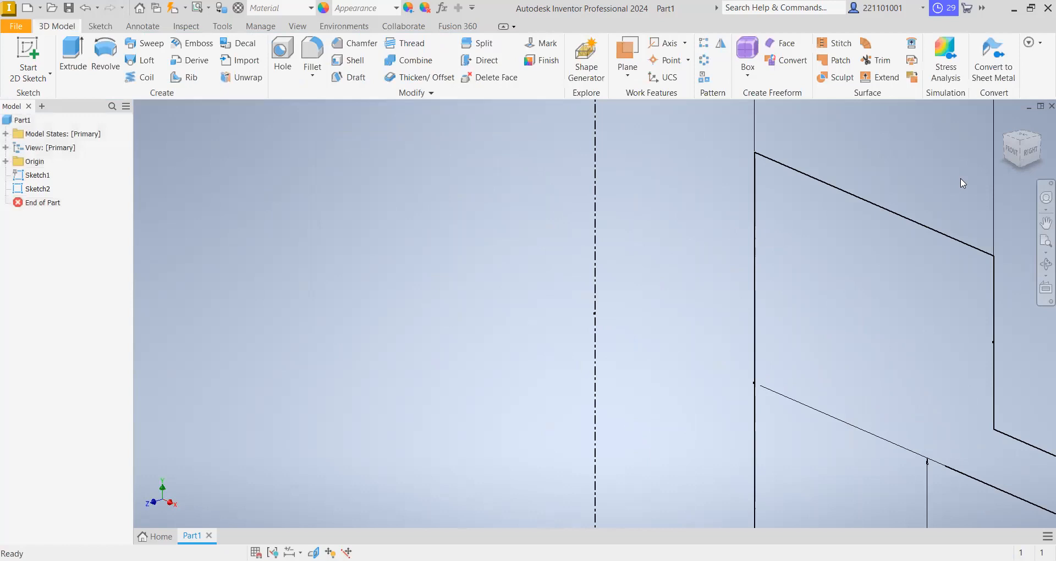
click(1023, 146)
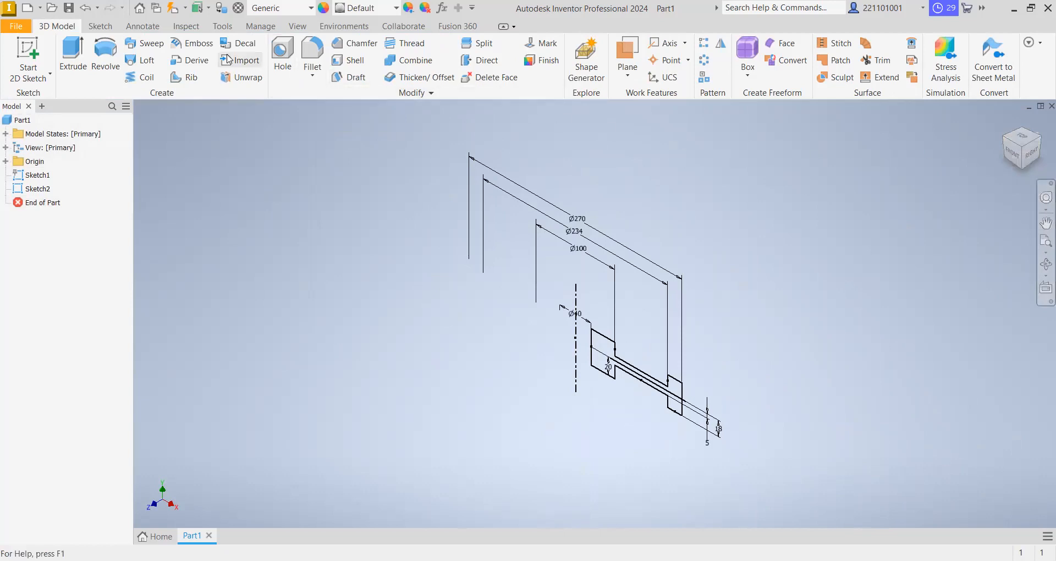
click(102, 64)
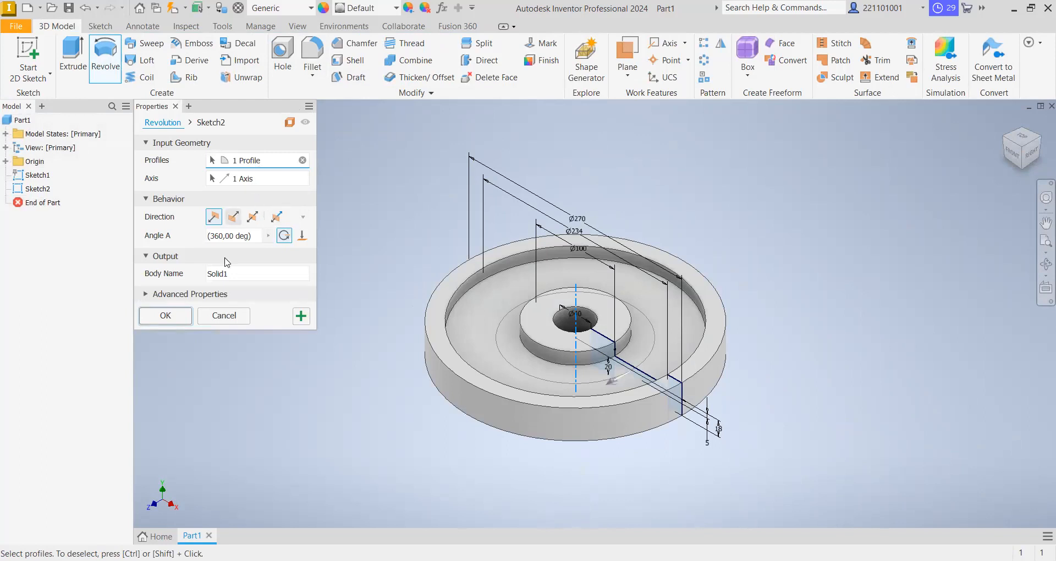
click(166, 316)
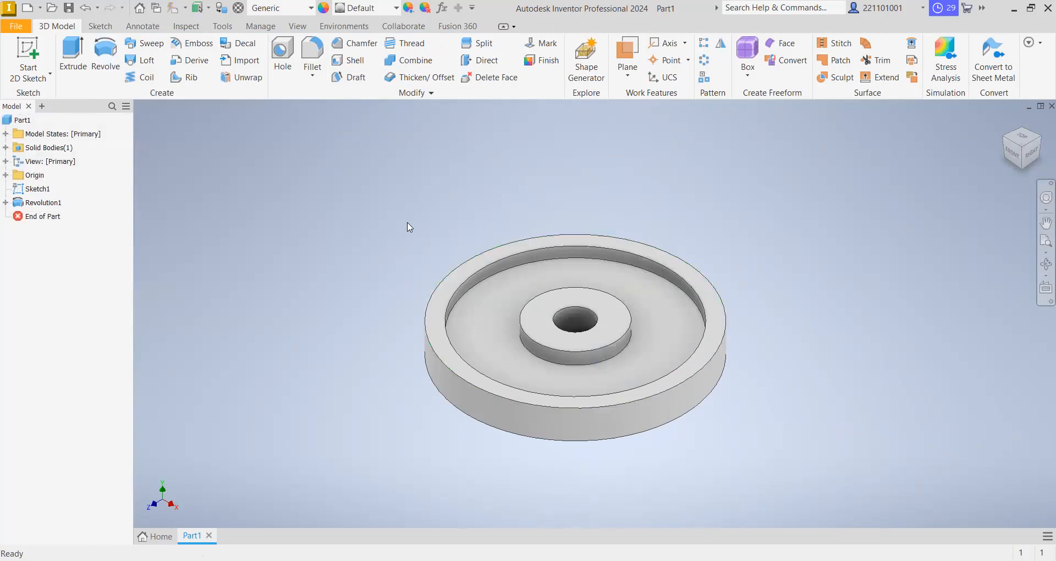
- Start a 3 mm fillet on the hub's upper outer edge, the upper inner edge where rim meets web, and the rim's upper outer edge
click(316, 55)
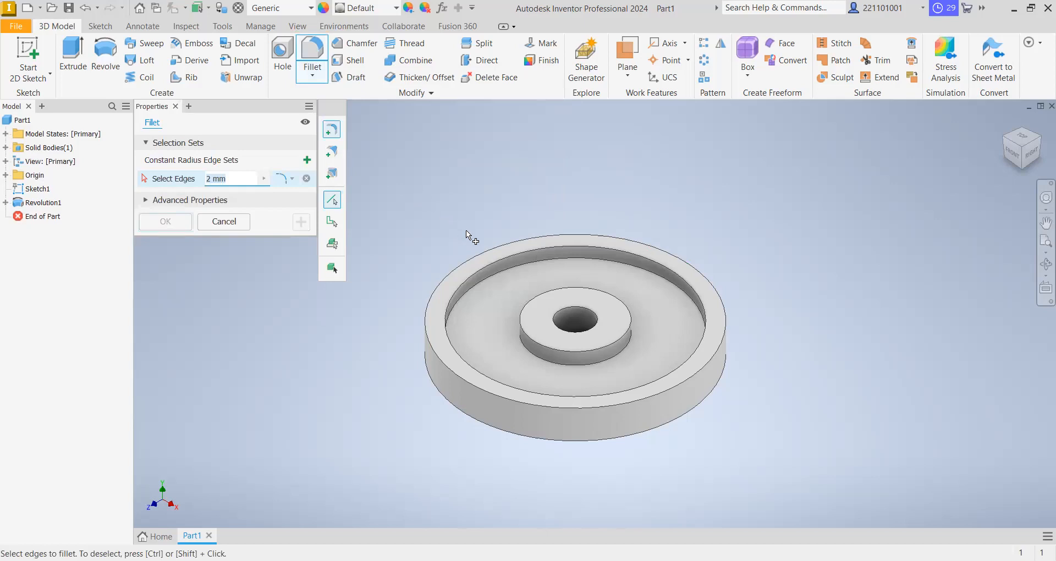
click(538, 301)
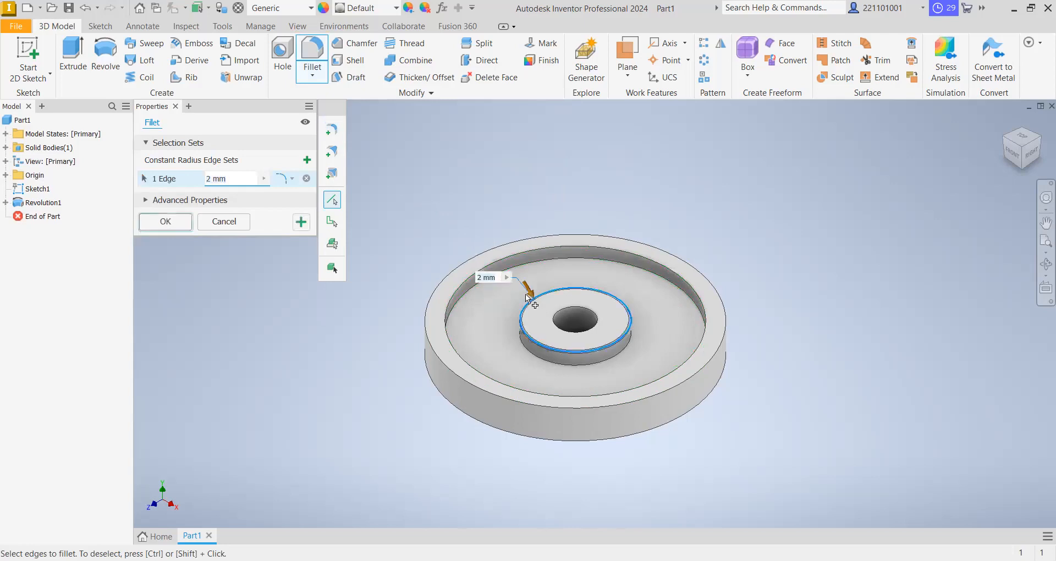
text(3)
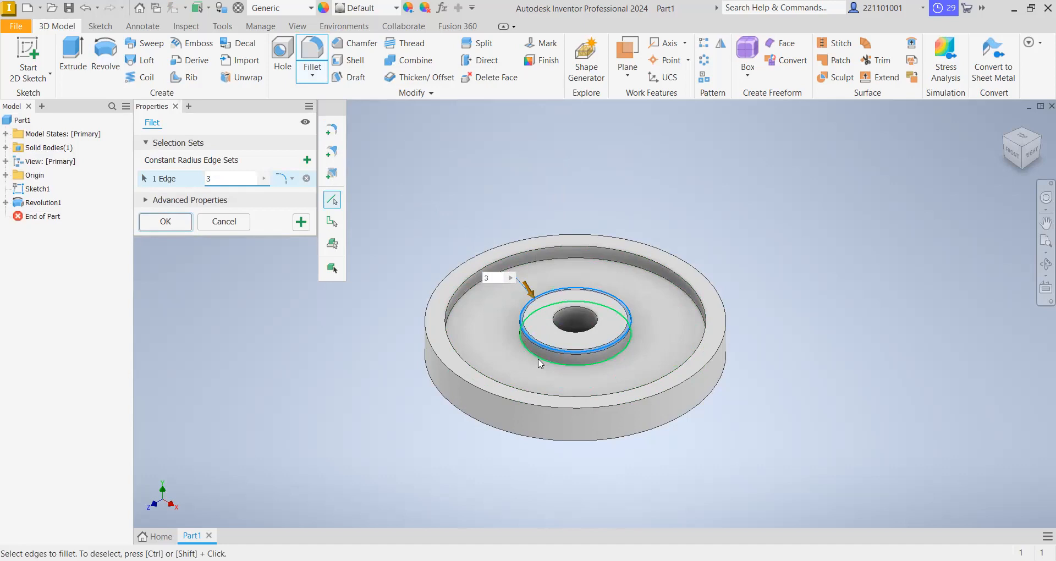
mouse_move(540, 364)
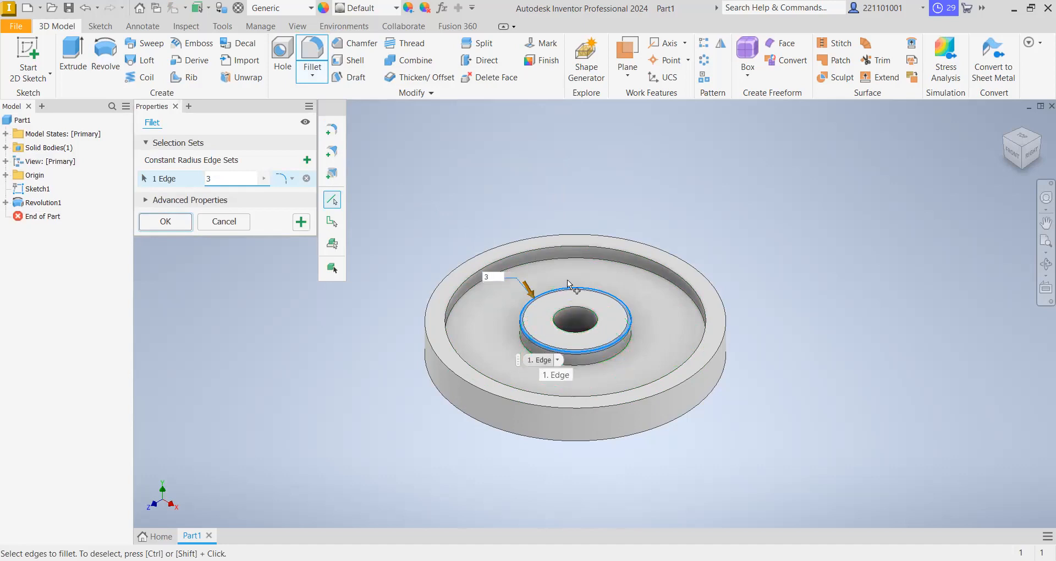
click(570, 256)
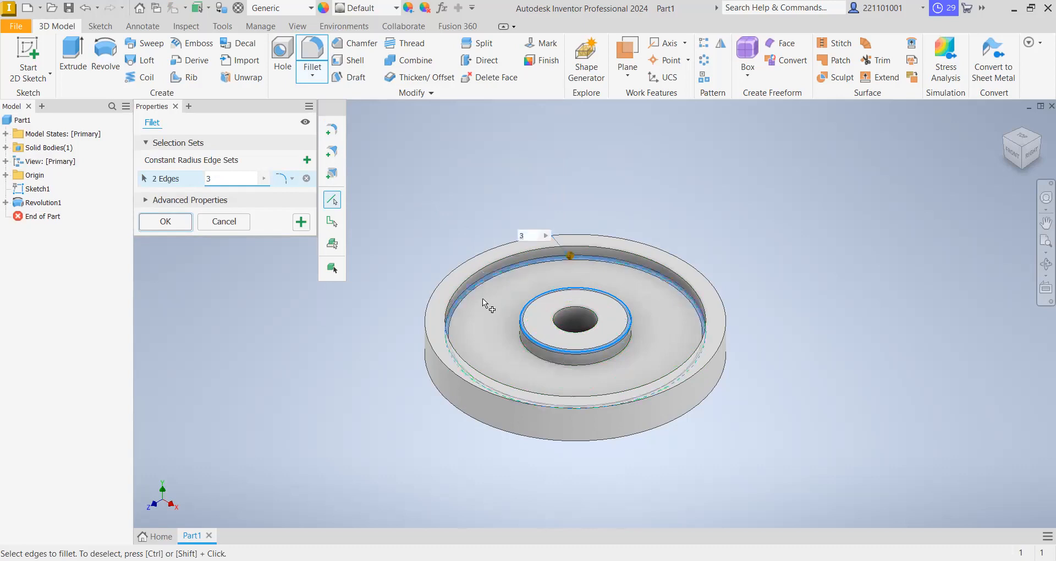
text(3)
click(488, 315)
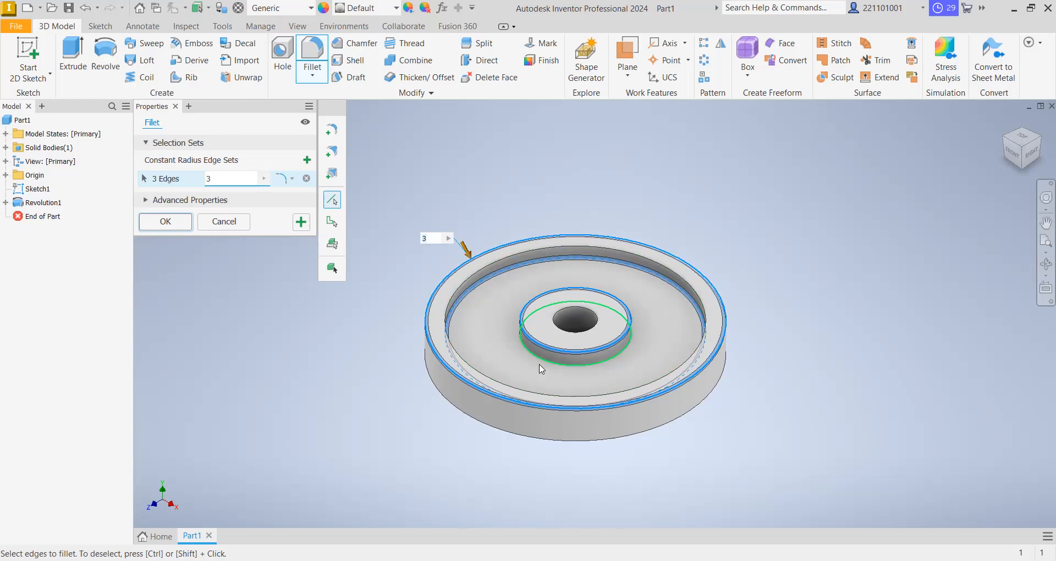
- Add the rim's lower outer edge, the hub's lower outer edge and the lower rim-to-web edge to the 3 mm fillet and apply it
click(1005, 157)
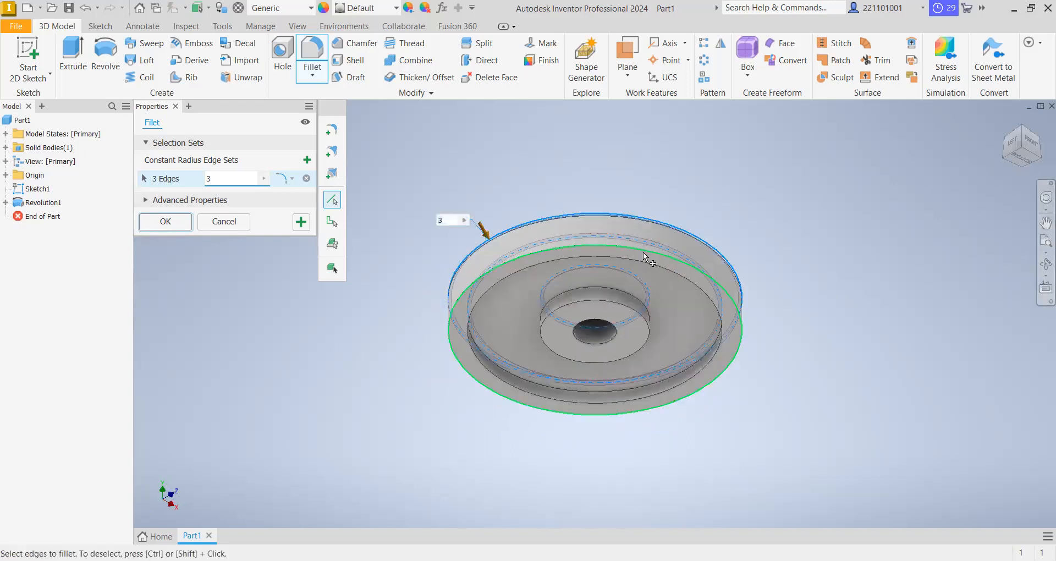
click(610, 295)
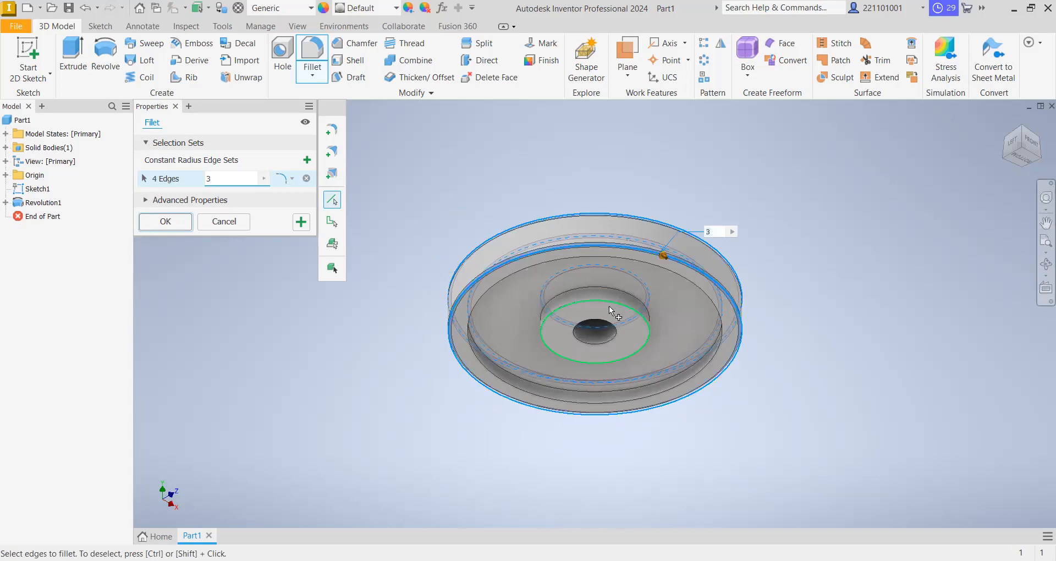
click(609, 306)
click(660, 381)
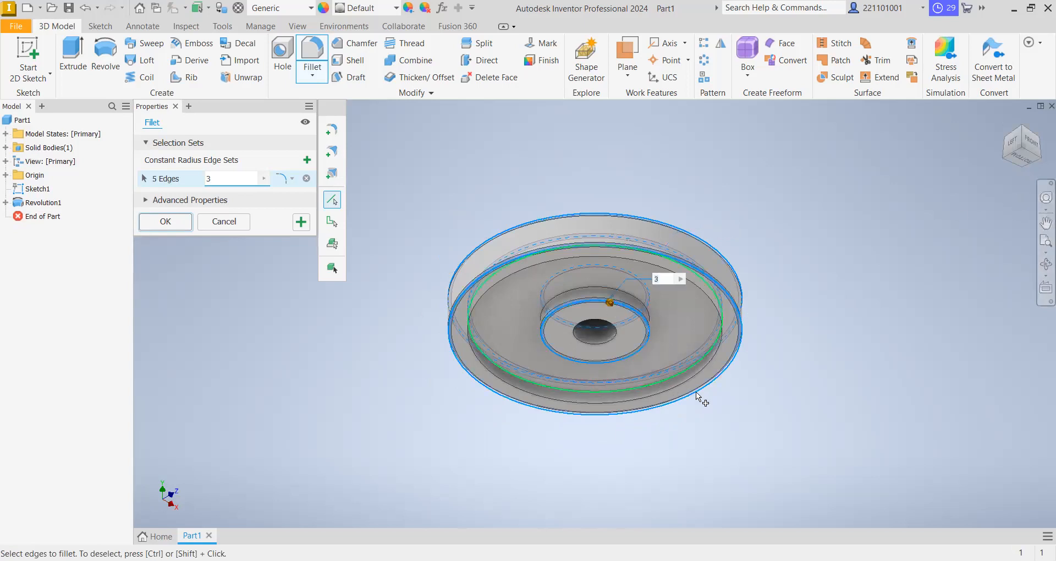
click(172, 230)
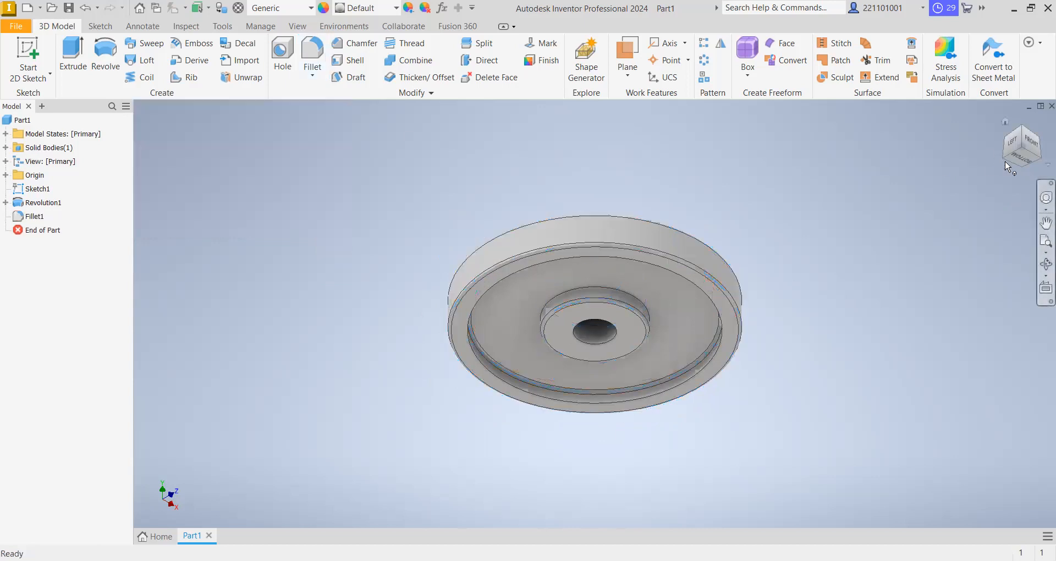
- Create a new sketch on the upper face of the wheel's web, seen from the top
click(1023, 127)
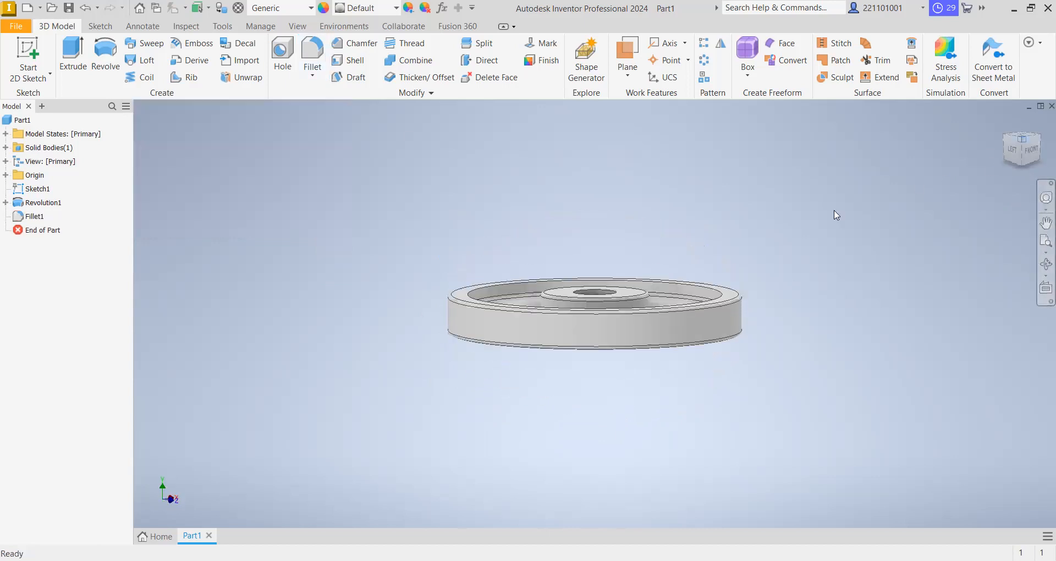
click(1022, 161)
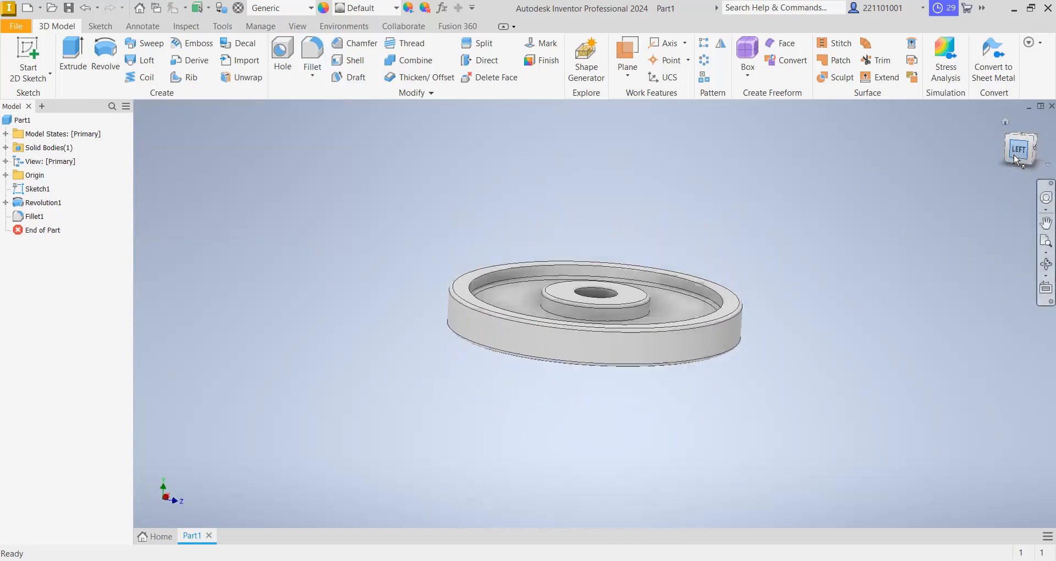
click(1035, 136)
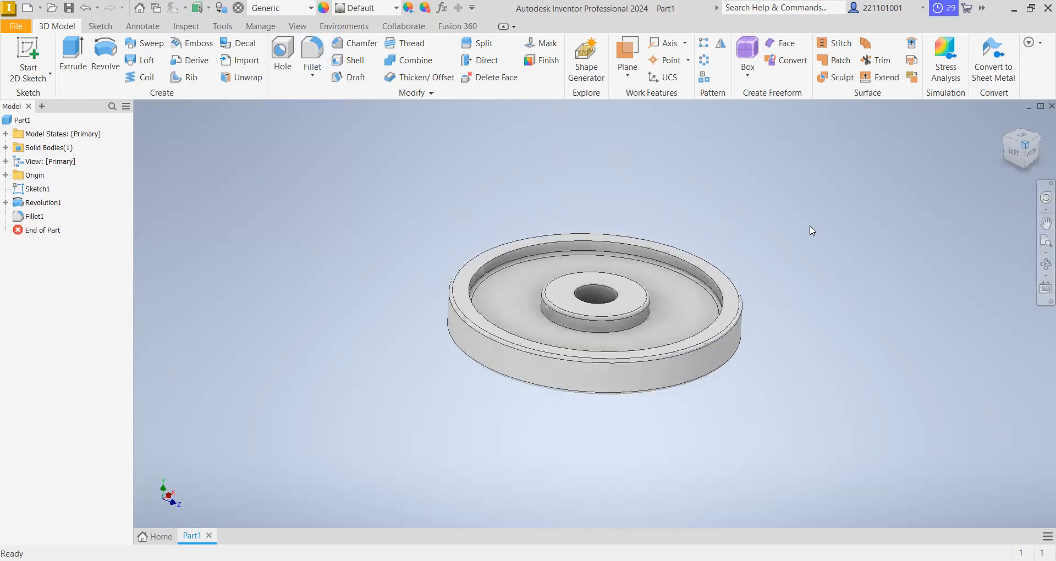
click(1042, 147)
click(1036, 137)
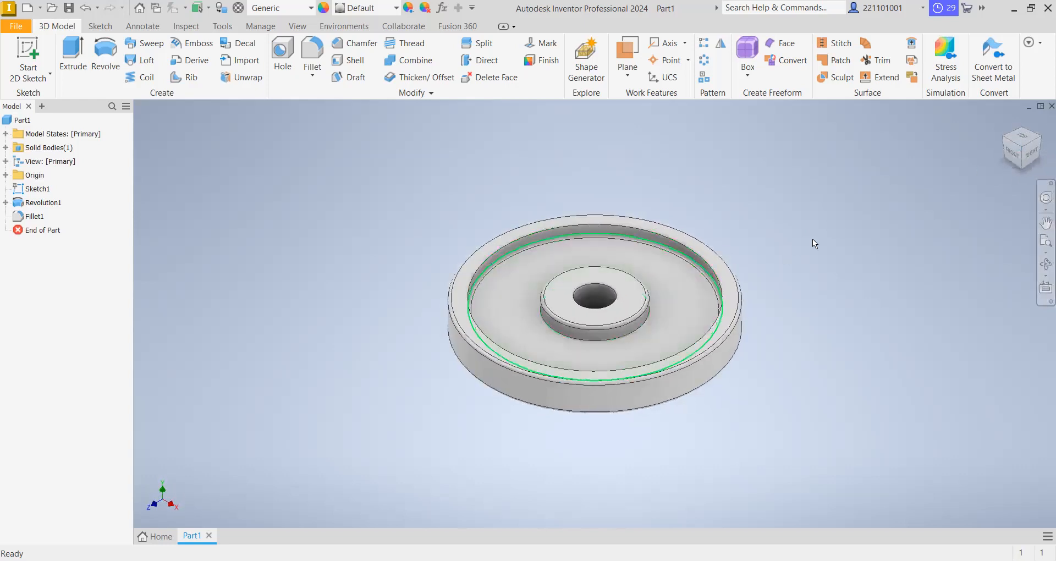
click(1021, 139)
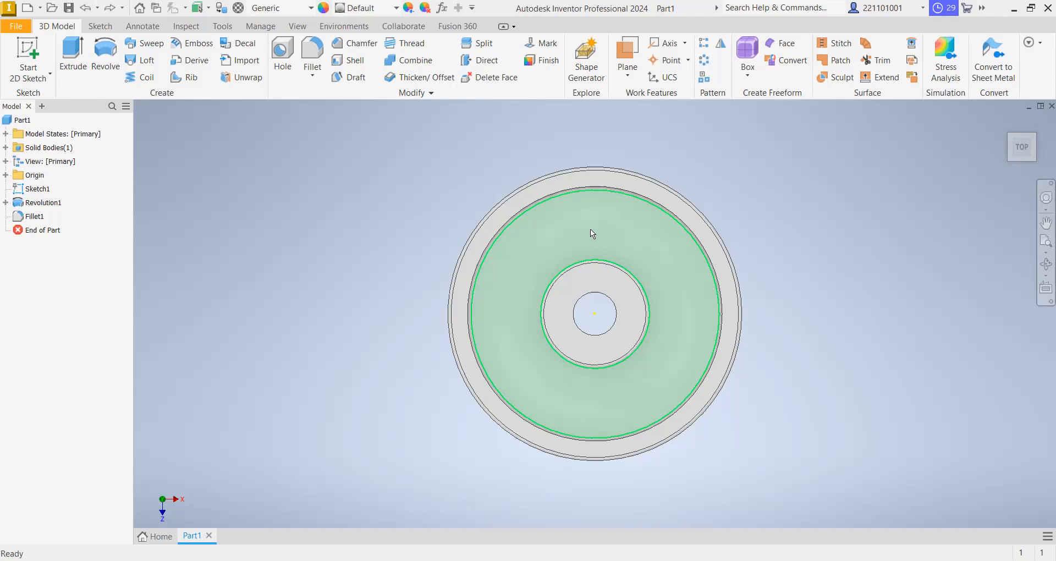
click(590, 230)
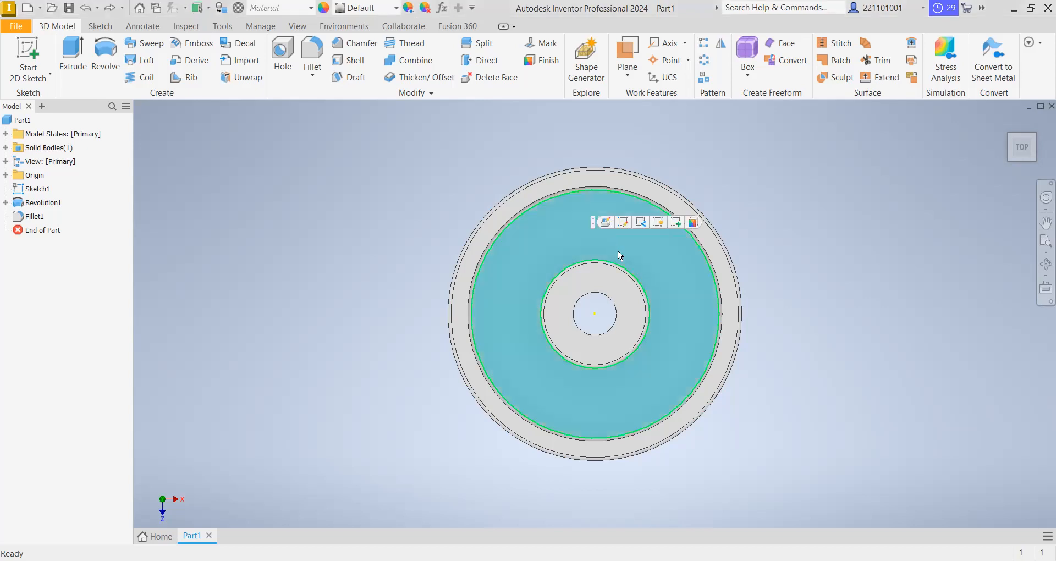
click(470, 213)
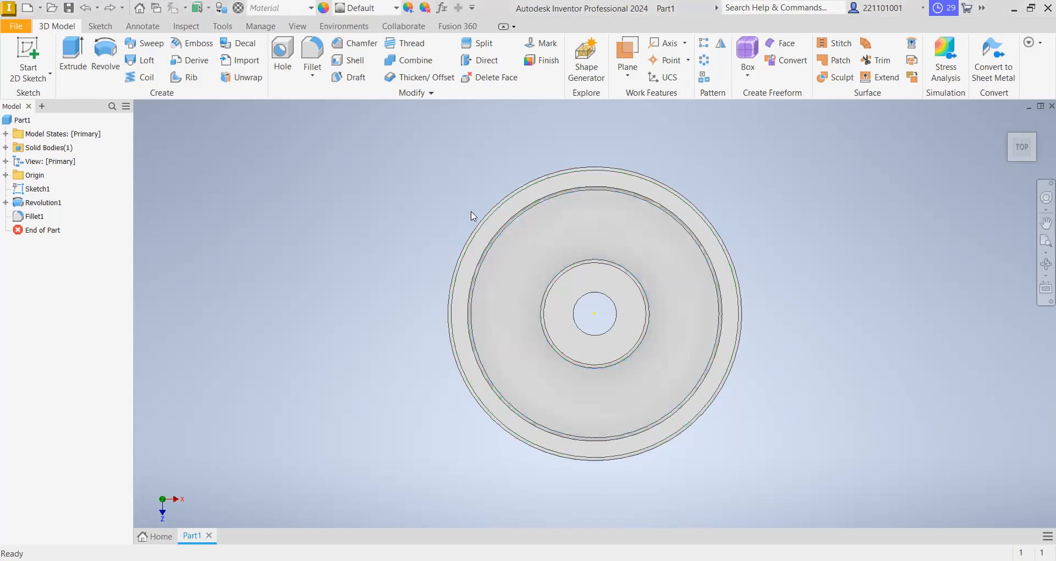
click(583, 230)
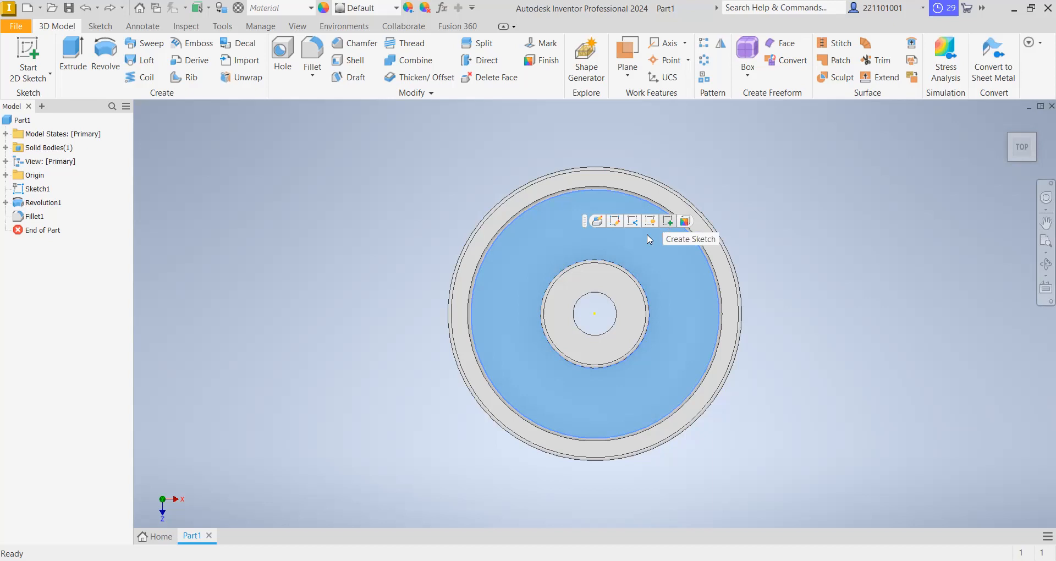
click(669, 223)
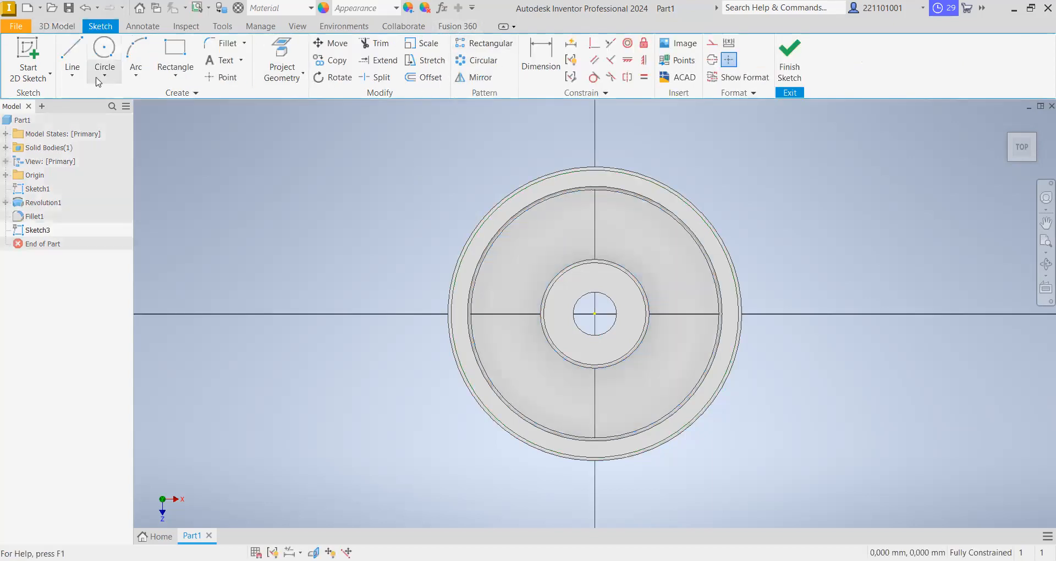
click(105, 54)
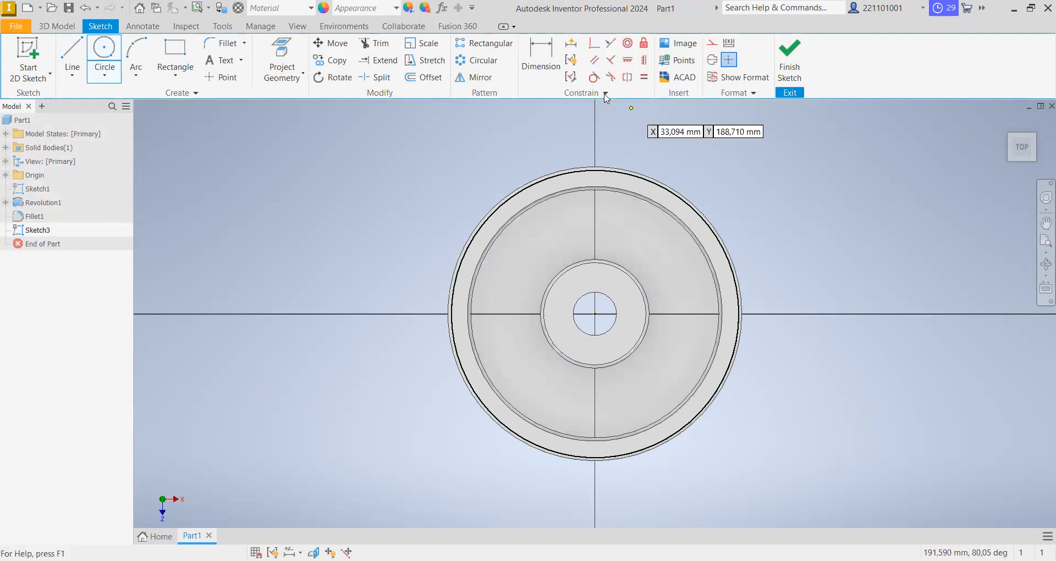
key(Escape)
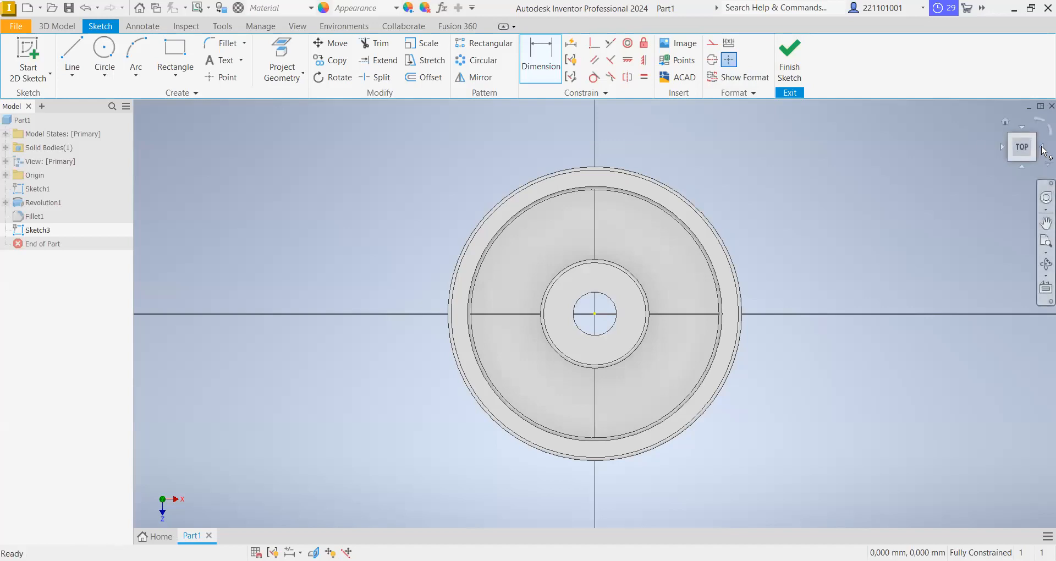
click(1041, 147)
click(1002, 147)
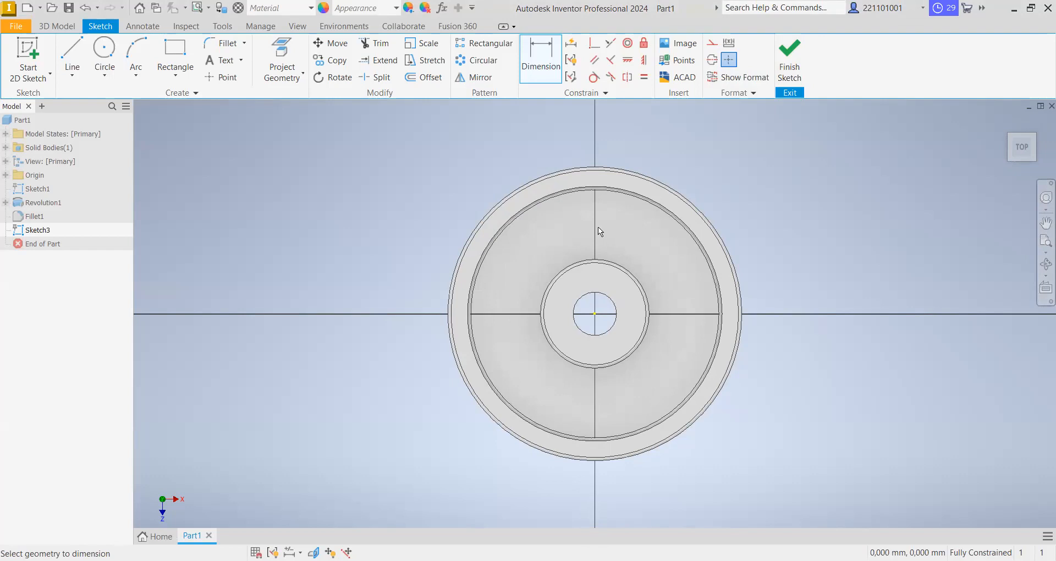
- Draw a 160 mm diameter circle on the web, centered on the wheel's origin
click(109, 53)
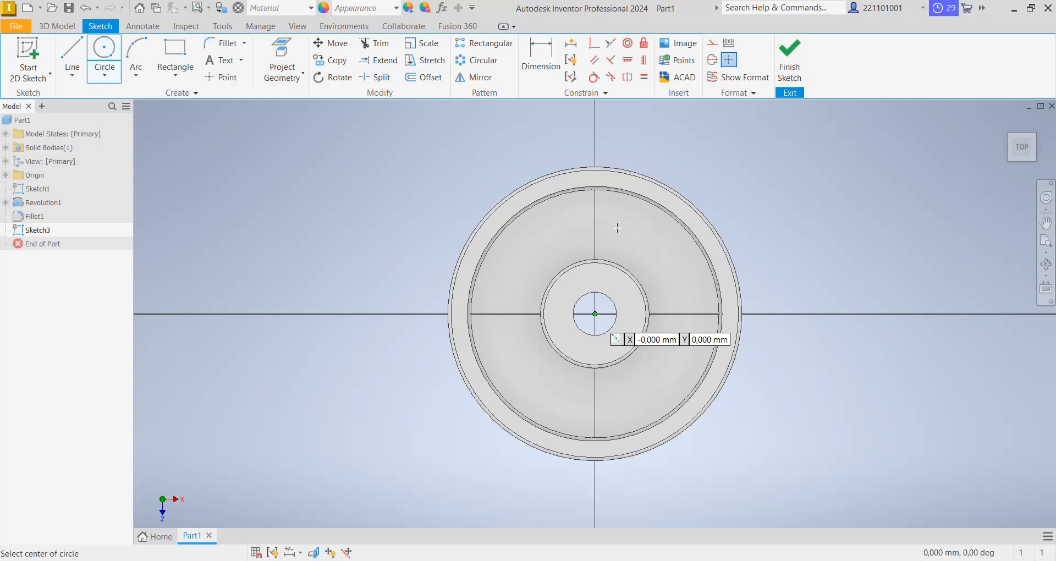
key(Return)
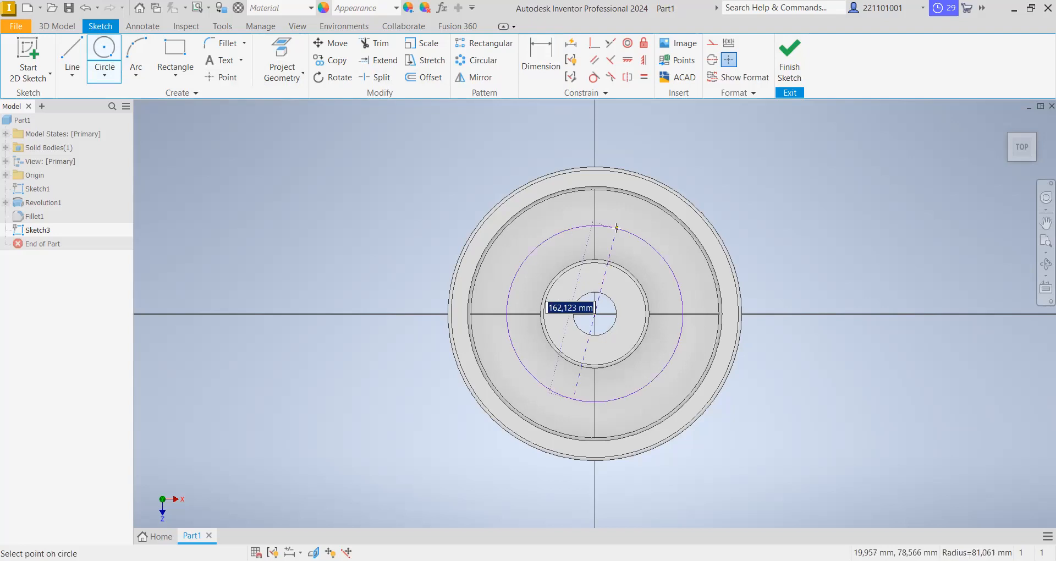
text(160)
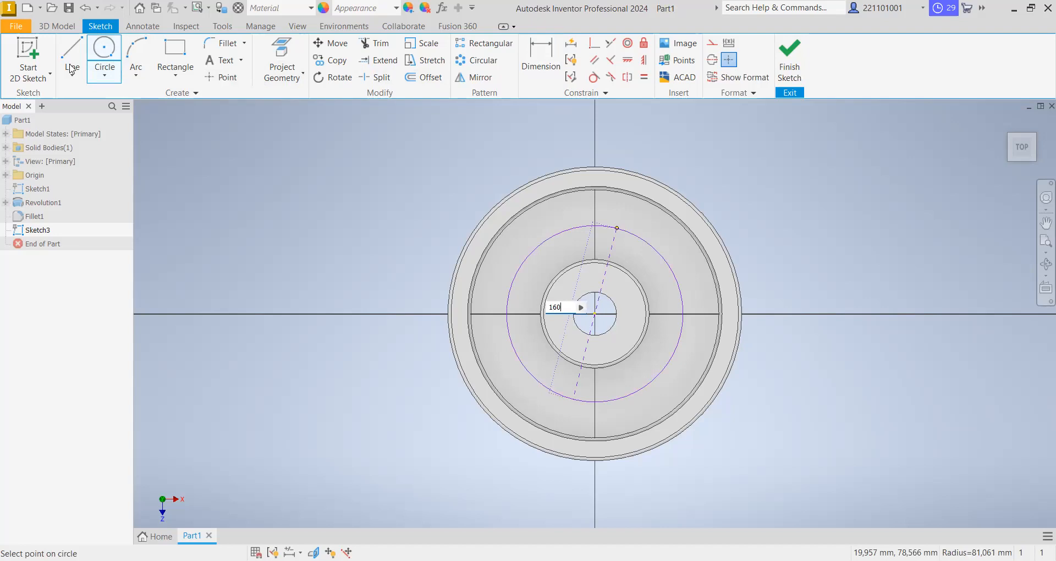
key(Return)
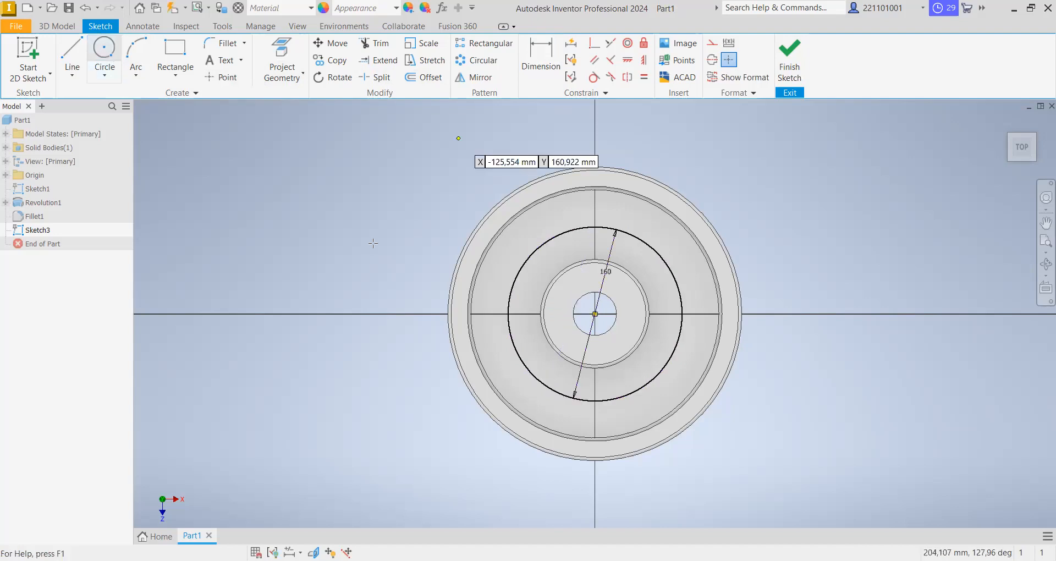
- Draw a 30 mm diameter circle centered where the 160 mm circle crosses the horizontal axis on its left side
key(c)
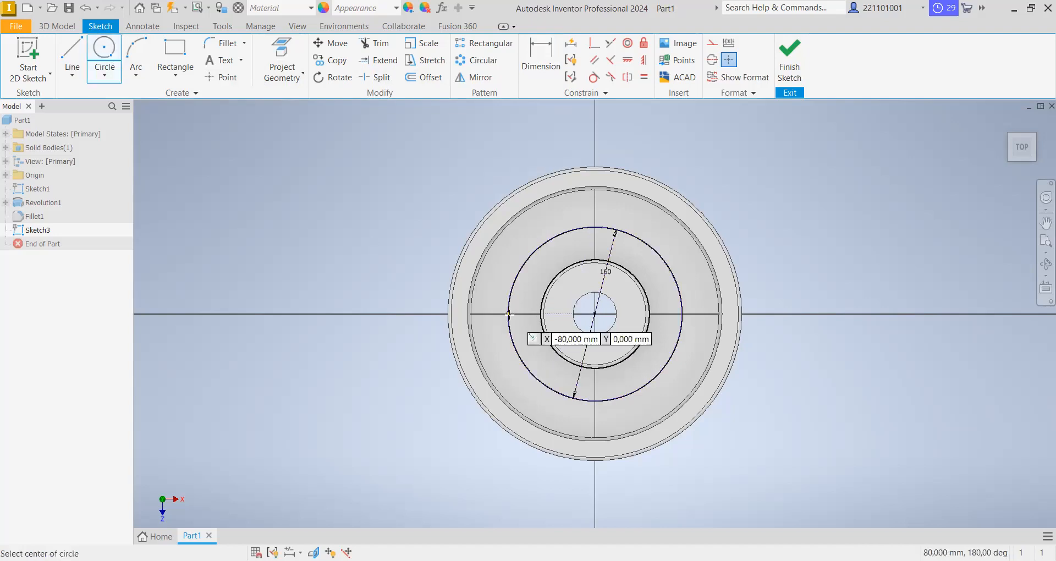
scroll(507, 314, down, 3)
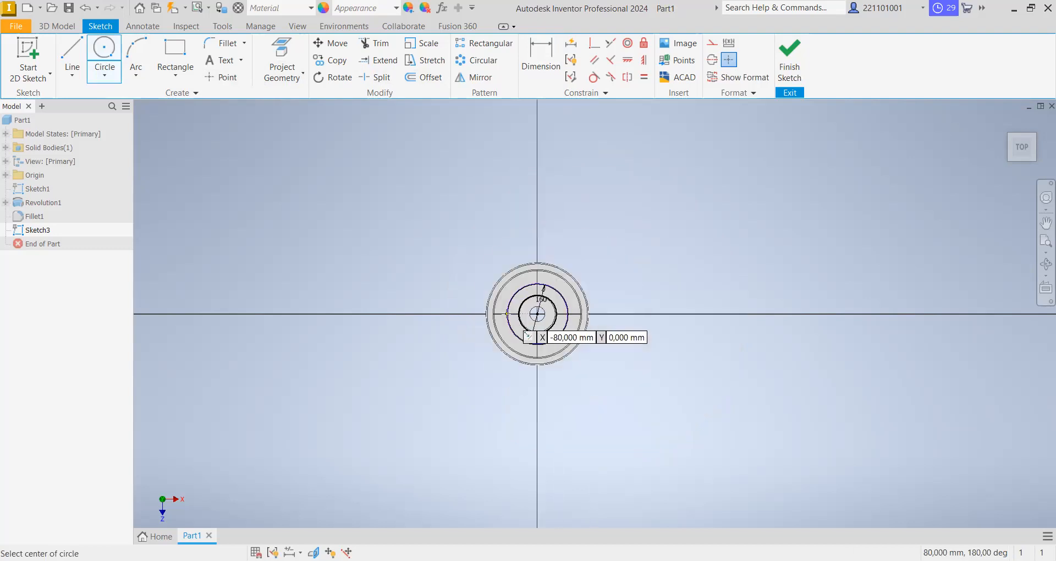
scroll(507, 314, up, 8)
scroll(520, 309, up, 3)
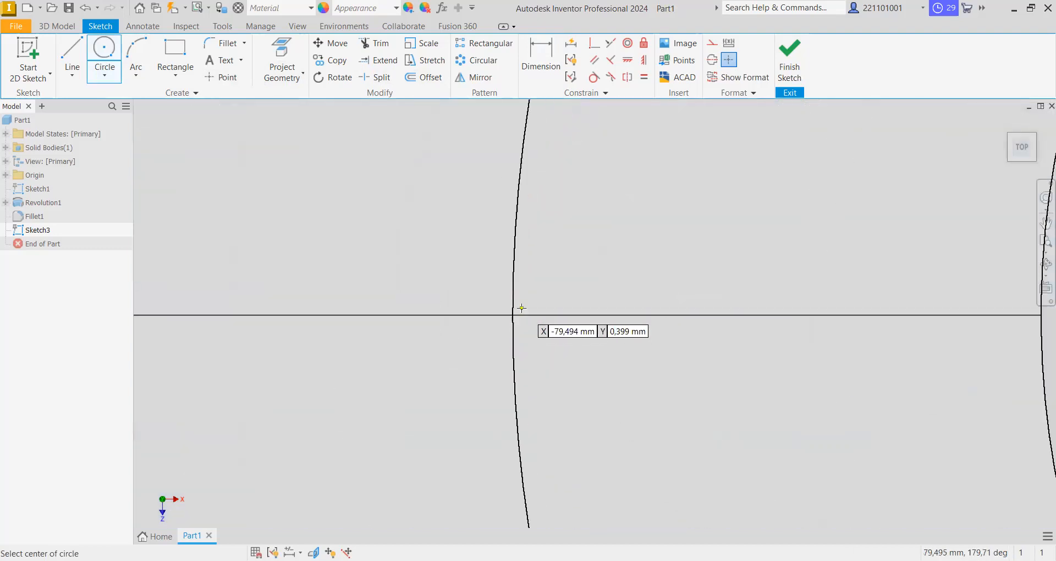
scroll(522, 309, down, 6)
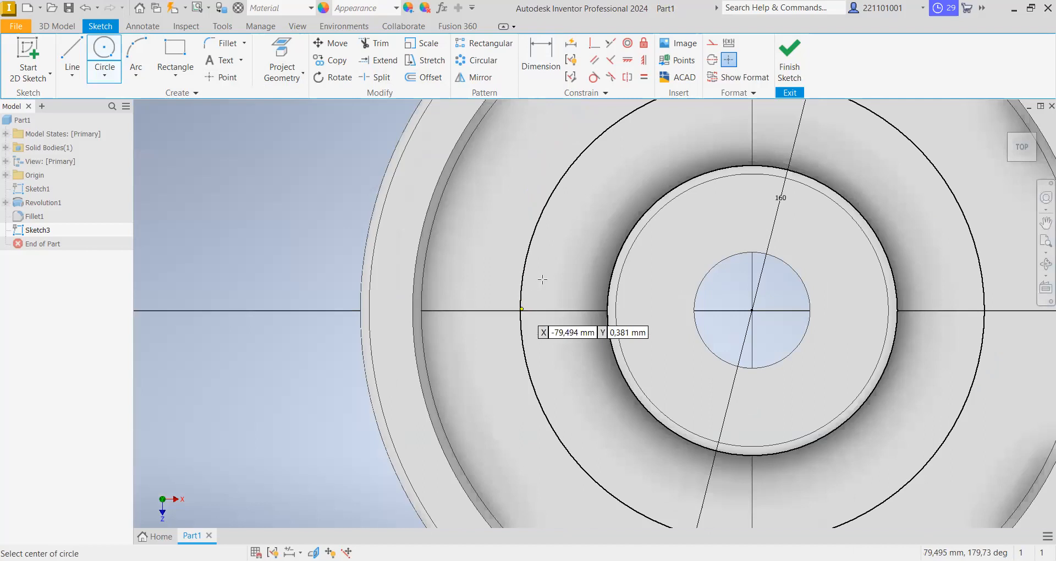
click(522, 310)
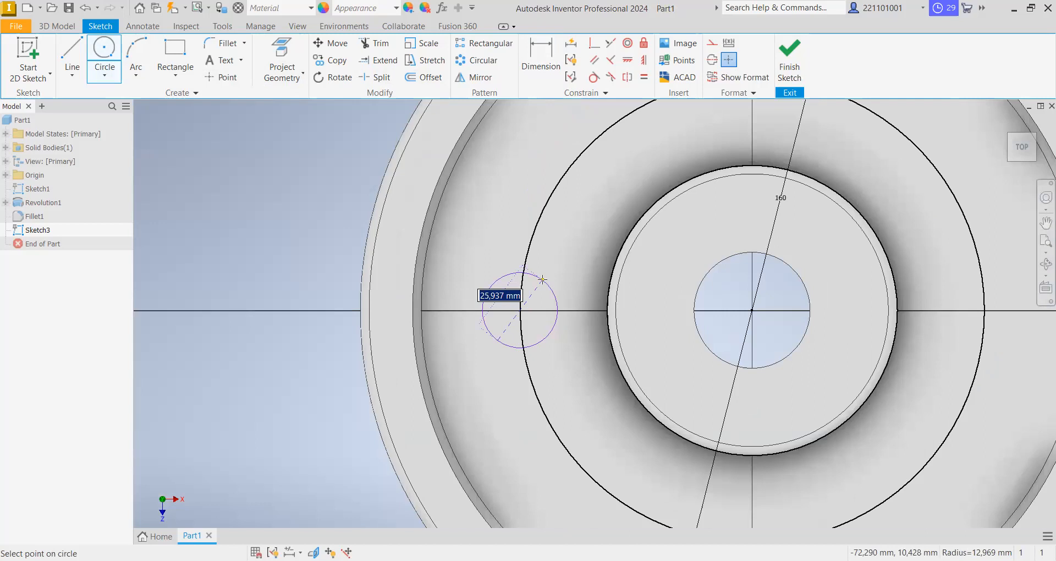
text(30)
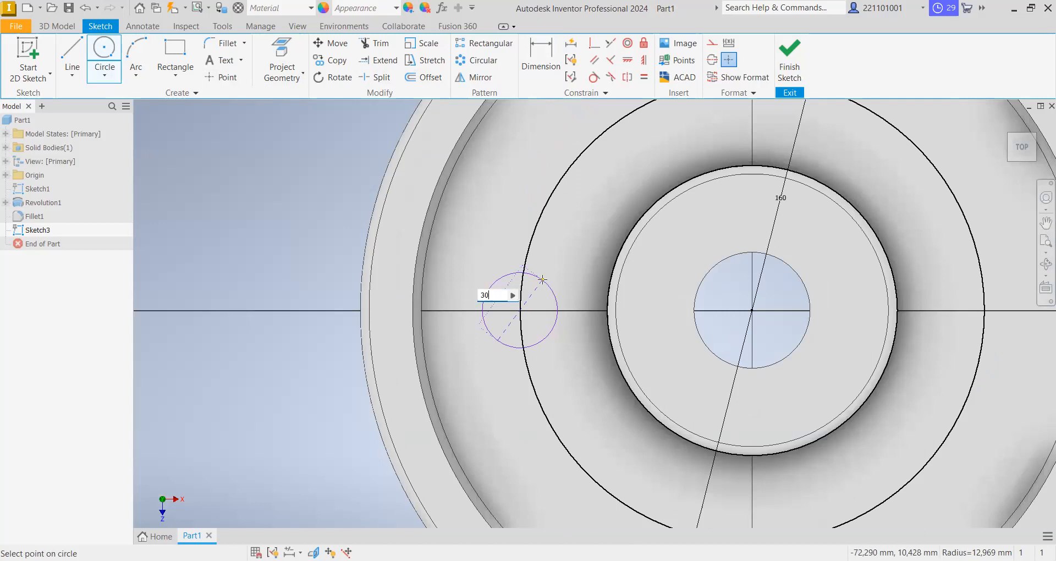
key(Return)
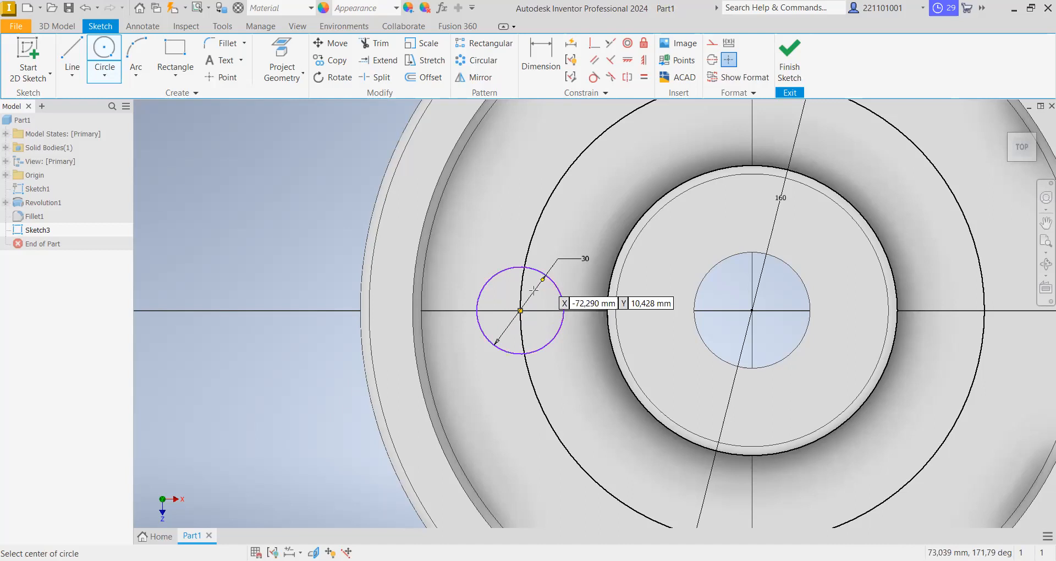
scroll(533, 292, up, 3)
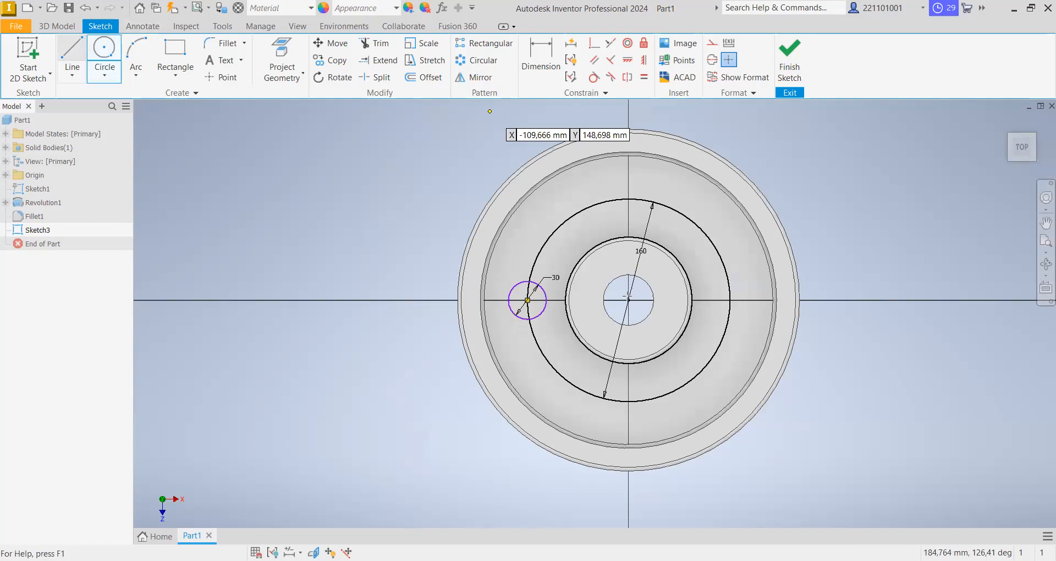
- Mirror the 30 mm circle about the vertical sketch line above the wheel's center to the opposite side of the web
right_click(606, 194)
click(633, 178)
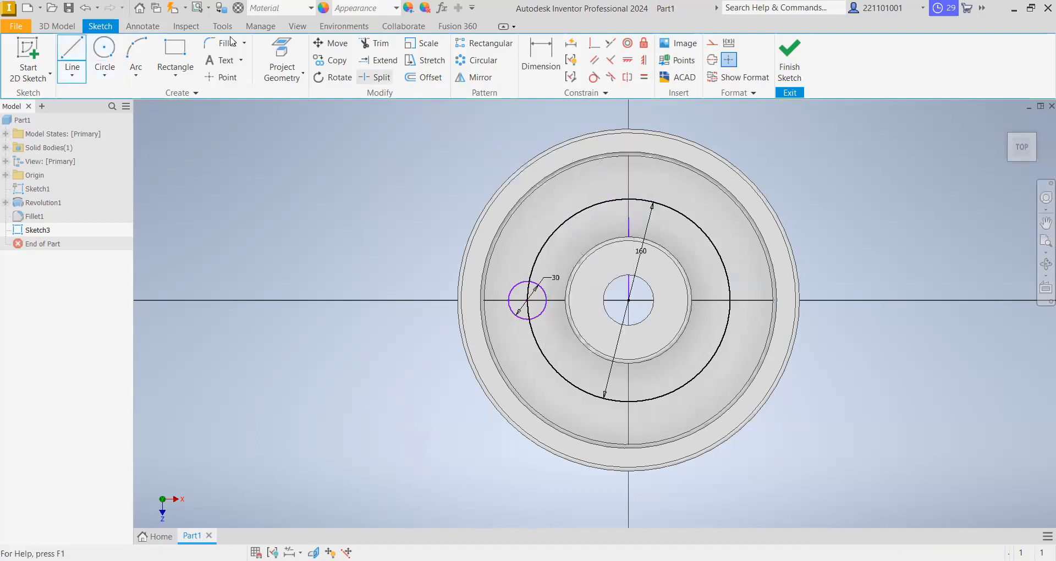
click(483, 81)
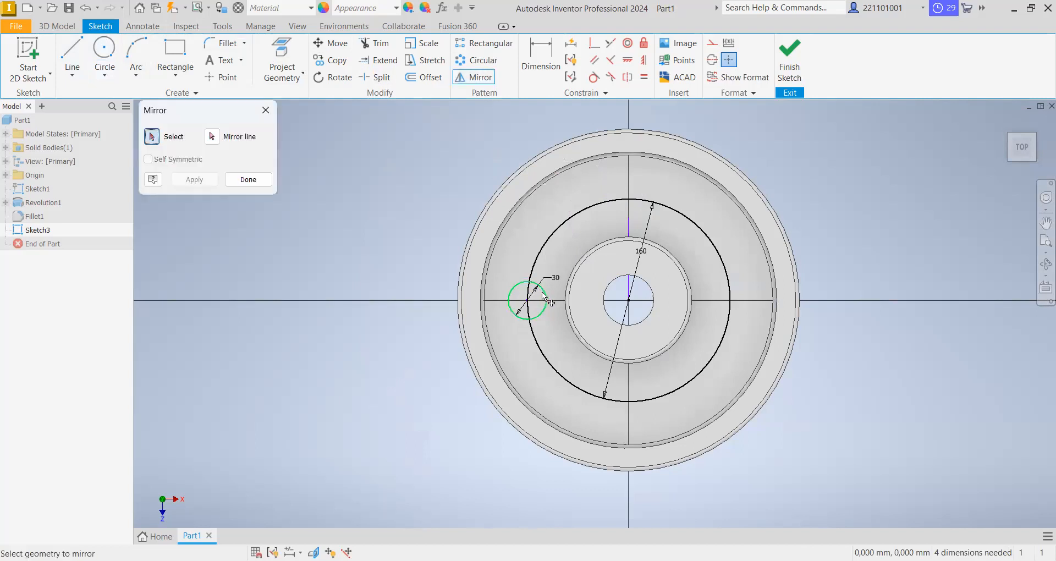
click(542, 291)
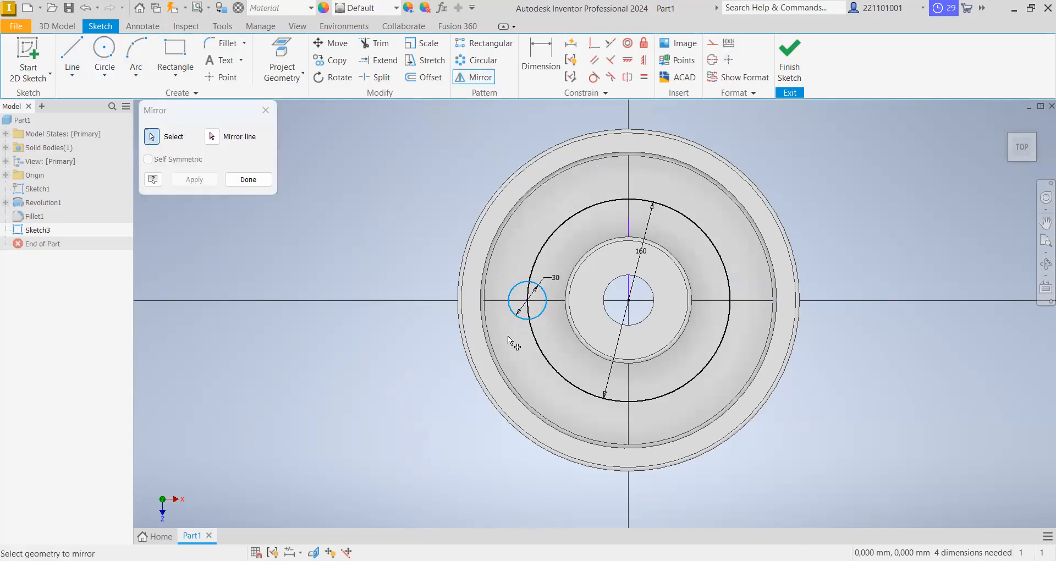
click(220, 139)
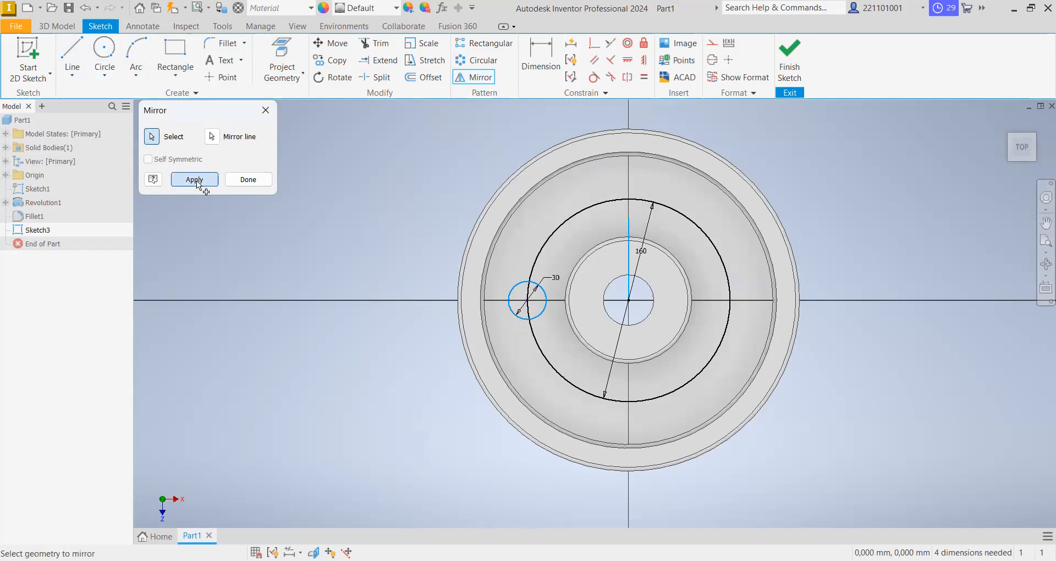
click(201, 185)
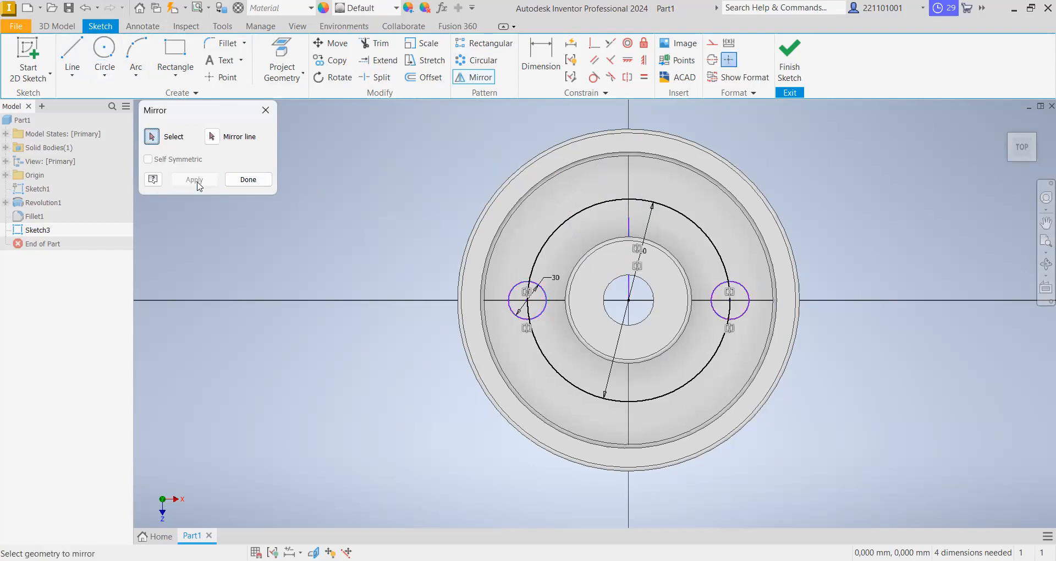
click(250, 179)
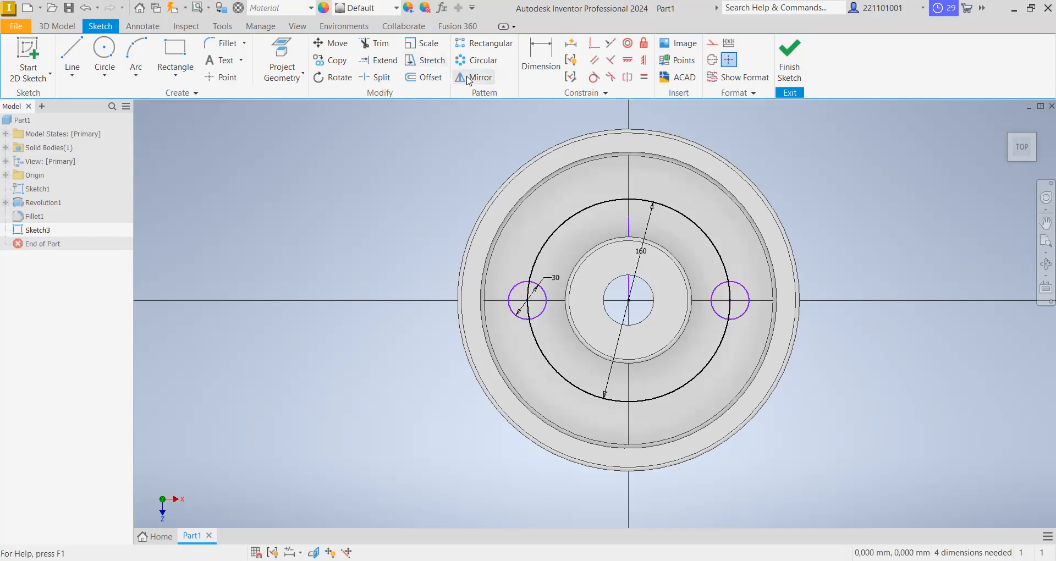
- Try a rectangular pattern of the left 30 mm circle along the vertical line with two instances 10 mm apart, and undo it
click(474, 46)
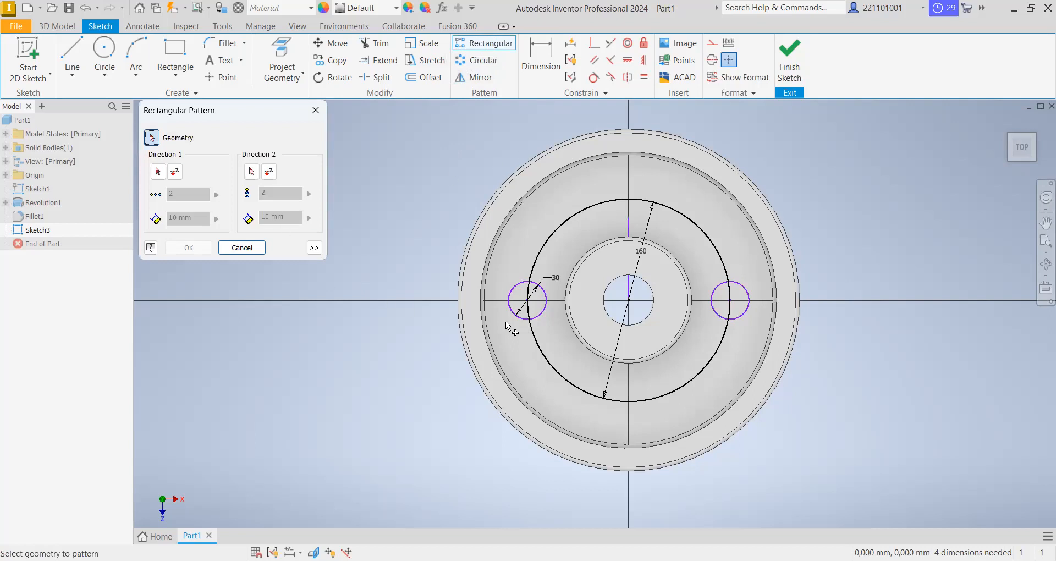
click(516, 287)
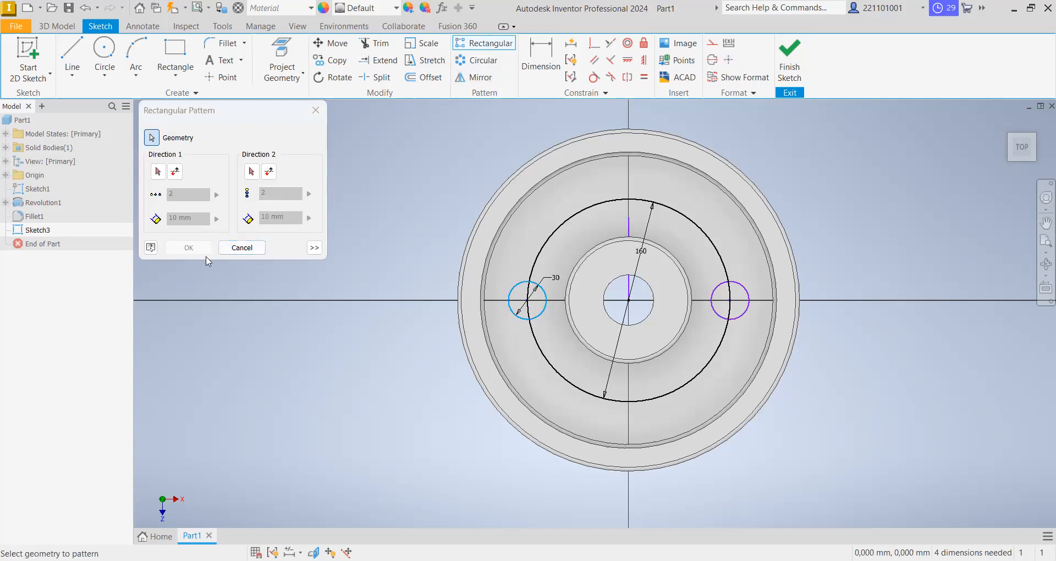
click(159, 172)
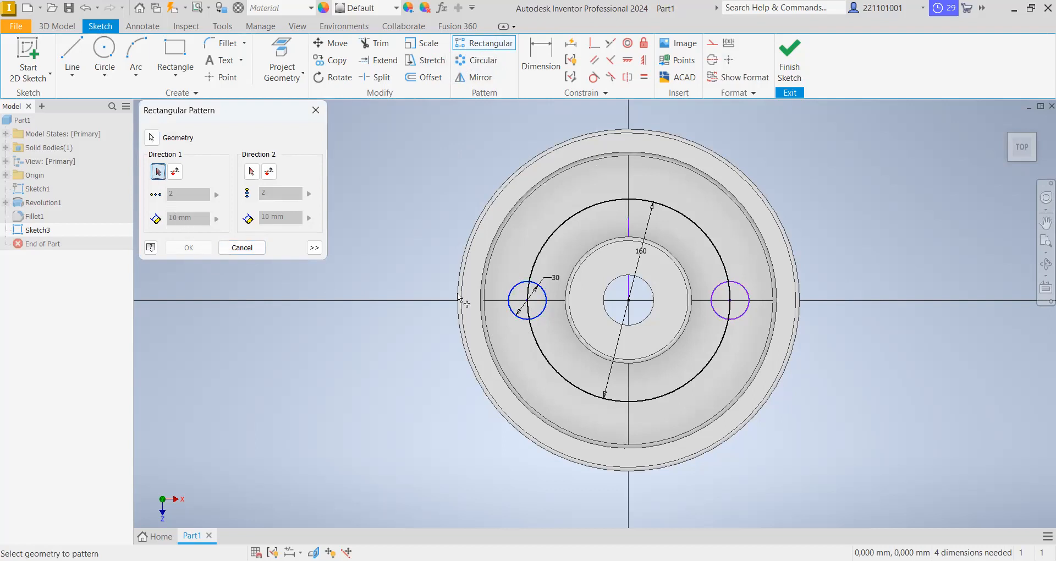
click(631, 234)
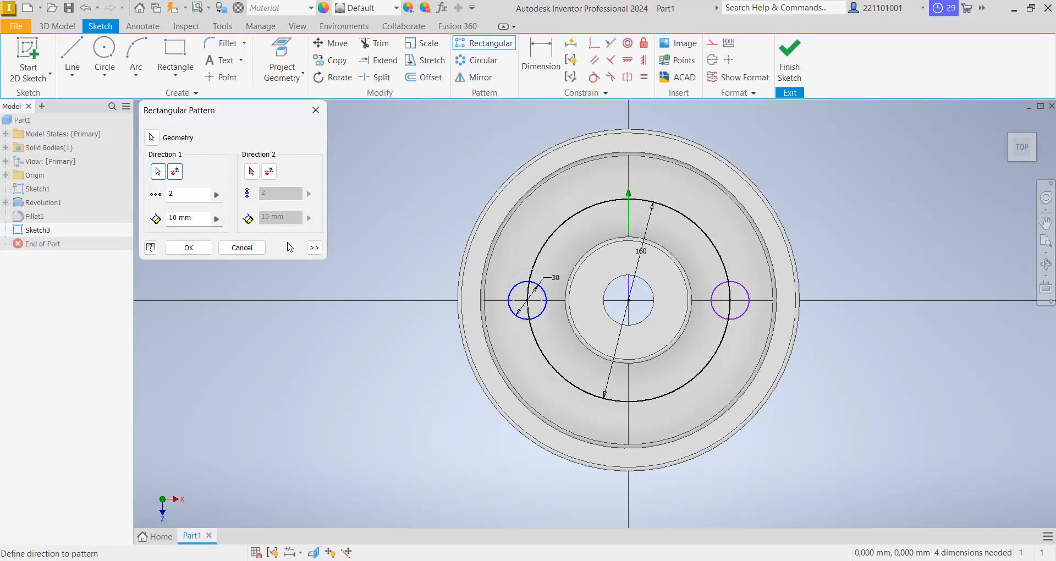
click(189, 249)
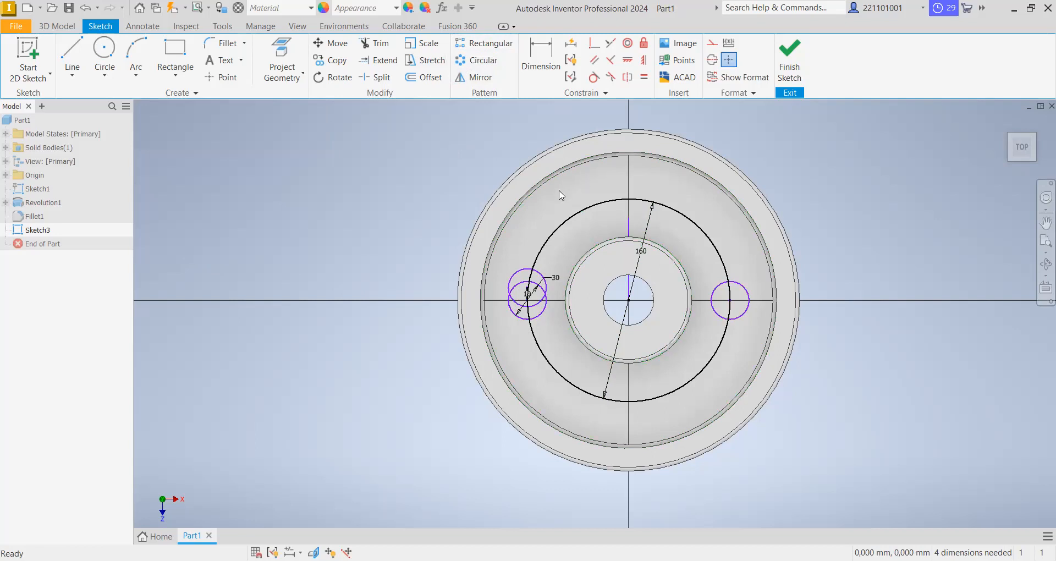
click(86, 16)
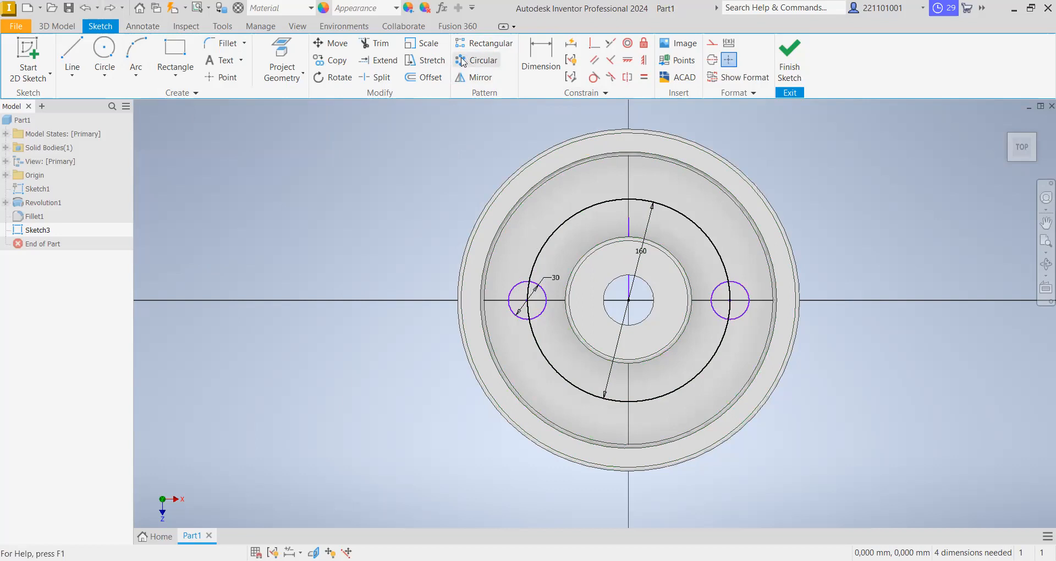
click(484, 43)
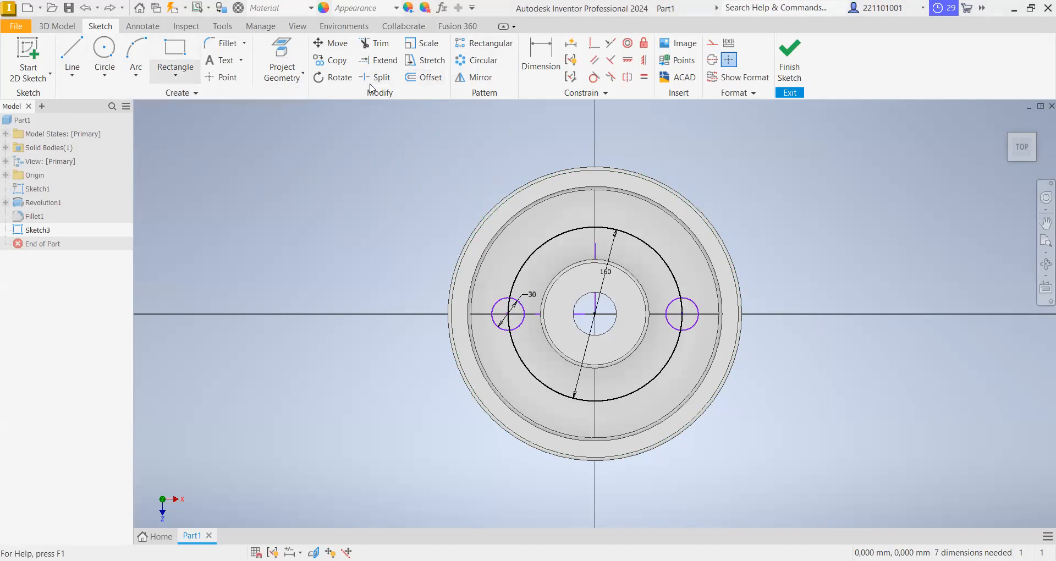
click(469, 78)
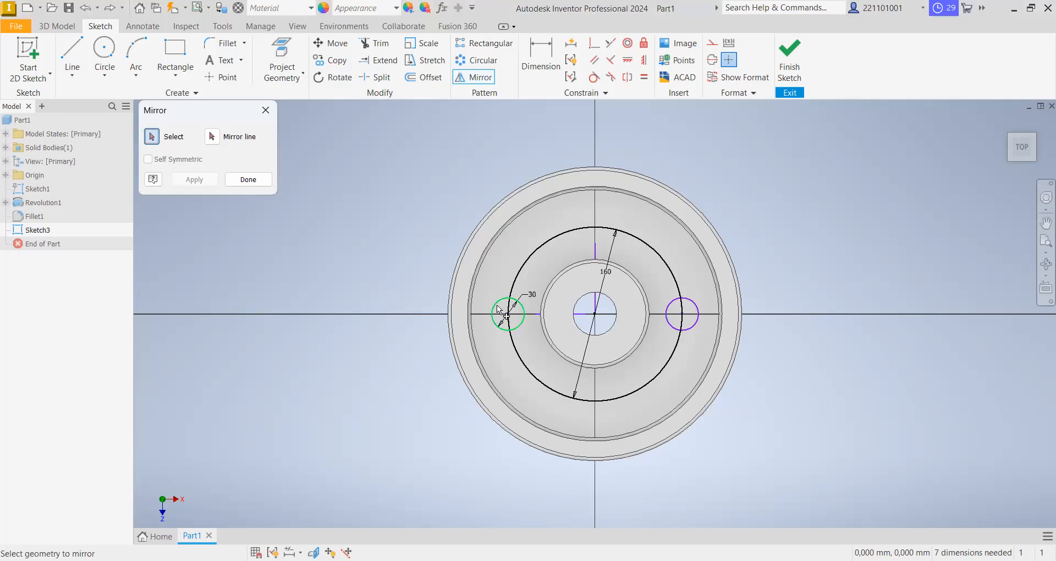
click(267, 118)
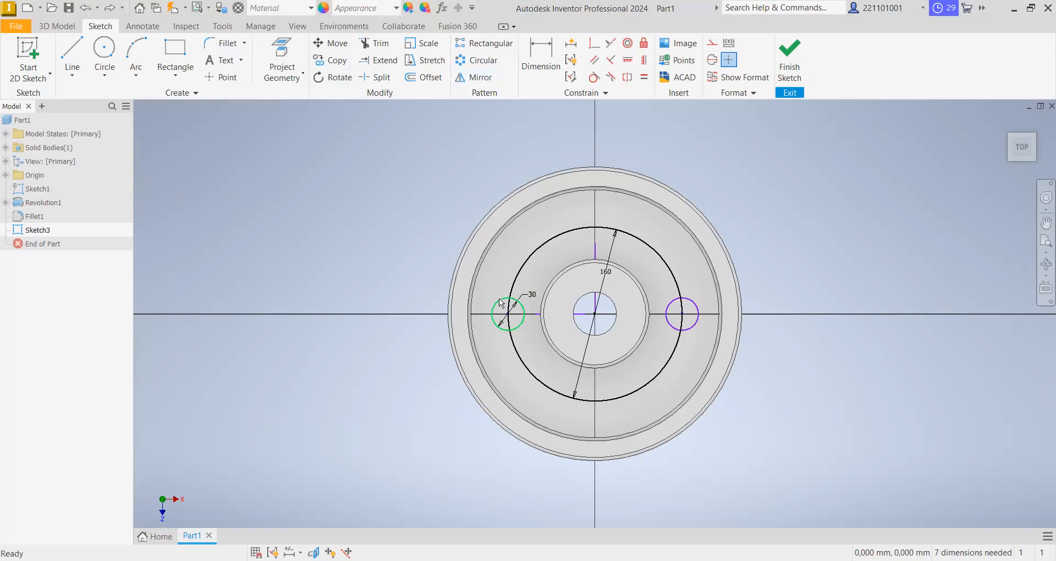
- Copy the left 30 mm circle and place the copy's center on the top of the 160 mm circle
right_click(501, 303)
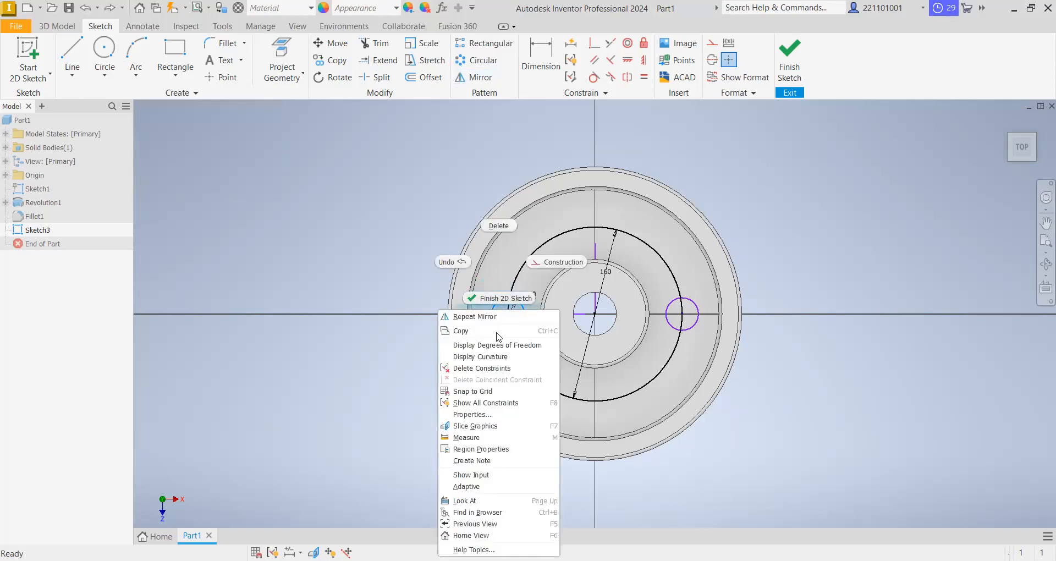
click(461, 330)
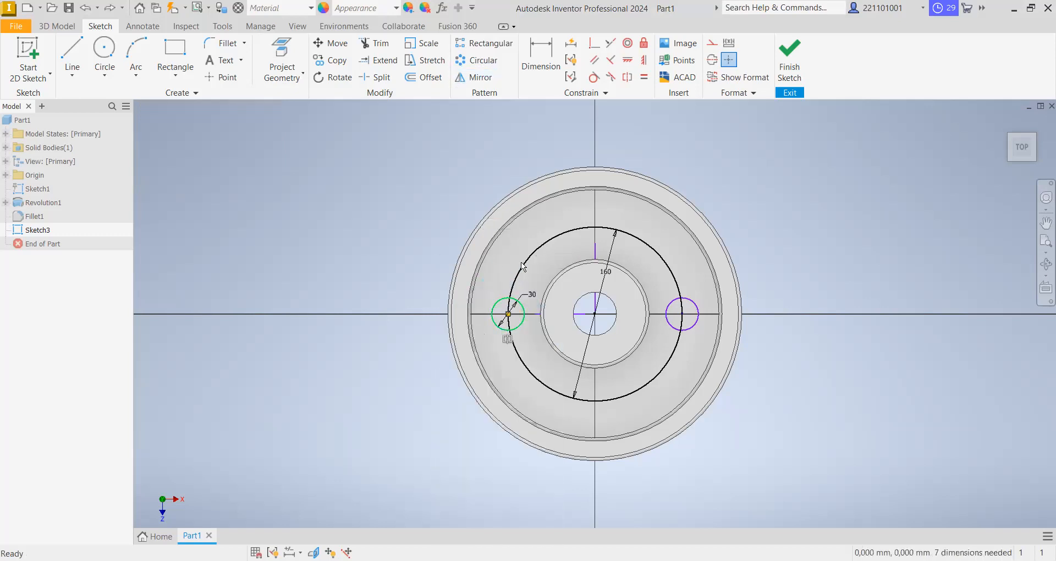
right_click(573, 217)
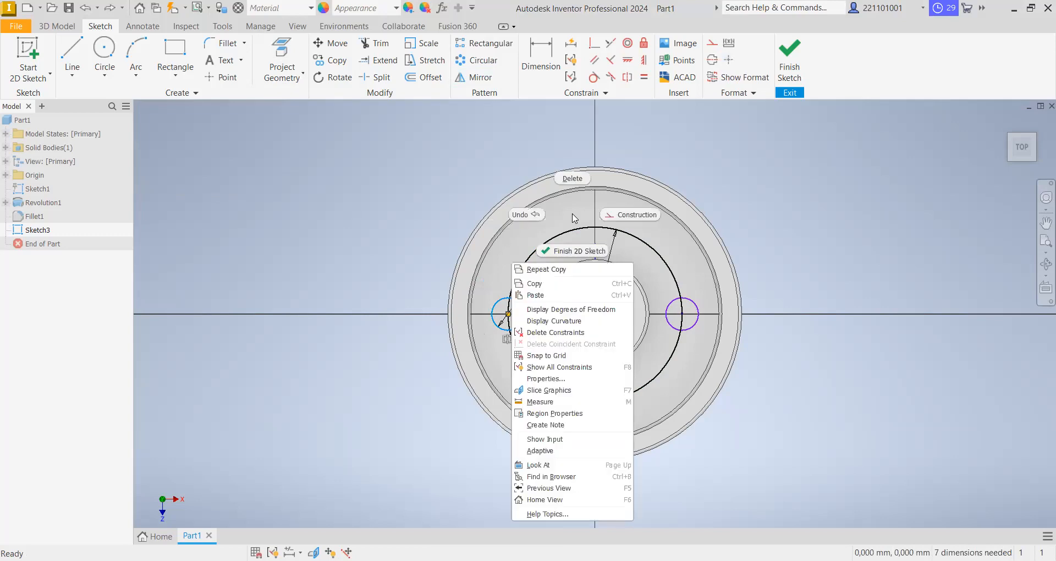
click(572, 295)
mouse_move(588, 215)
mouse_down()
mouse_move(579, 227)
mouse_move(596, 227)
mouse_up()
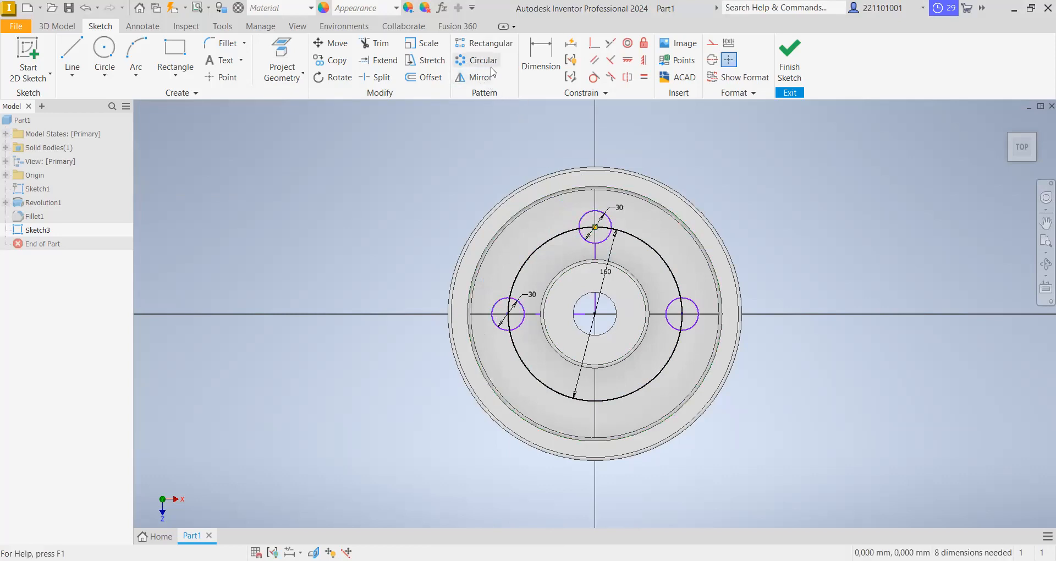
- Mirror the top 30 mm circle about the horizontal sketch line to the bottom of the 160 mm circle
click(474, 77)
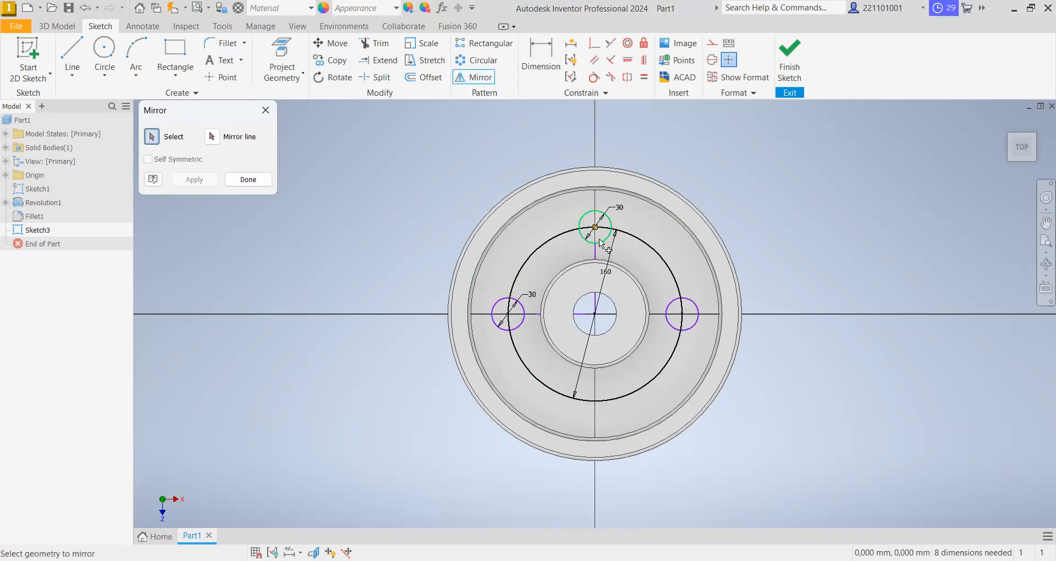
click(604, 245)
click(214, 141)
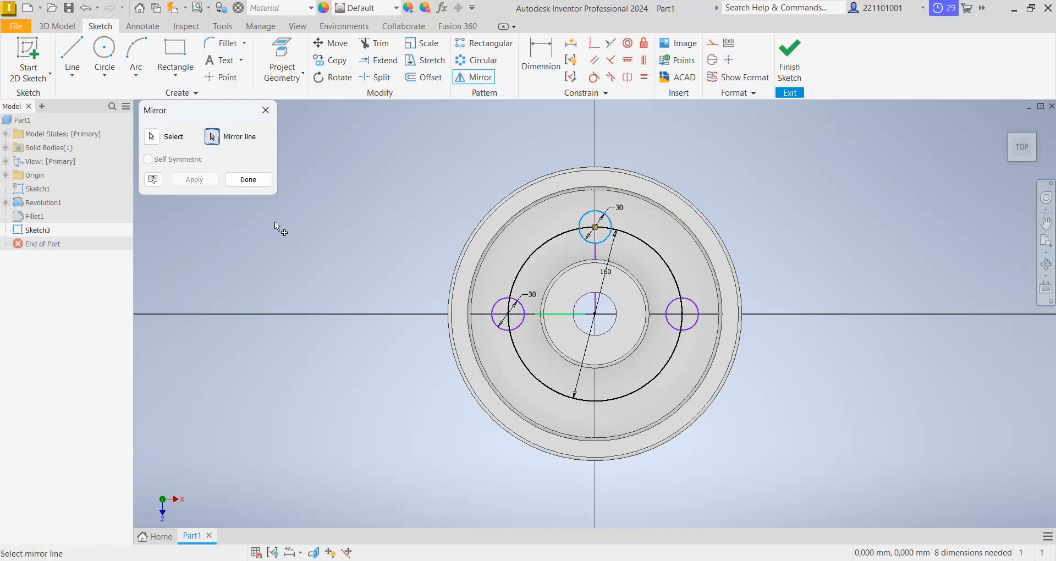
click(195, 179)
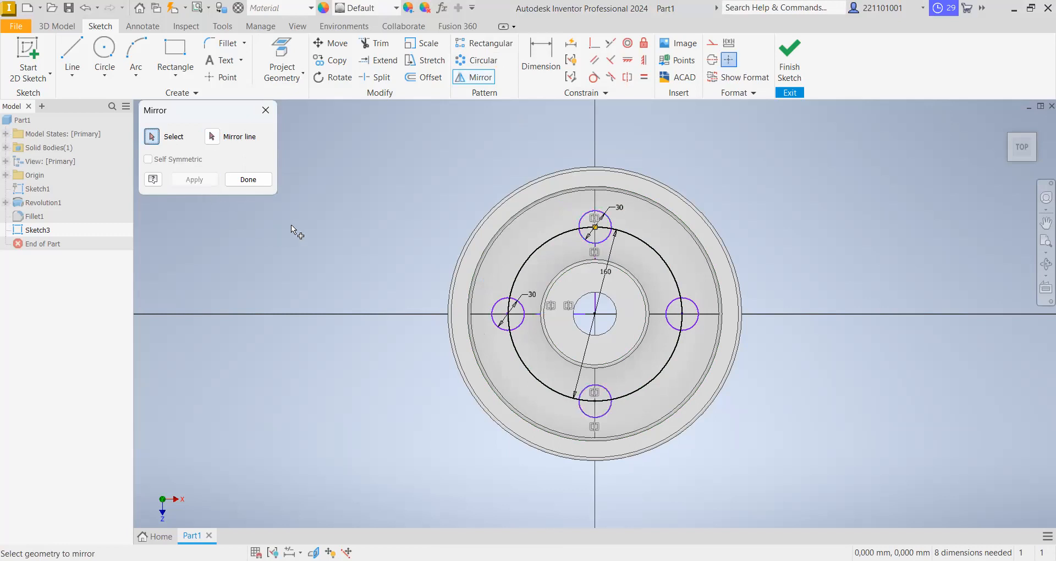
click(248, 179)
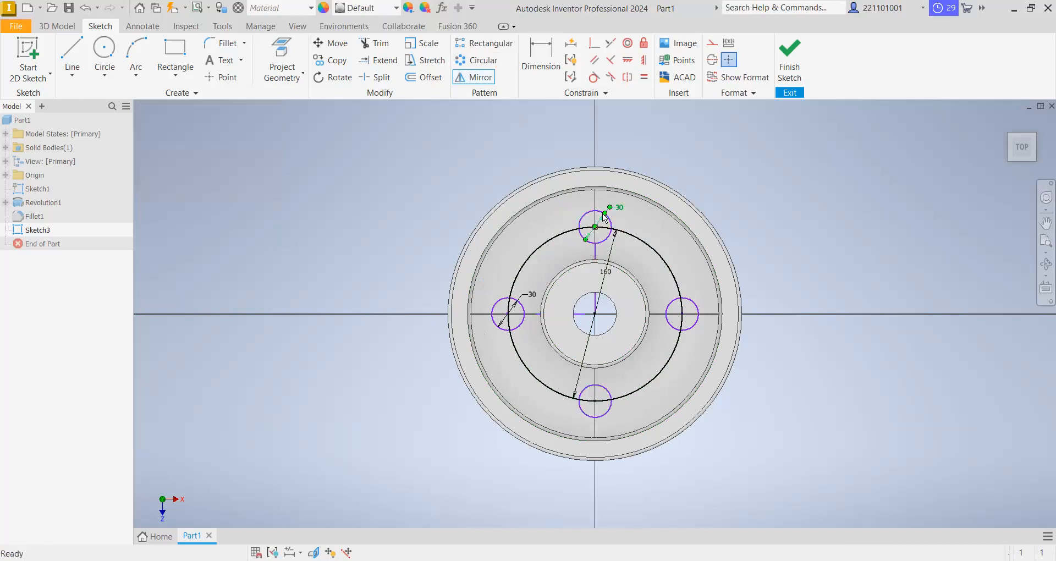
- Apply a horizontal constraint between the right 30 mm circle's center and the wheel's center
scroll(590, 222, down, 2)
scroll(590, 222, up, 5)
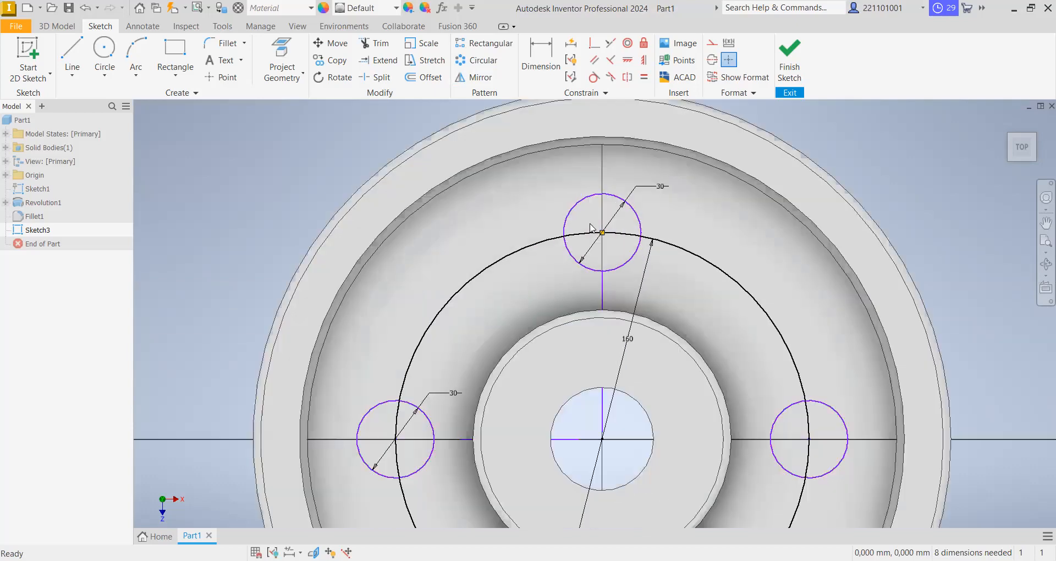
click(540, 55)
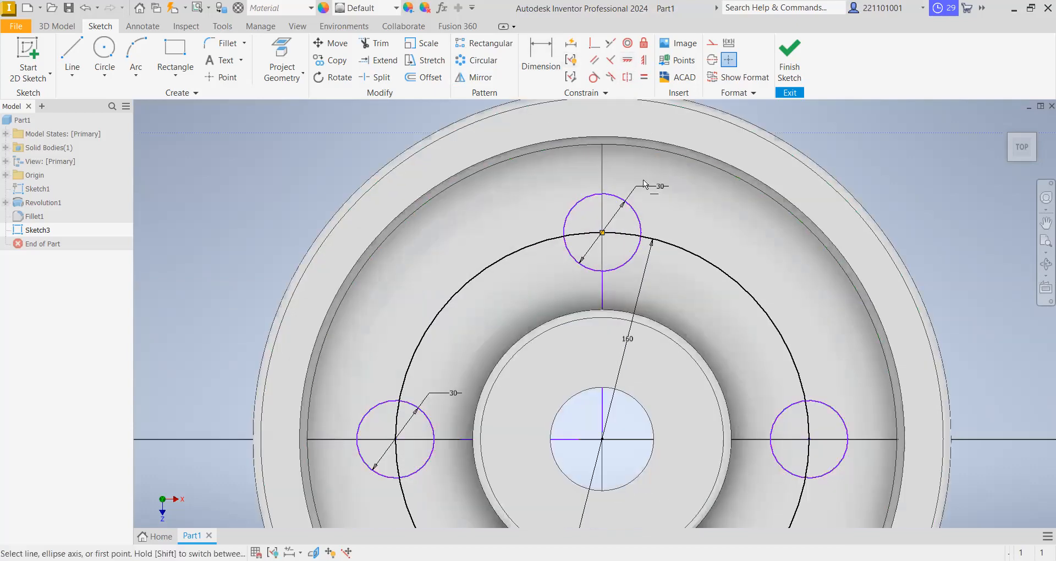
click(810, 440)
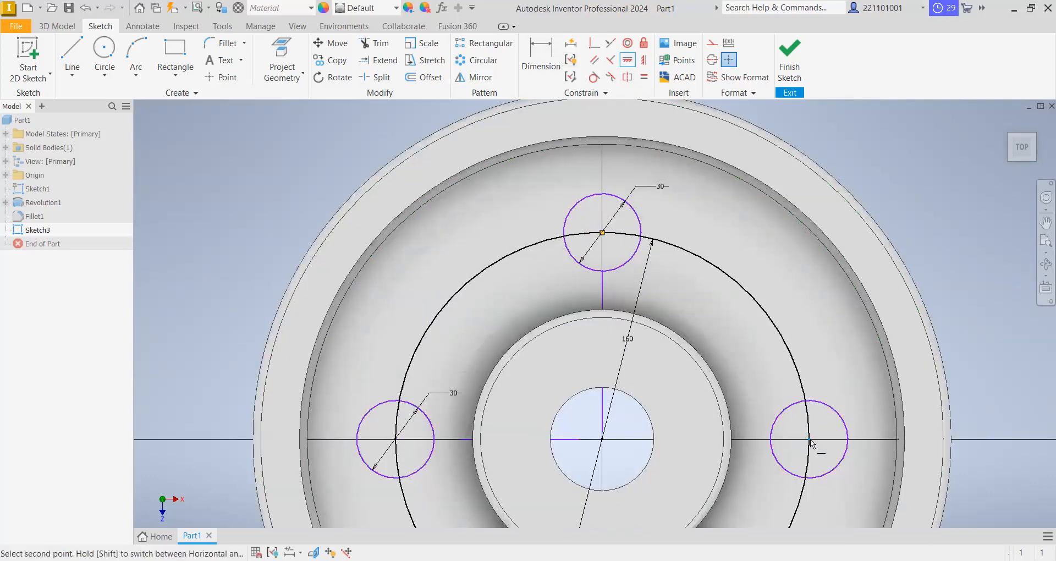
click(602, 440)
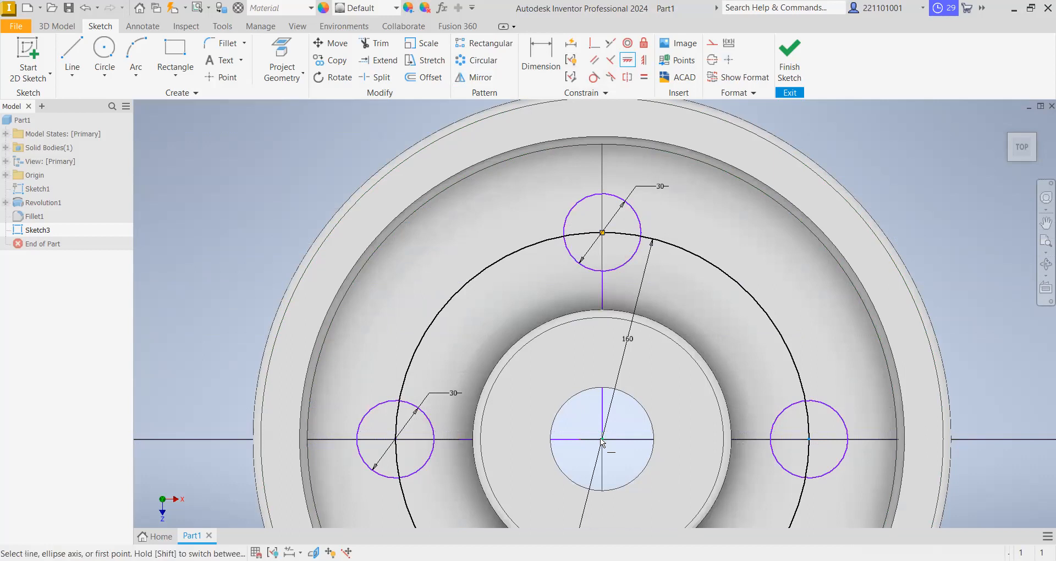
- Apply a horizontal constraint between the left 30 mm circle's center and the wheel's center
click(627, 60)
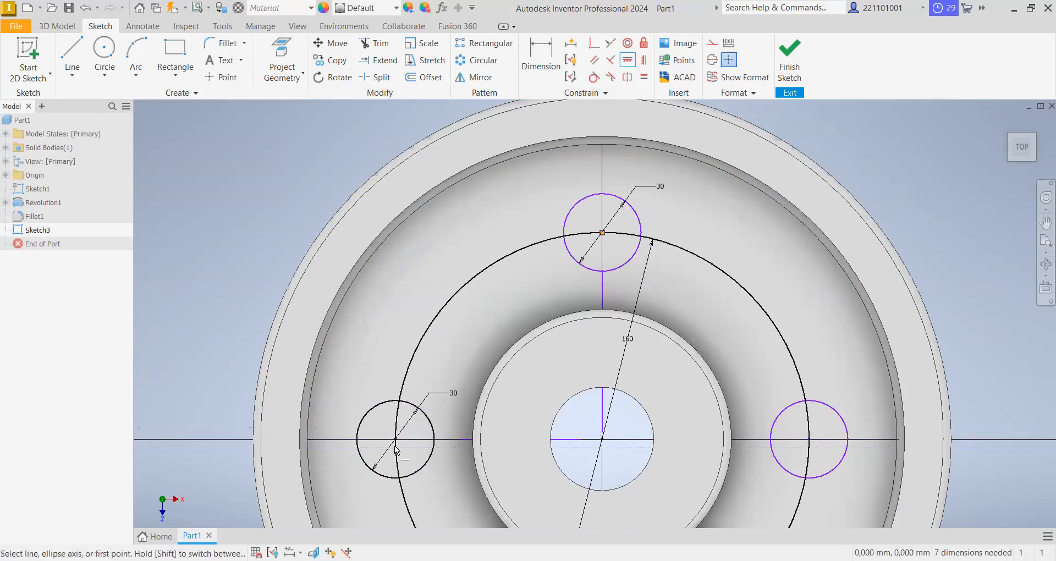
click(395, 440)
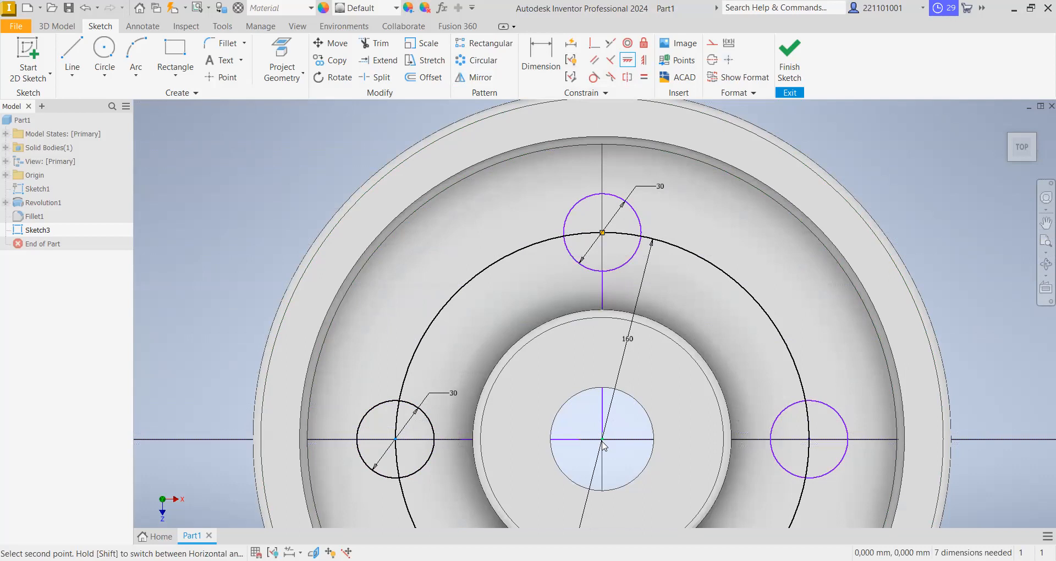
click(602, 442)
click(283, 119)
- Apply vertical constraints aligning the top and bottom 30 mm circles' centers with the wheel's center
click(645, 61)
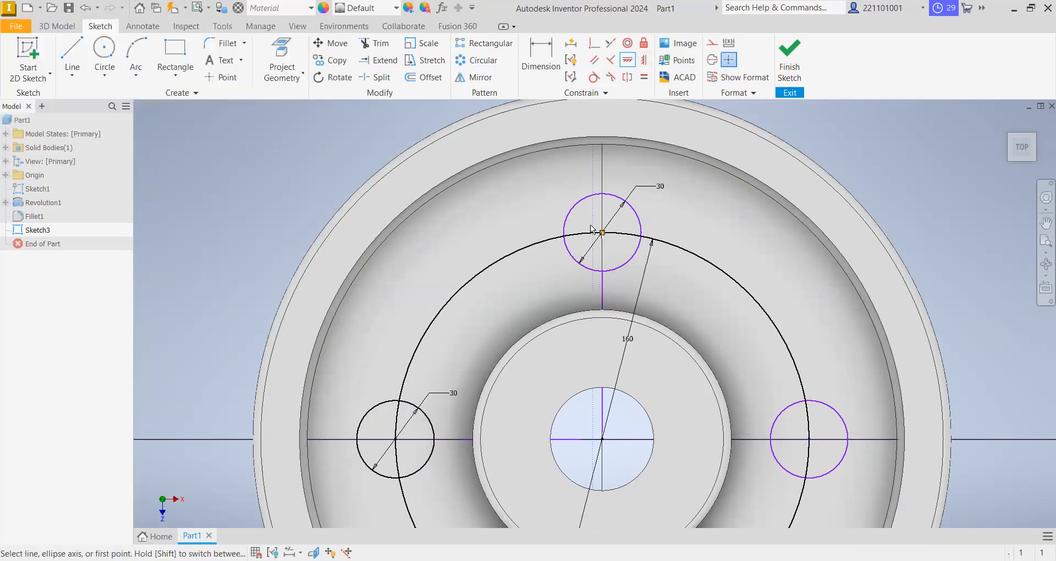
click(607, 430)
scroll(599, 369, up, 3)
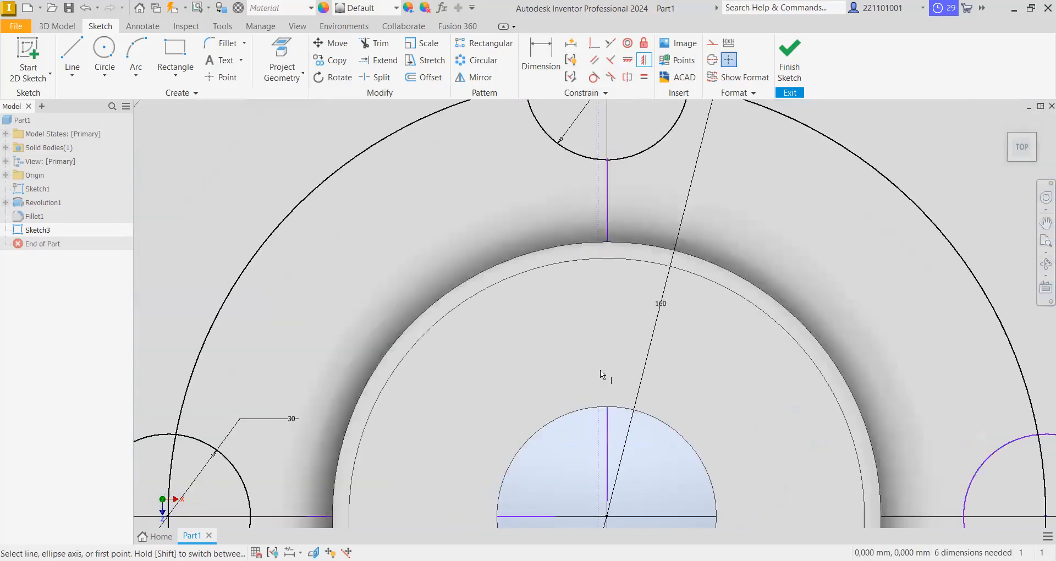
scroll(600, 371, down, 4)
scroll(583, 180, up, 4)
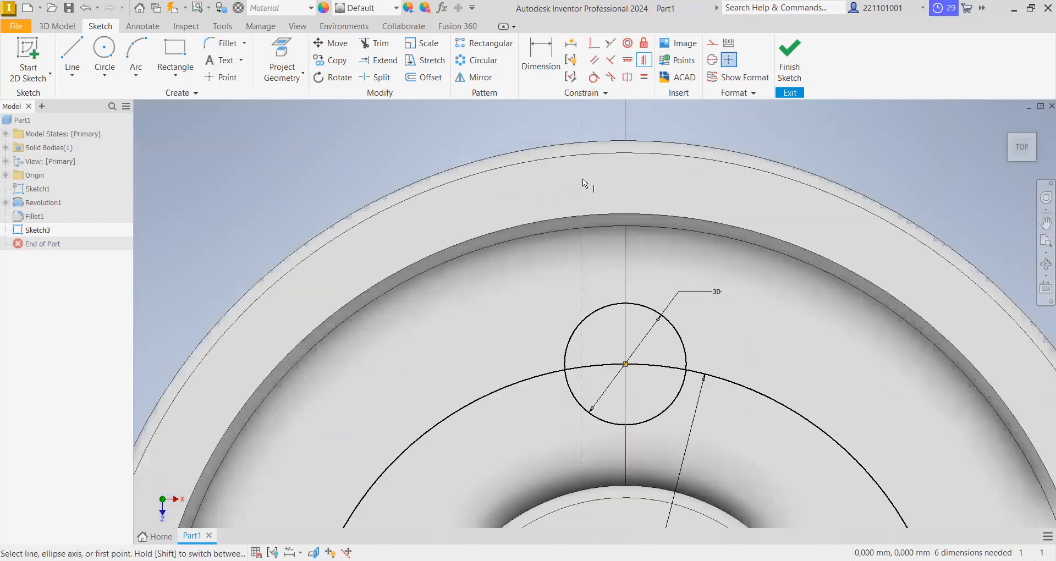
scroll(583, 178, down, 4)
scroll(593, 351, up, 5)
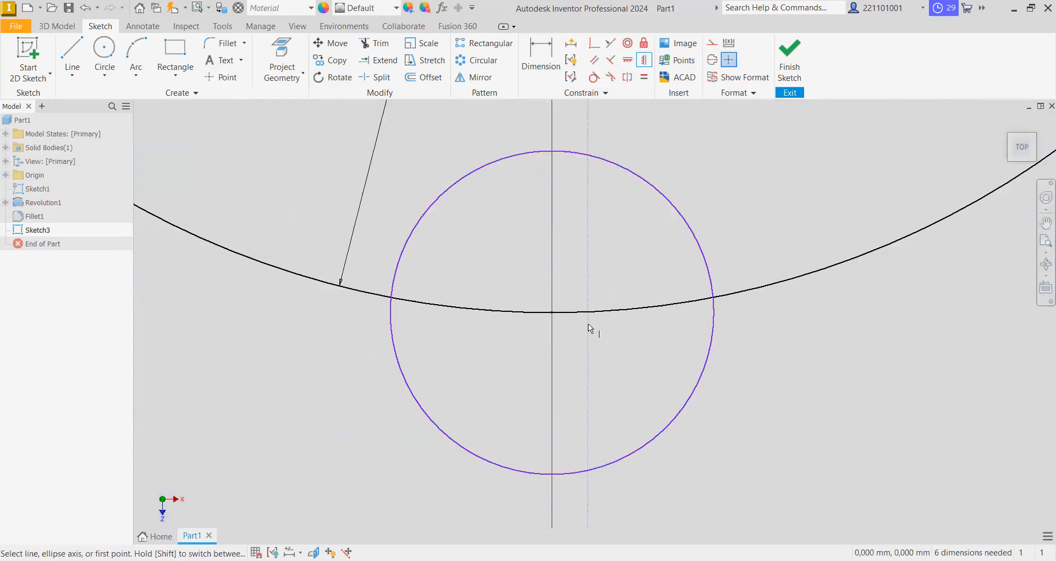
scroll(588, 325, down, 3)
click(569, 318)
scroll(572, 306, down, 3)
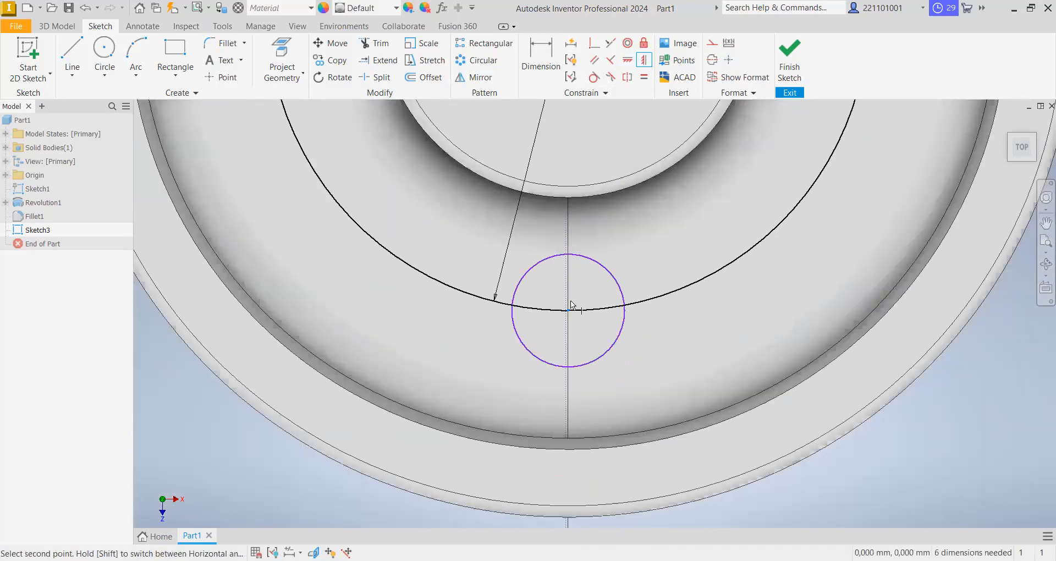
scroll(572, 306, down, 4)
click(574, 176)
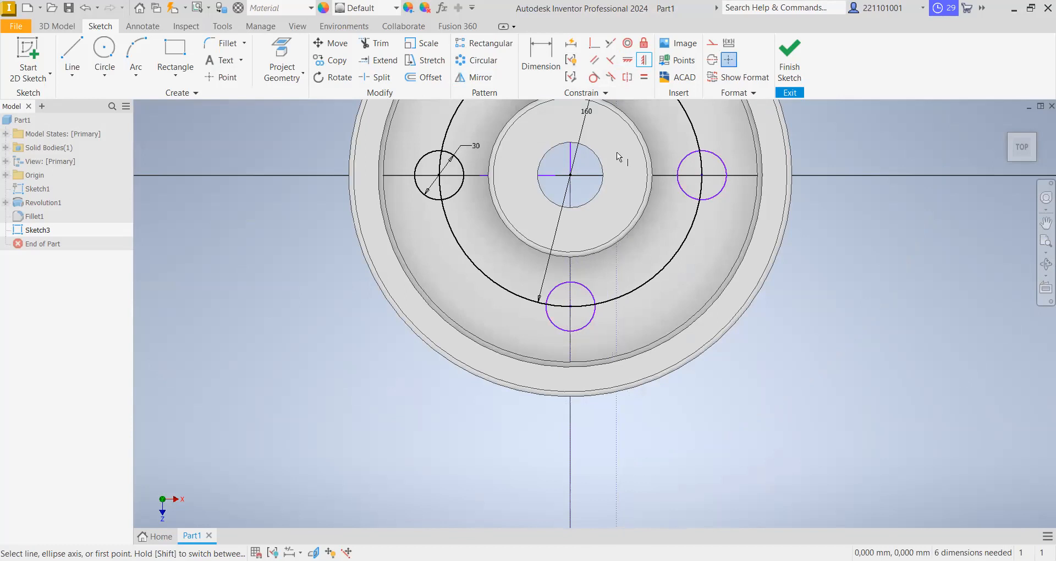
scroll(620, 157, down, 3)
scroll(619, 158, up, 4)
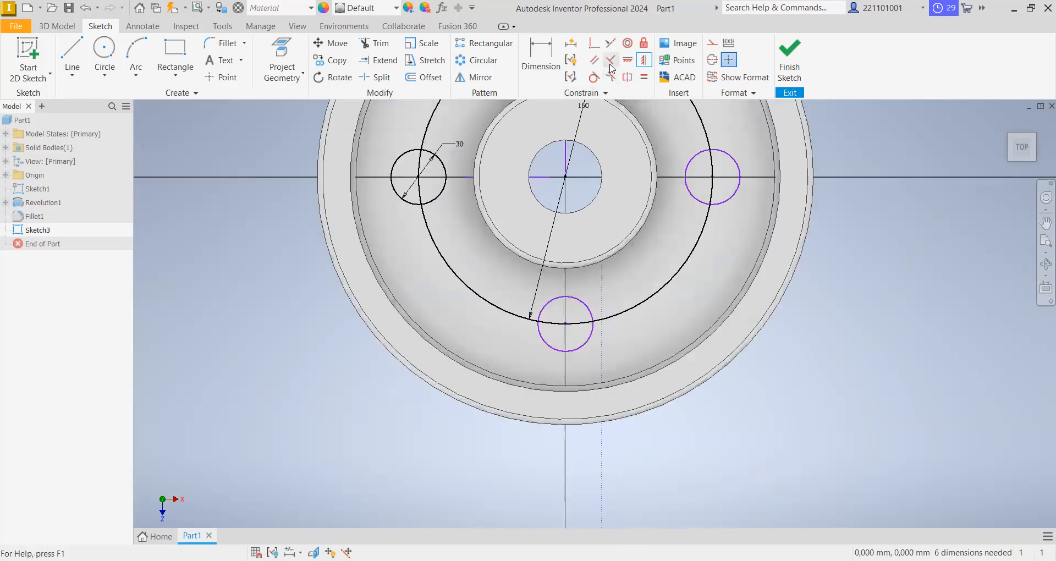
click(611, 42)
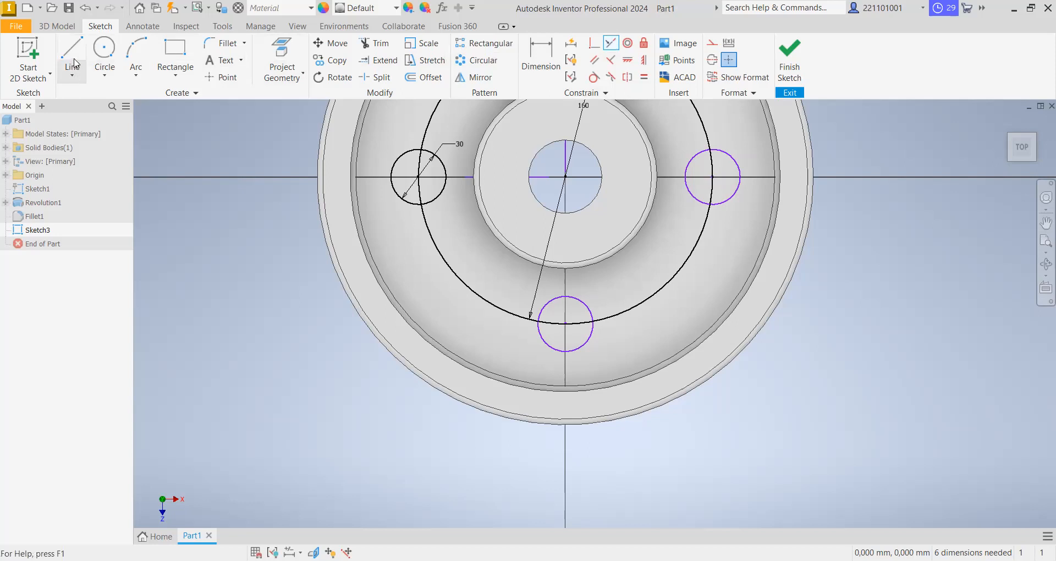
click(72, 55)
right_click(207, 203)
click(160, 203)
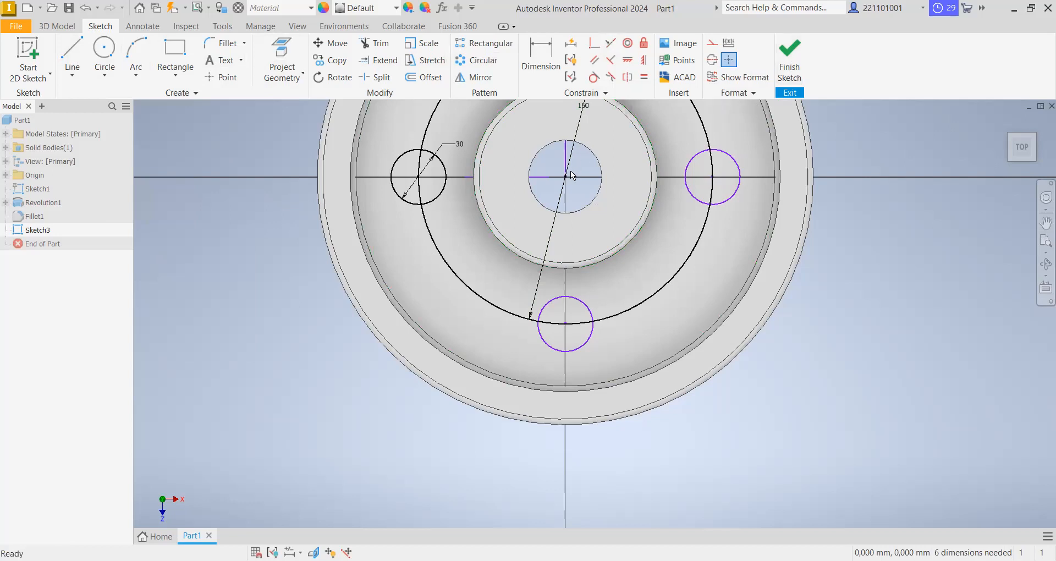
- Delete the vertical and horizontal line segments running into the hub's bore, and finish the sketch
right_click(566, 155)
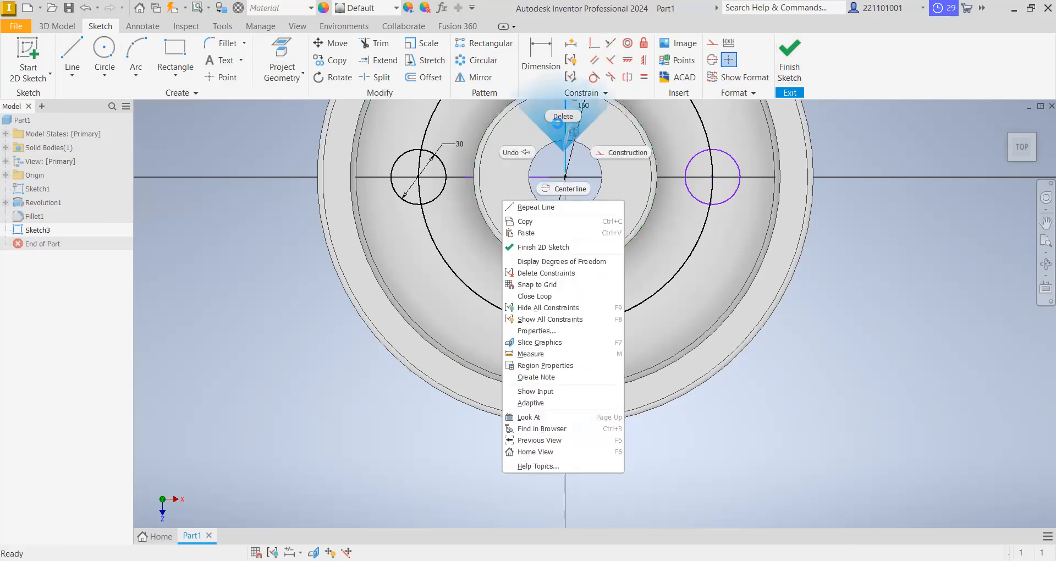
click(561, 118)
right_click(520, 177)
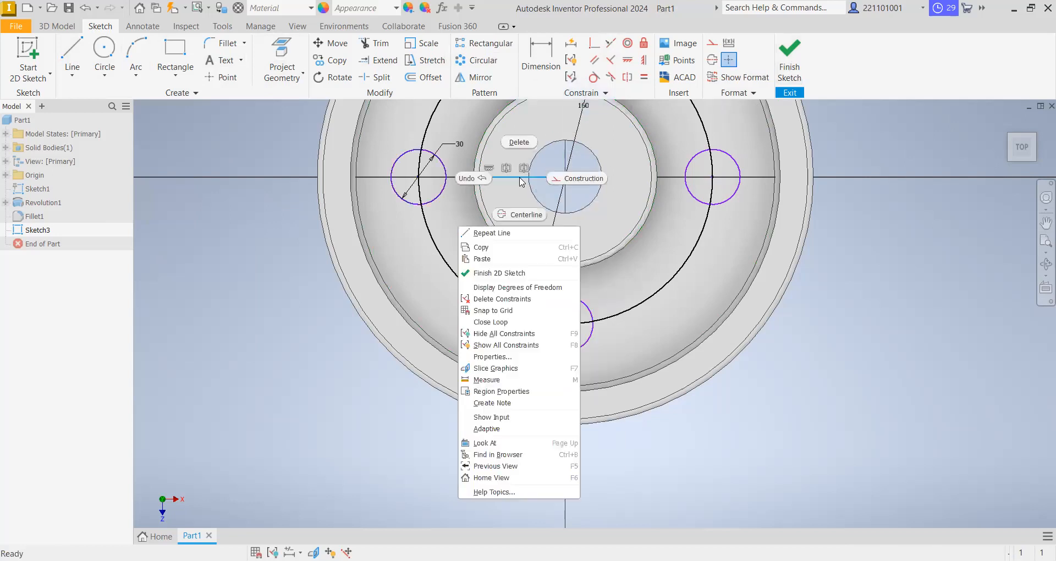
click(527, 148)
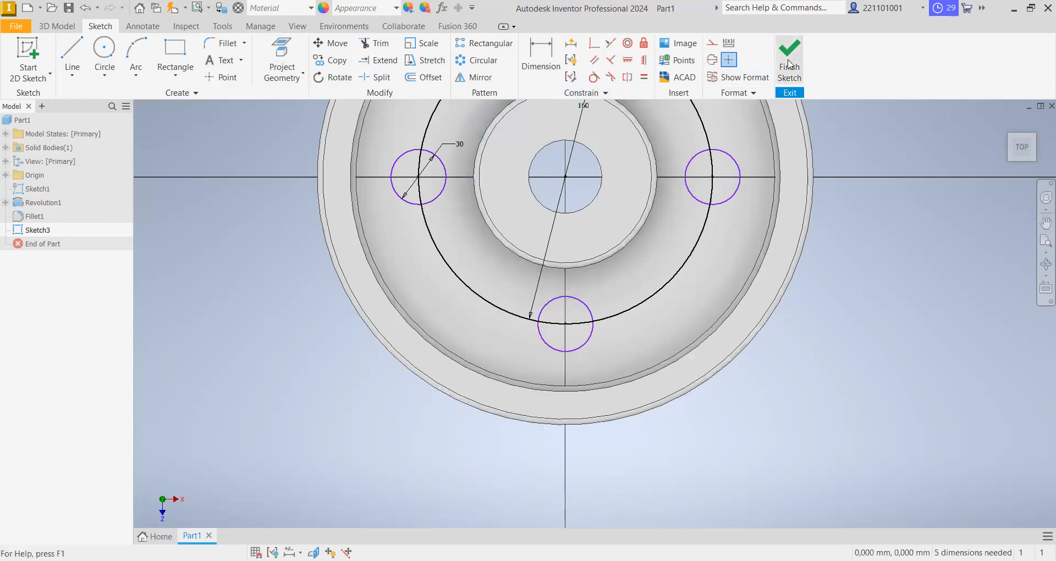
key(Home)
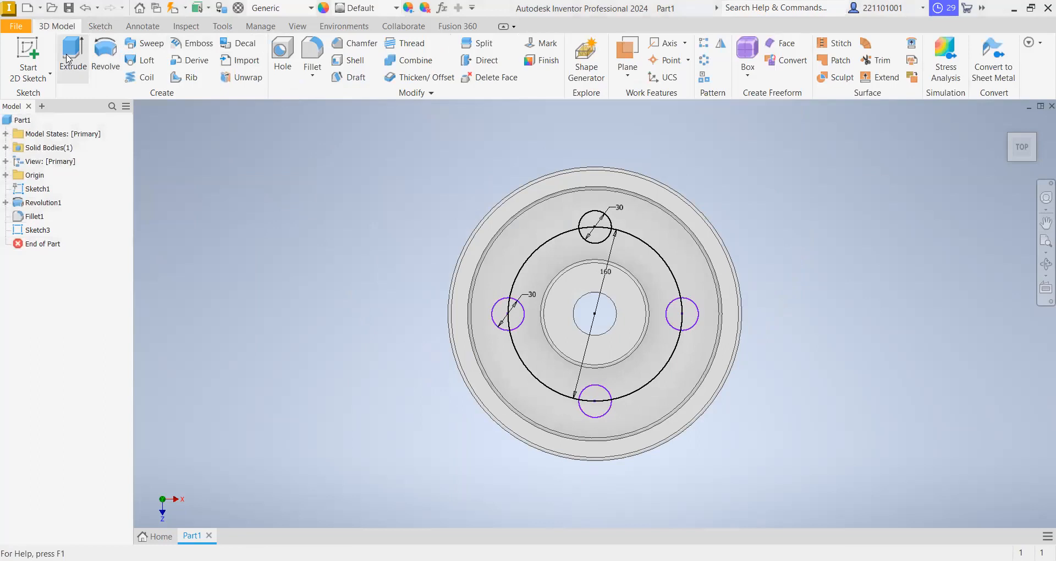
- Start an extrusion with both halves of all four 30 mm circles selected as profiles
click(68, 59)
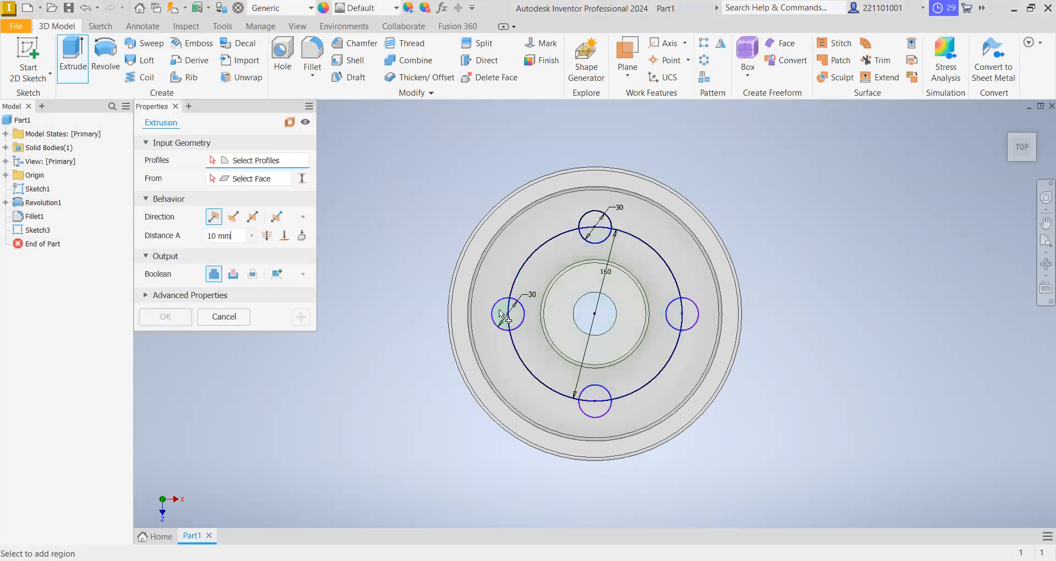
click(567, 267)
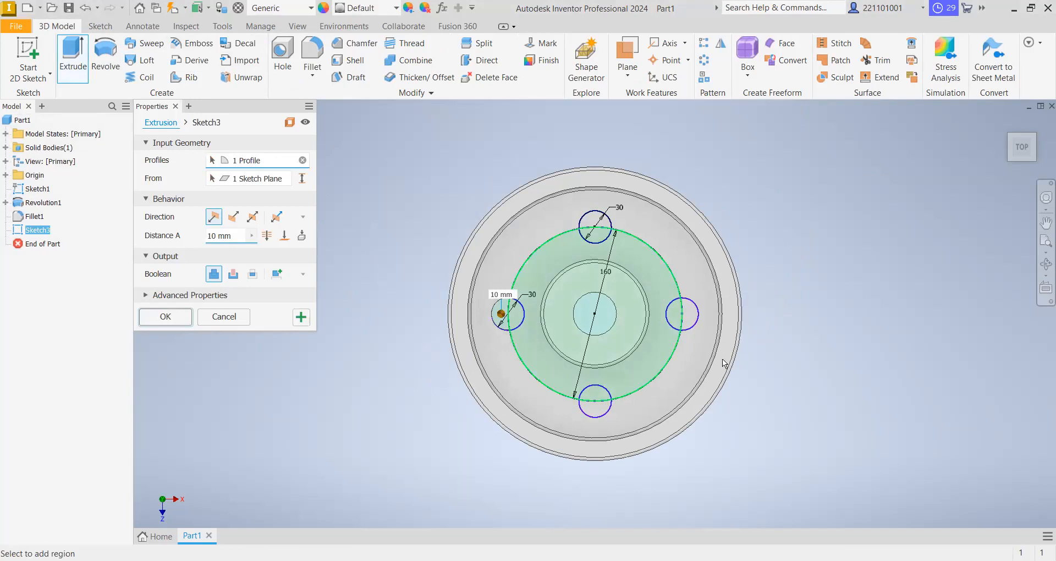
click(692, 324)
click(677, 322)
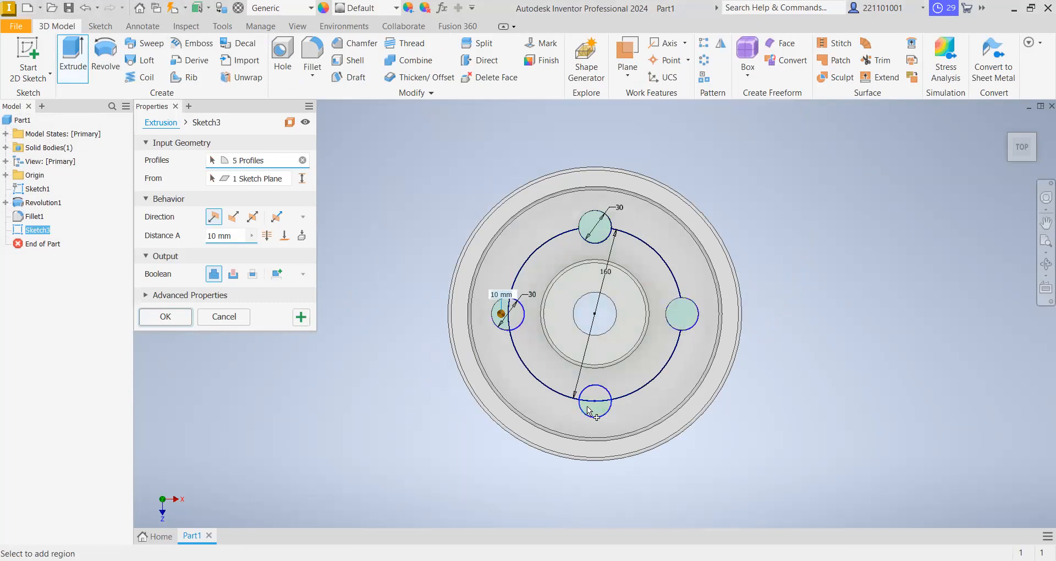
click(590, 321)
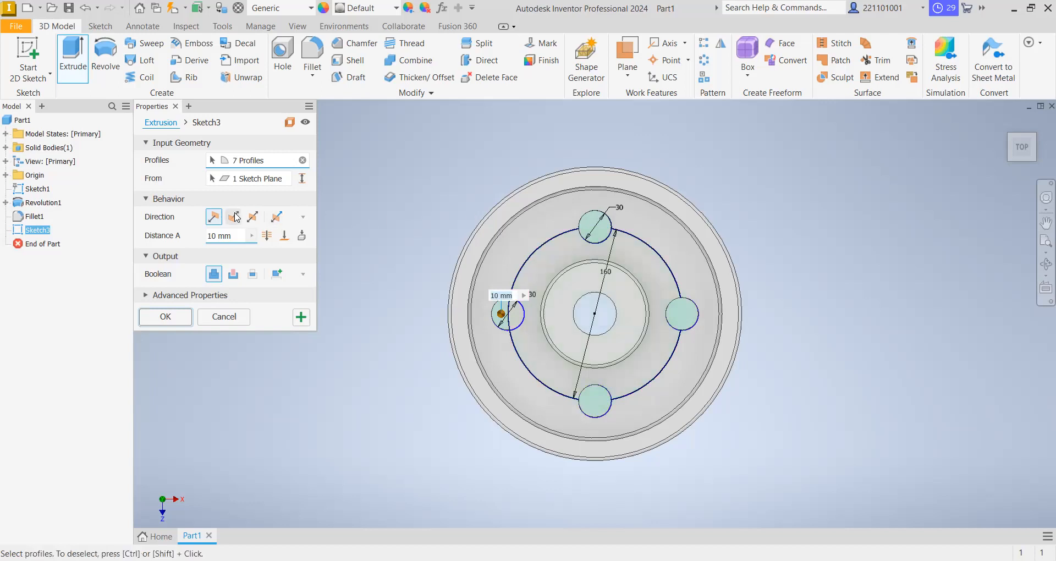
click(518, 320)
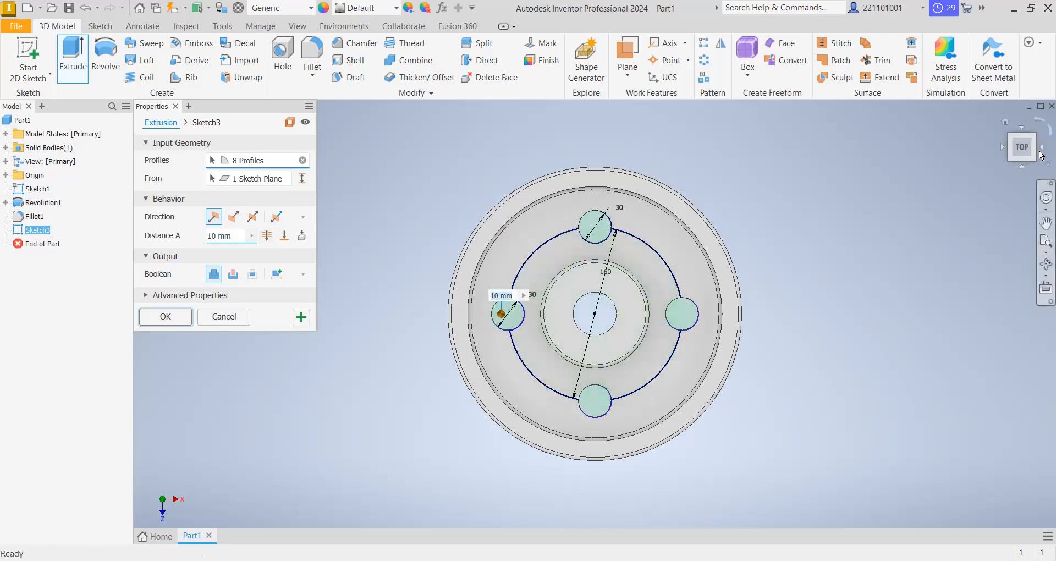
- Set the extrusion of the four circles to Through All with the Cut operation and create the holes in the web
click(1035, 136)
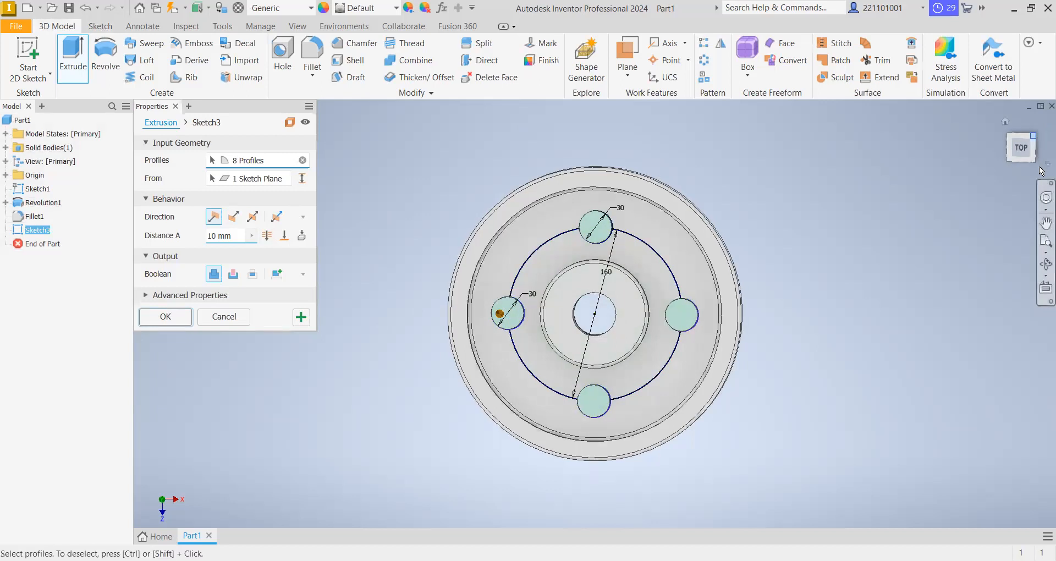
click(1039, 160)
click(1032, 154)
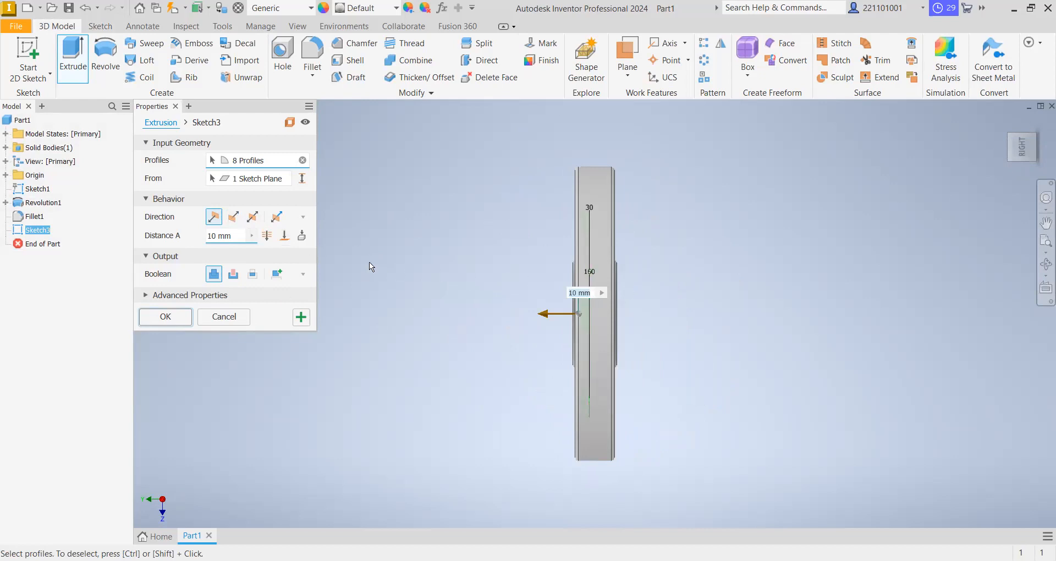
click(268, 241)
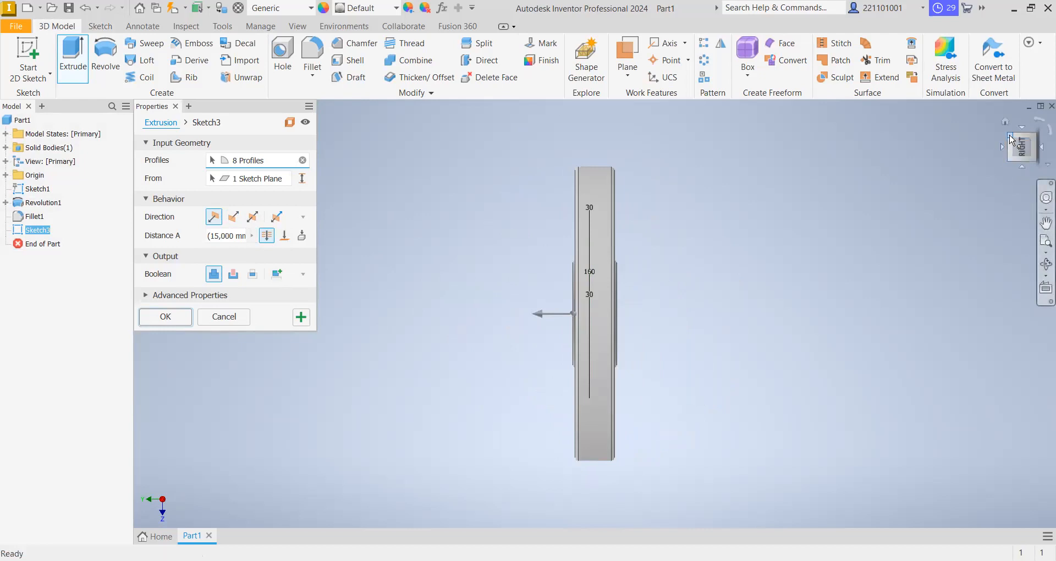
key(F6)
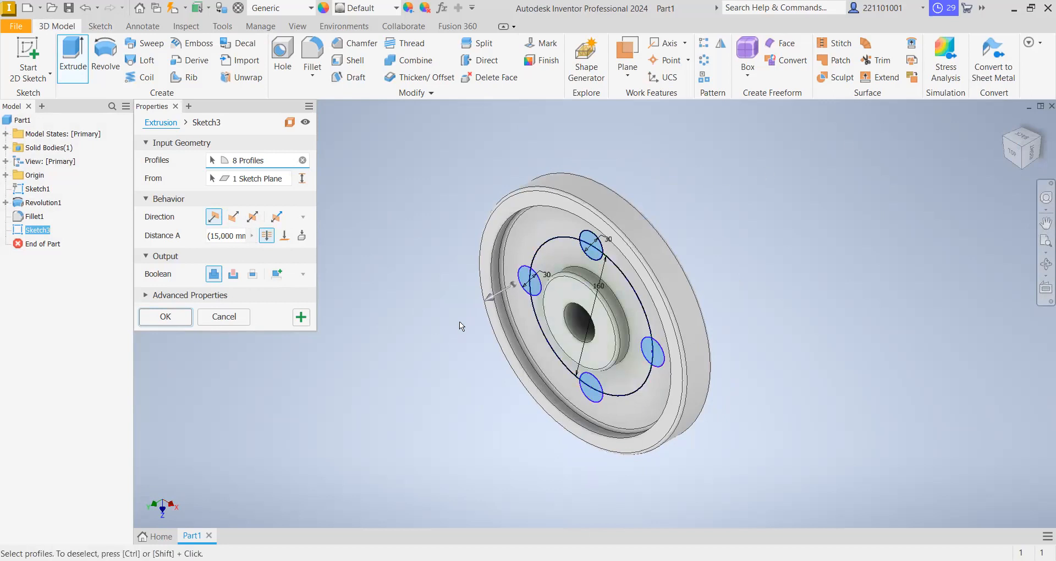
click(234, 274)
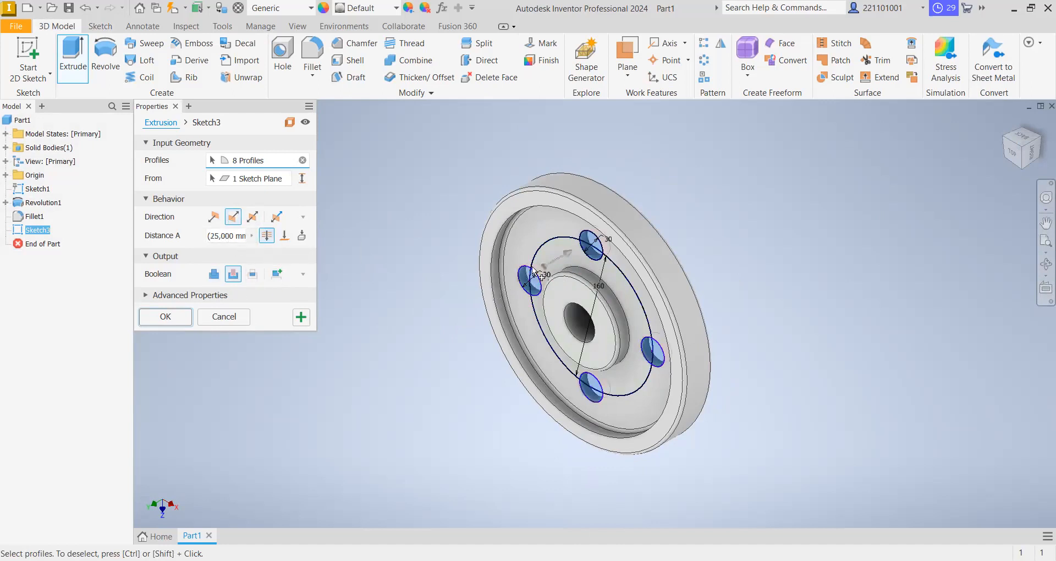
click(1039, 155)
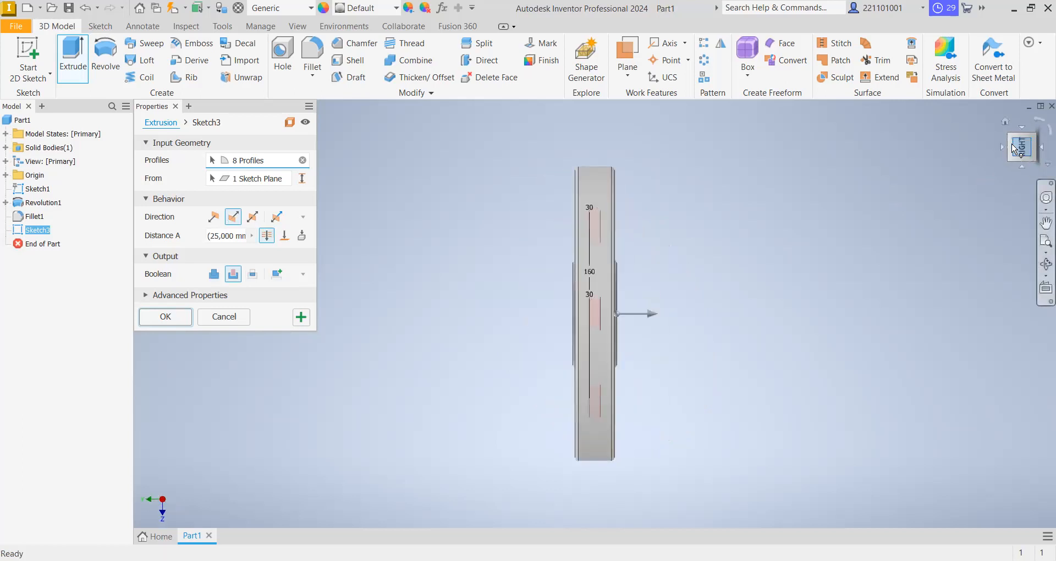
click(1013, 142)
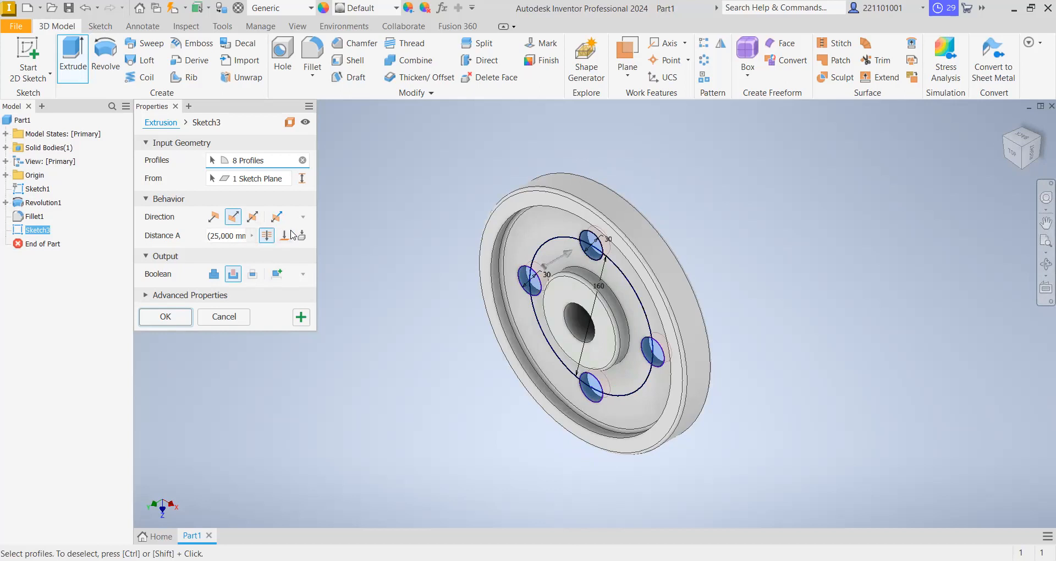
click(165, 317)
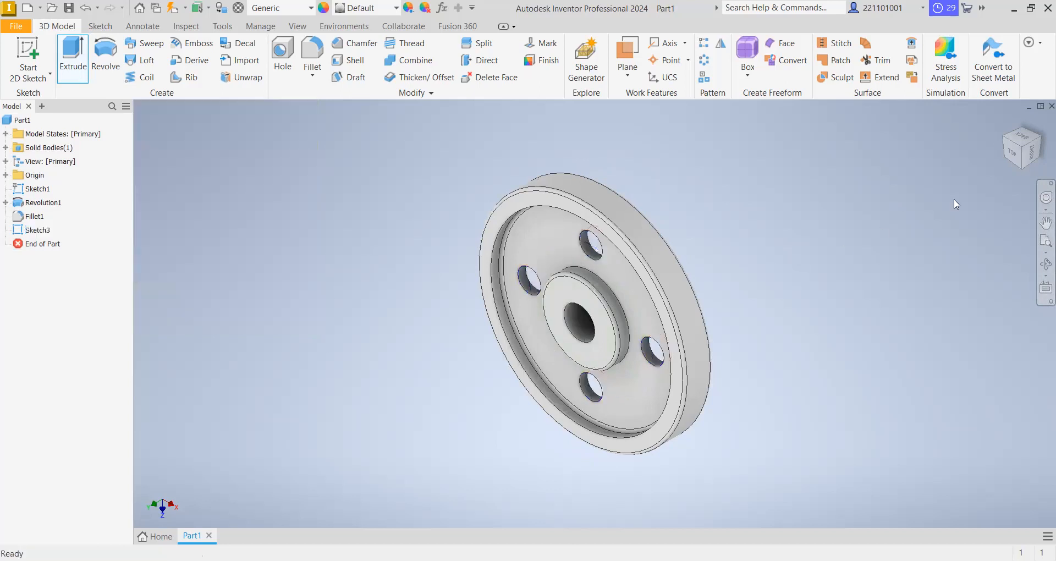
- Examine the wheel and its four web holes from the top and front, ending in an isometric view
click(1015, 156)
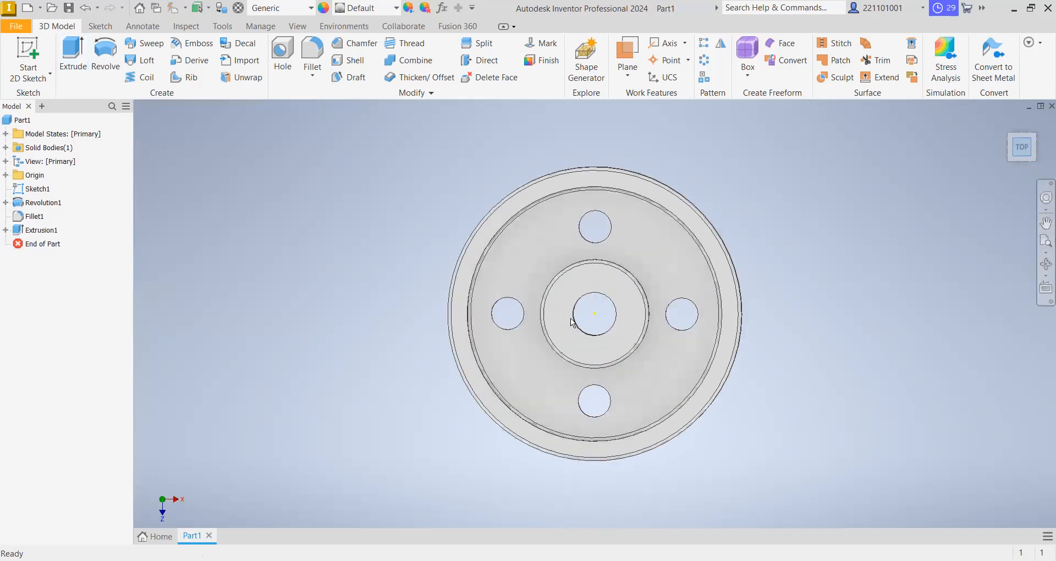
click(1022, 163)
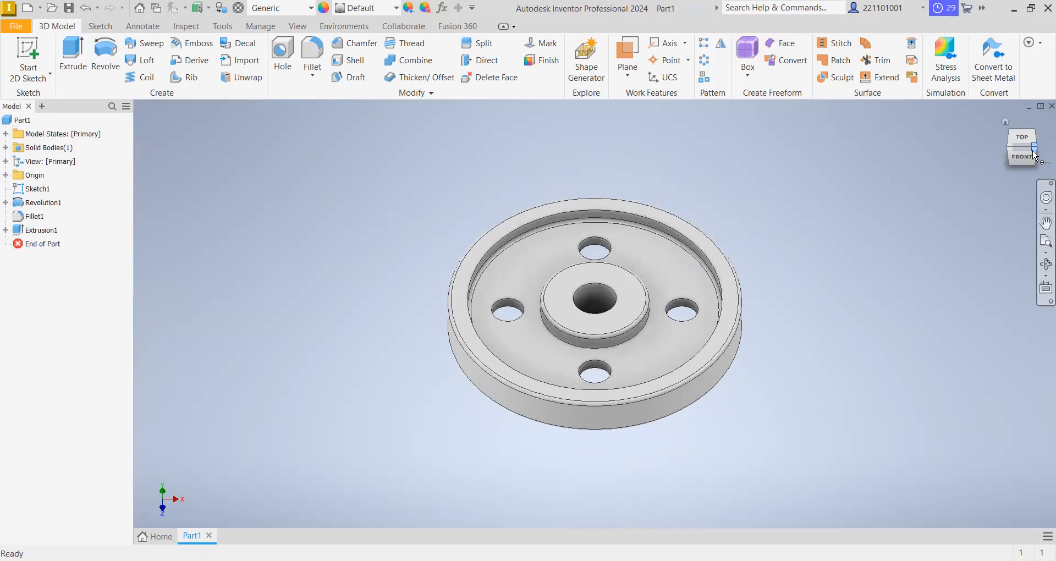
click(1034, 155)
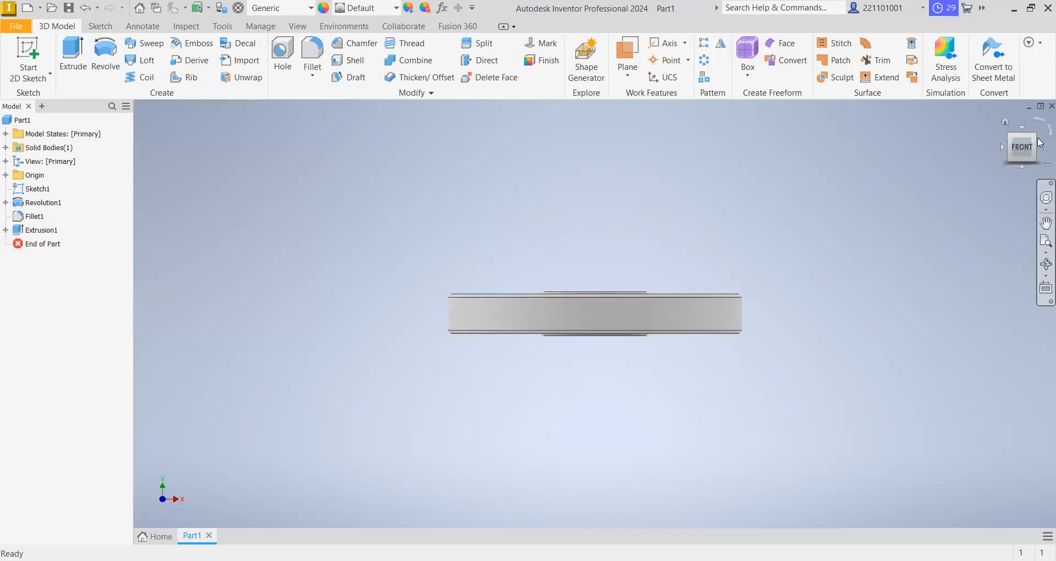
click(1038, 136)
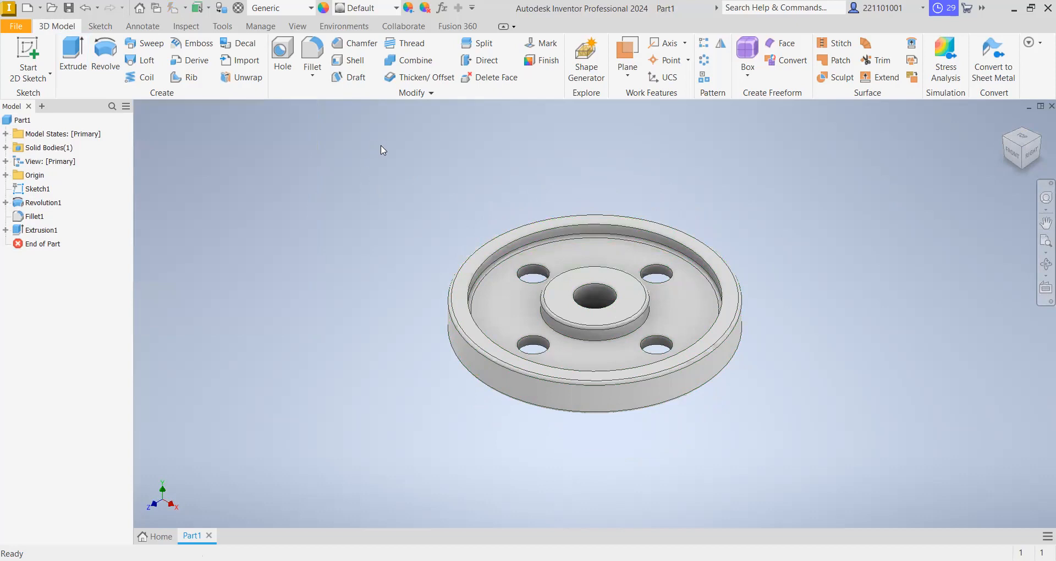
click(311, 7)
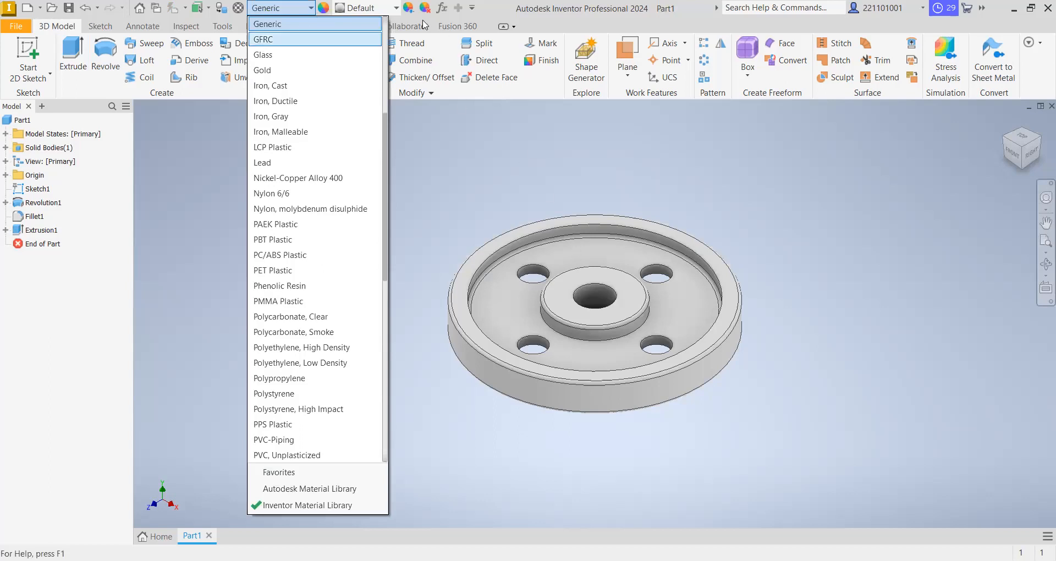
scroll(323, 325, down, 10)
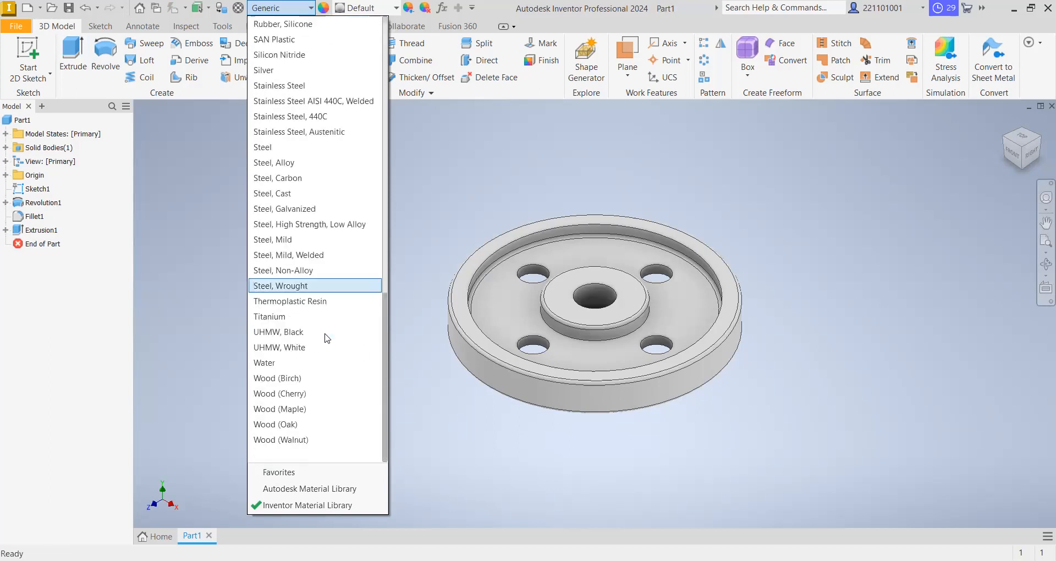
scroll(325, 341, up, 10)
click(487, 166)
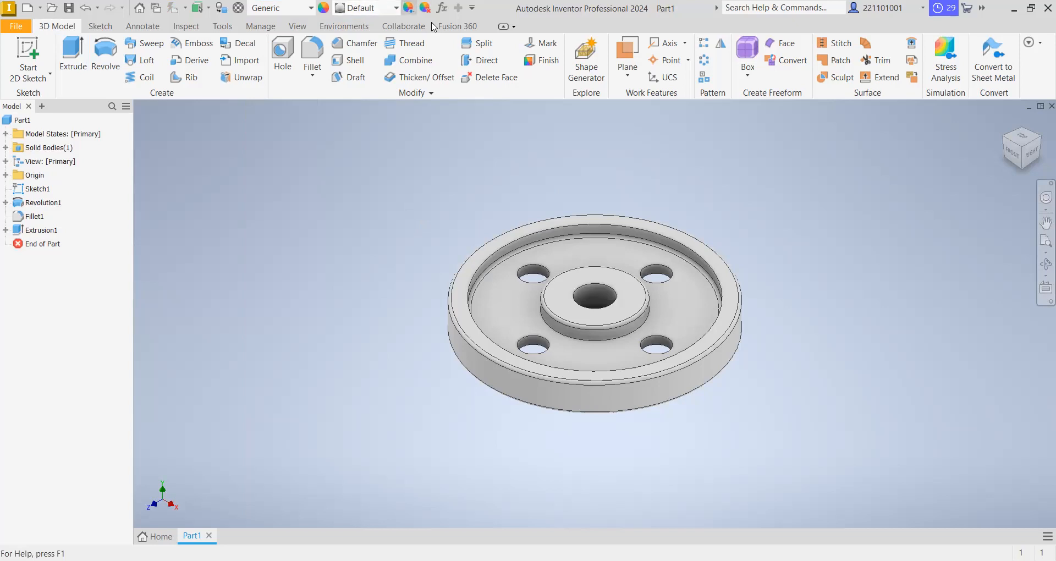
- Look through the appearances available in the Inventor Material Library for the wheel
click(395, 8)
scroll(435, 162, down, 14)
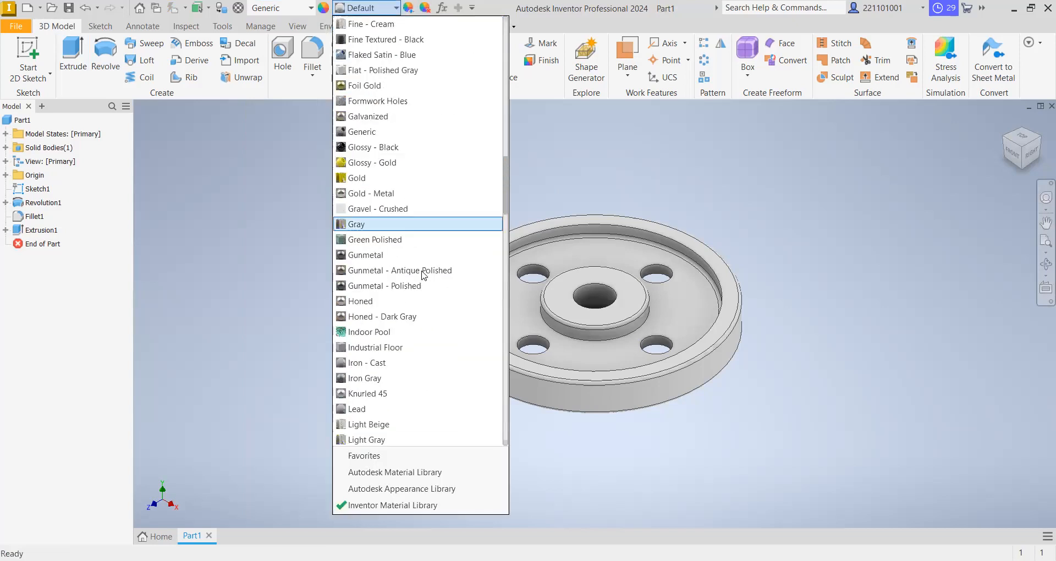
scroll(438, 421, down, 15)
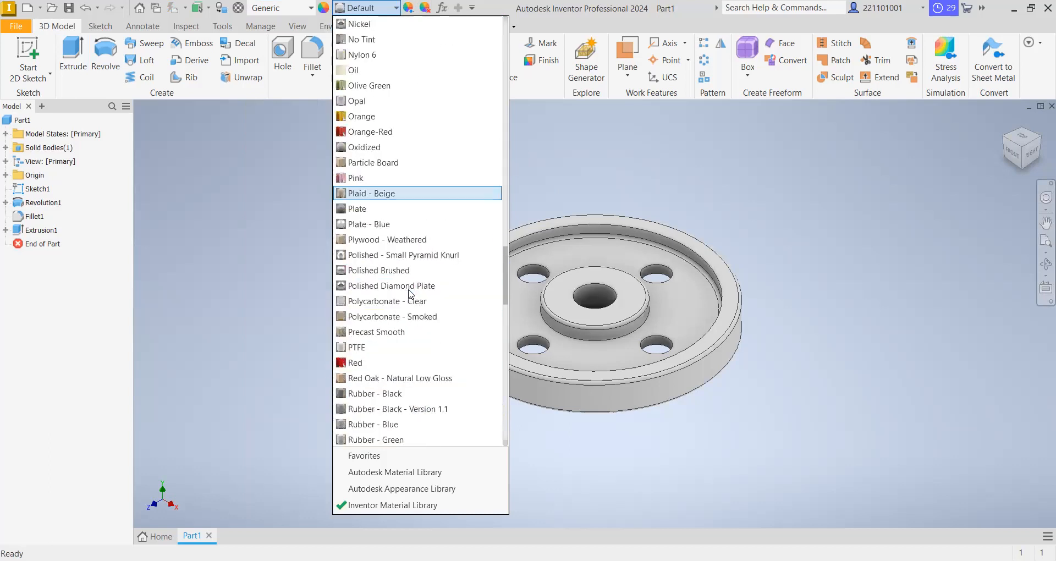
scroll(410, 302, down, 10)
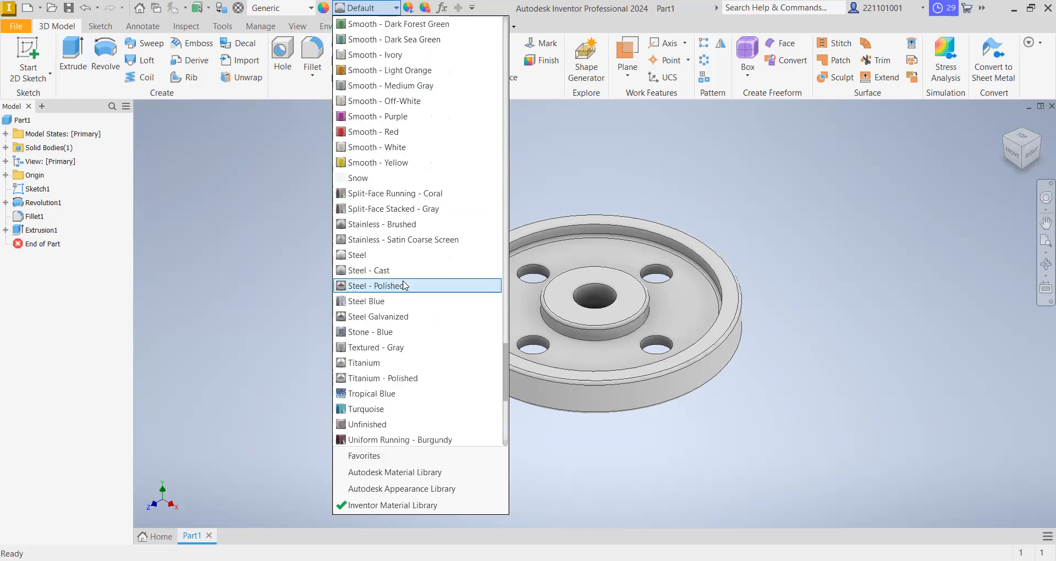
scroll(405, 285, down, 5)
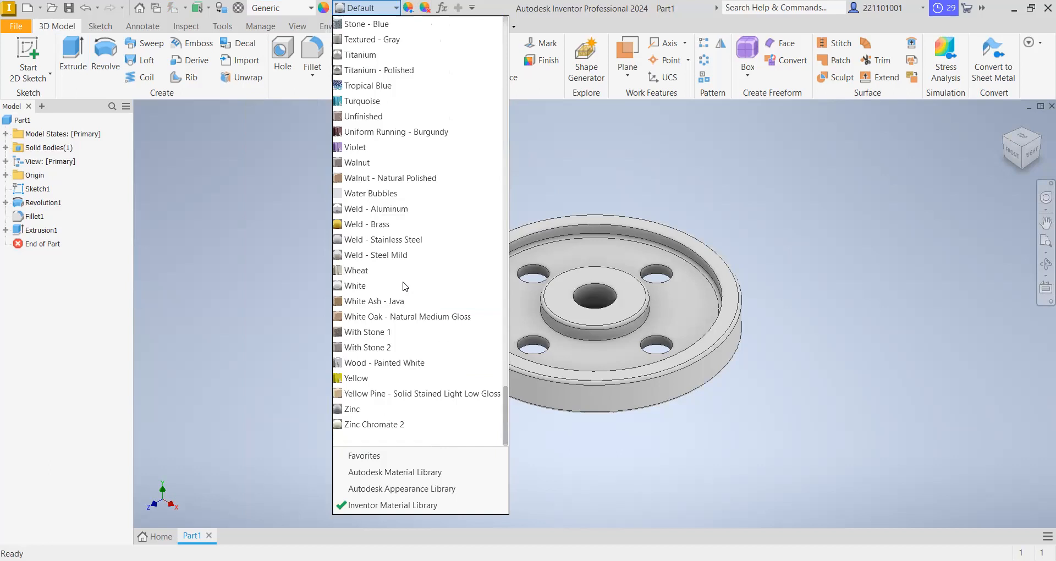
scroll(406, 275, up, 15)
click(586, 170)
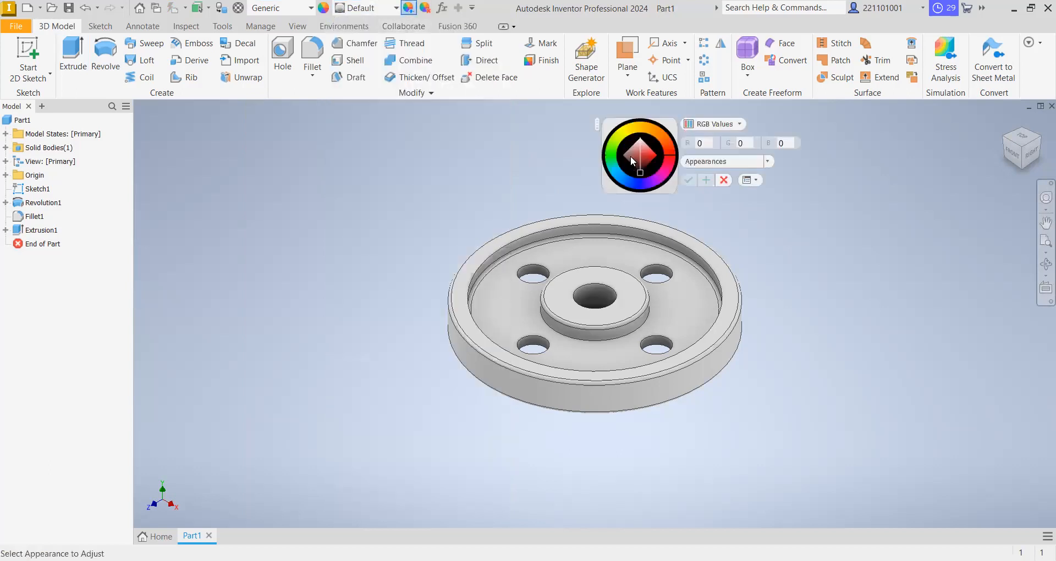
drag(632, 181, 610, 182)
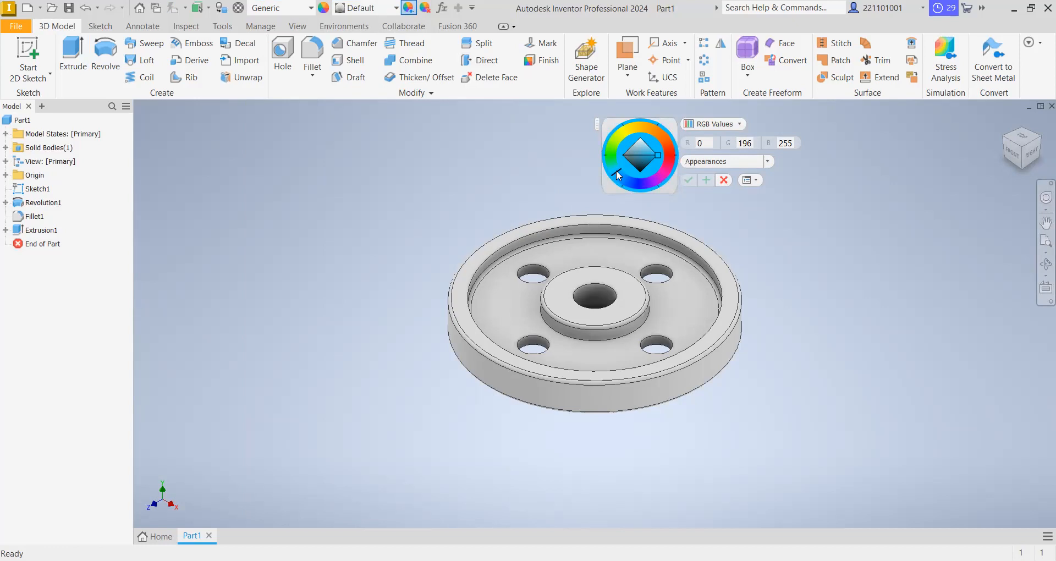
drag(617, 170, 618, 172)
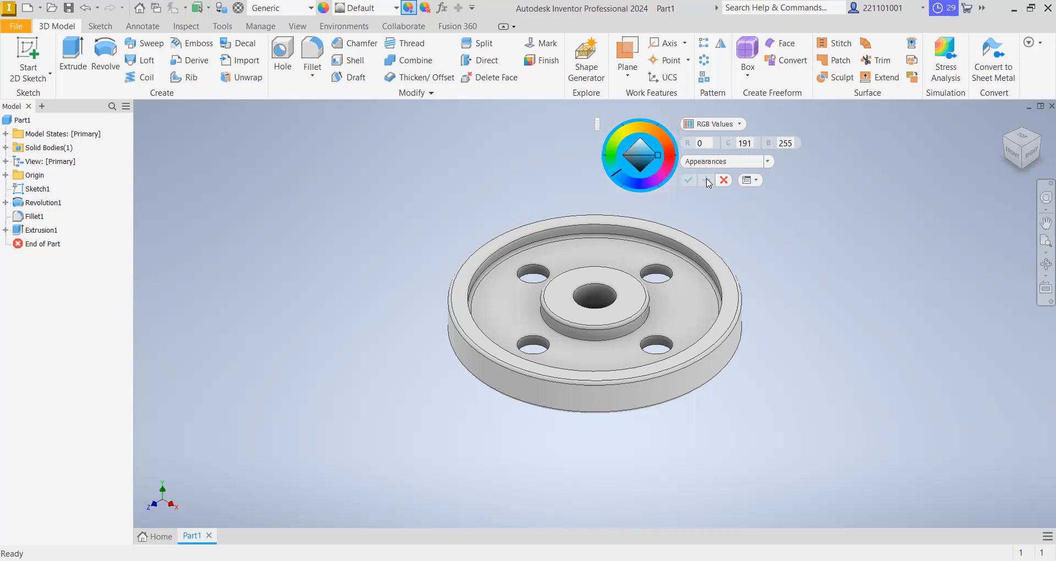
click(724, 181)
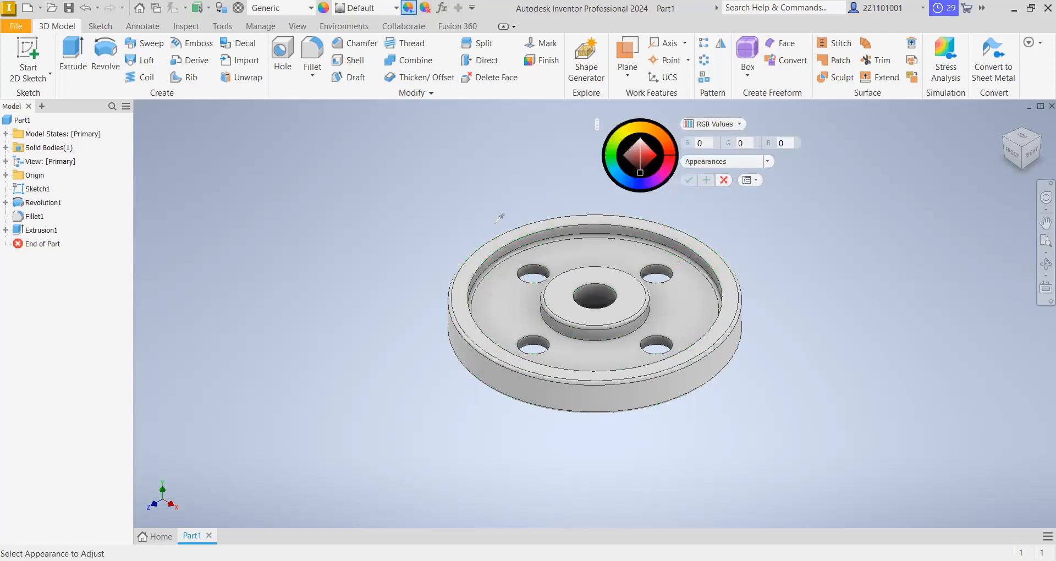
click(511, 220)
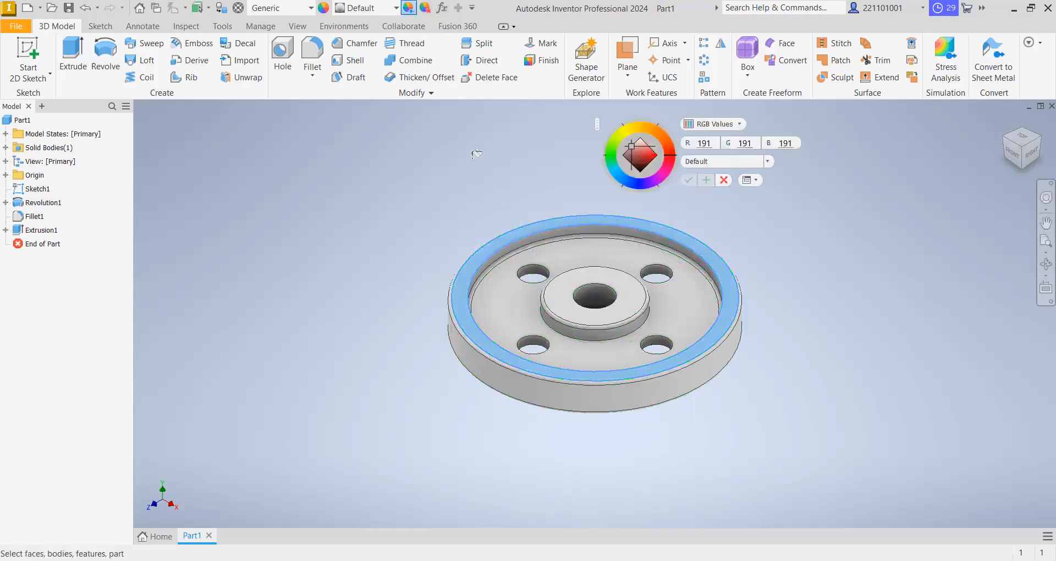
right_click(367, 165)
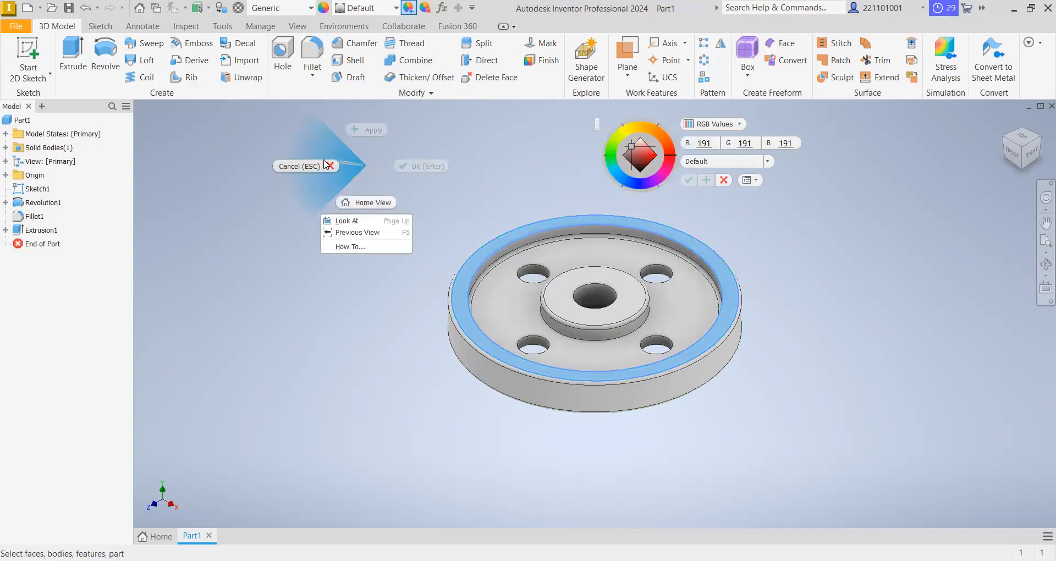
click(306, 166)
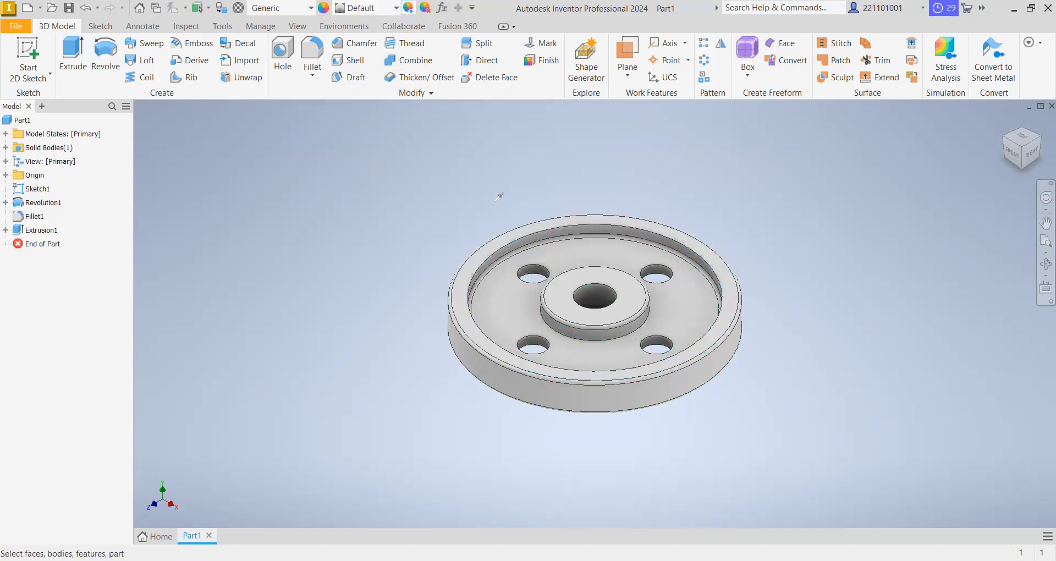
- Adjust the appearance of the whole wheel body to blue with RGB values 0, 136, 255 and apply it
click(512, 240)
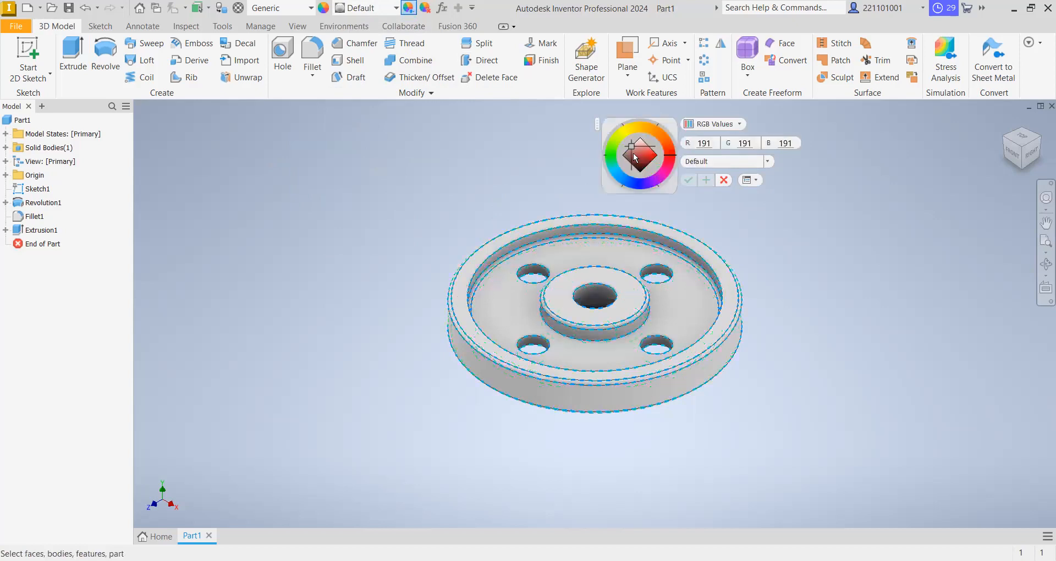
mouse_move(623, 178)
mouse_down()
mouse_move(613, 171)
mouse_move(623, 184)
mouse_up()
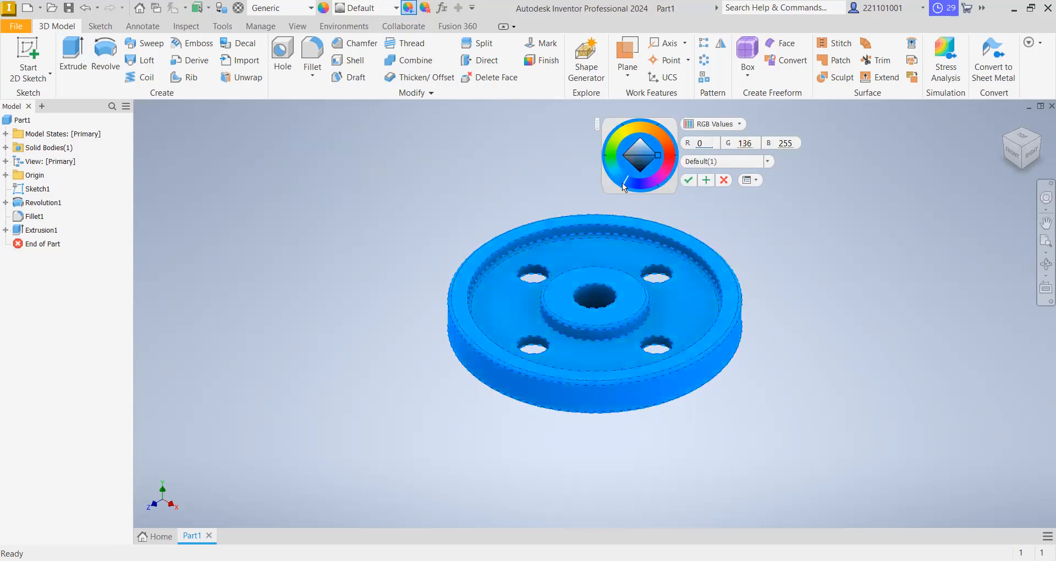
click(689, 181)
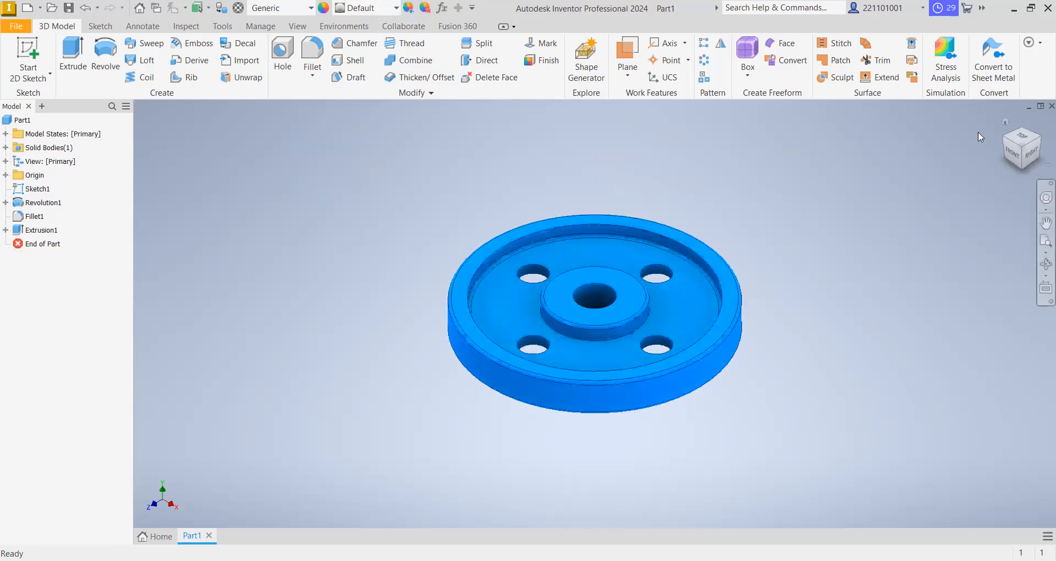
click(1030, 158)
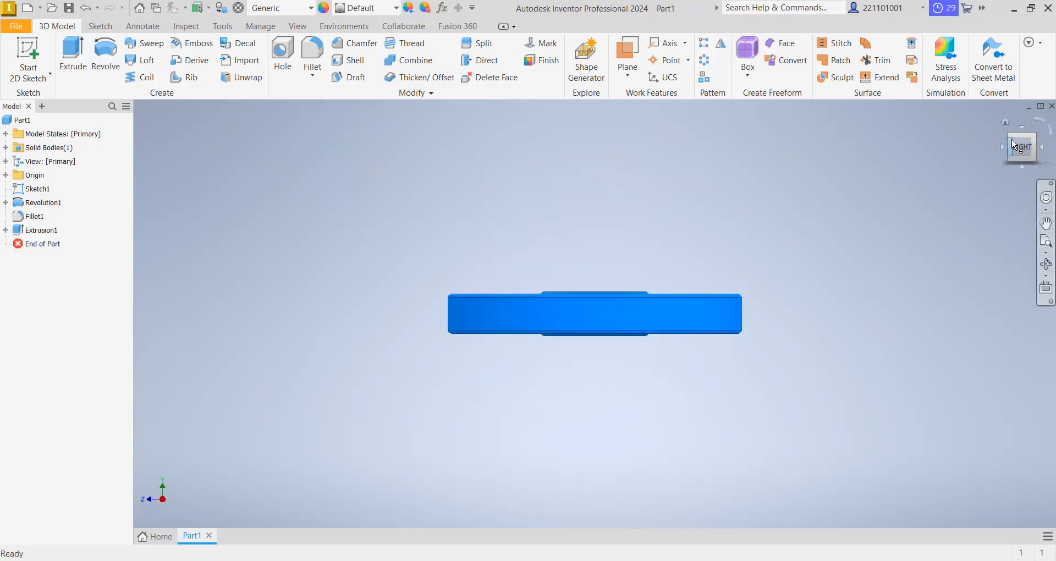
click(1000, 137)
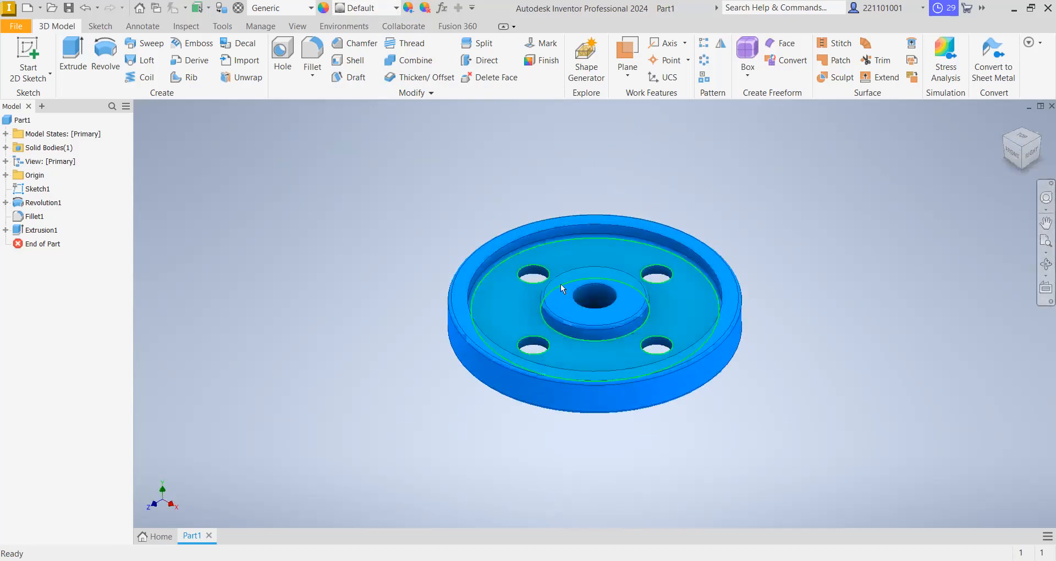
- Start saving the part and create a folder named Exercises inside N-CAD Sample exercises in Documents
click(69, 8)
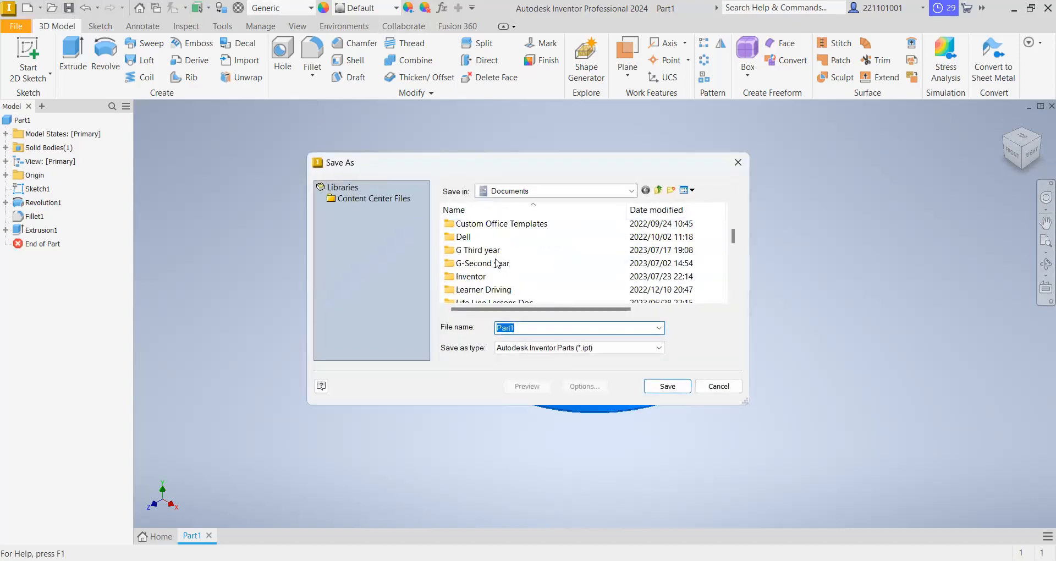
scroll(498, 268, up, 2)
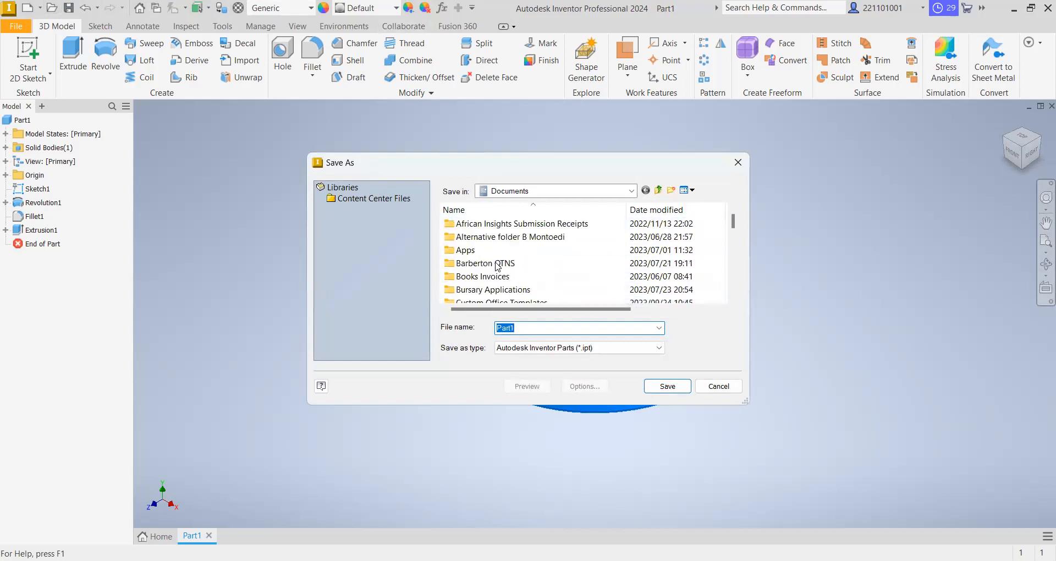
scroll(499, 268, down, 6)
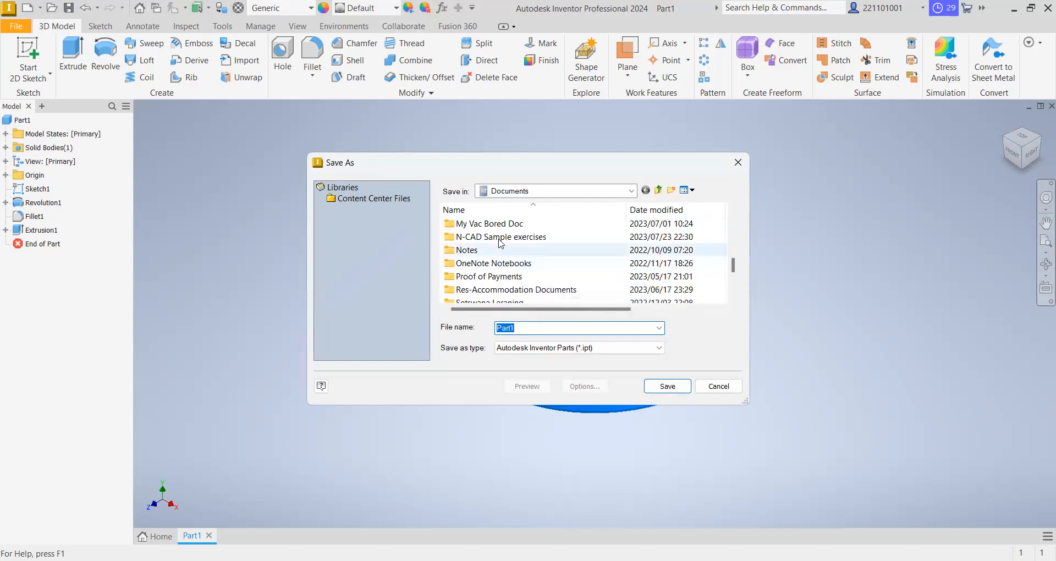
double_click(495, 237)
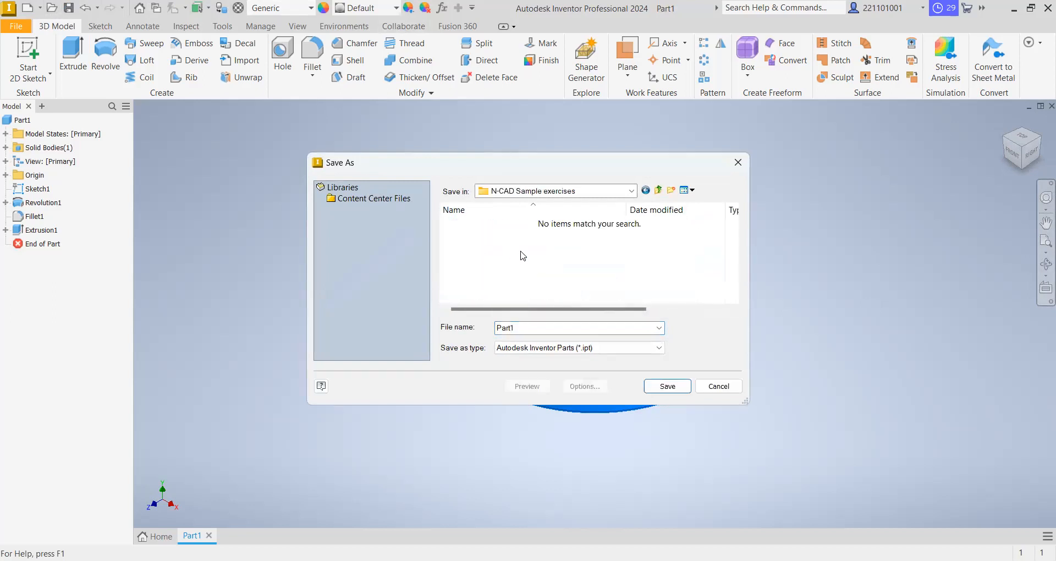
right_click(543, 276)
mouse_move(637, 389)
click(679, 383)
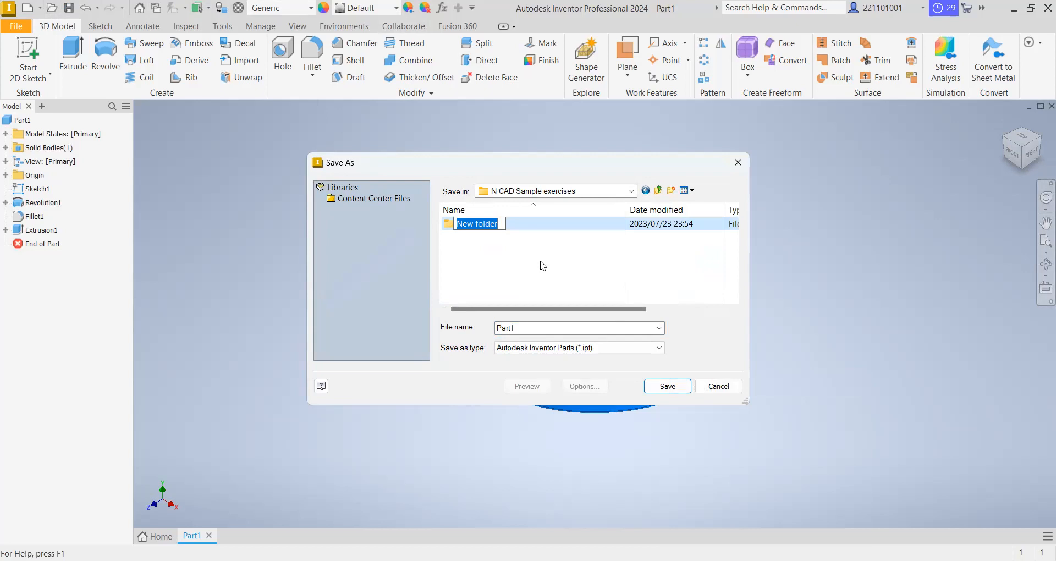
text(Exercises)
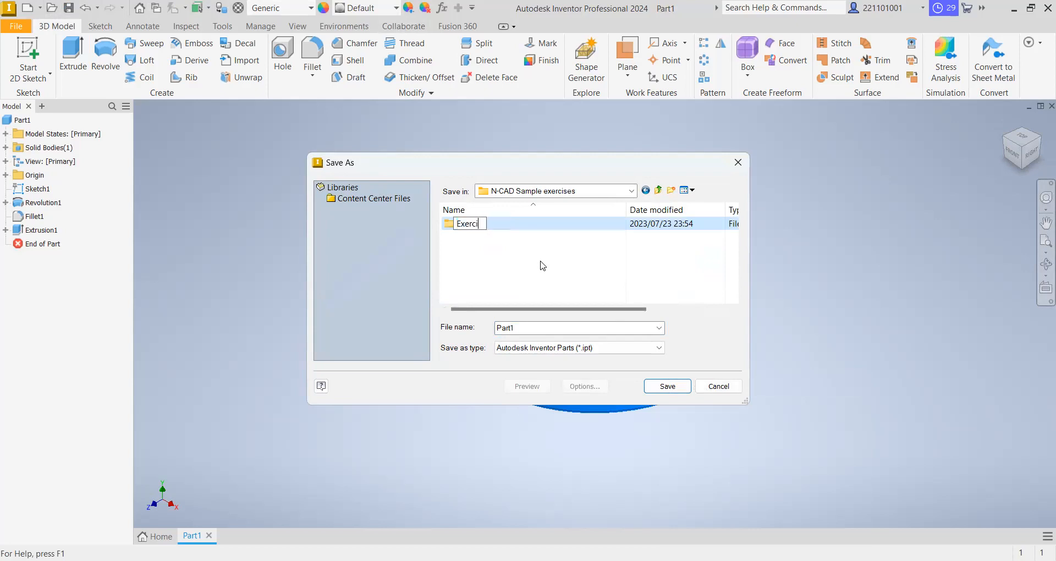
key(Return)
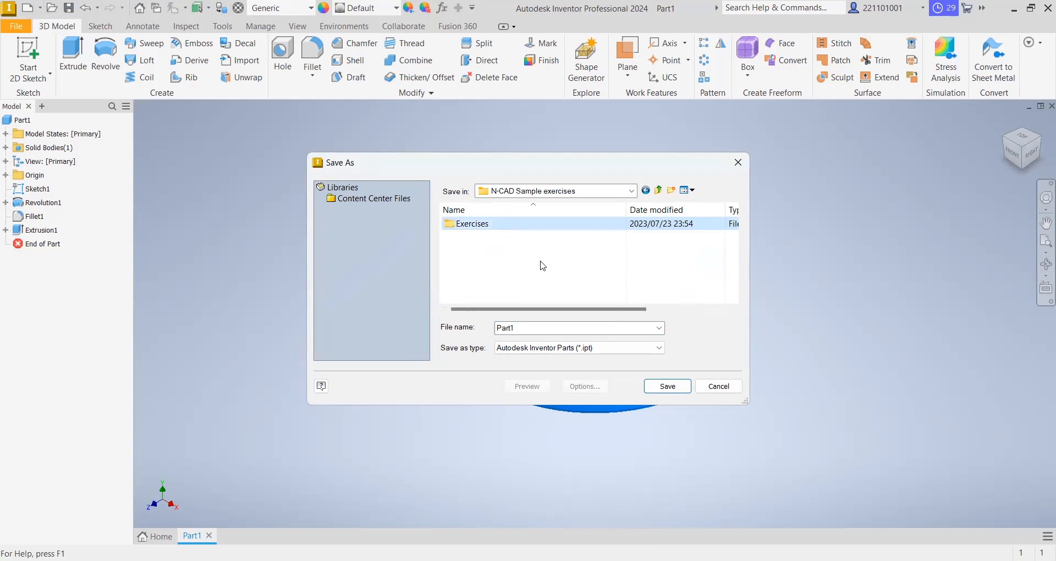
- Save the part in the Exercises folder under the name Exercise 1137
double_click(539, 225)
double_click(533, 326)
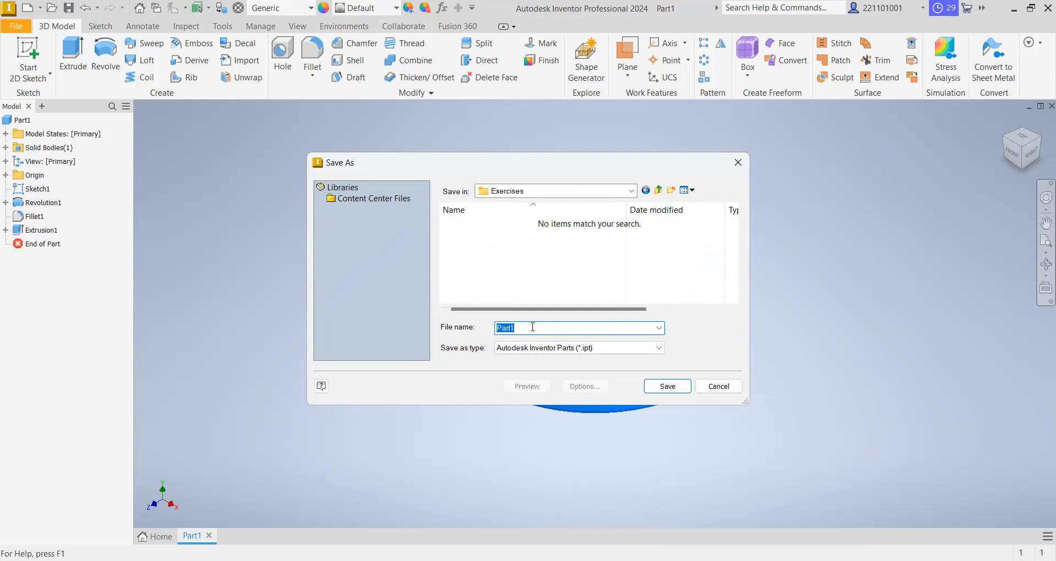
text(Exercise 1137)
click(682, 395)
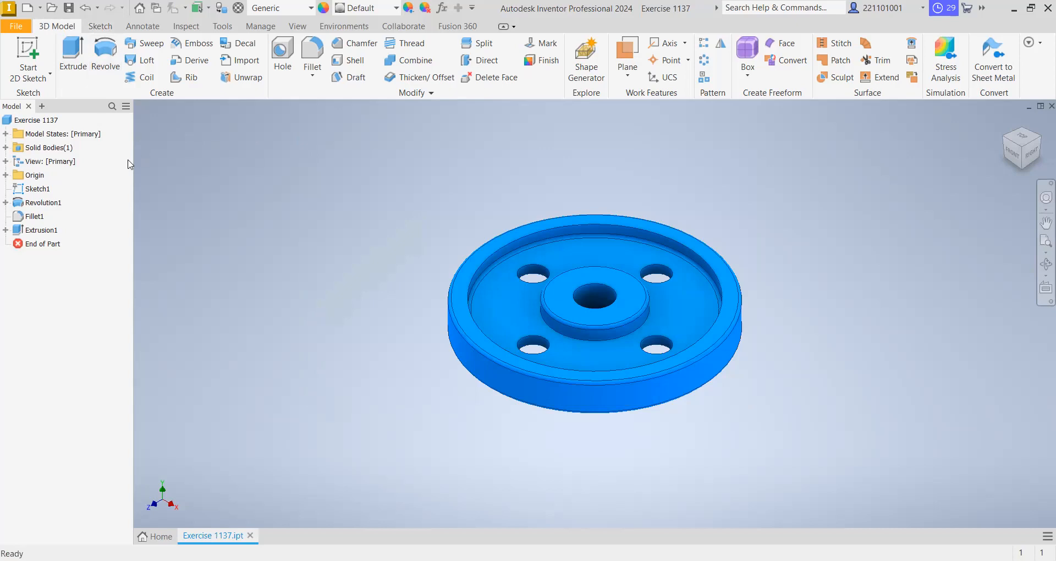
- Create a new drawing file from the metric ISO.idw template
click(34, 10)
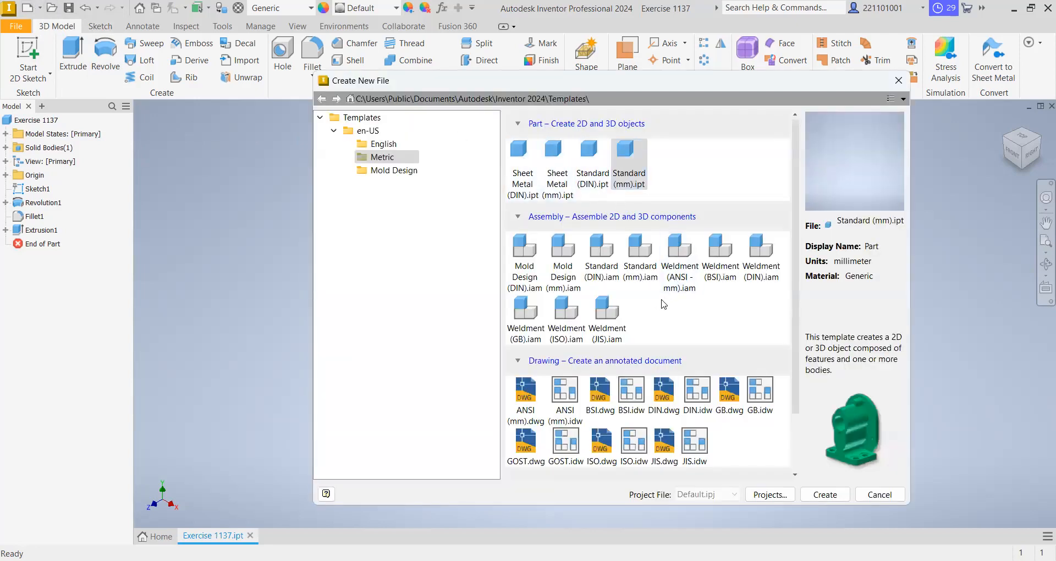
scroll(652, 317, down, 1)
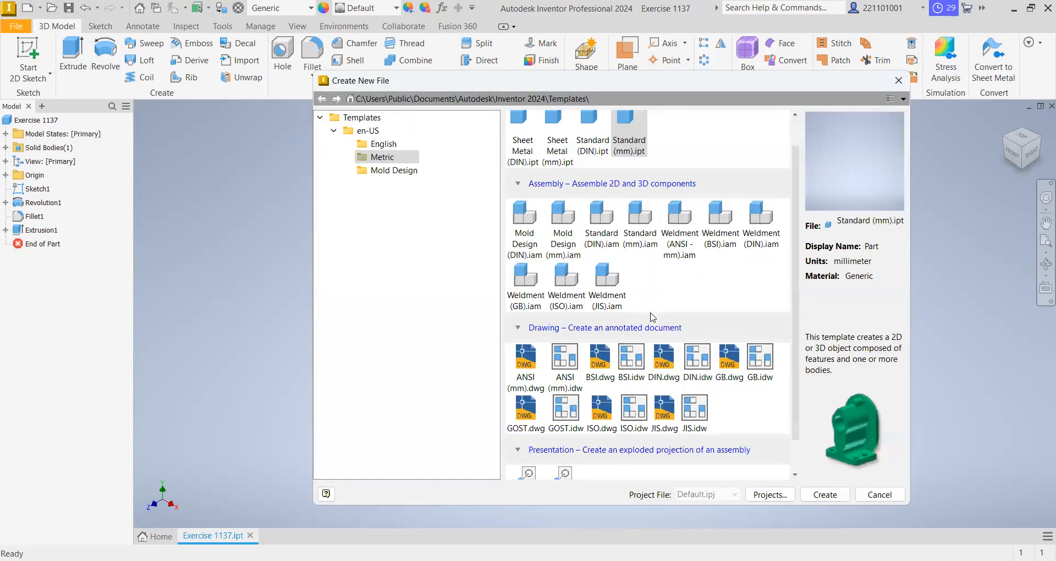
click(642, 410)
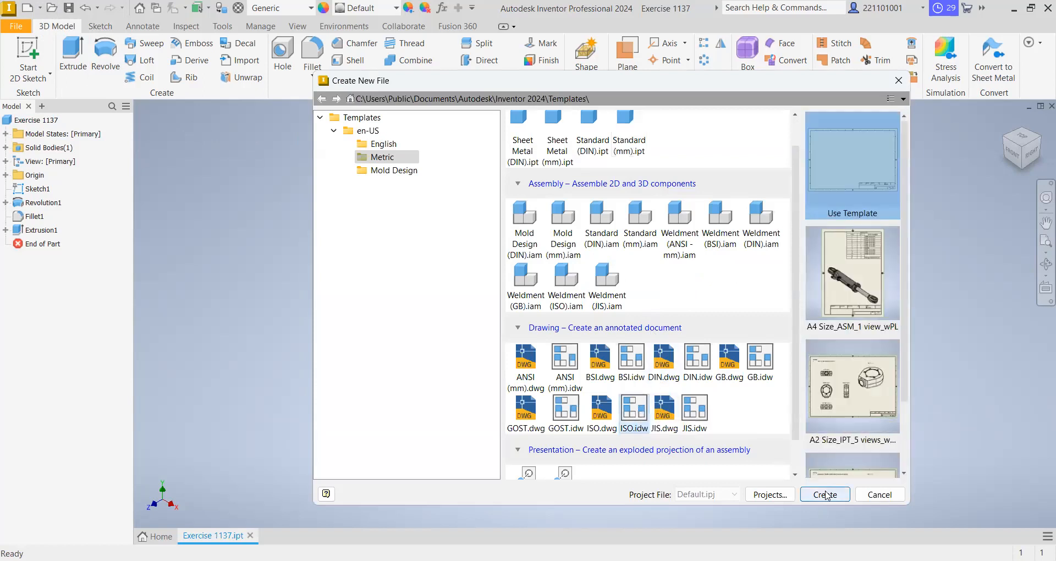
key(Escape)
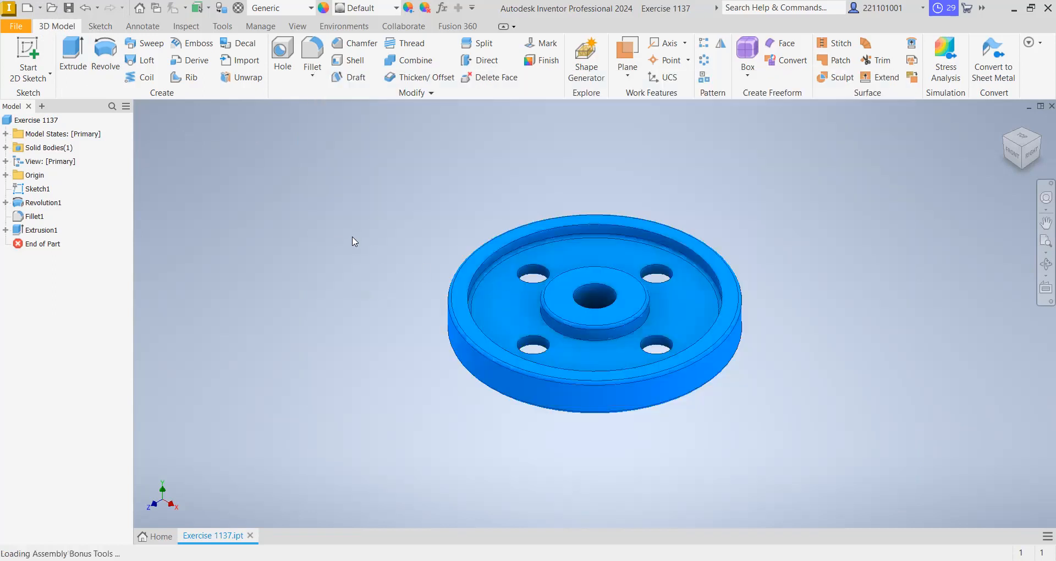
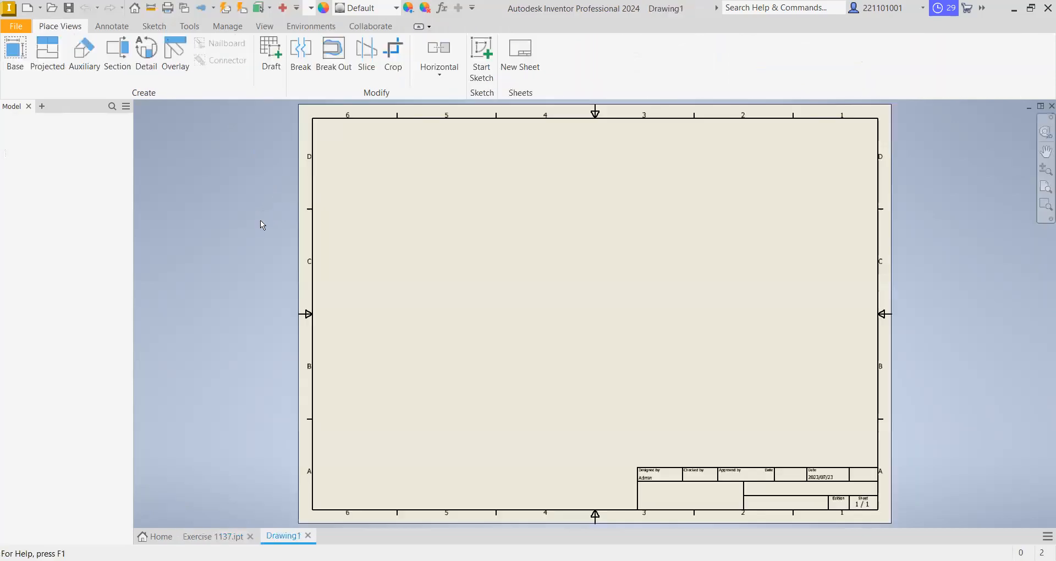
- Place a 1:4 base view of the wheel in Top orientation above the title block, with a projected side view to its left
click(16, 54)
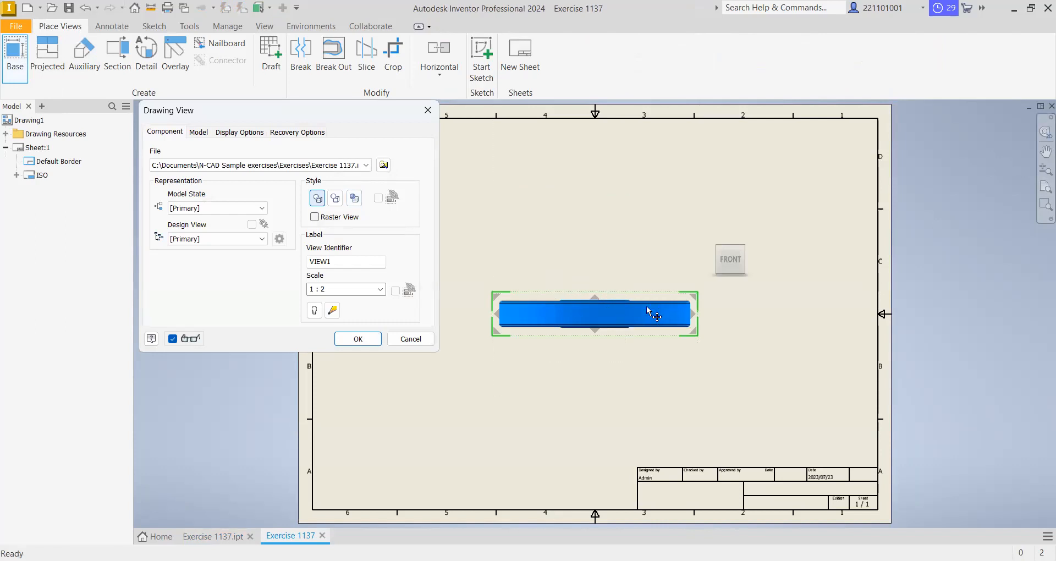
click(730, 242)
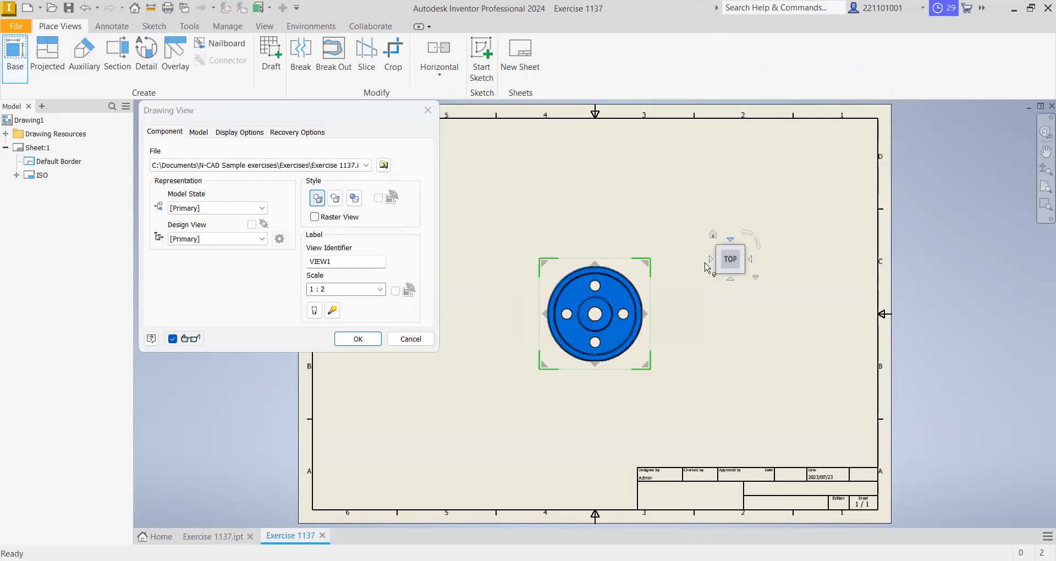
drag(608, 316, 797, 367)
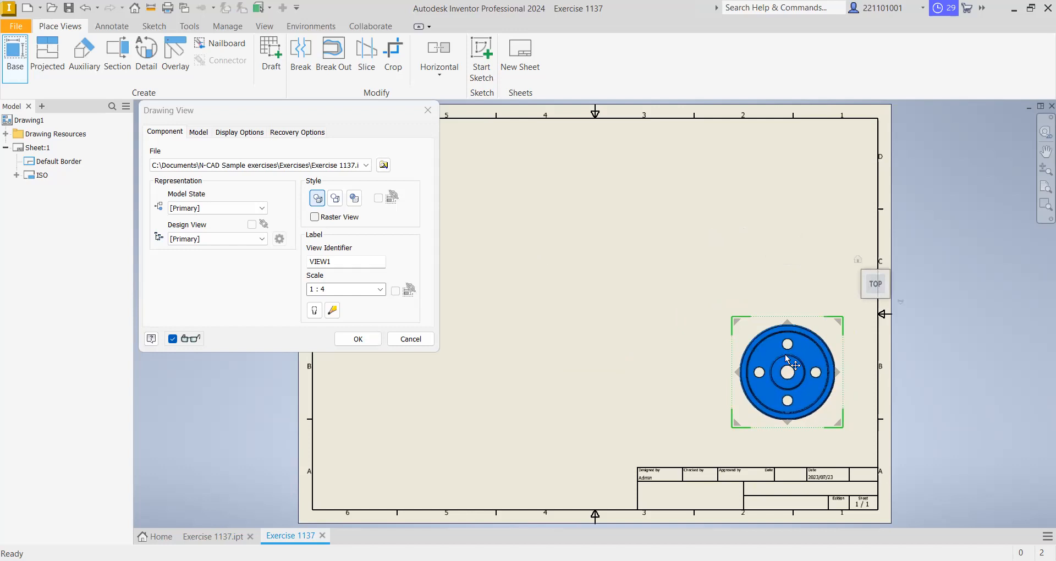
click(577, 377)
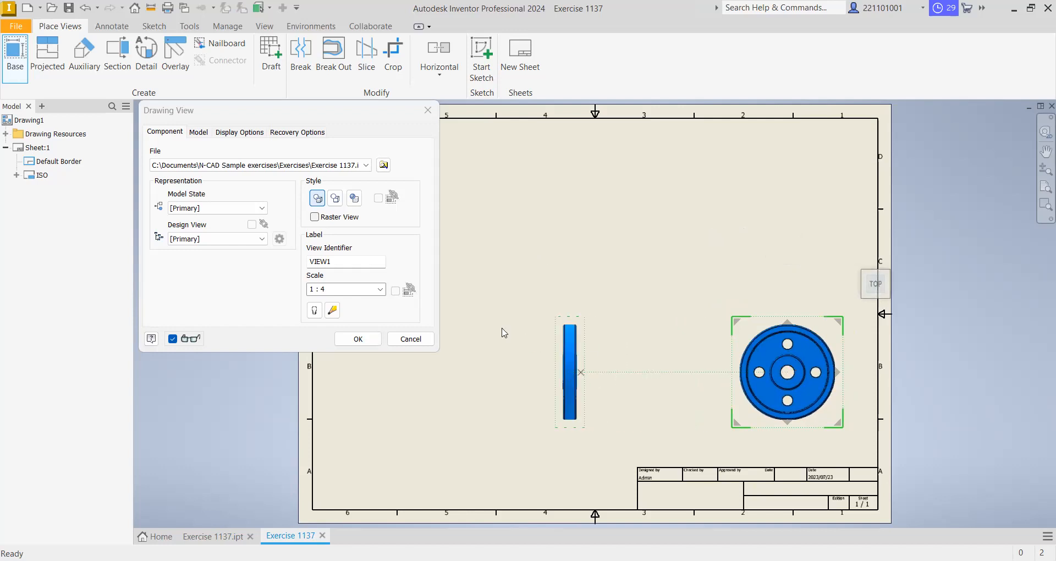
click(359, 339)
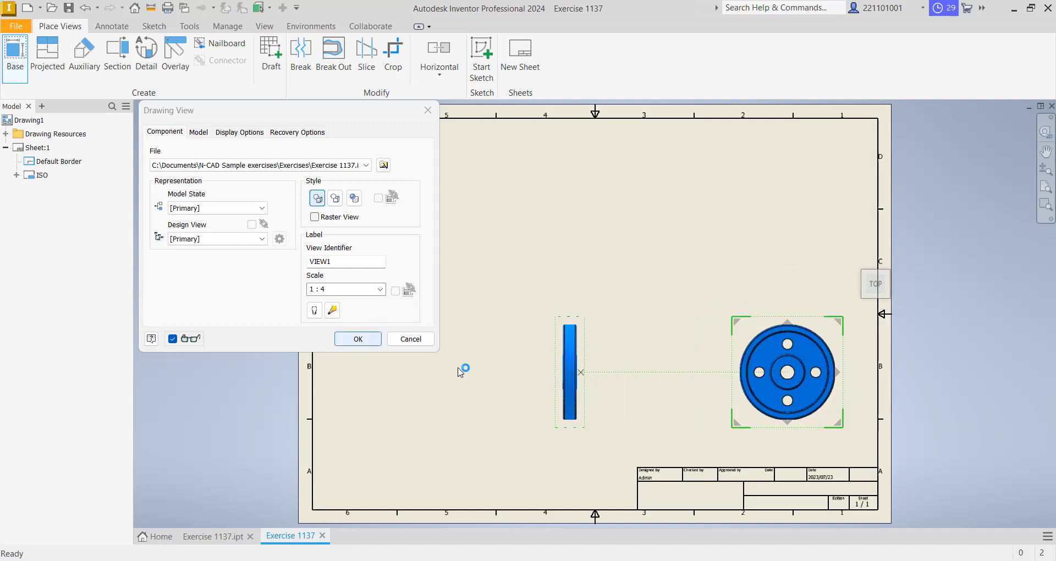
- Shift the projected side view and the circular wheel view further left on the sheet
drag(583, 348, 519, 334)
click(740, 330)
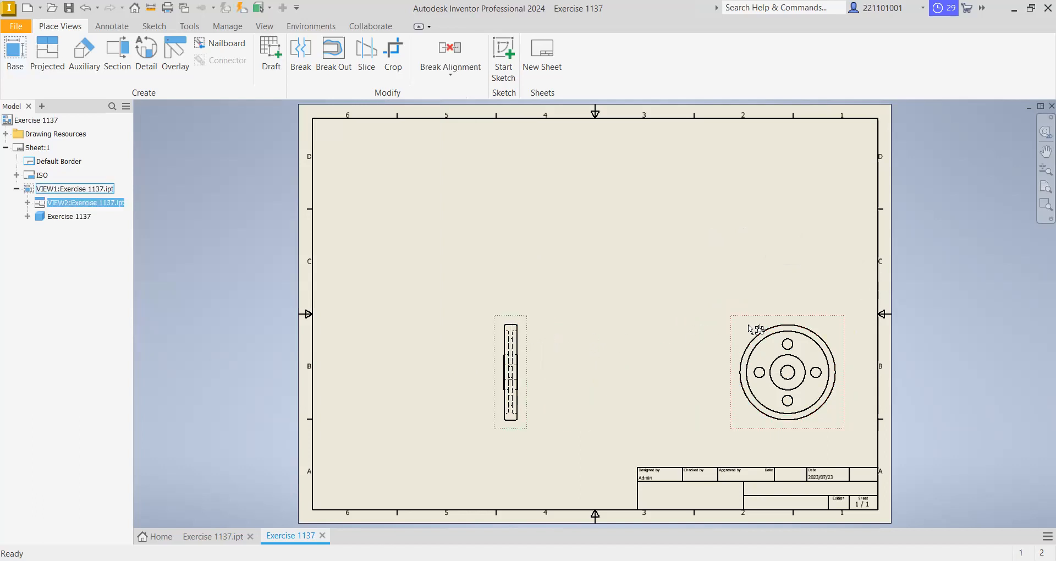
drag(740, 330, 710, 330)
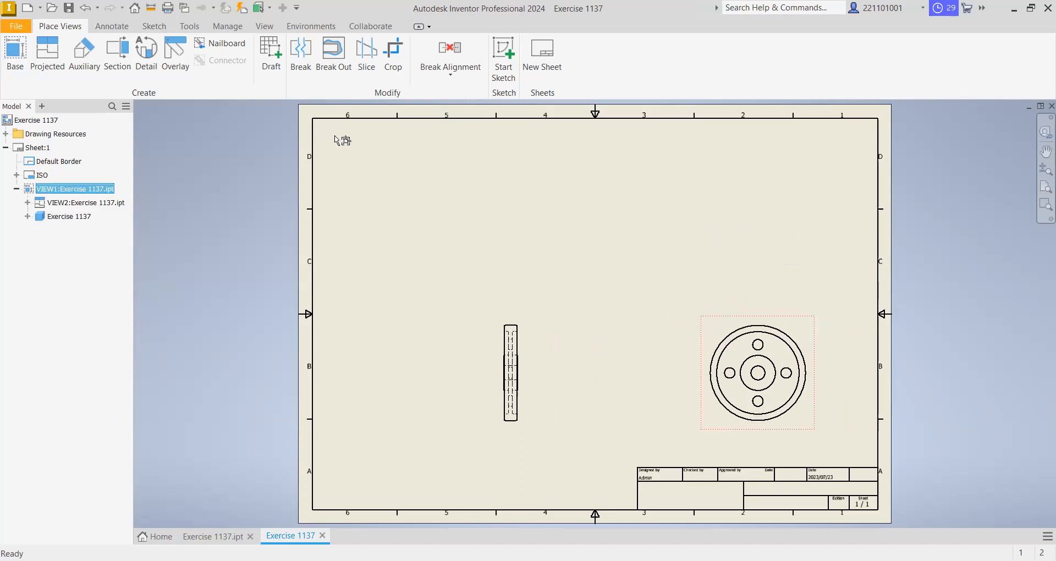
- Create a full section view along a horizontal line through the wheel's centre and two web holes, placing it above the circular view
click(115, 65)
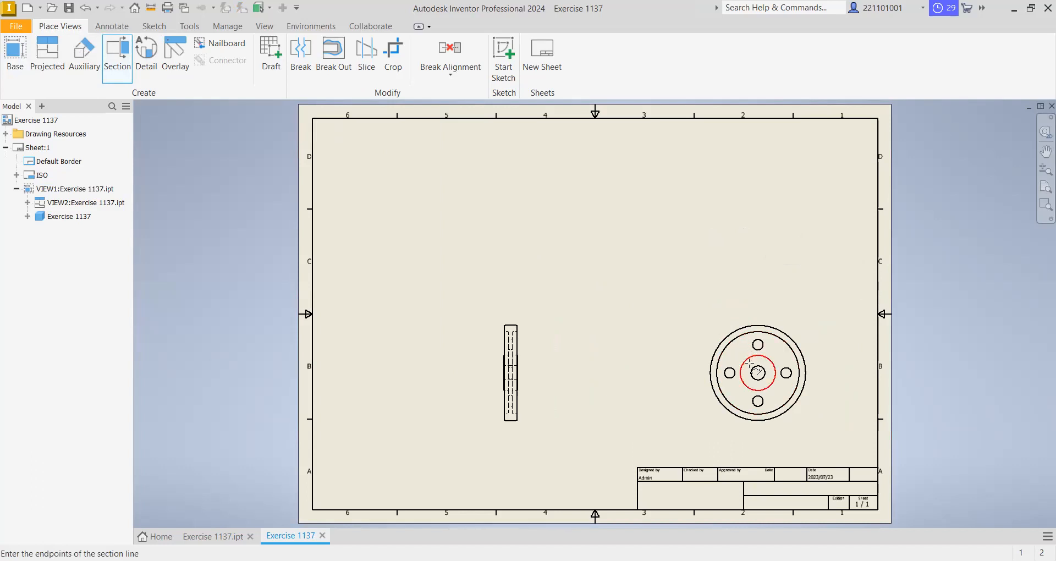
scroll(715, 373, down, 2)
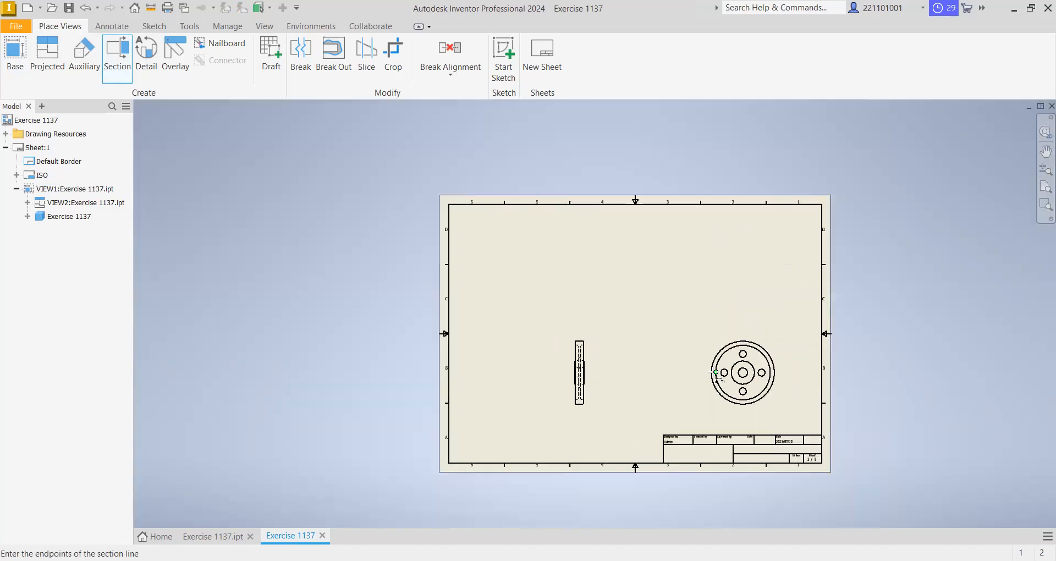
scroll(715, 373, up, 5)
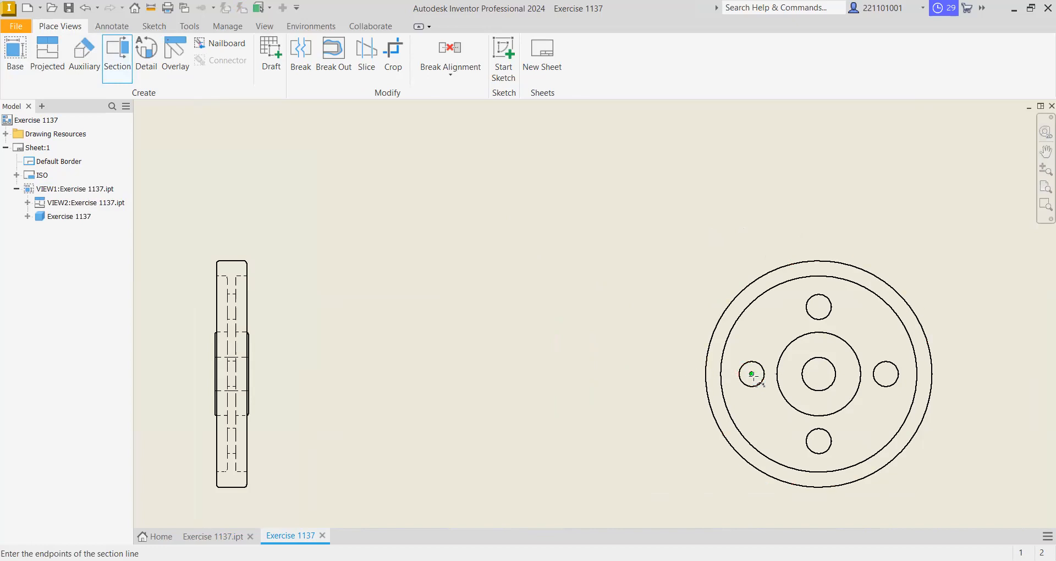
click(649, 373)
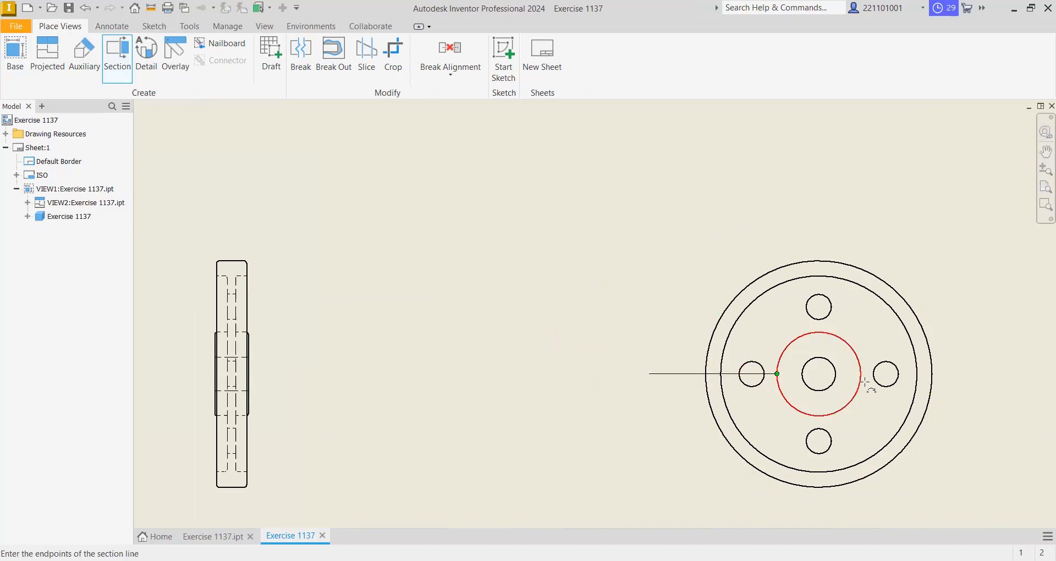
click(974, 374)
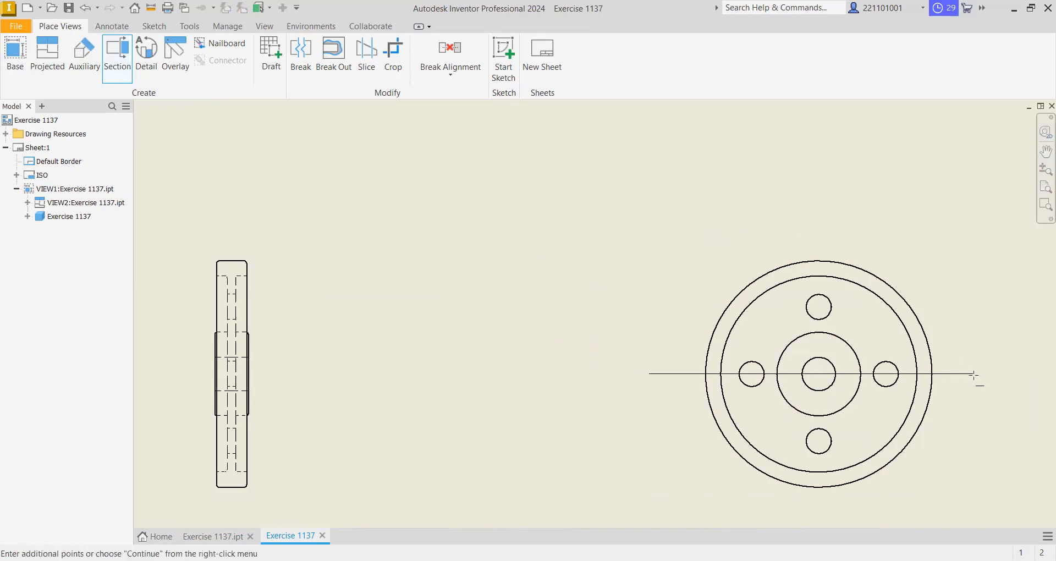
right_click(983, 403)
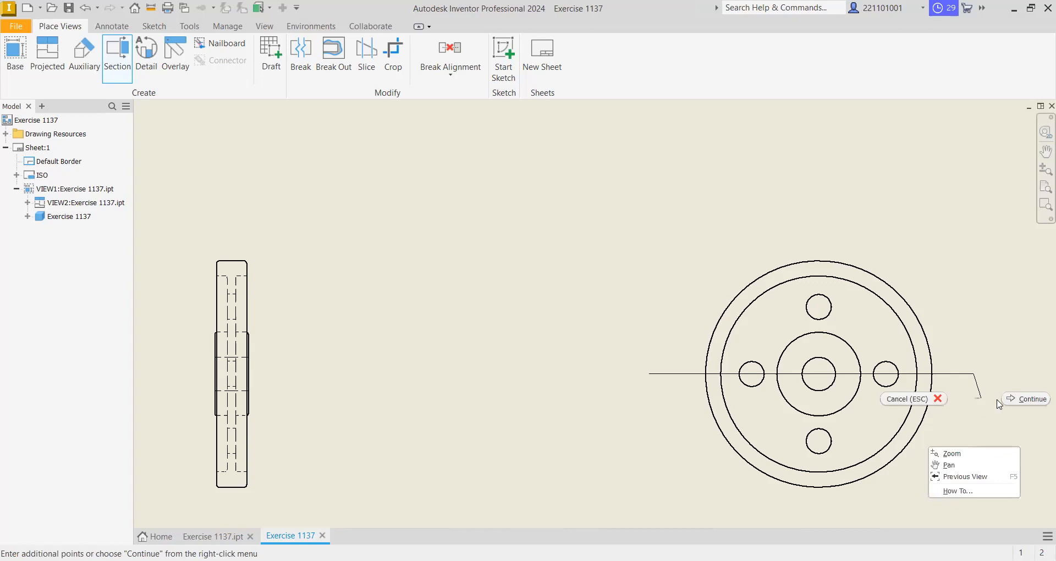
click(1020, 398)
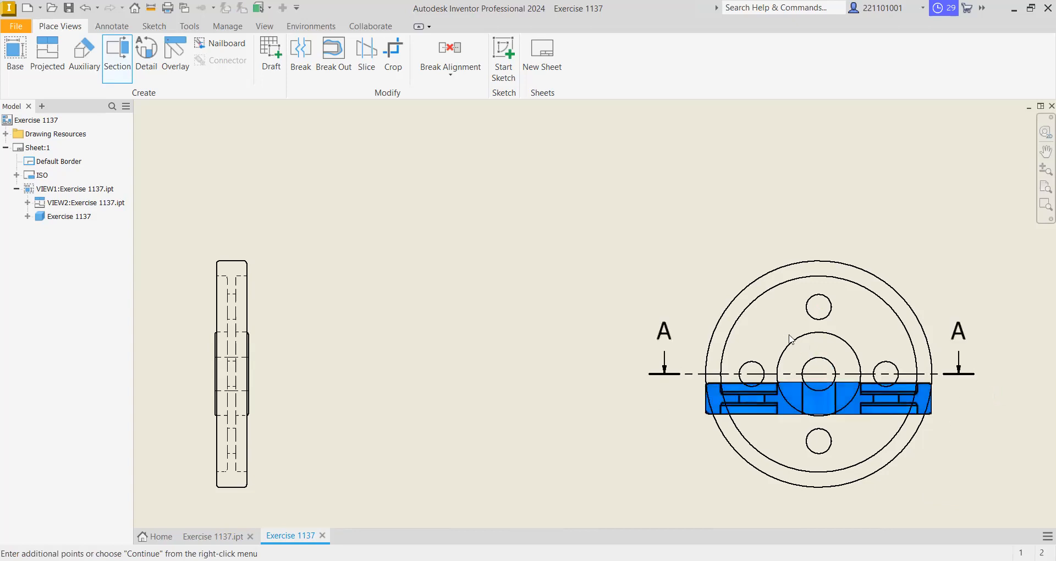
scroll(737, 304, up, 2)
scroll(737, 305, down, 5)
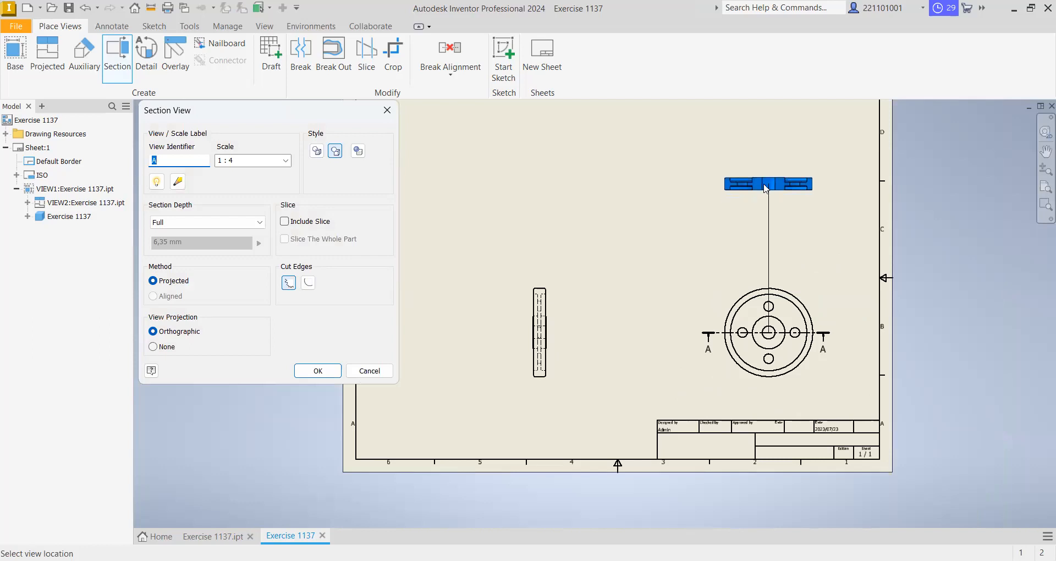
click(766, 189)
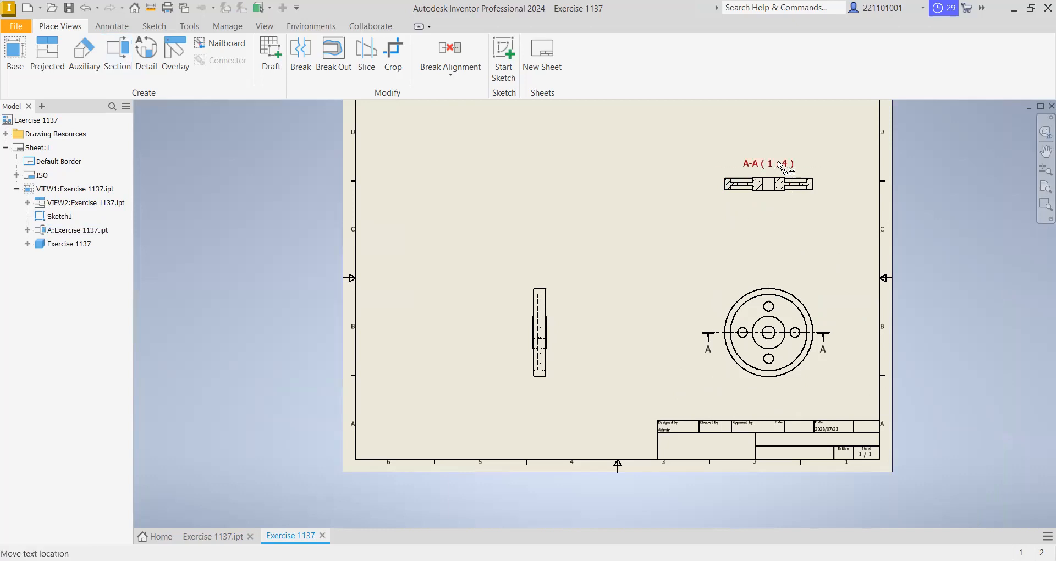
- Move the section view's A-A label further above the section
scroll(778, 166, up, 3)
scroll(779, 166, down, 4)
scroll(785, 160, down, 2)
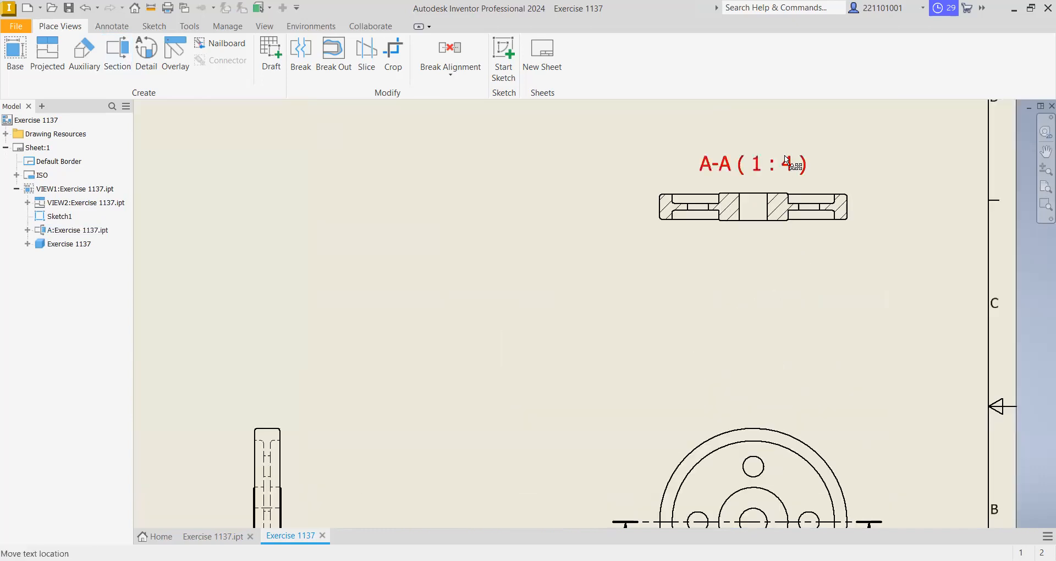
scroll(791, 153, down, 3)
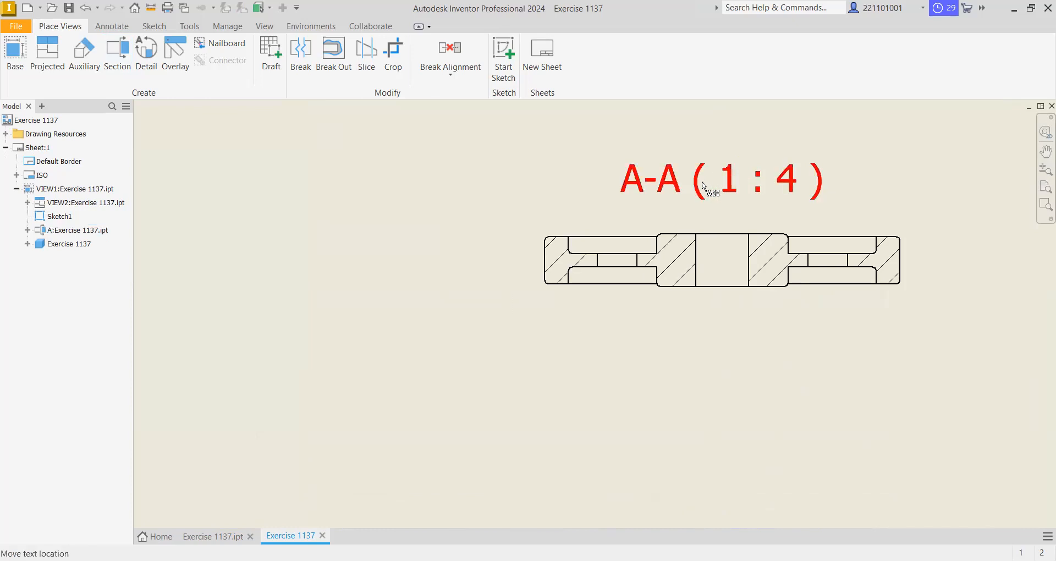
drag(704, 178, 699, 129)
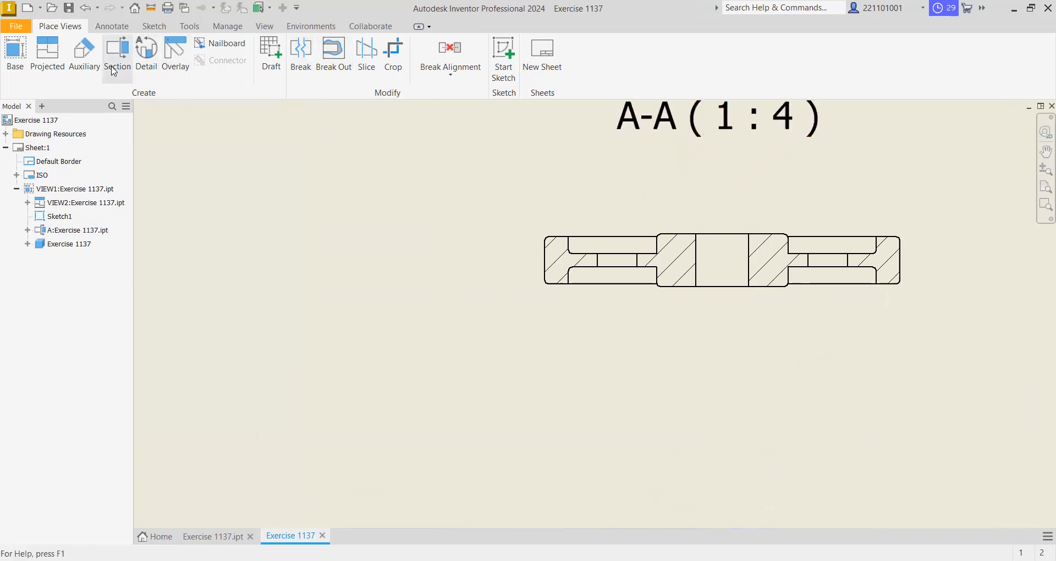
- Add a radius dimension to the hub's upper-right rounded corner in the section view, placing it above and to the right
click(111, 26)
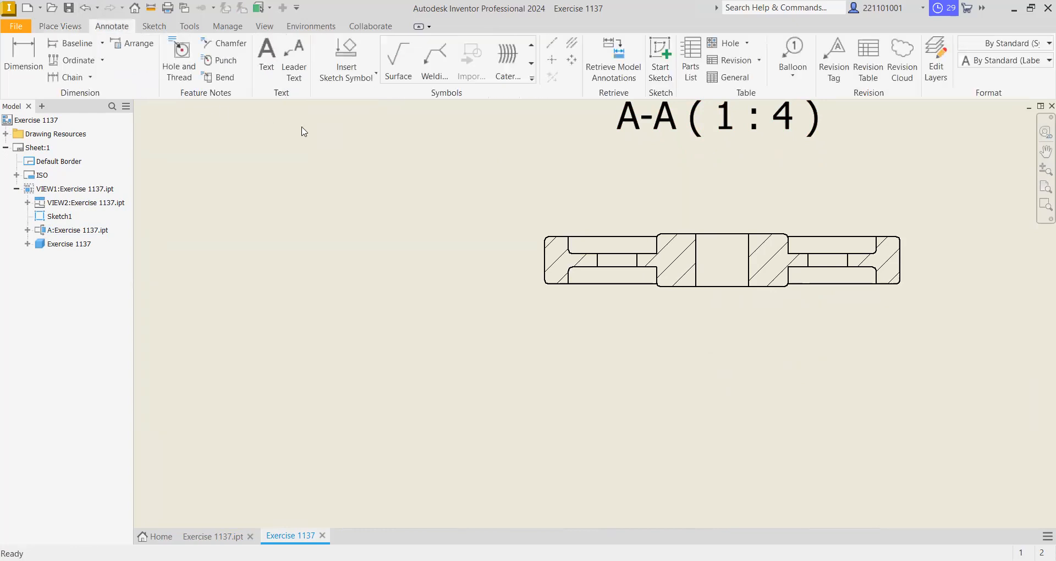
click(34, 50)
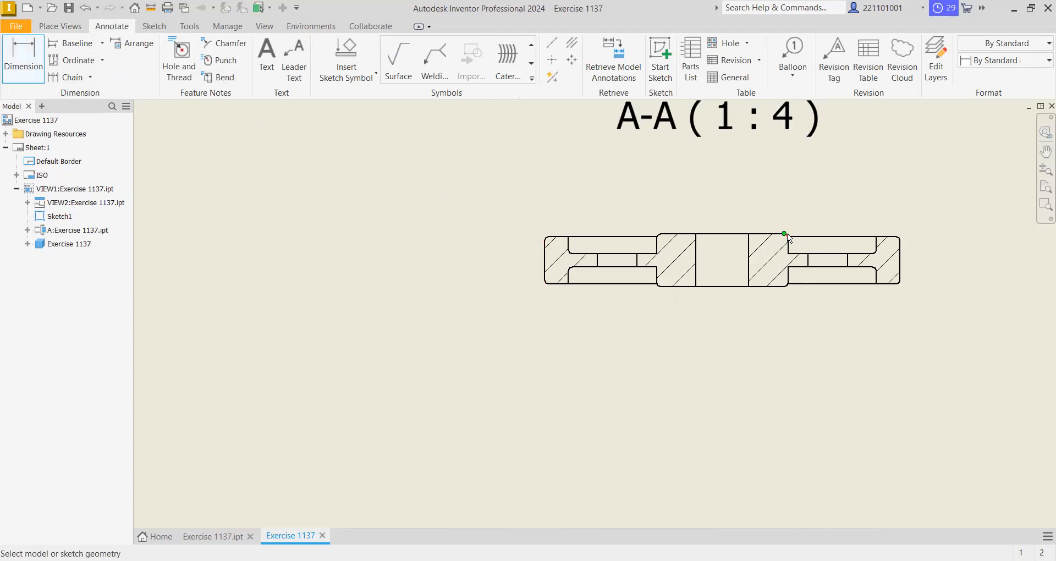
scroll(788, 242, up, 2)
scroll(788, 240, down, 4)
scroll(787, 234, up, 5)
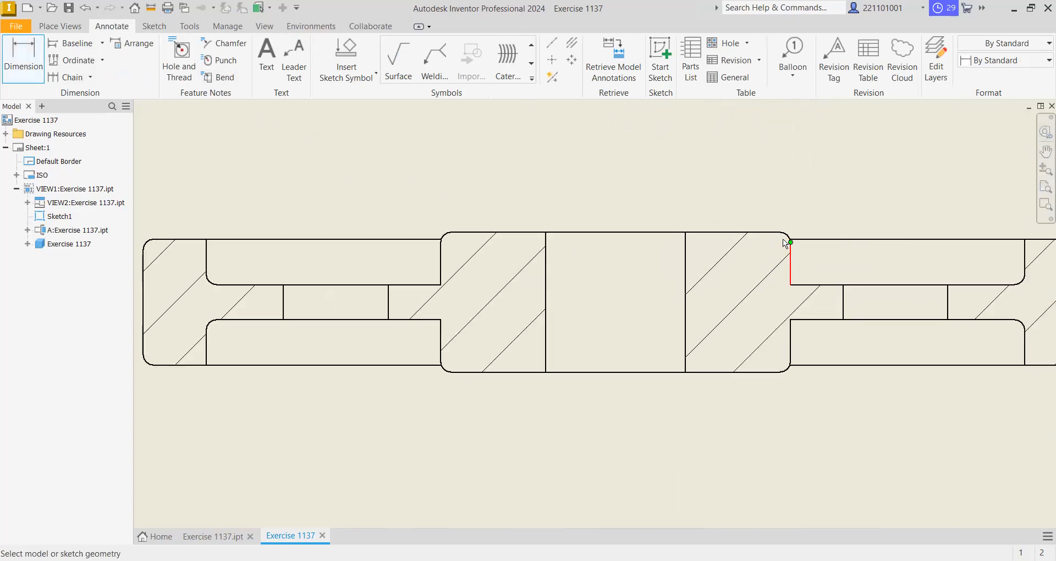
scroll(784, 235, down, 1)
scroll(785, 238, up, 5)
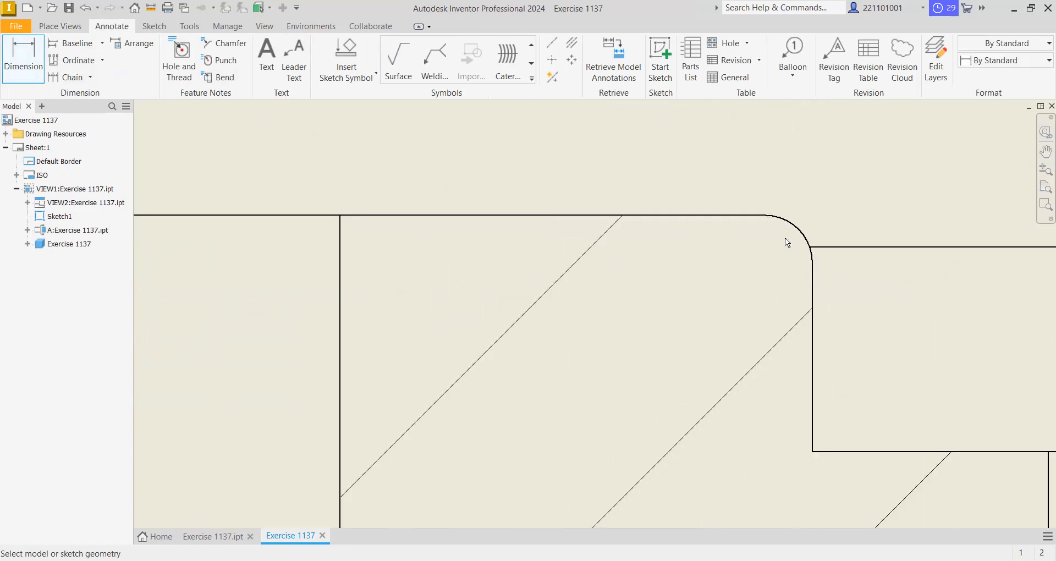
click(804, 216)
scroll(804, 217, down, 6)
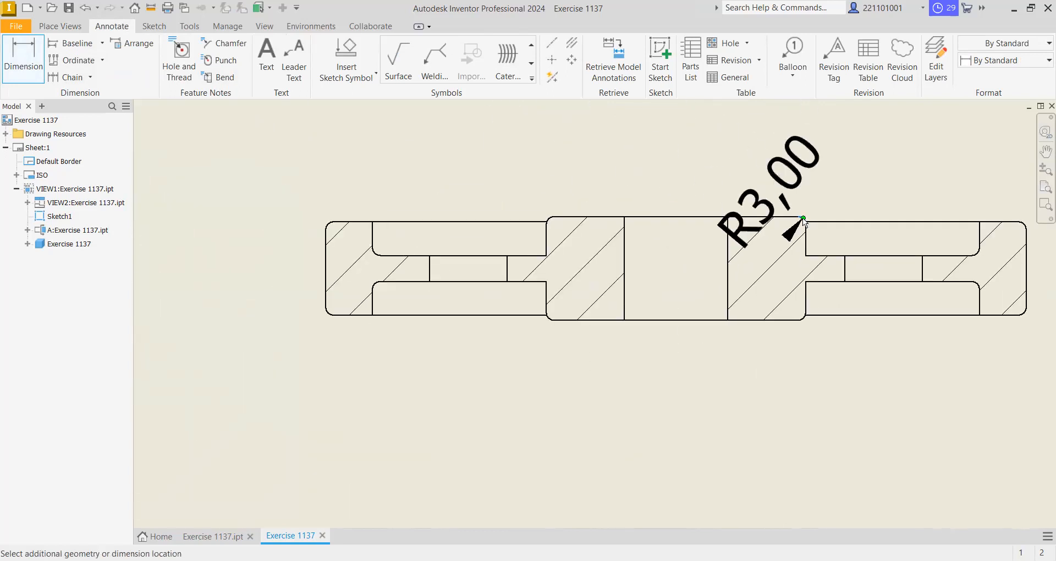
click(875, 163)
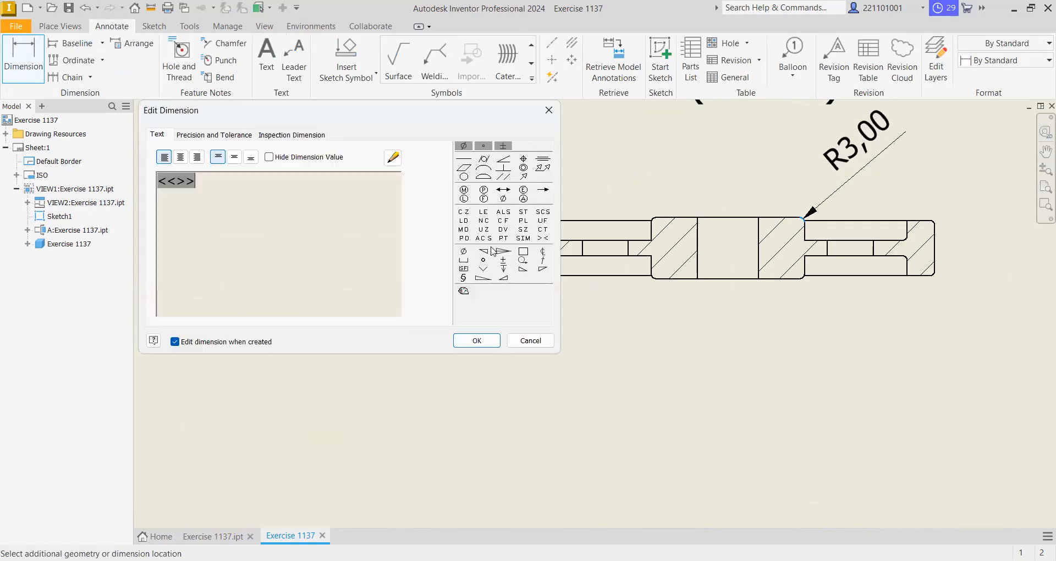
- Set the fillet radius dimension's primary unit precision to 0 decimals and accept it
click(217, 137)
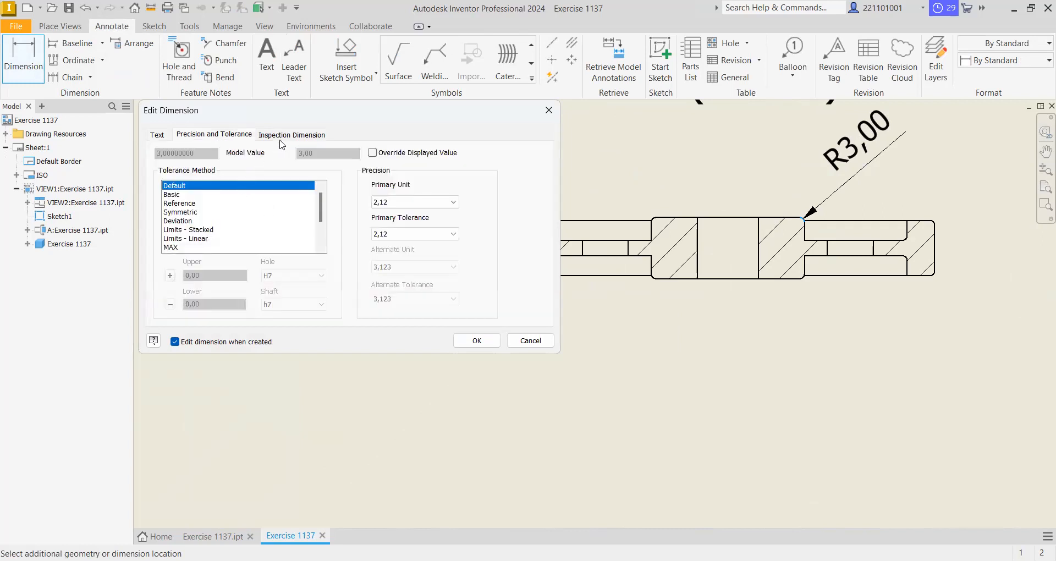
click(159, 135)
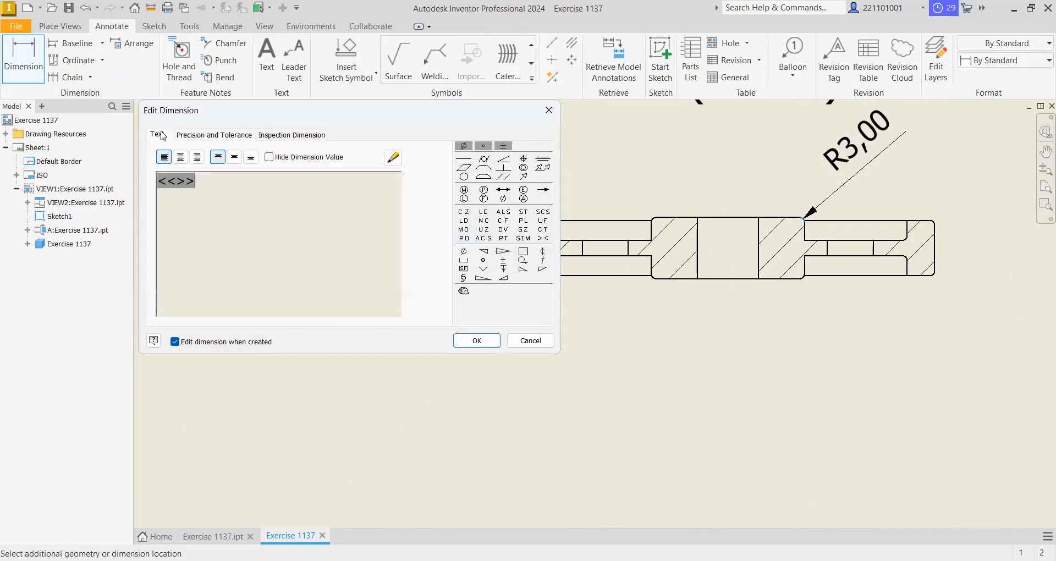
click(288, 138)
click(237, 137)
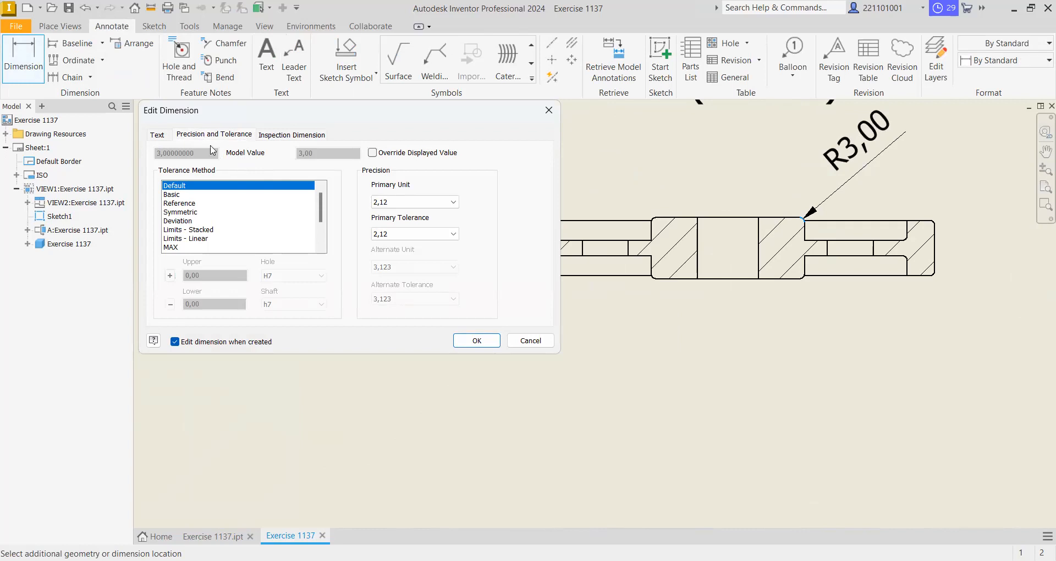
click(418, 205)
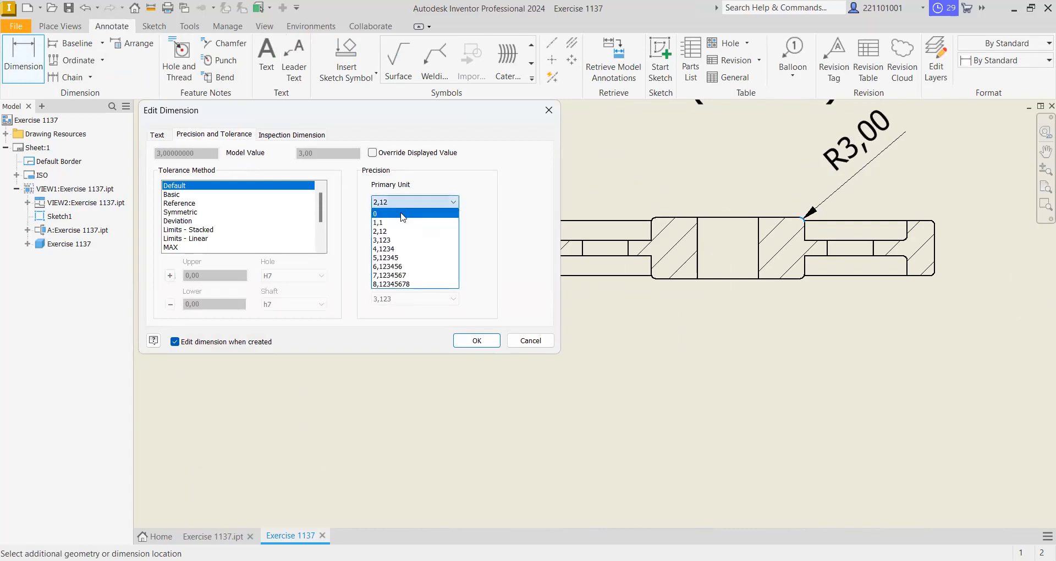
click(403, 217)
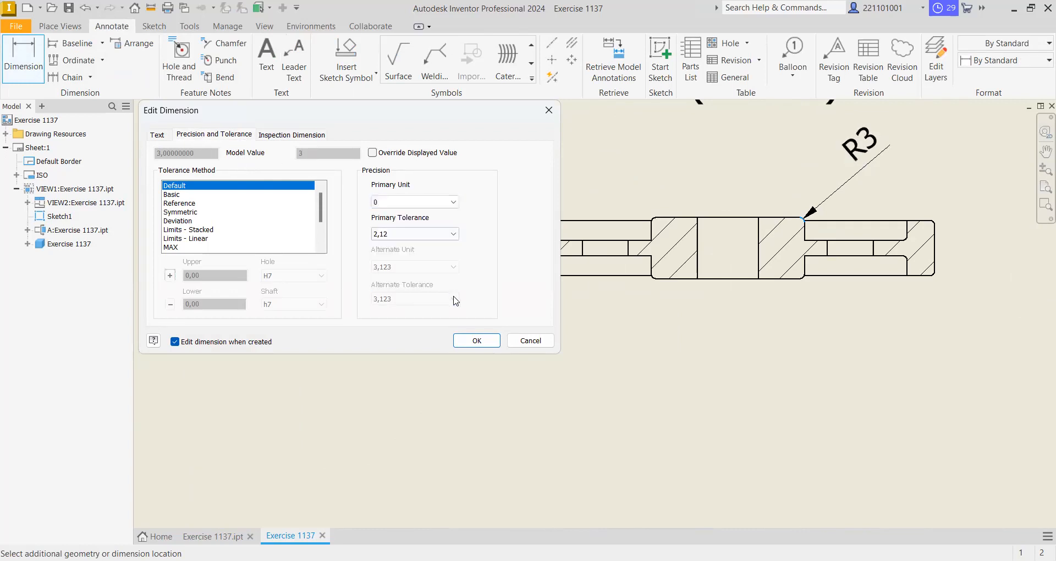
click(475, 342)
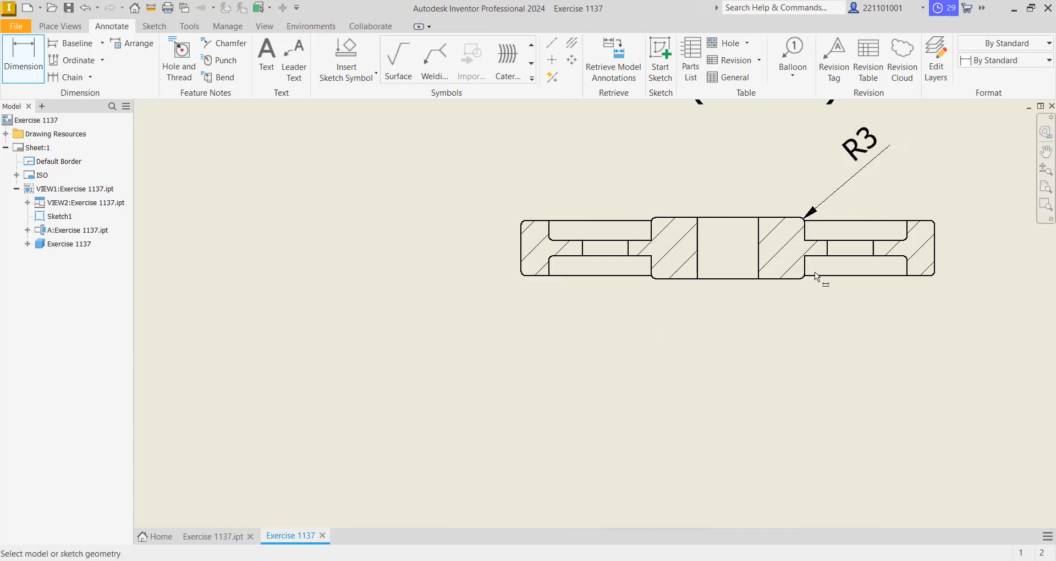
- Dimension the central bore's diameter below the section view, with primary unit precision 0
click(698, 257)
click(759, 258)
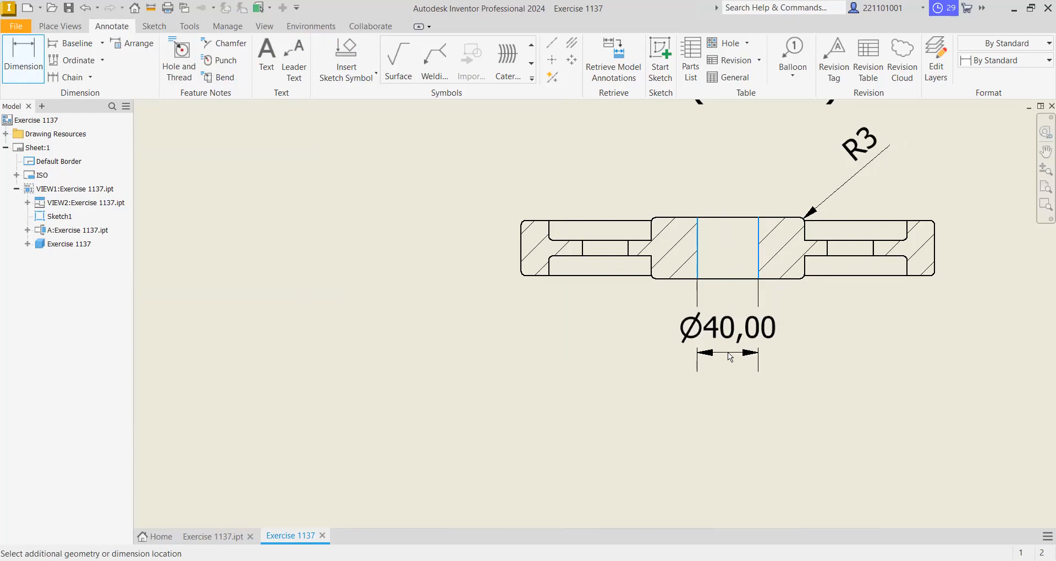
click(732, 342)
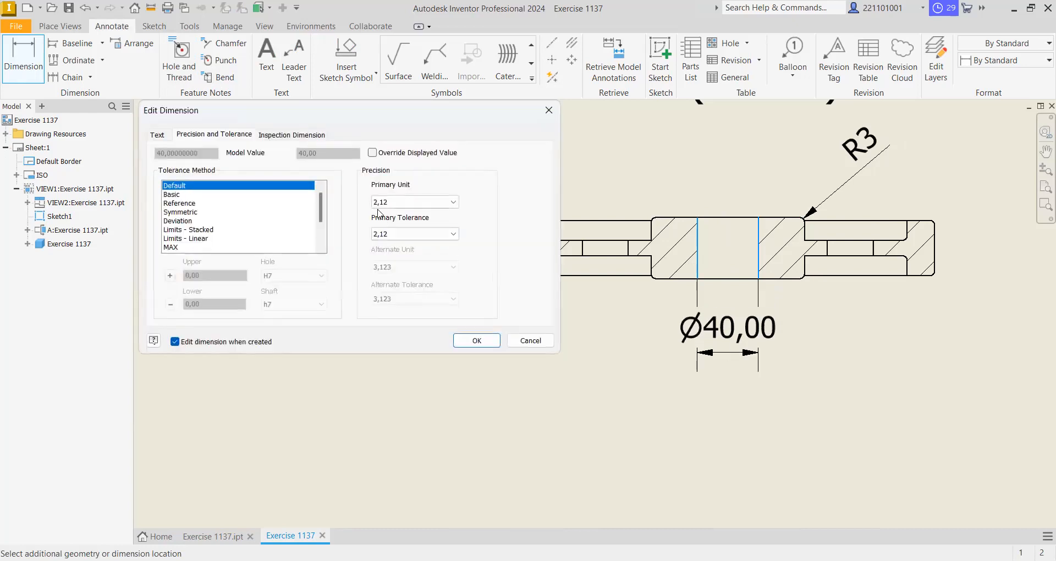
click(414, 203)
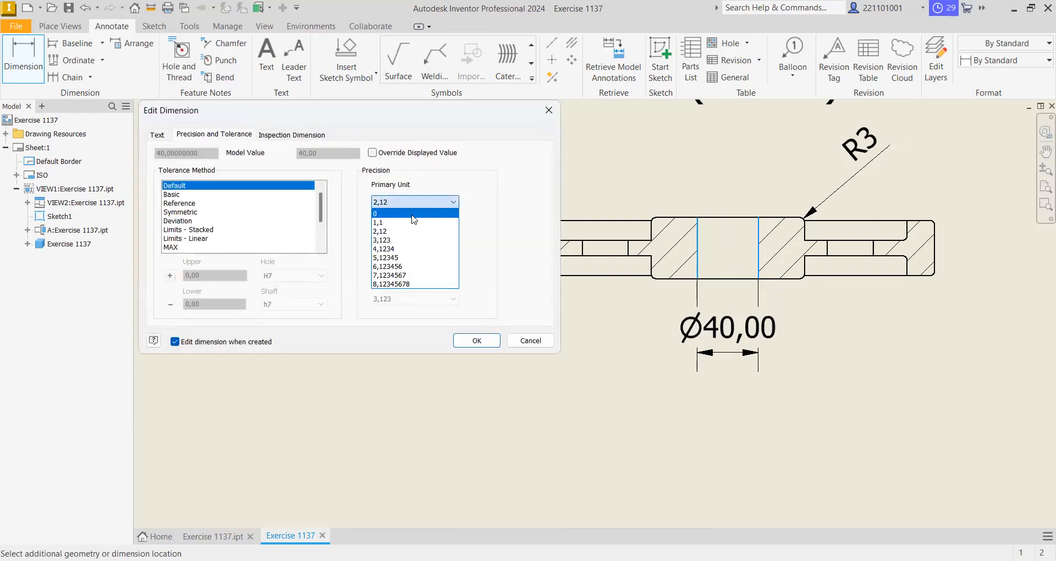
click(412, 214)
key(Return)
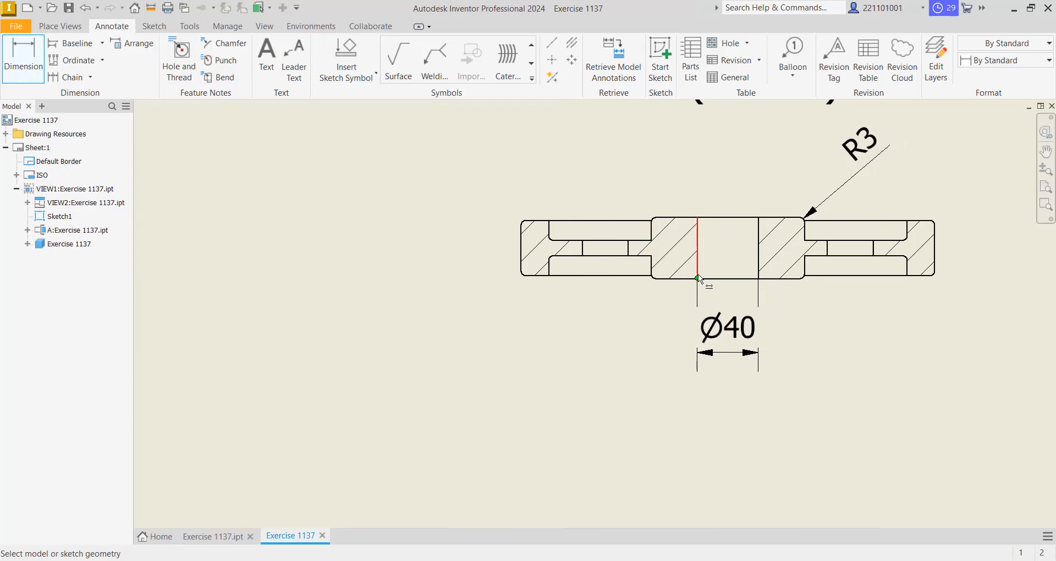
click(717, 294)
scroll(908, 237, down, 8)
scroll(908, 237, up, 10)
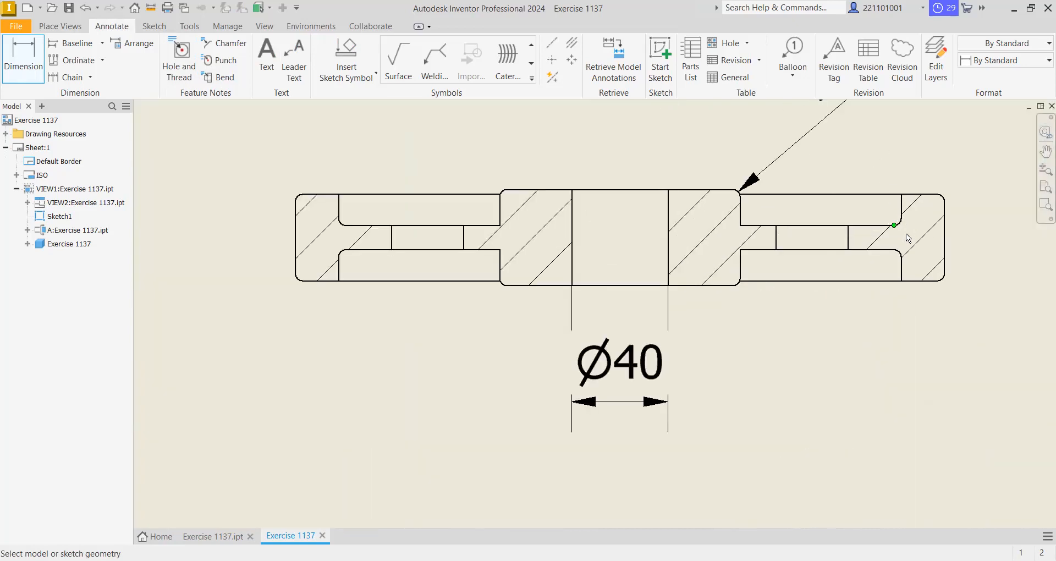
click(886, 205)
scroll(886, 204, up, 4)
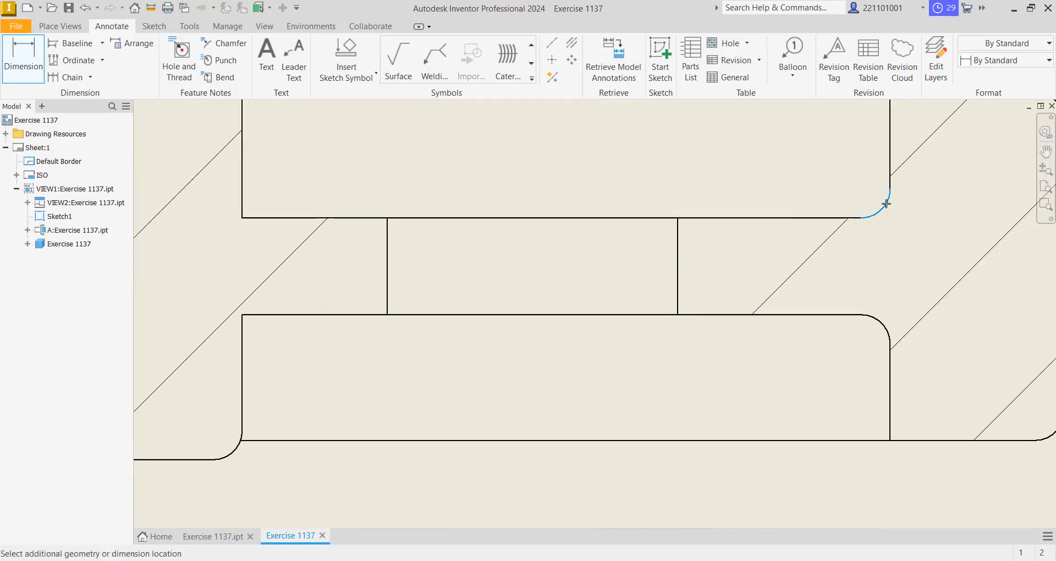
scroll(886, 204, down, 4)
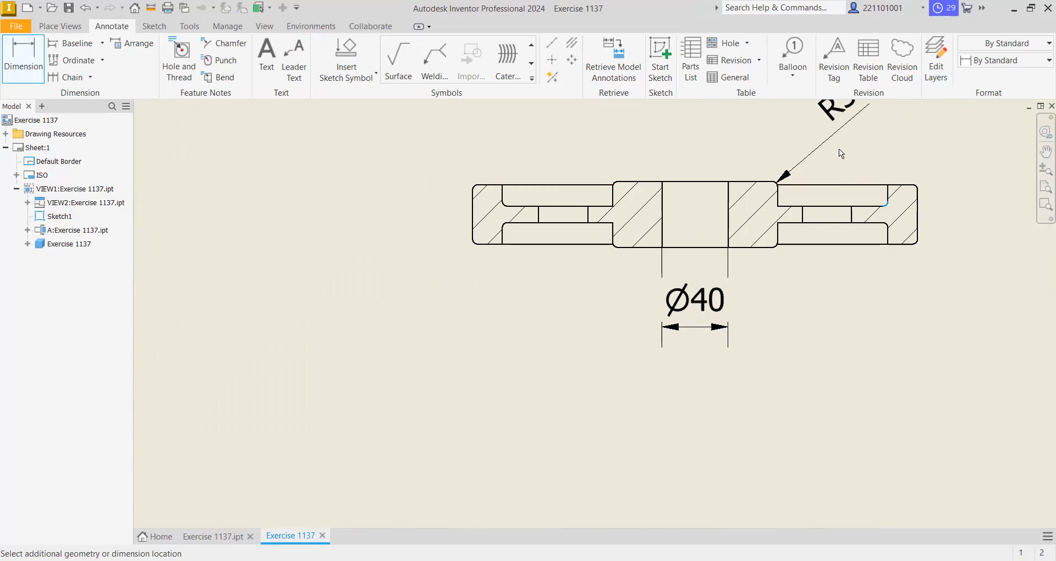
scroll(859, 173, up, 2)
scroll(859, 176, down, 12)
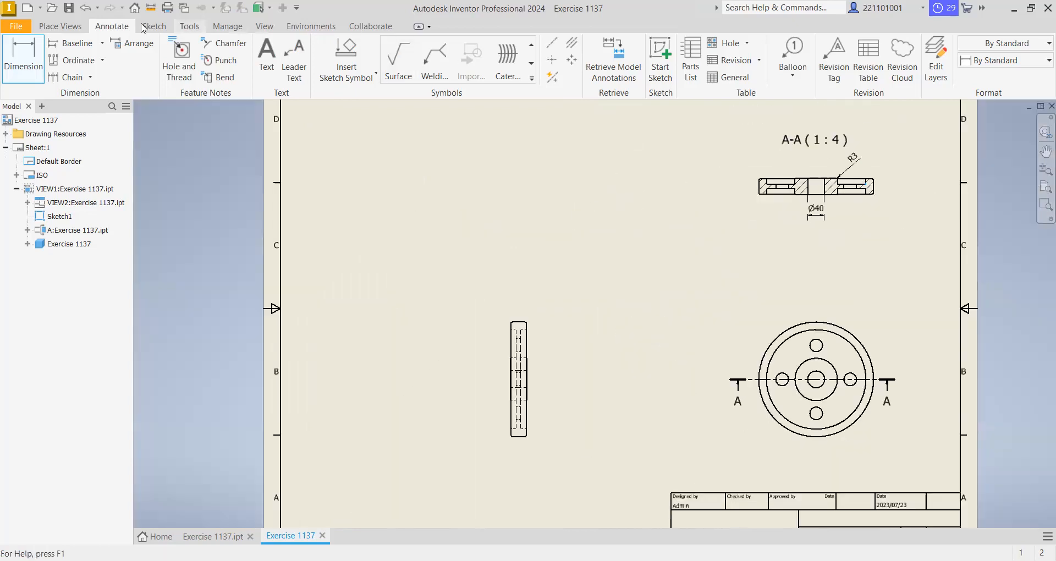
- Add a radius dimension to the upper-right recess's rounded outer corner in the section view, placed above the section, with primary unit precision 0
click(29, 59)
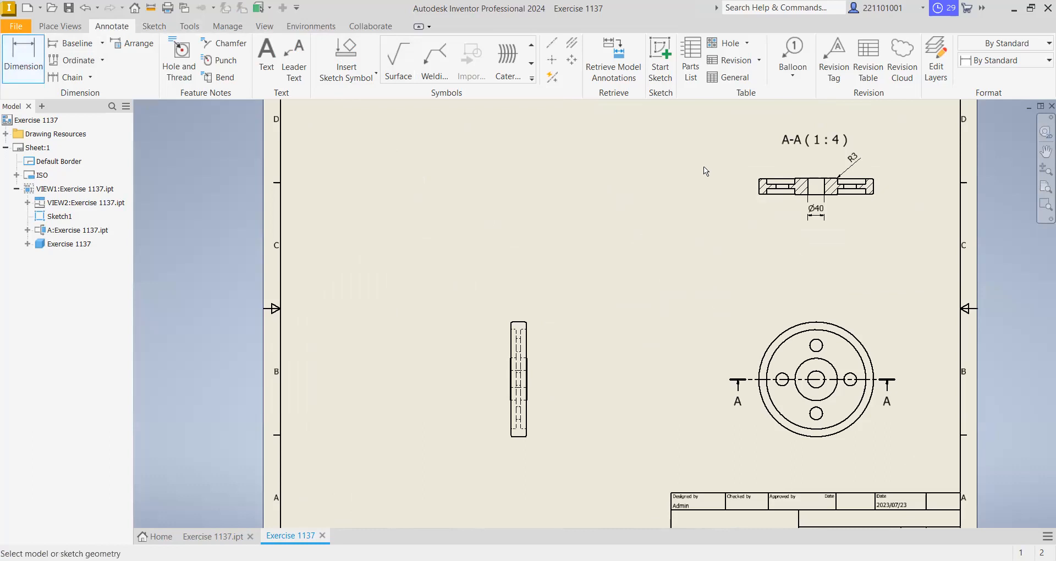
scroll(866, 166, up, 6)
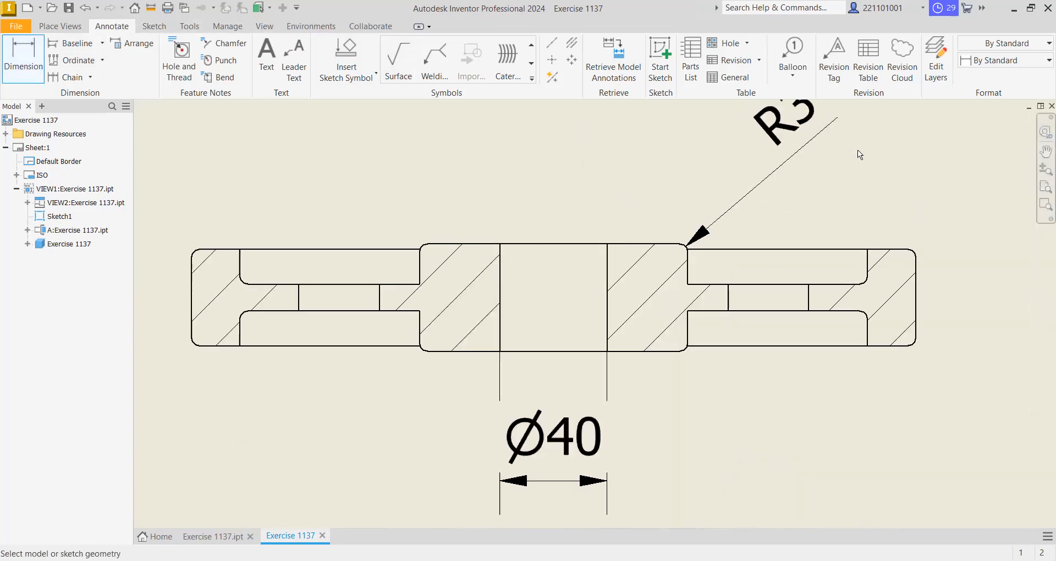
scroll(863, 317, down, 6)
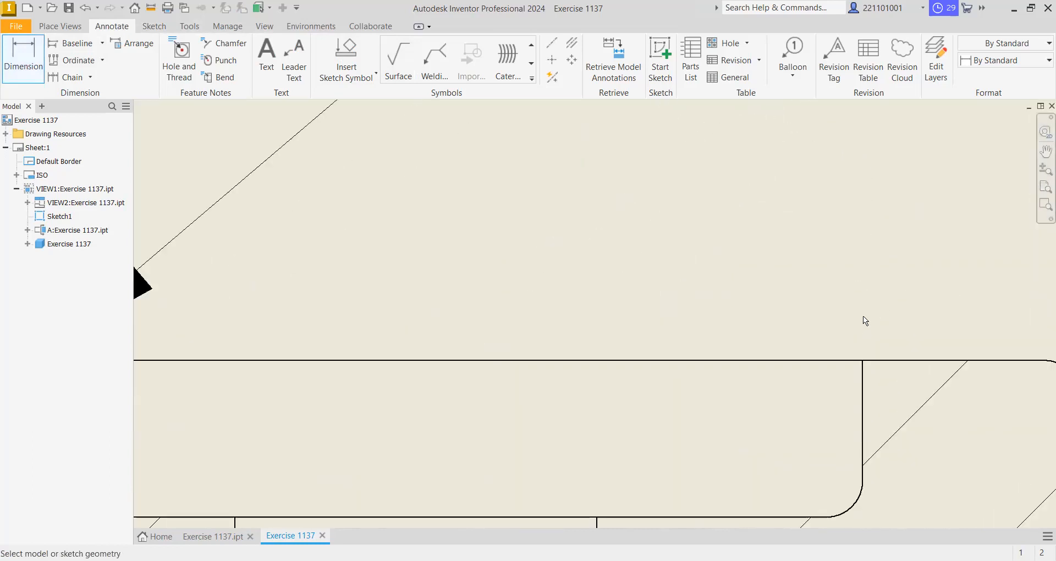
scroll(861, 336, up, 5)
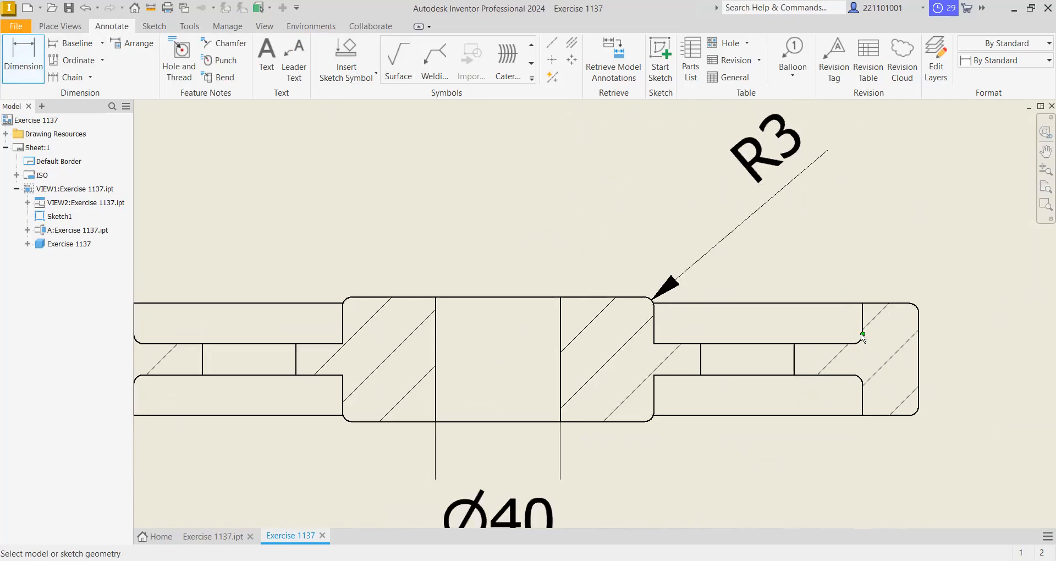
scroll(862, 337, up, 4)
click(872, 366)
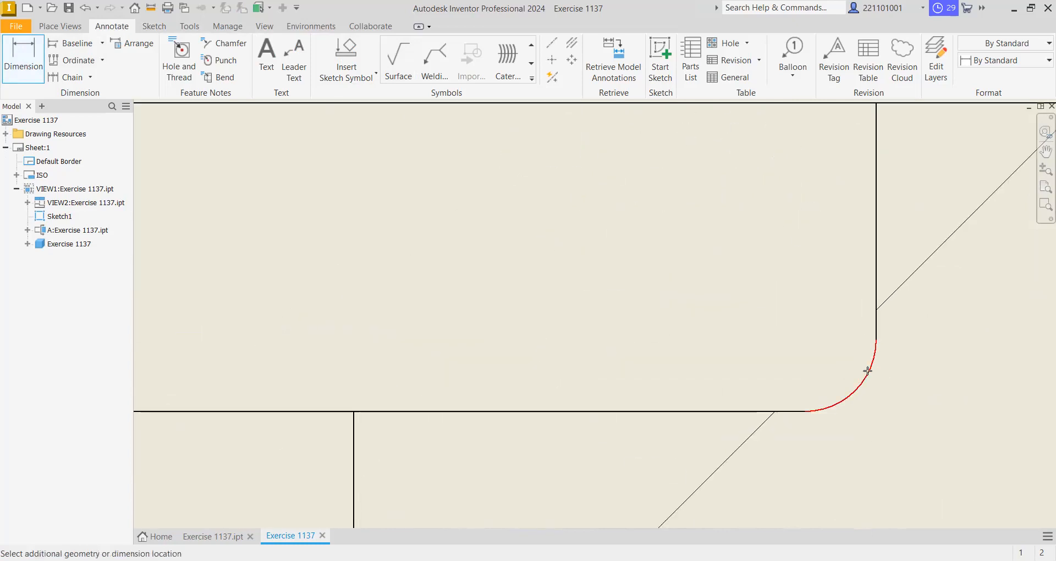
scroll(861, 329, down, 8)
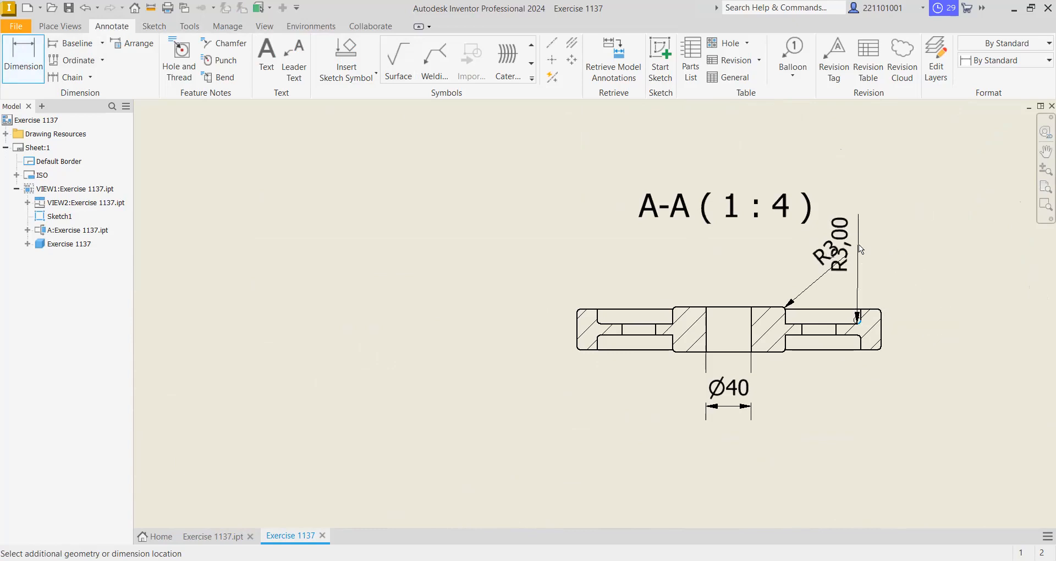
click(859, 247)
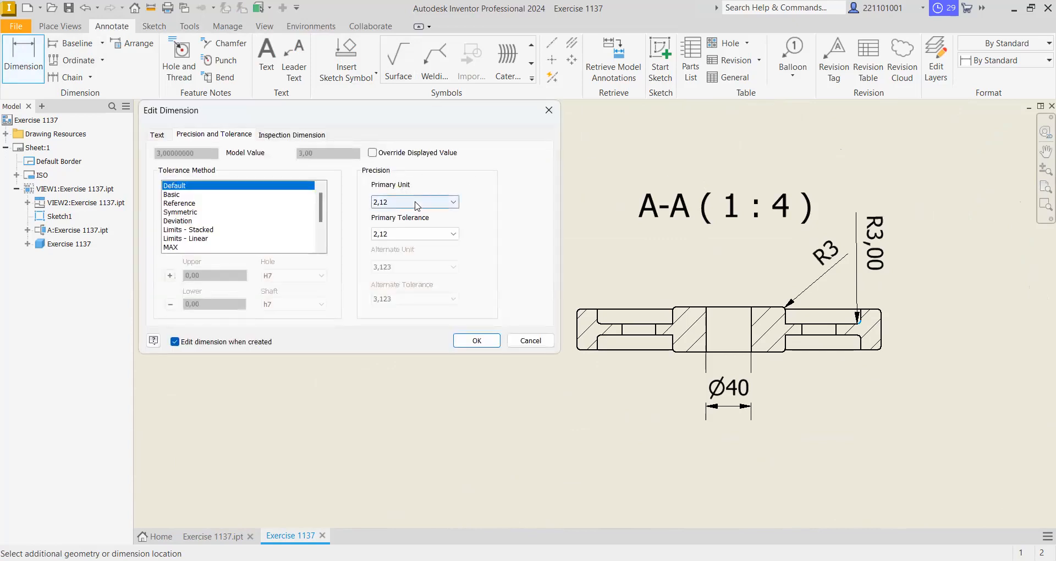
click(418, 202)
click(420, 214)
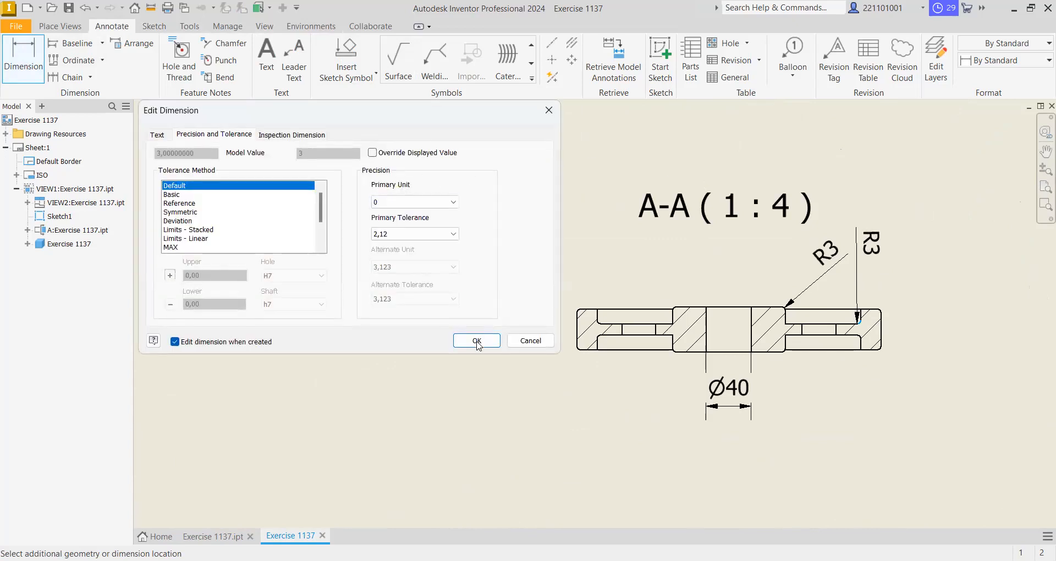
click(477, 341)
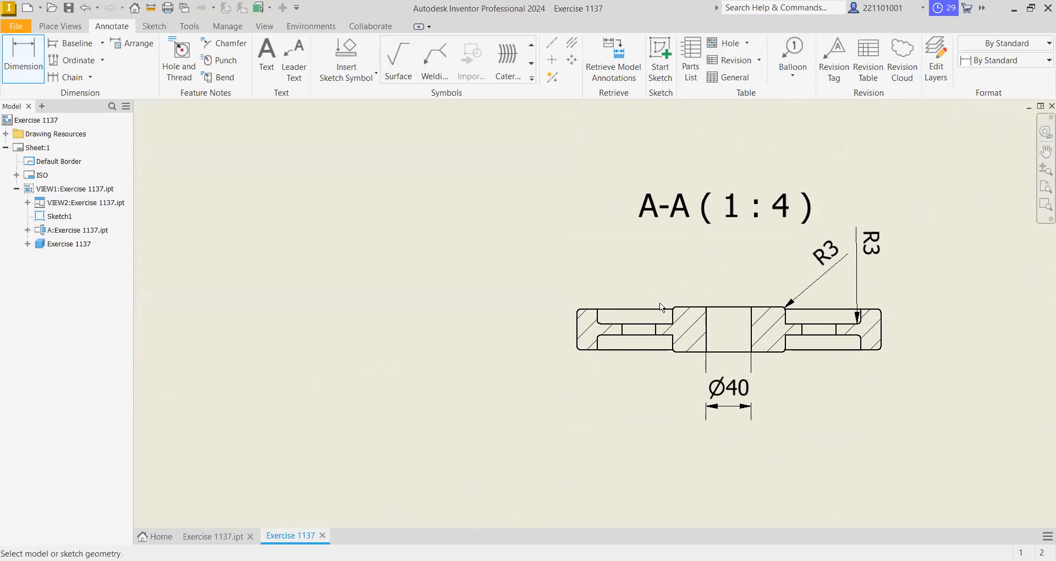
scroll(660, 307, up, 2)
scroll(677, 306, down, 6)
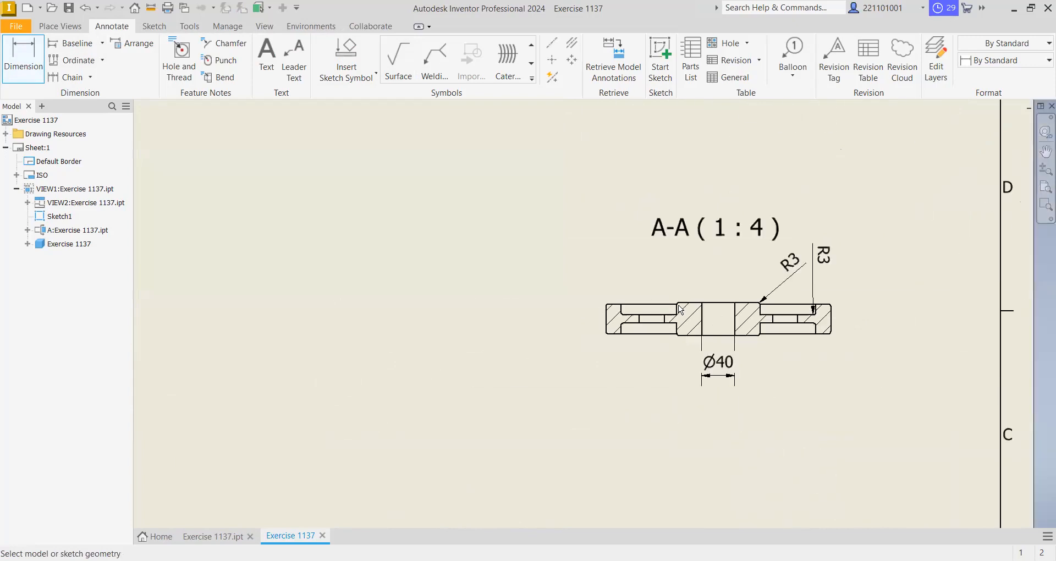
scroll(689, 304, up, 2)
scroll(689, 298, down, 5)
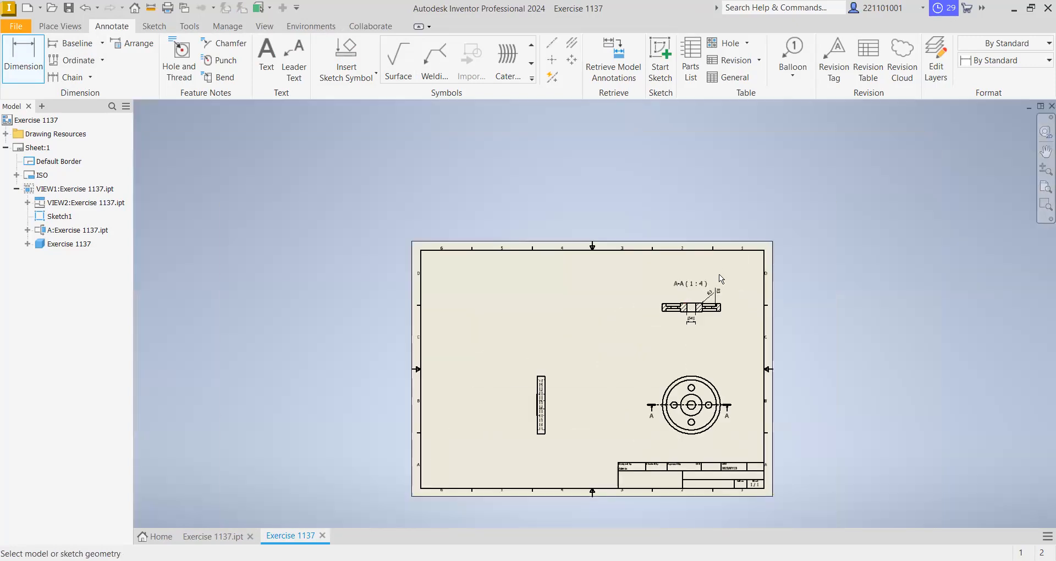
right_click(719, 274)
click(755, 258)
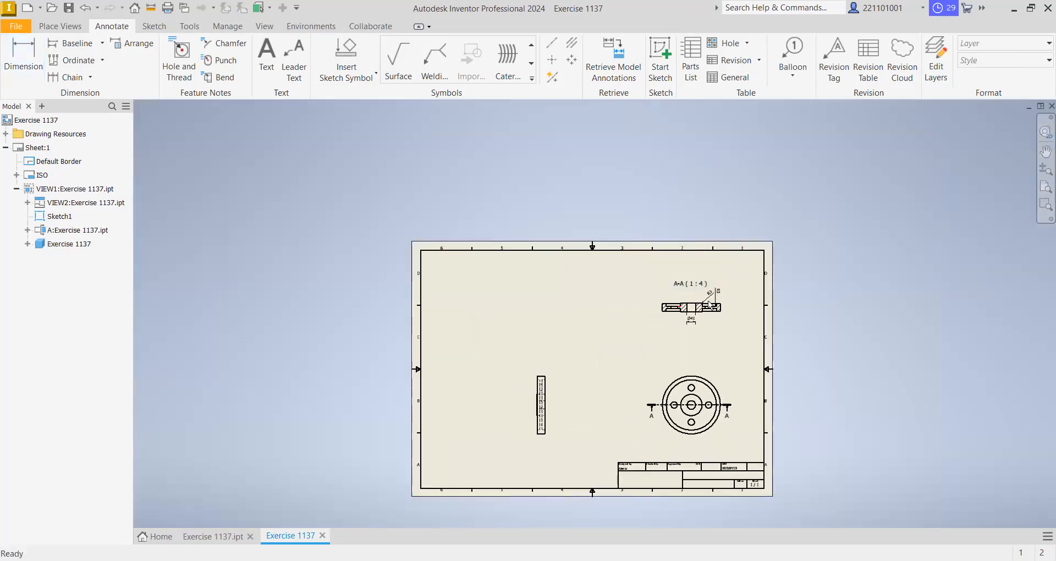
right_click(734, 265)
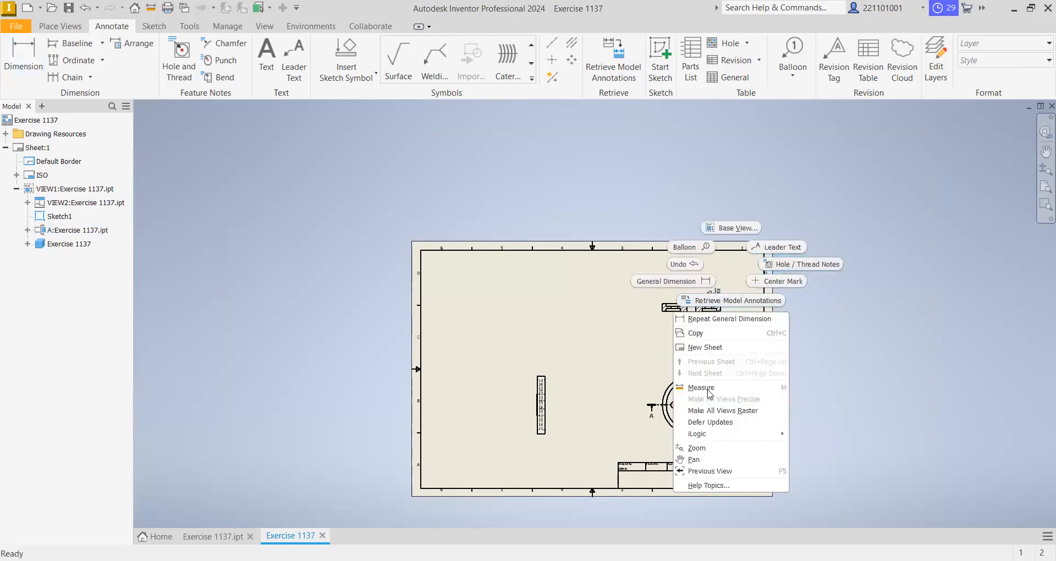
click(691, 246)
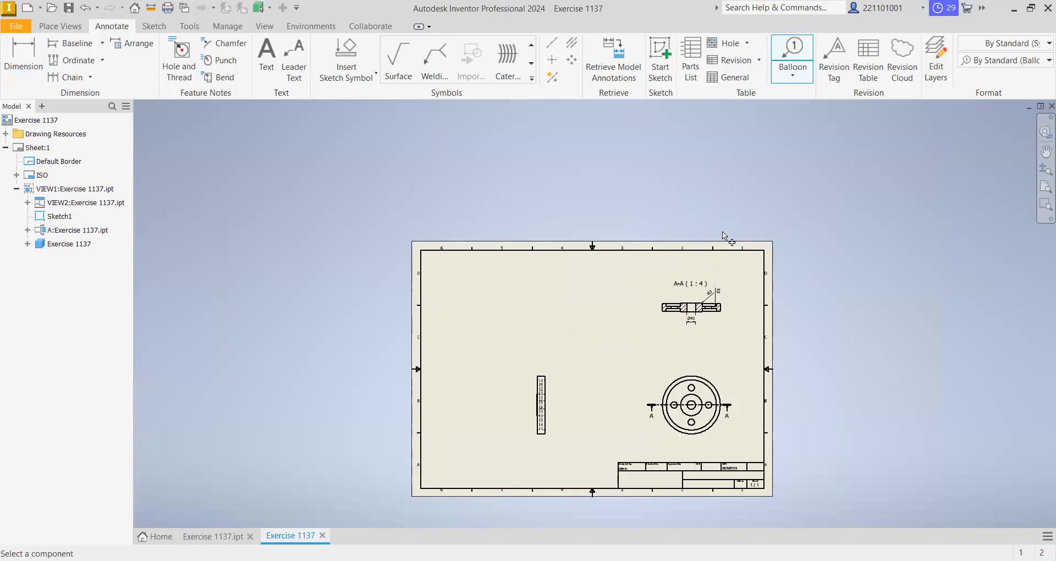
scroll(653, 304, down, 6)
scroll(700, 283, up, 5)
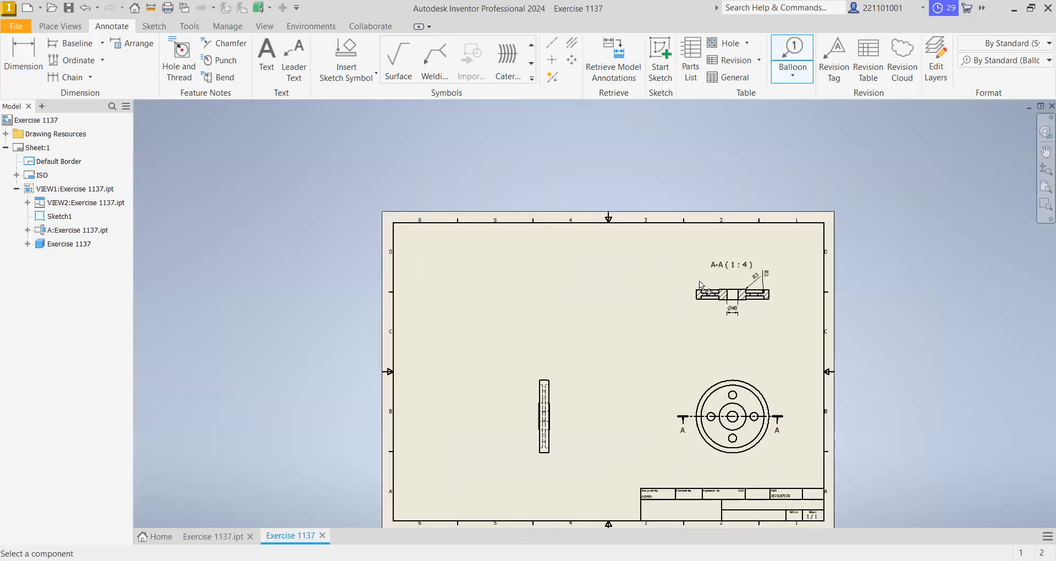
right_click(623, 261)
click(572, 254)
- Dimension the rim's width in the side view, placing the dimension just below the view
right_click(616, 266)
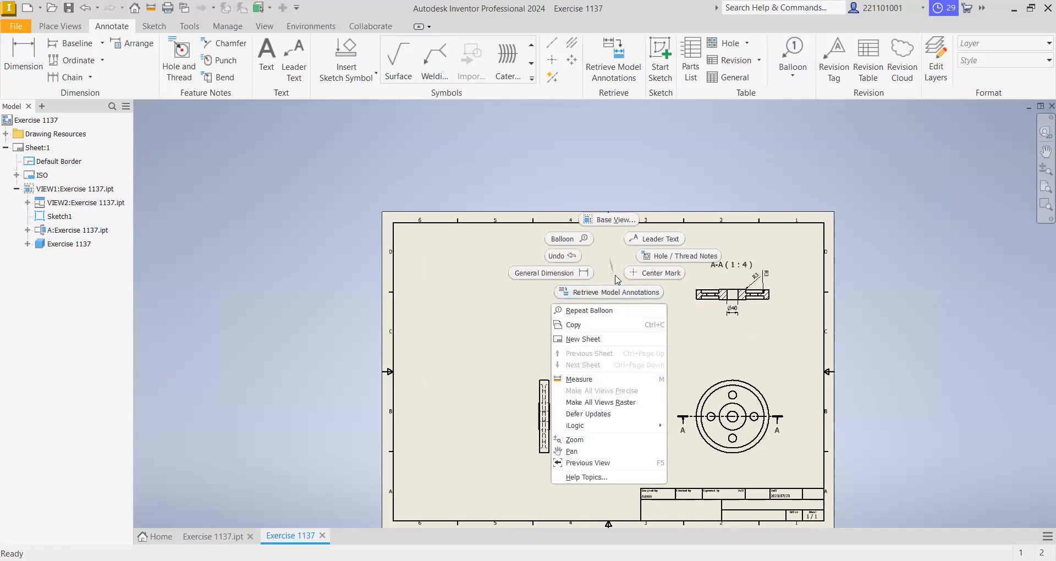
click(600, 451)
mouse_move(635, 348)
mouse_down()
mouse_move(653, 268)
mouse_move(632, 280)
mouse_up()
scroll(536, 350, up, 5)
scroll(535, 350, down, 12)
scroll(537, 351, up, 3)
scroll(547, 348, down, 3)
right_click(691, 273)
click(736, 273)
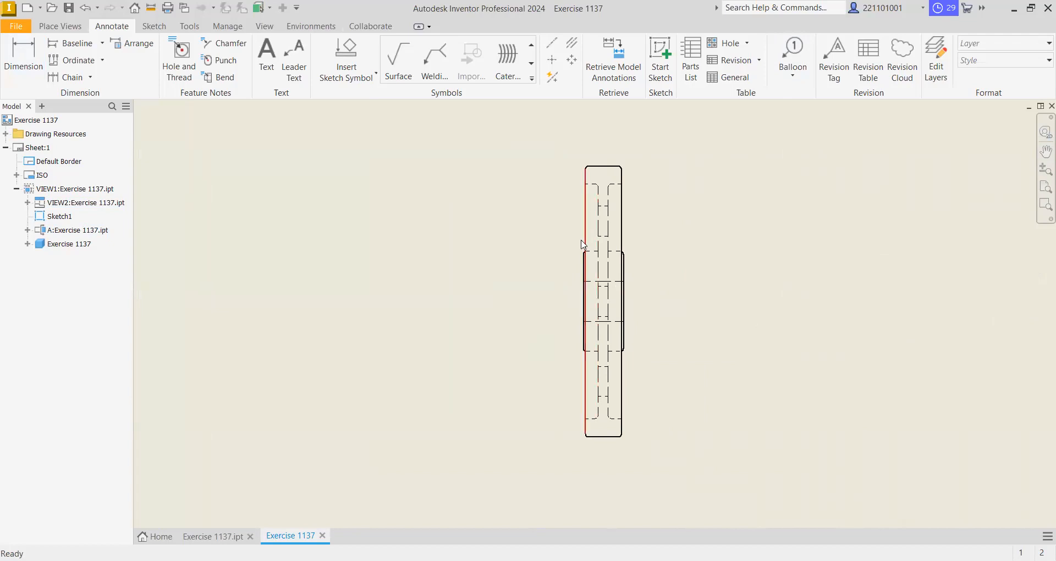
click(22, 58)
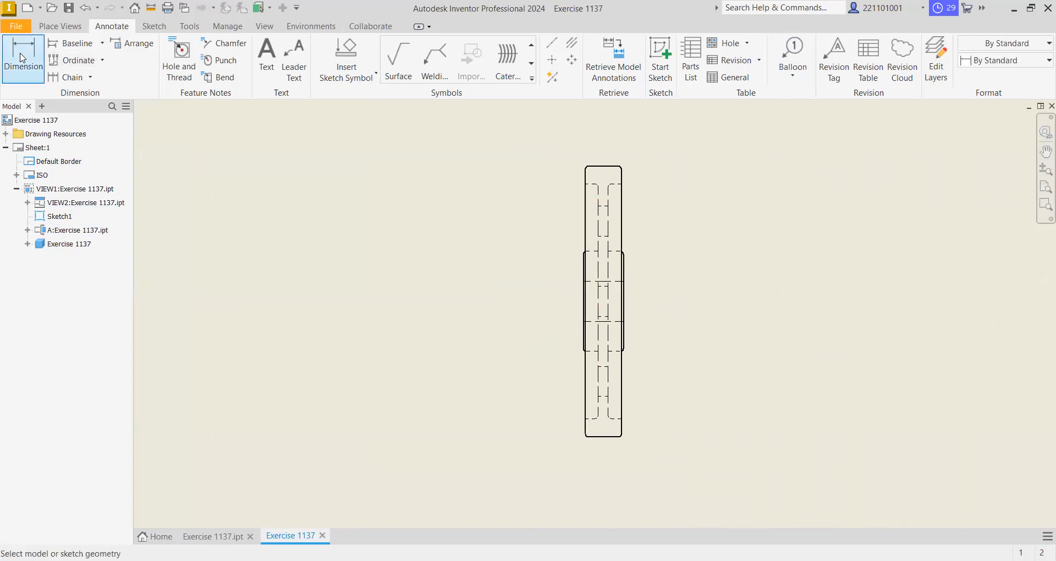
click(583, 310)
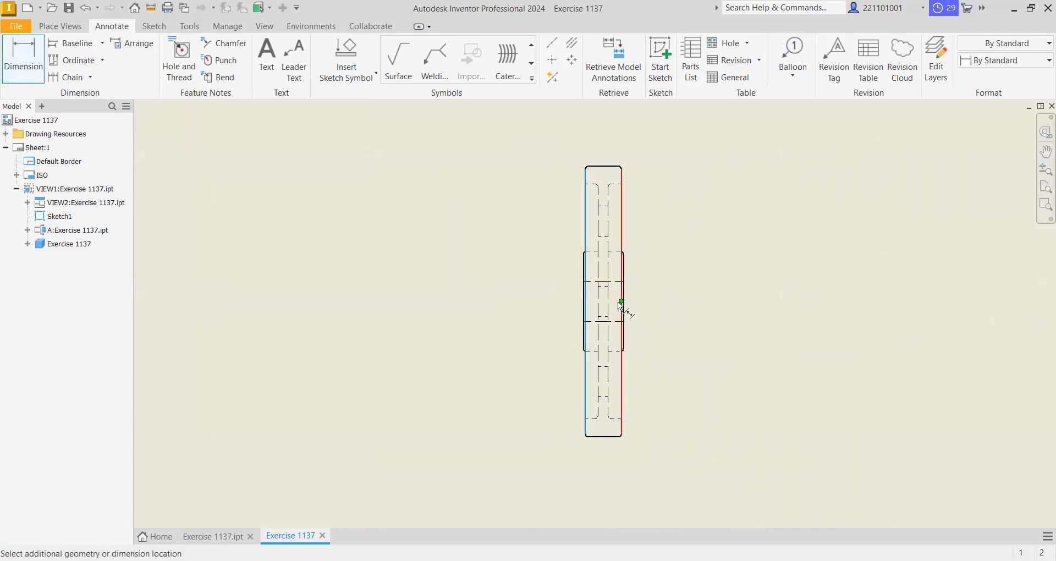
click(621, 321)
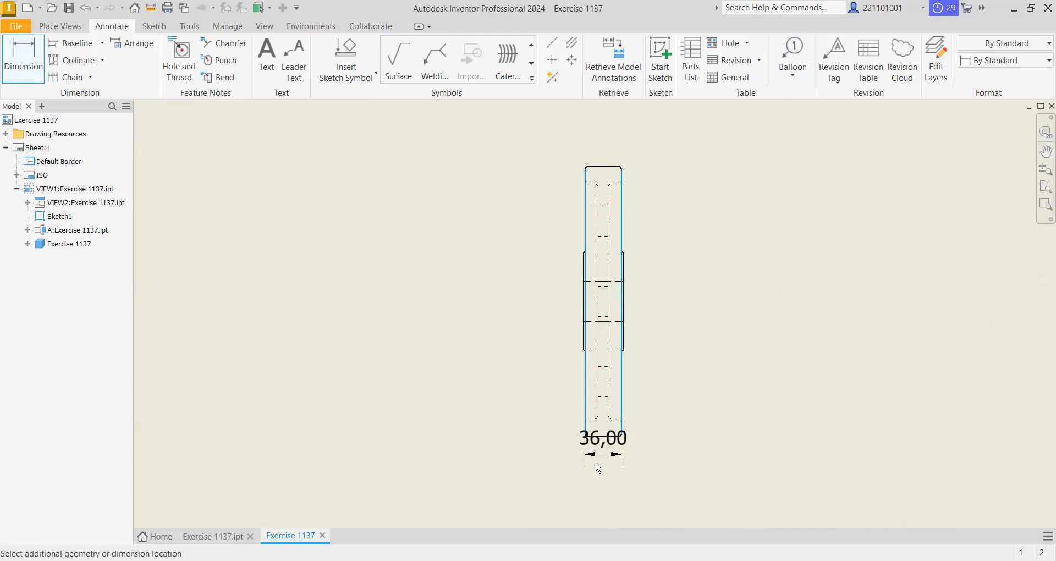
click(609, 482)
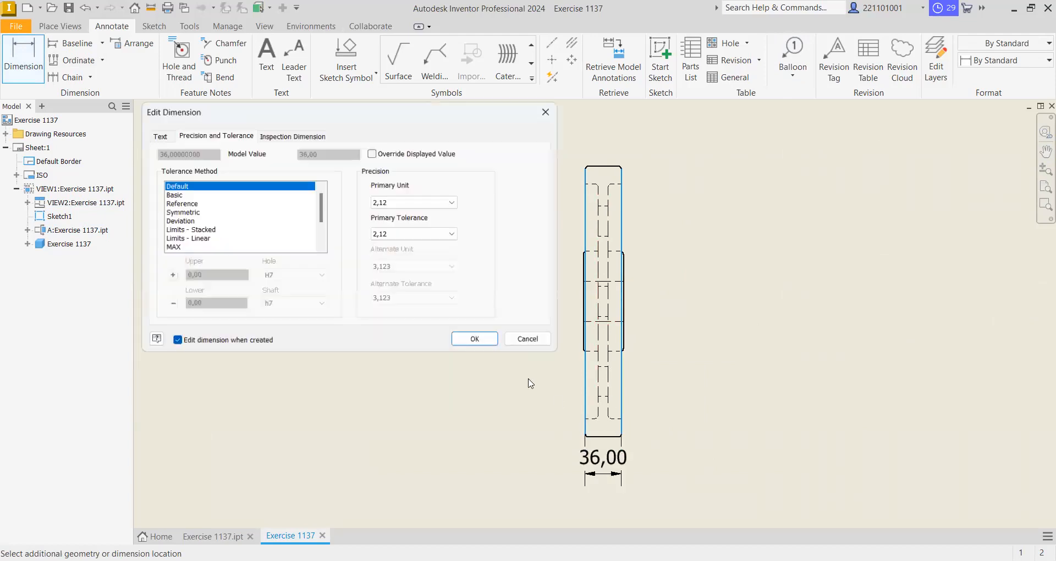
- Set the rim width dimension's primary unit precision to 0 decimals and accept it
click(405, 202)
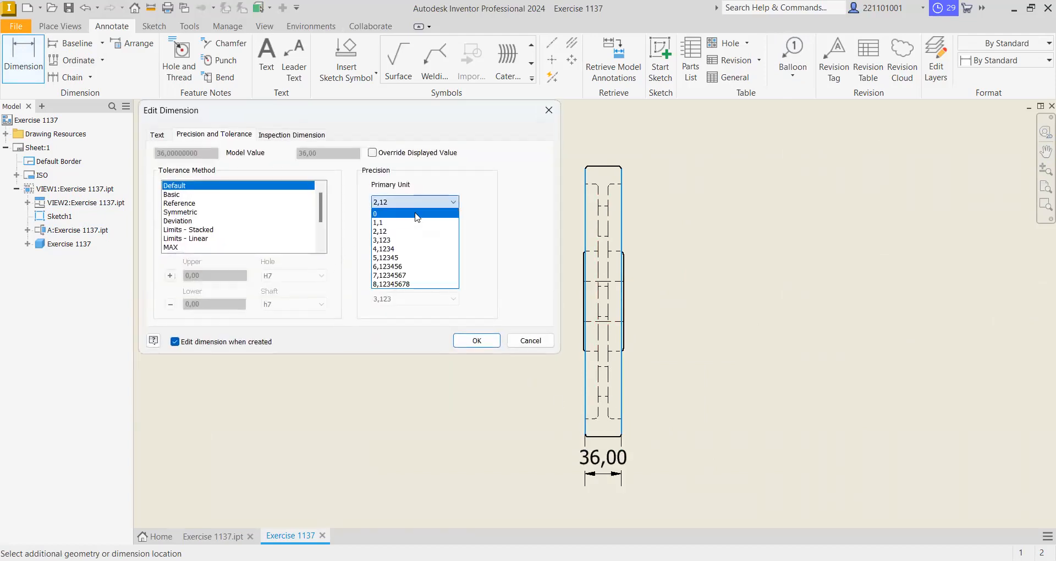
click(417, 215)
click(476, 341)
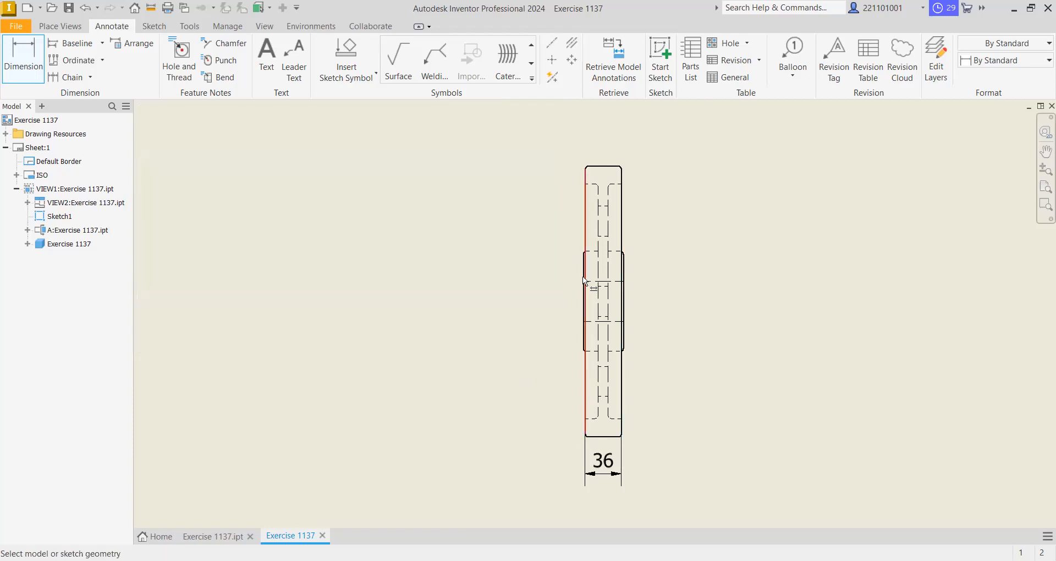
- Dimension the hub's width in the side view, placing it below the rim width dimension, with primary unit precision 0
scroll(582, 276, down, 5)
scroll(584, 270, up, 8)
click(589, 264)
click(682, 271)
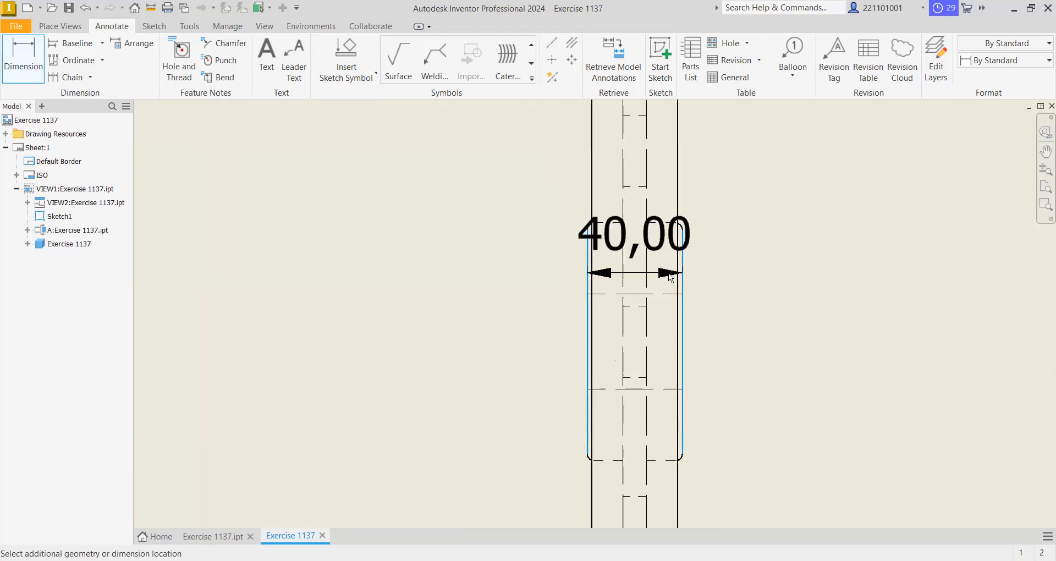
scroll(669, 273, up, 5)
scroll(669, 273, down, 8)
scroll(625, 247, down, 2)
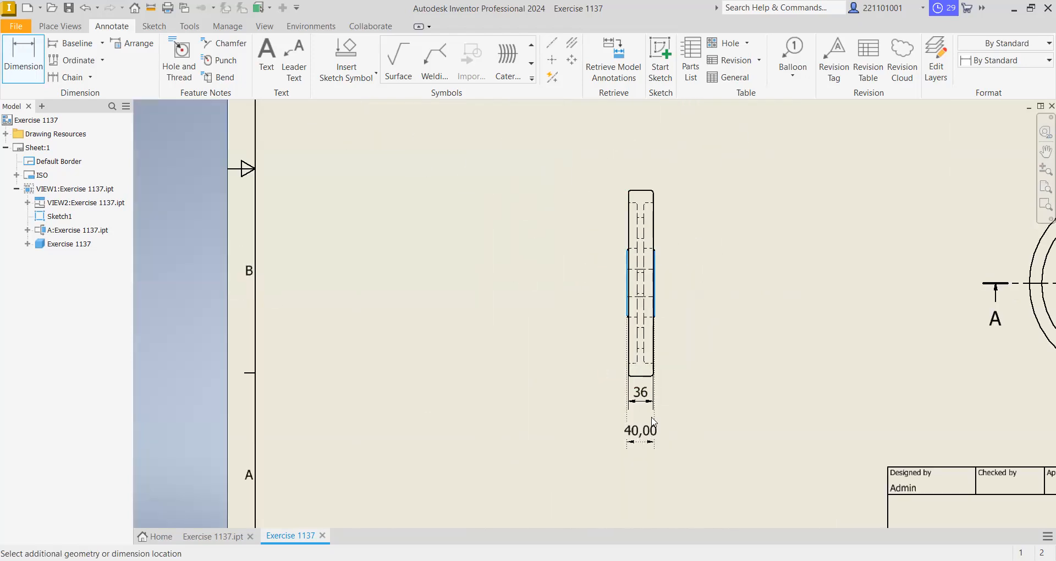
click(640, 443)
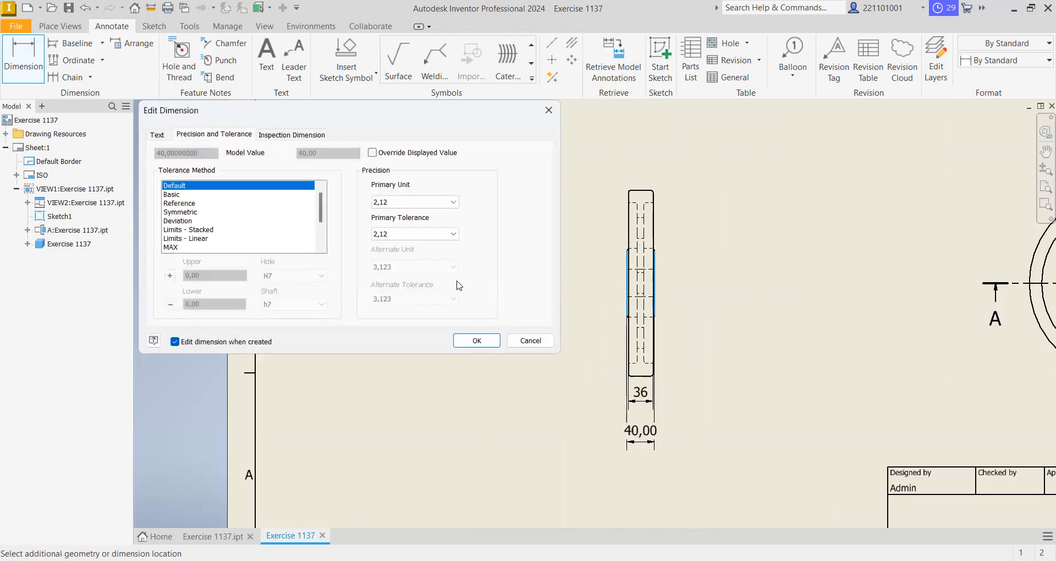
click(439, 201)
click(429, 214)
click(476, 341)
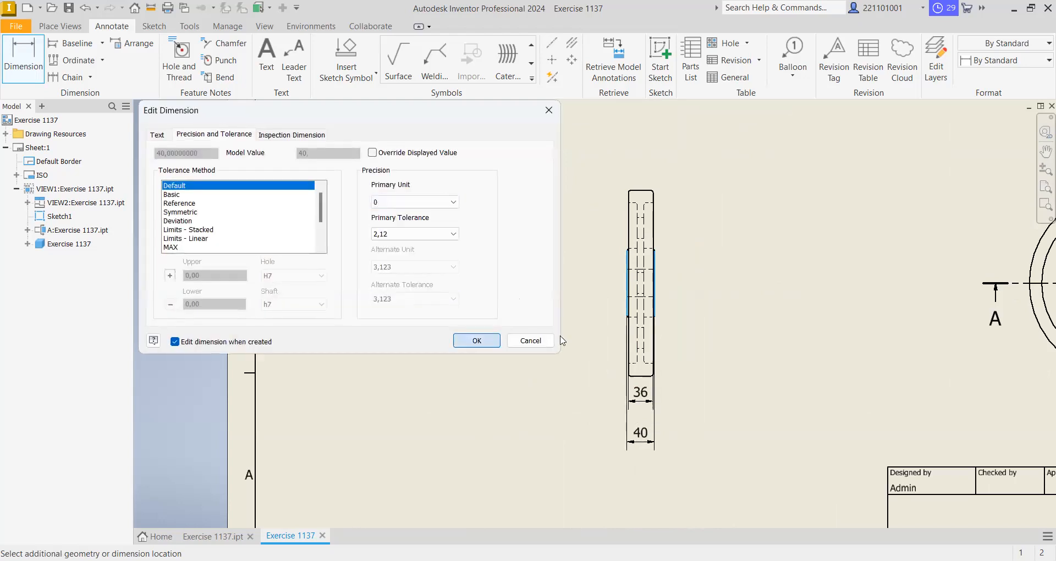
scroll(650, 244, down, 3)
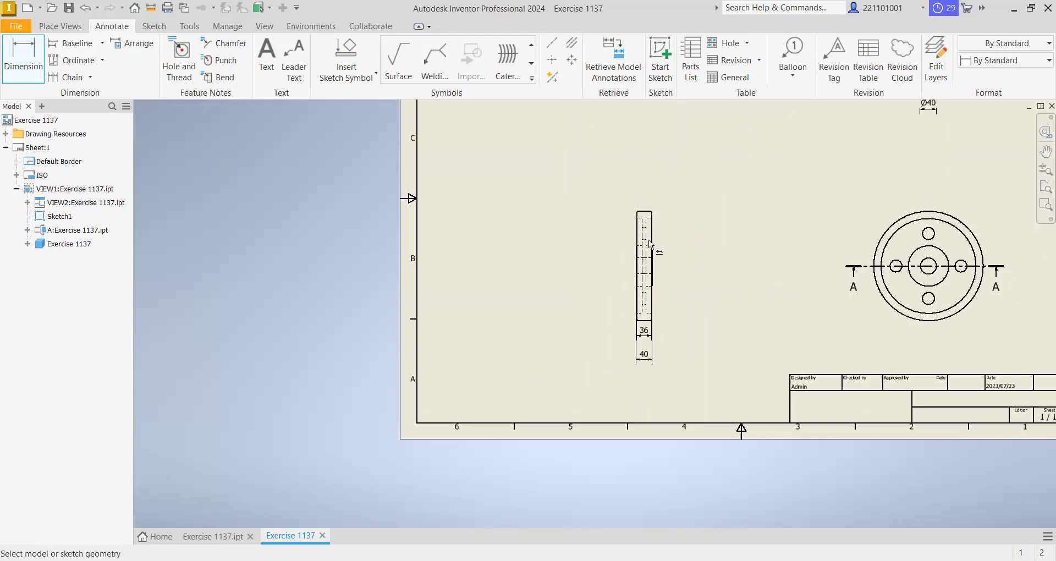
right_click(710, 188)
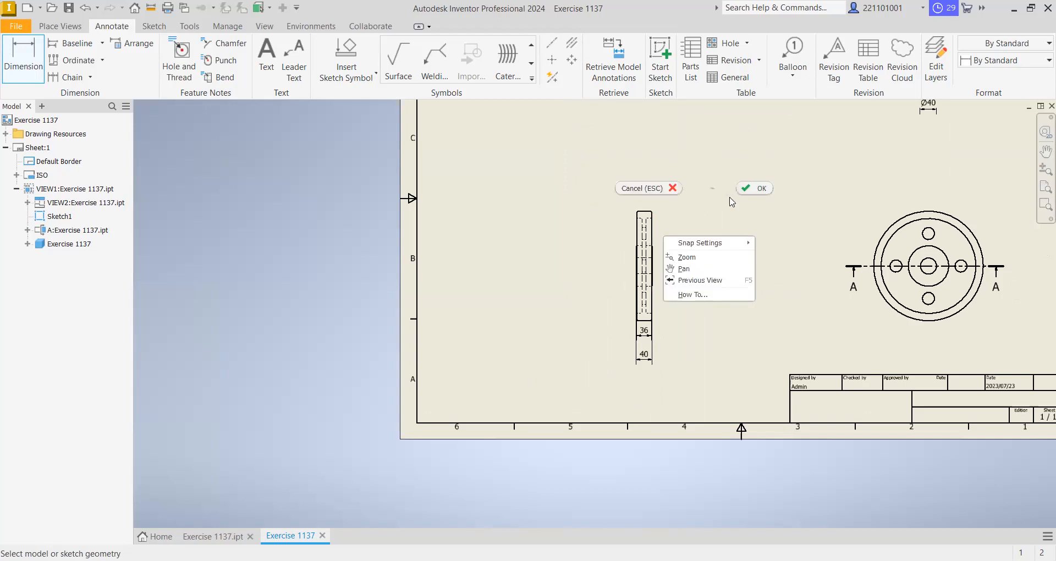
click(759, 188)
- Add bisecting centerlines through the left small hole and the central bore in section view A-A
right_click(714, 201)
click(710, 394)
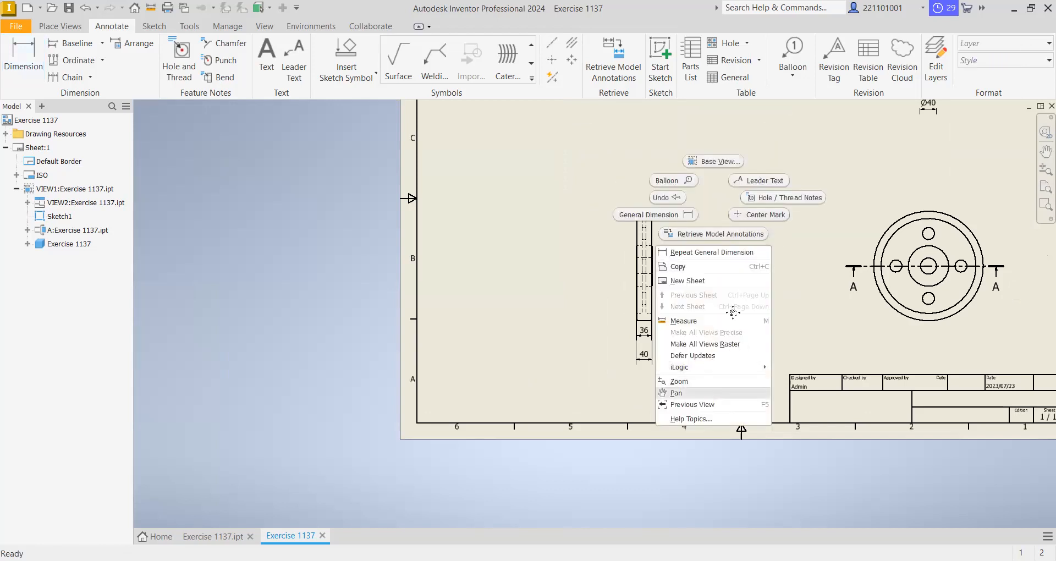
drag(740, 264, 555, 406)
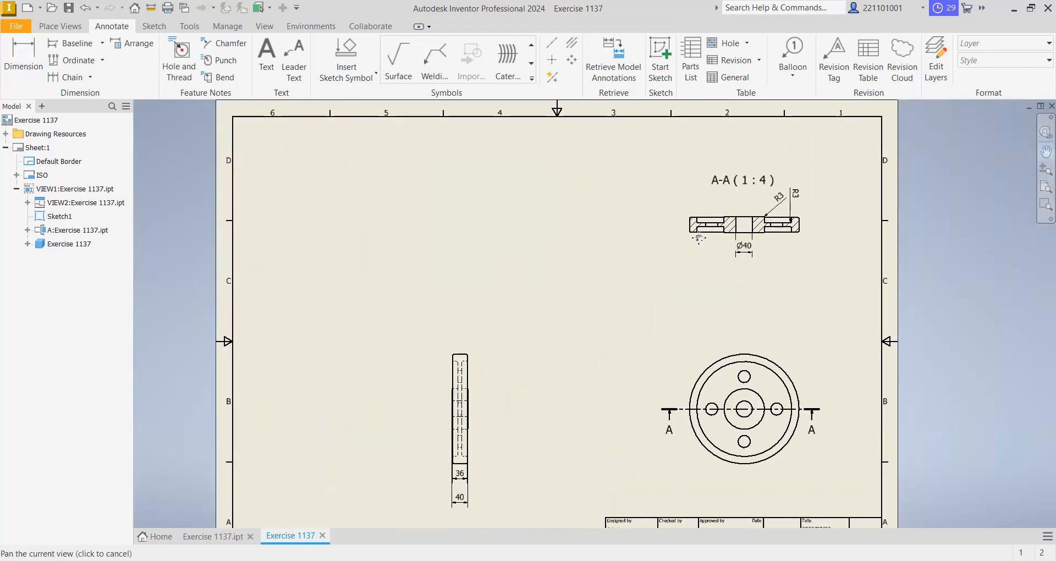
drag(716, 228, 634, 268)
scroll(672, 261, down, 4)
scroll(673, 261, up, 7)
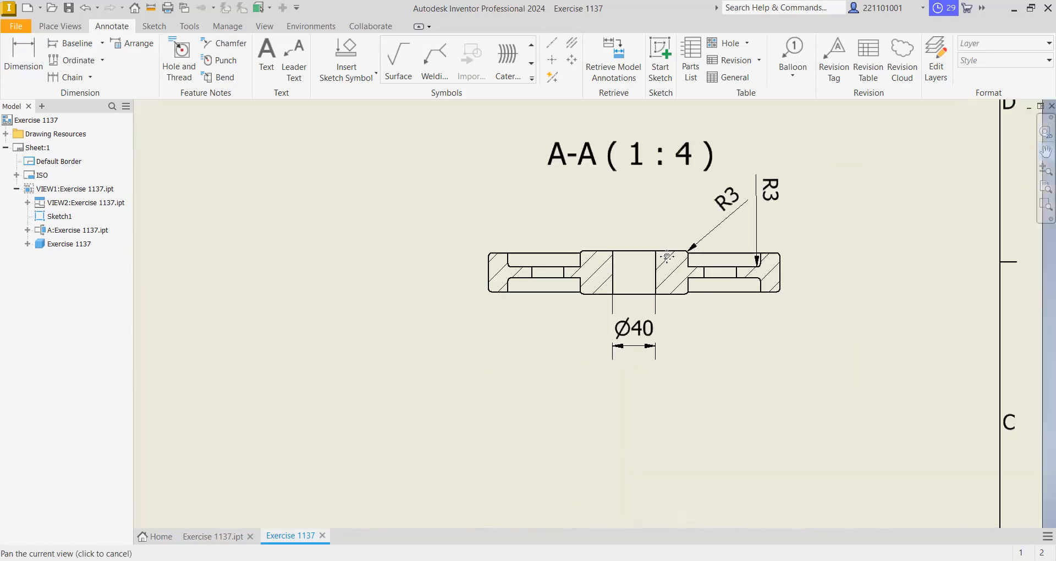
scroll(669, 256, down, 3)
right_click(638, 163)
click(682, 164)
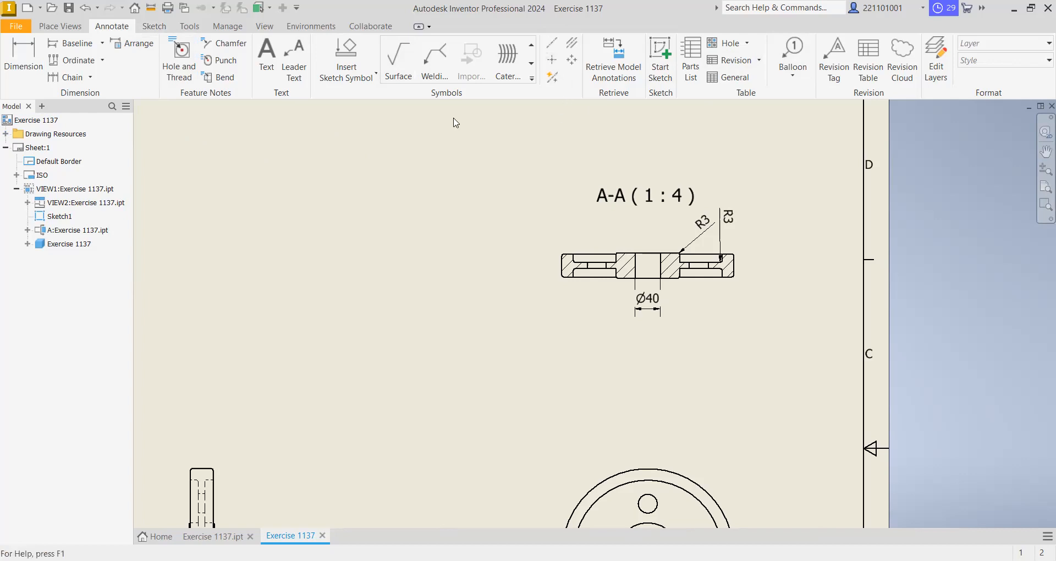
click(572, 45)
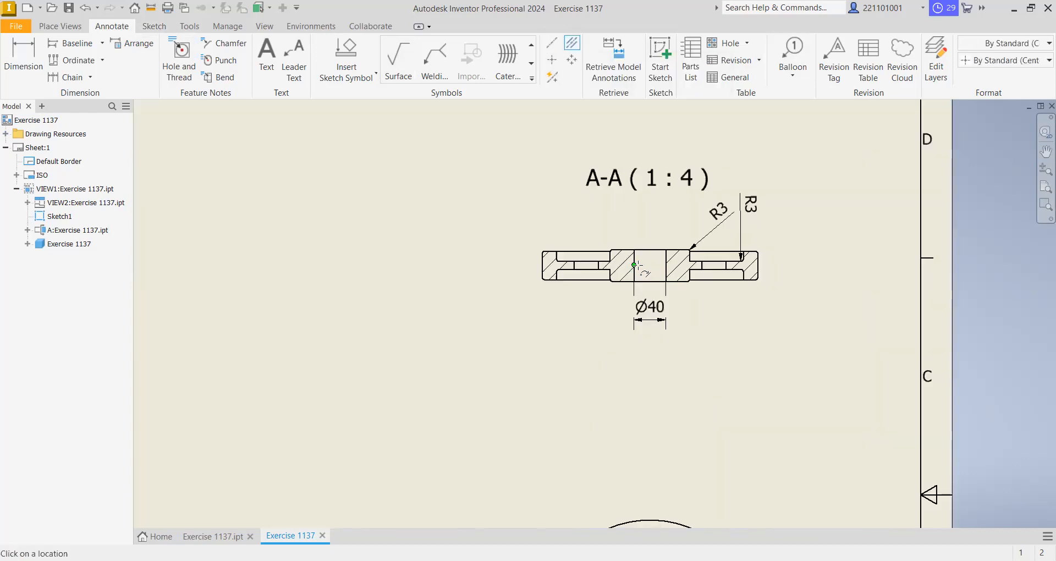
scroll(635, 264, up, 5)
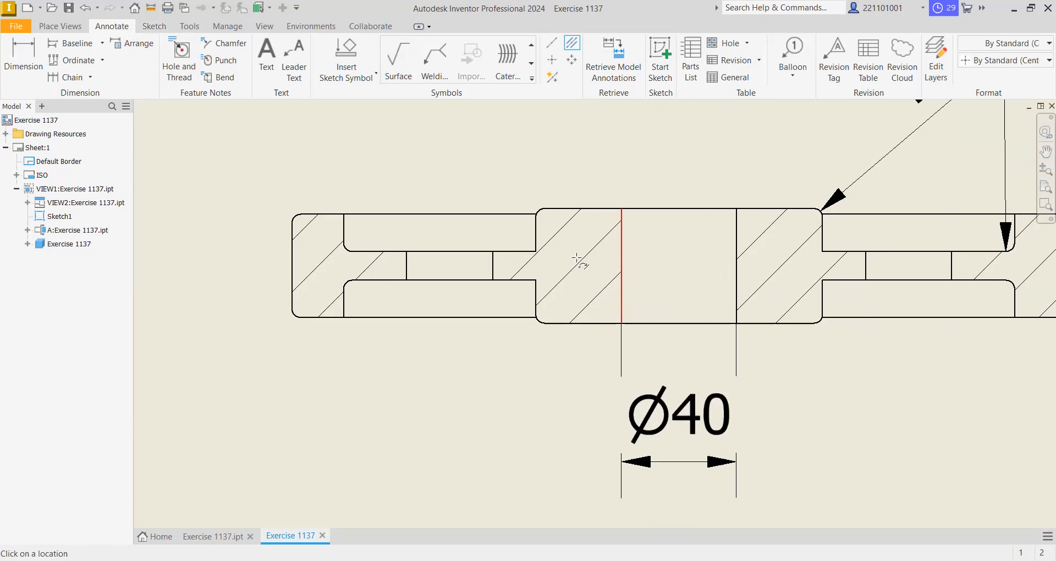
click(407, 267)
click(493, 265)
click(621, 266)
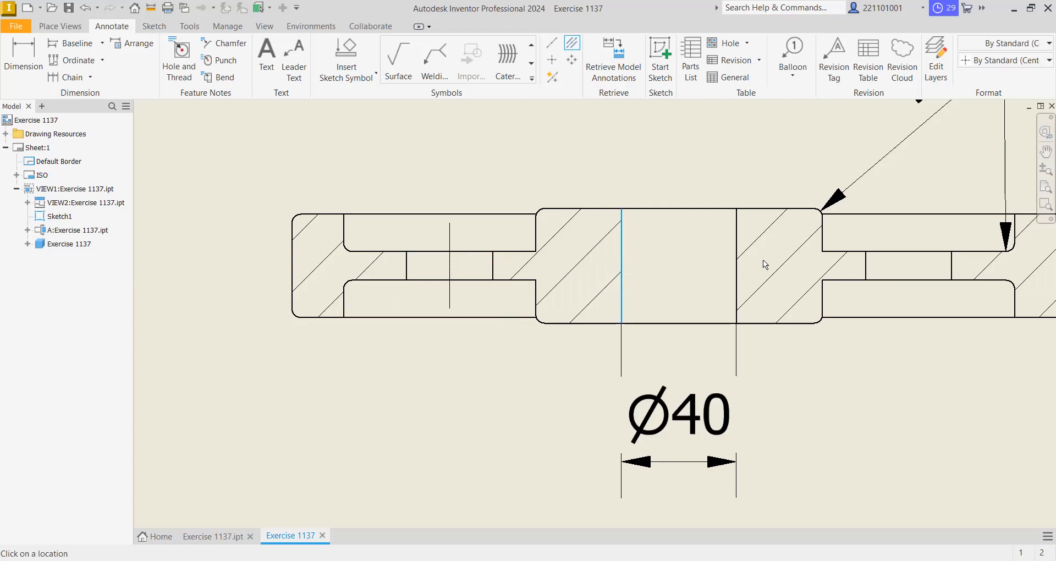
click(737, 268)
- Add a bisecting centerline through the right small hole in section view A-A and end the command
scroll(504, 299, up, 2)
scroll(504, 300, down, 4)
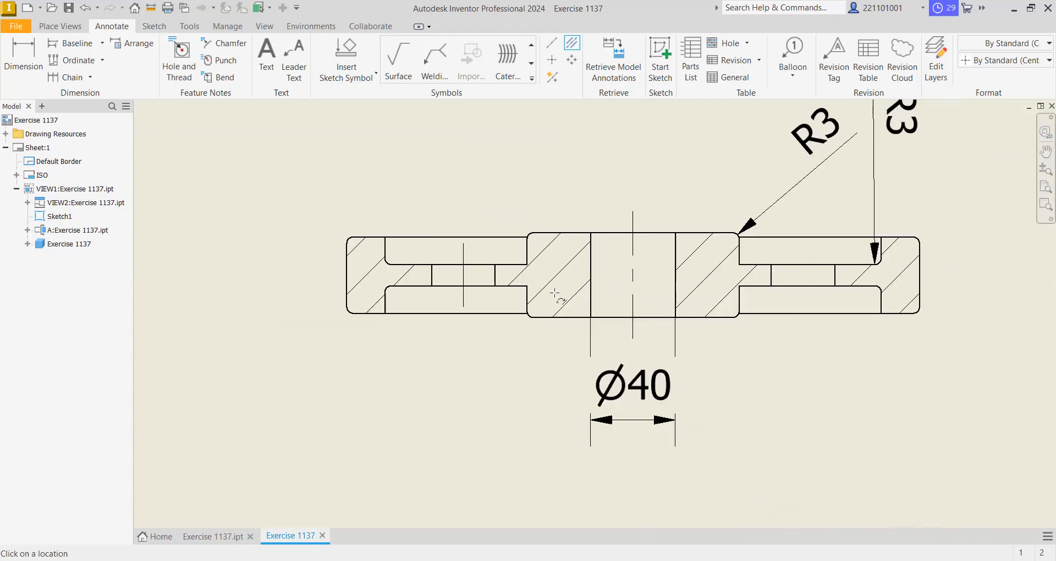
click(835, 275)
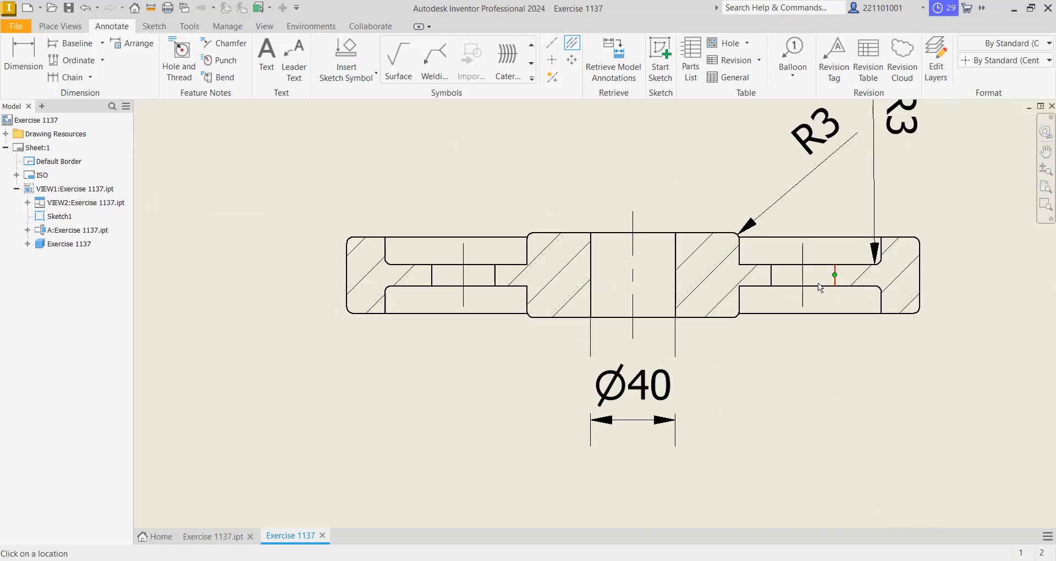
right_click(757, 348)
click(727, 355)
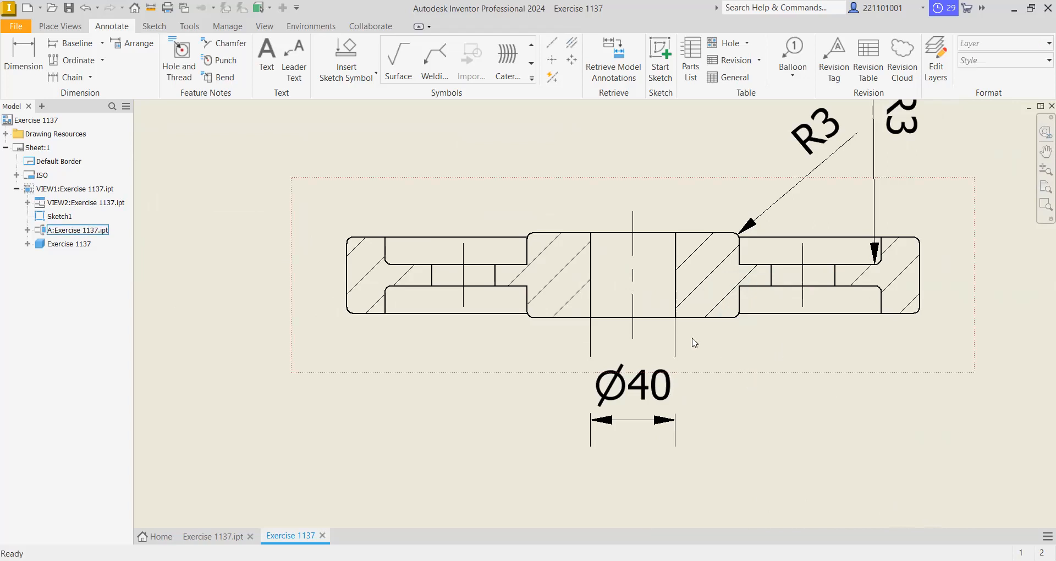
- Add center marks to the four small holes around the hub in the base view
scroll(668, 335, up, 3)
scroll(674, 333, down, 5)
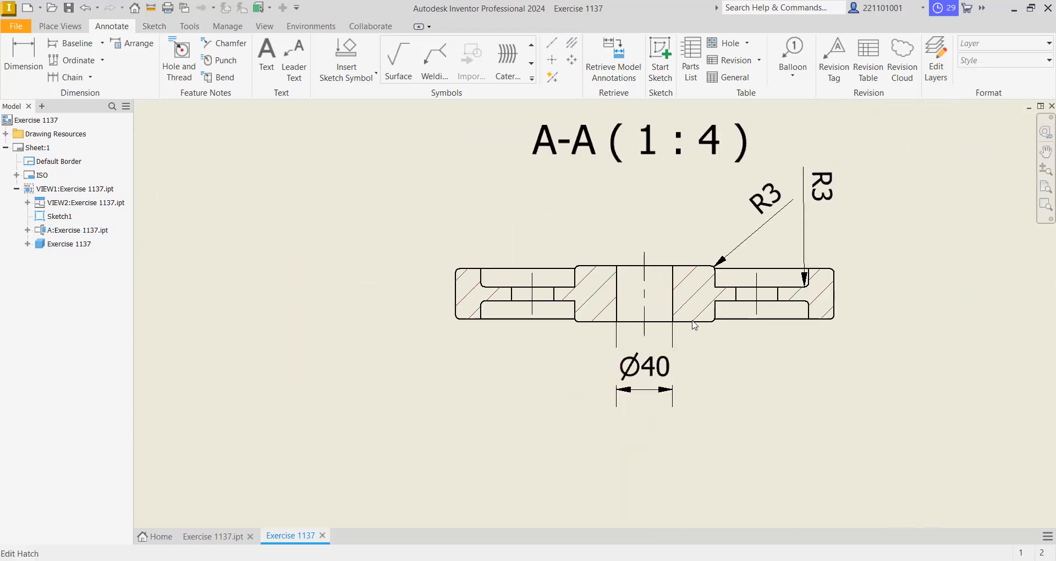
right_click(681, 310)
click(704, 412)
mouse_move(669, 397)
mouse_down()
mouse_move(677, 349)
mouse_move(693, 361)
mouse_move(686, 370)
mouse_move(699, 239)
mouse_move(688, 190)
mouse_up()
right_click(638, 196)
click(673, 198)
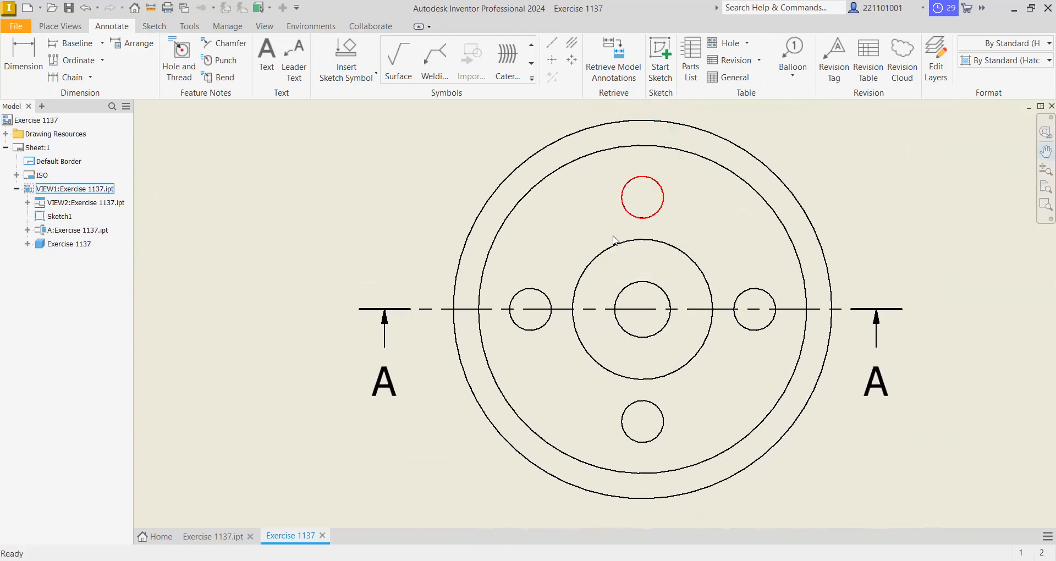
click(552, 60)
click(628, 182)
click(769, 297)
click(652, 405)
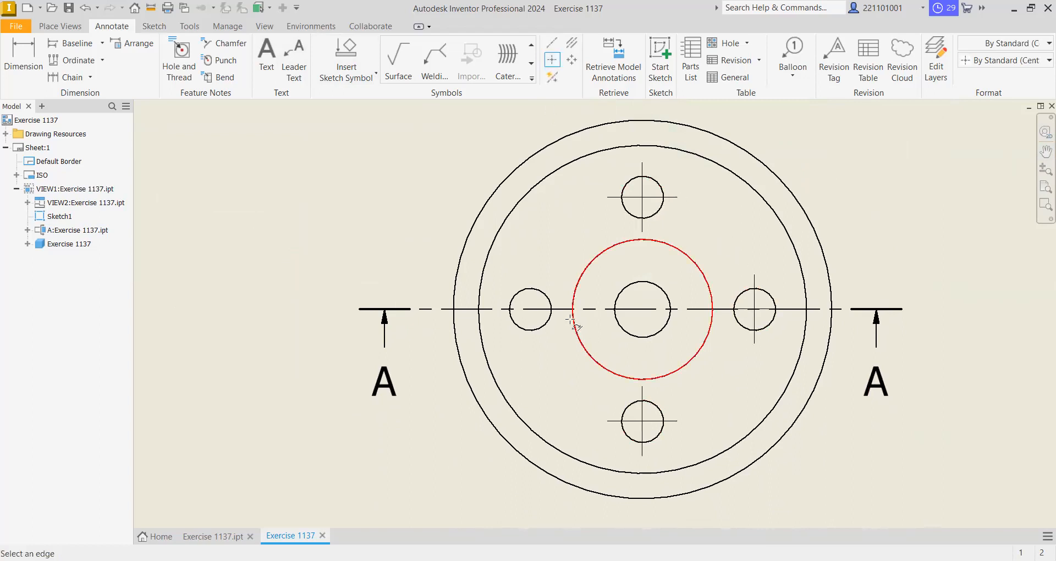
click(547, 293)
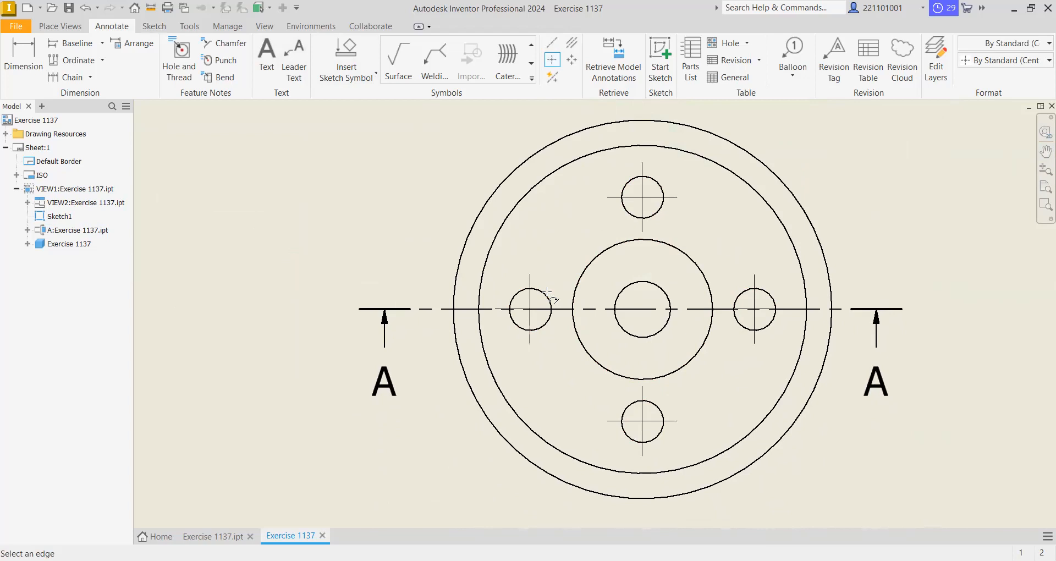
- Try center marks on the hub circle and the outer rim circle of the base view, and undo them
click(671, 246)
click(782, 176)
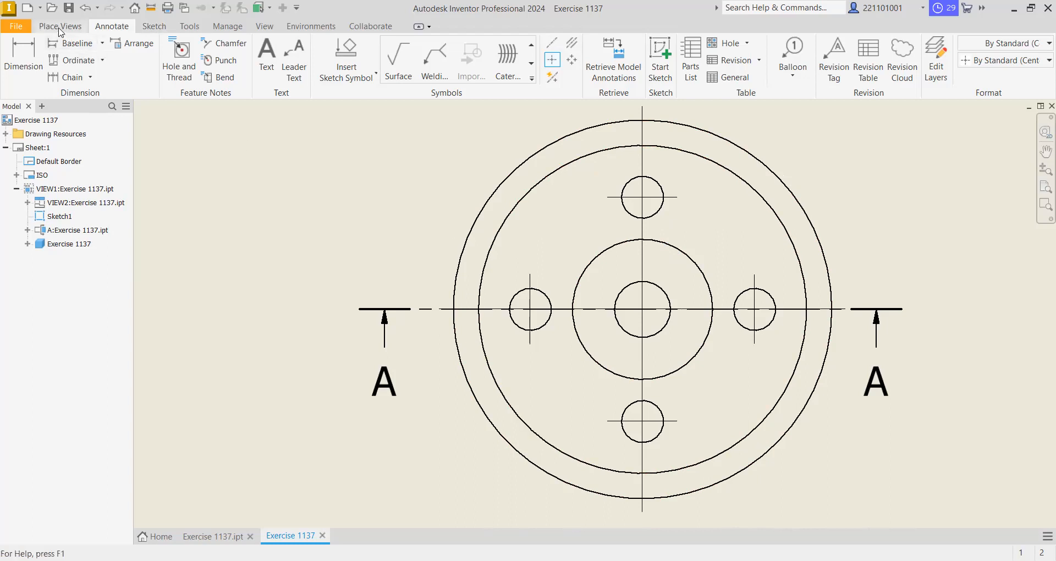
click(84, 8)
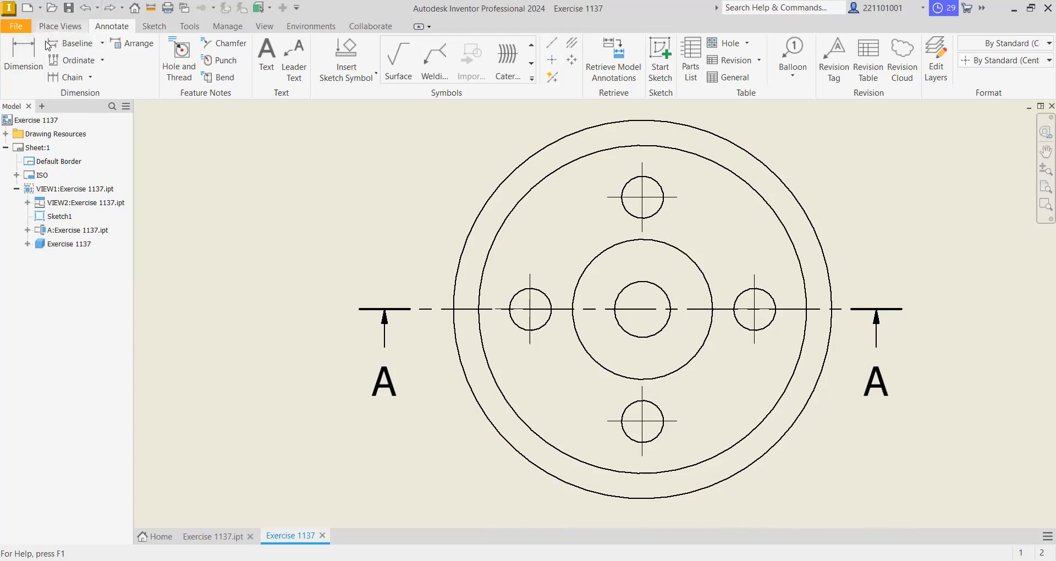
- Add a center mark to the outer rim circle of the base view, leaving no command active
click(552, 59)
click(724, 139)
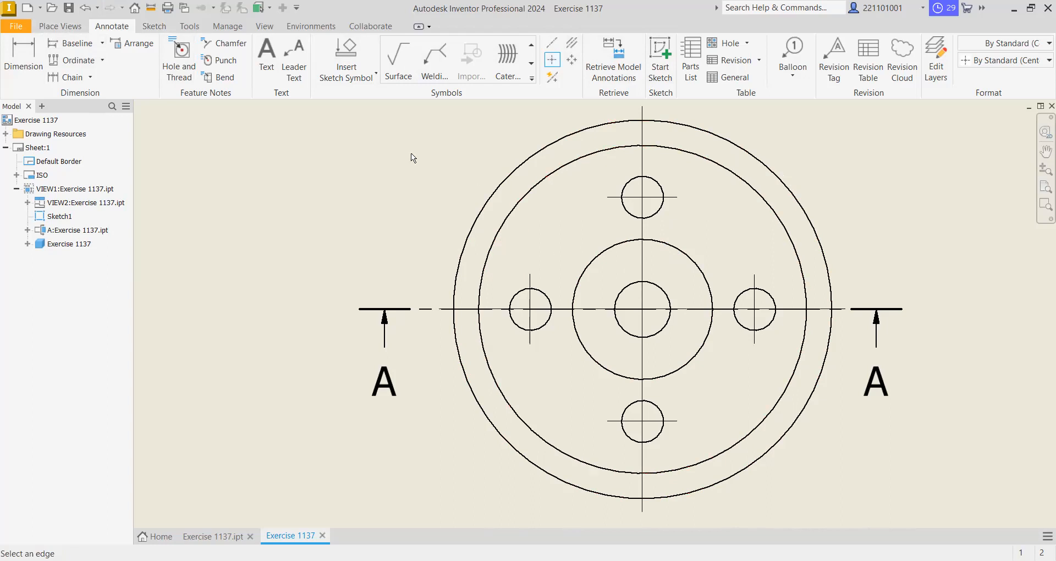
click(23, 55)
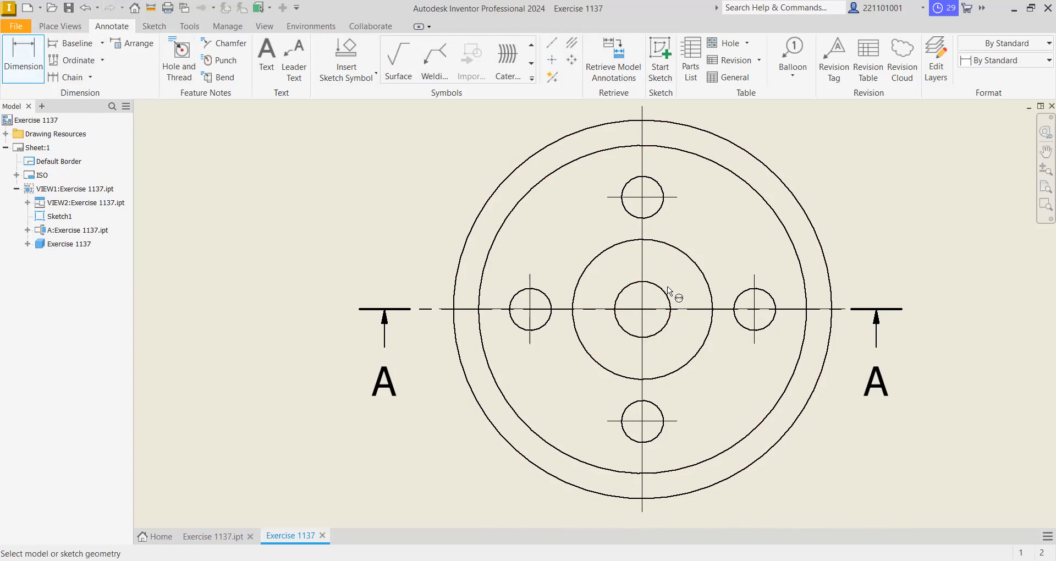
right_click(680, 275)
click(722, 277)
- Look over the whole sheet with its base, side and section views and the free area above the side view
scroll(716, 279, down, 5)
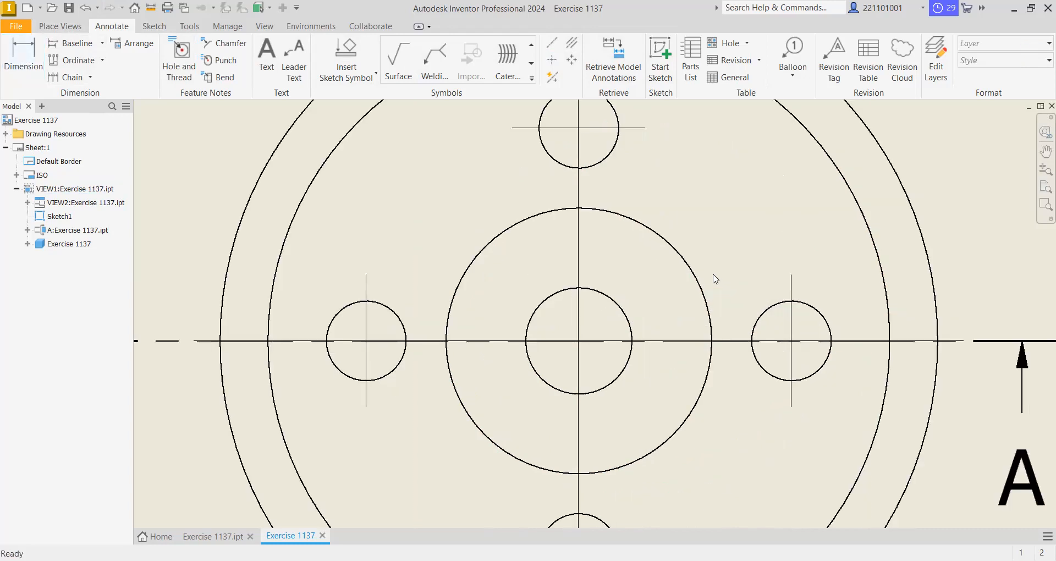
right_click(685, 164)
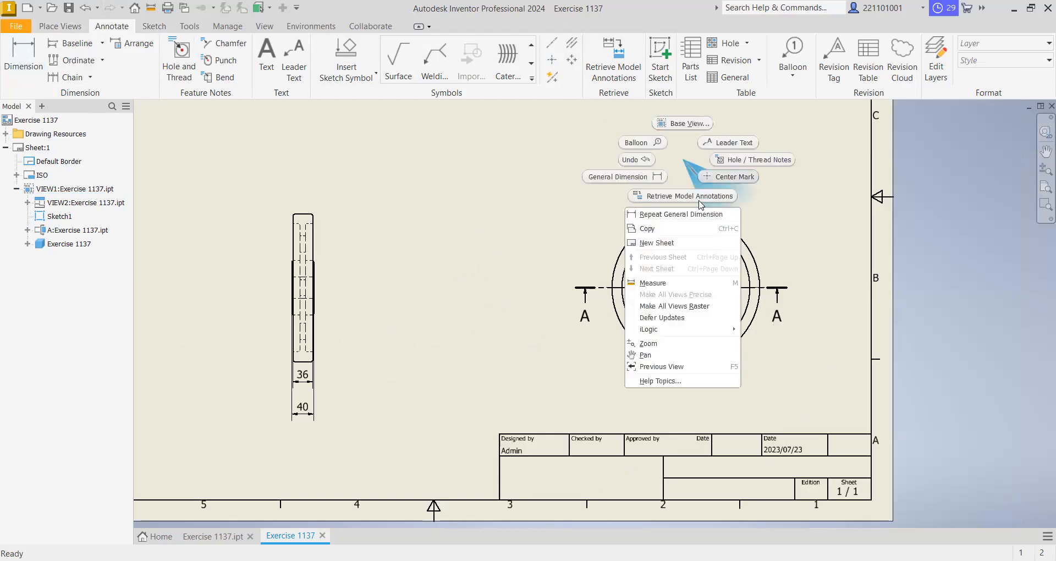
click(654, 353)
drag(587, 213, 655, 288)
scroll(655, 288, up, 3)
scroll(657, 288, down, 4)
drag(625, 242, 649, 275)
right_click(635, 247)
click(673, 254)
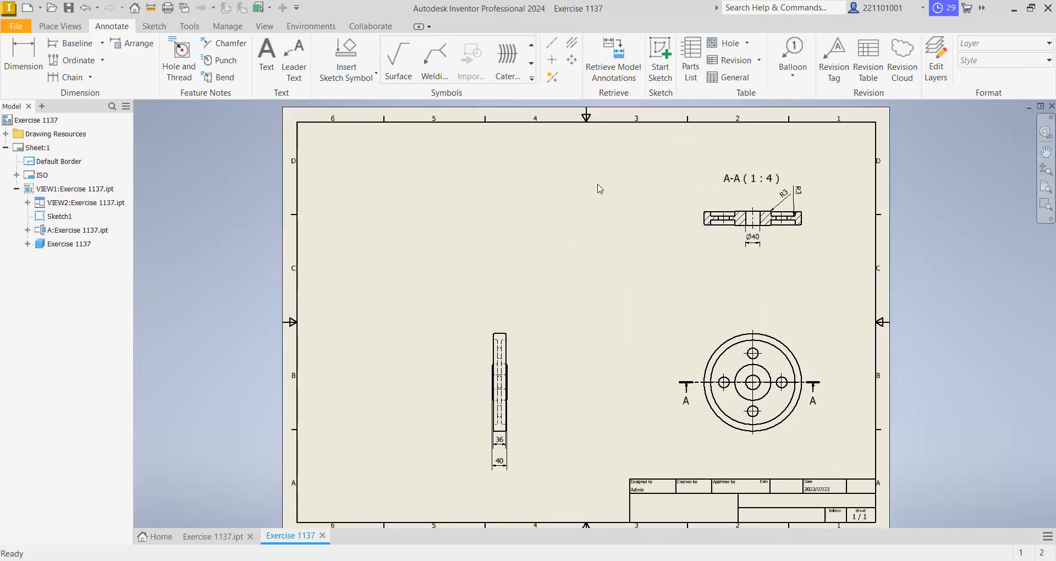
right_click(475, 208)
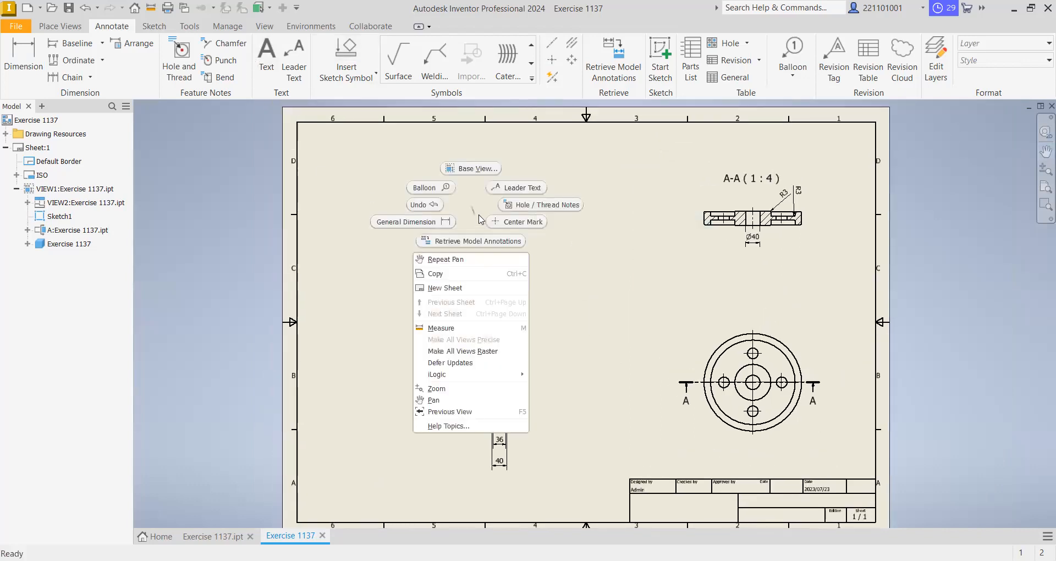
click(483, 168)
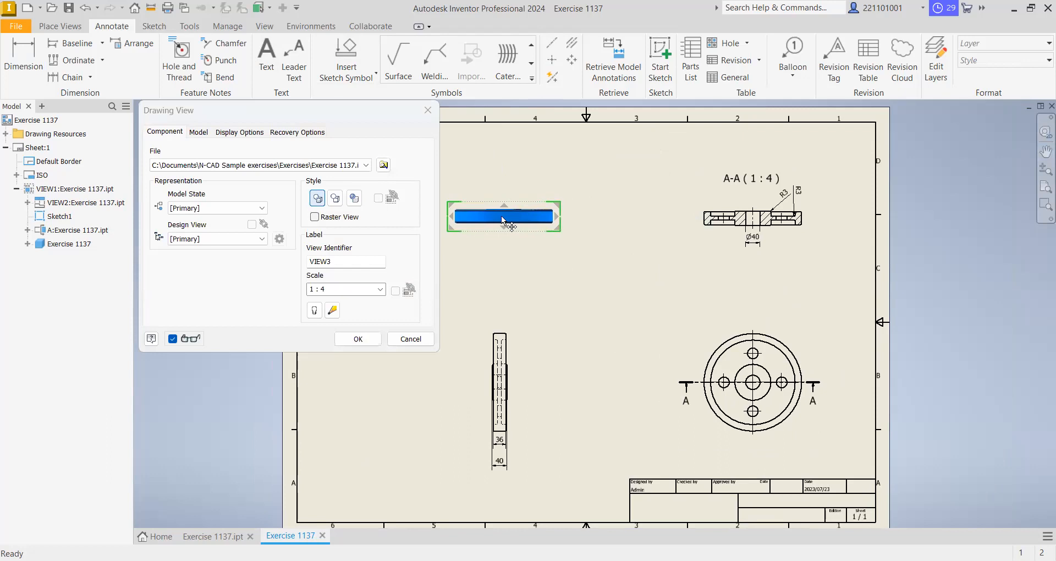
click(502, 218)
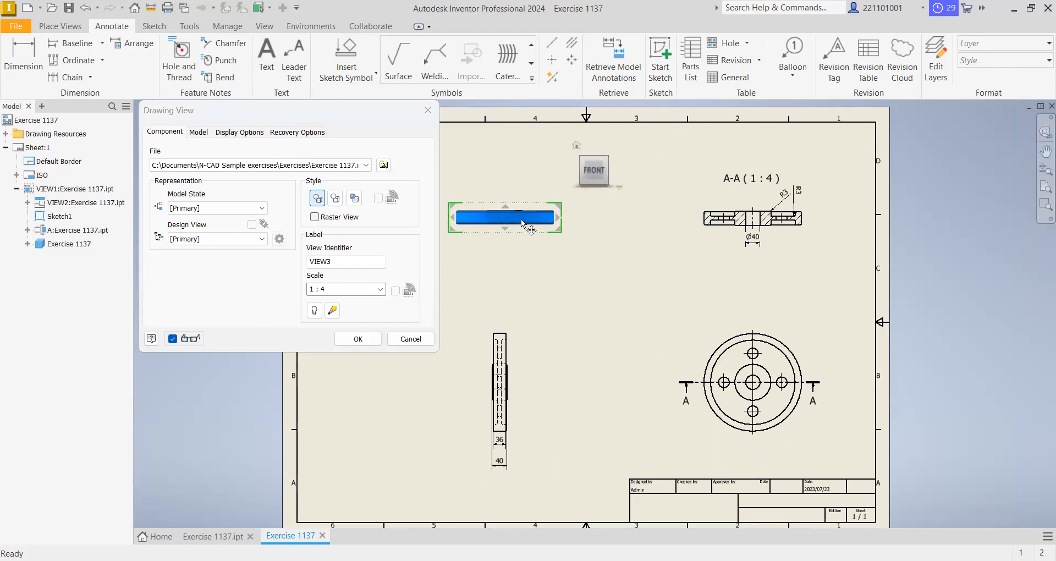
click(506, 208)
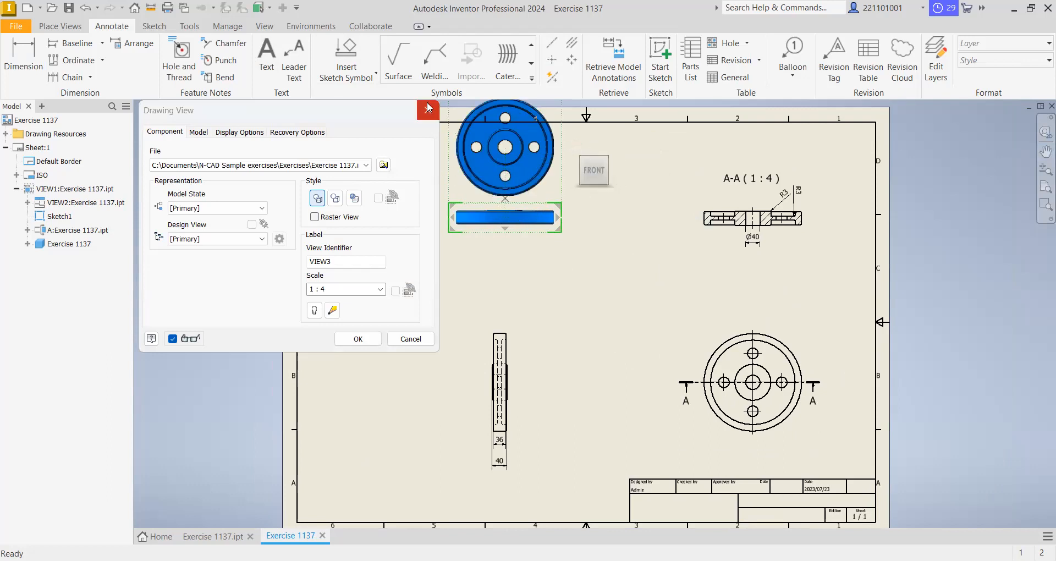
key(Escape)
- Place a shaded isometric view of the wheel at scale 1:4 in the free area above the side view
right_click(473, 178)
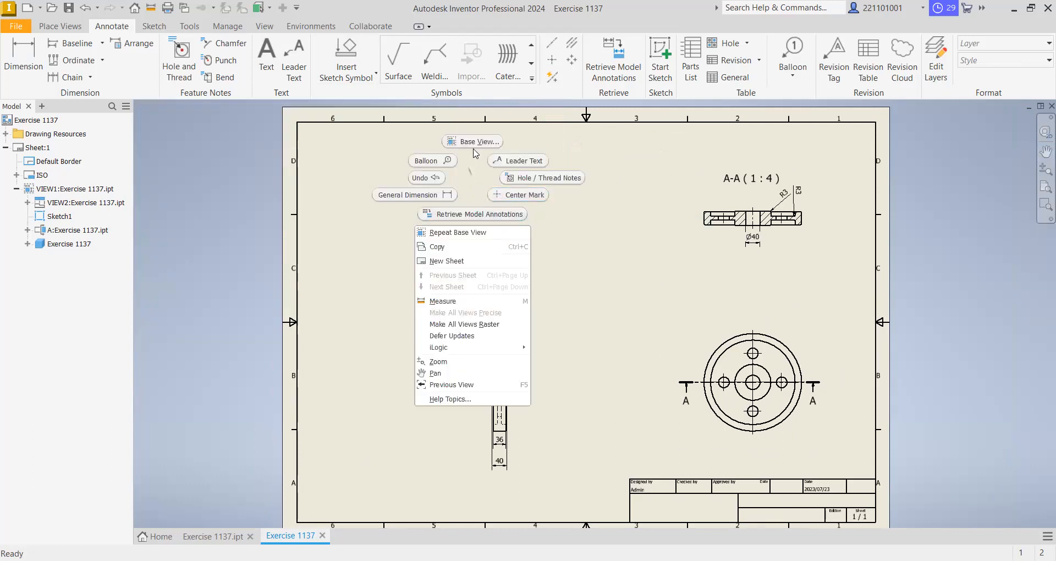
click(481, 165)
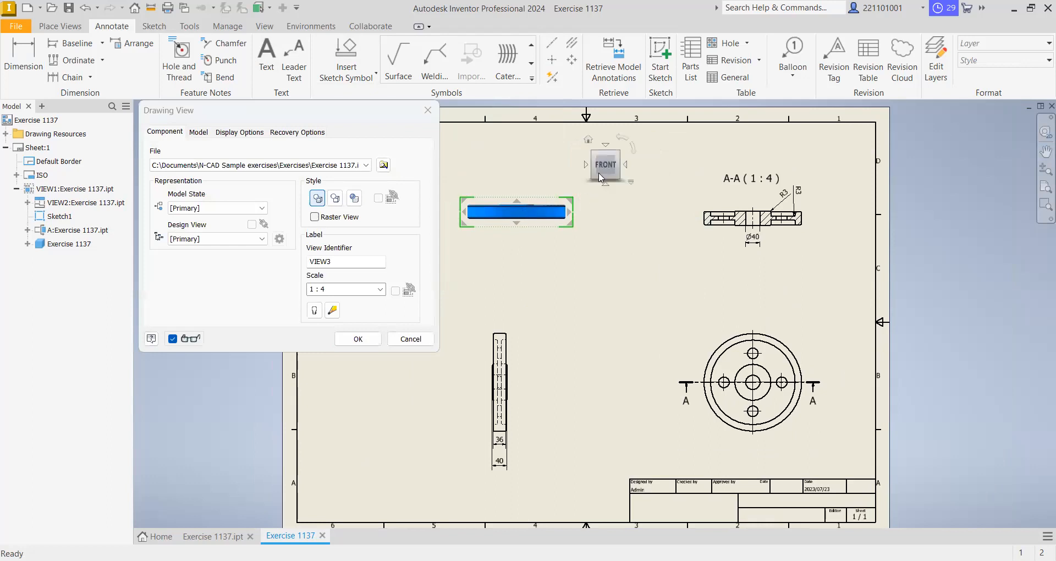
click(618, 155)
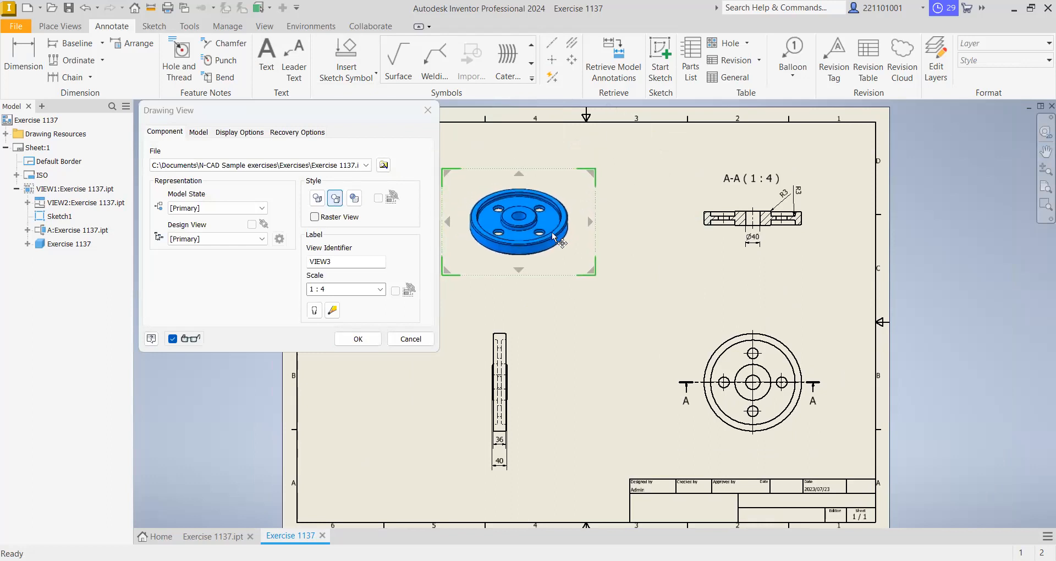
click(354, 199)
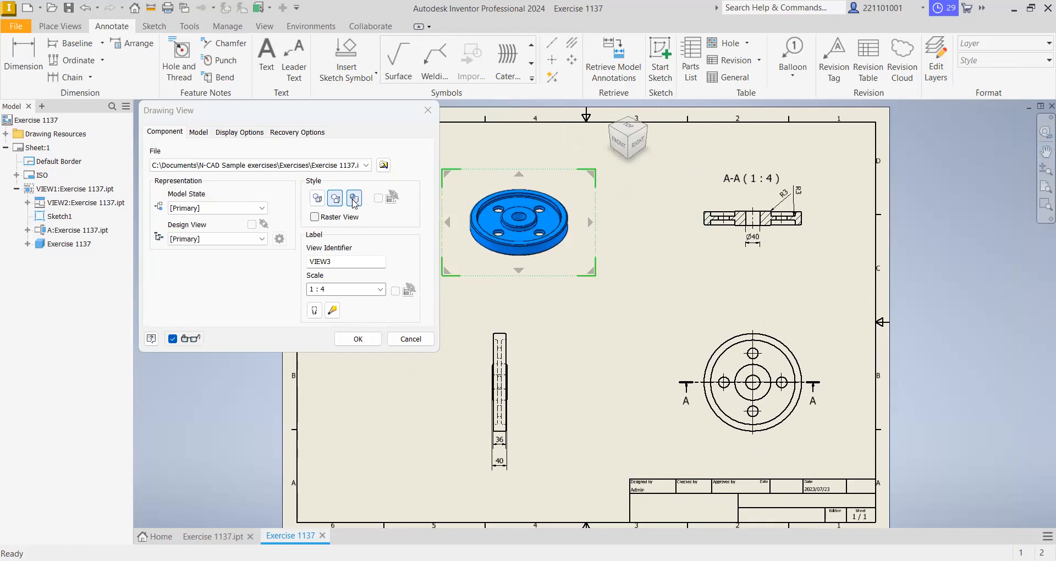
click(357, 339)
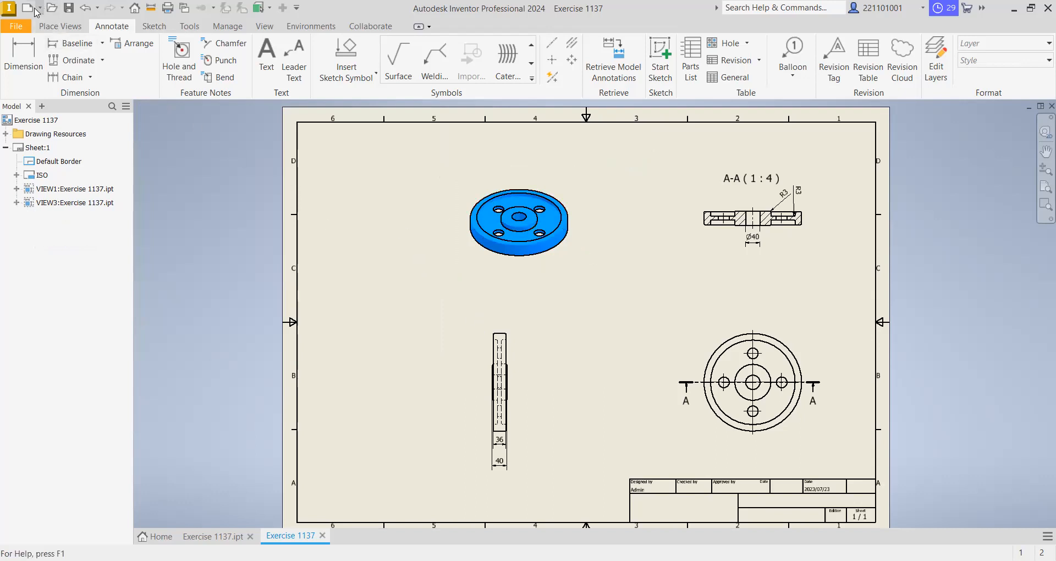
- Save the drawing as Exercise 1137 in the Exercises folder, as an Inventor drawing file (*.idw)
click(68, 8)
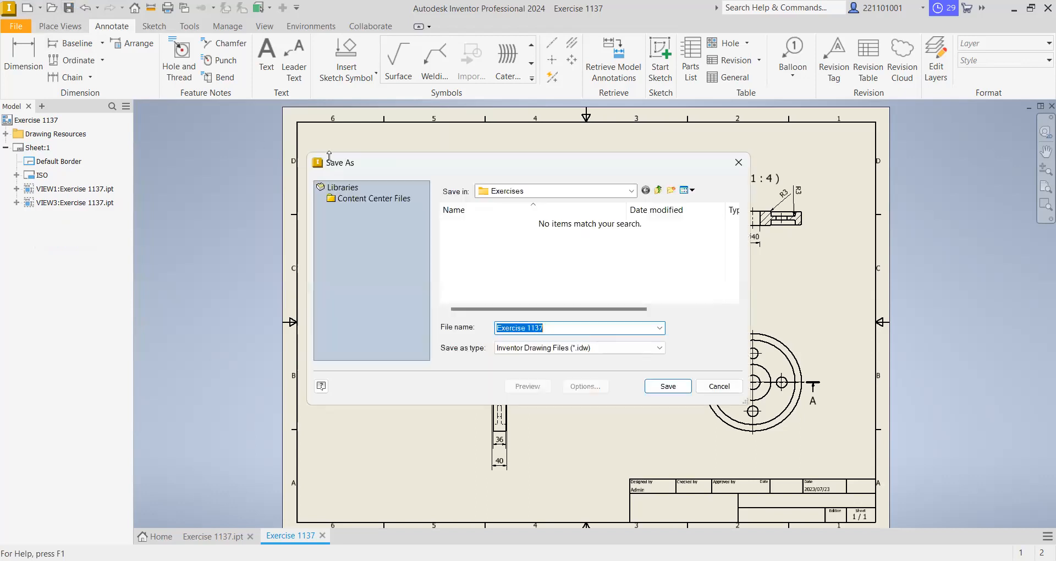
click(566, 329)
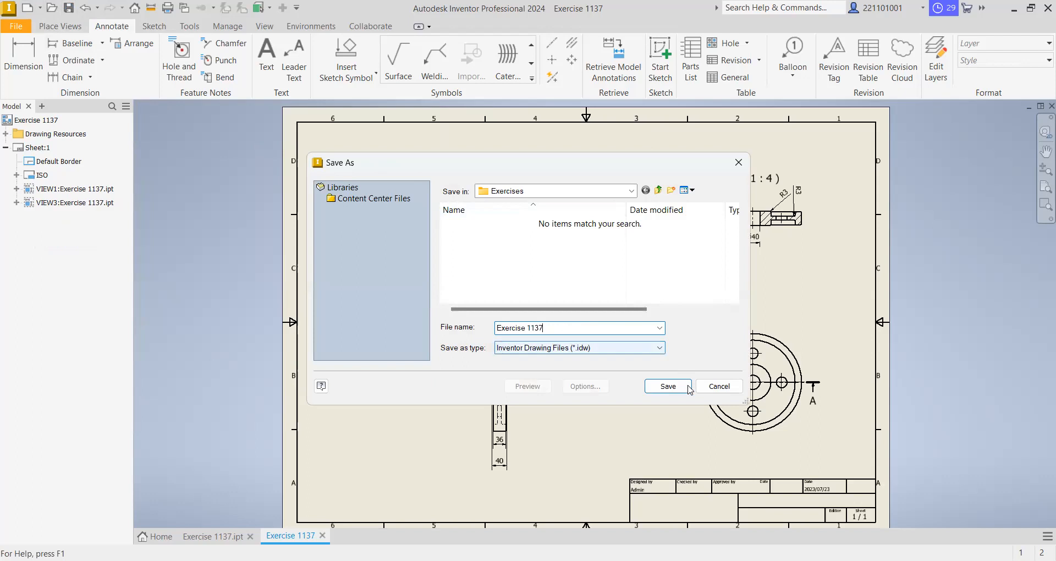
click(668, 387)
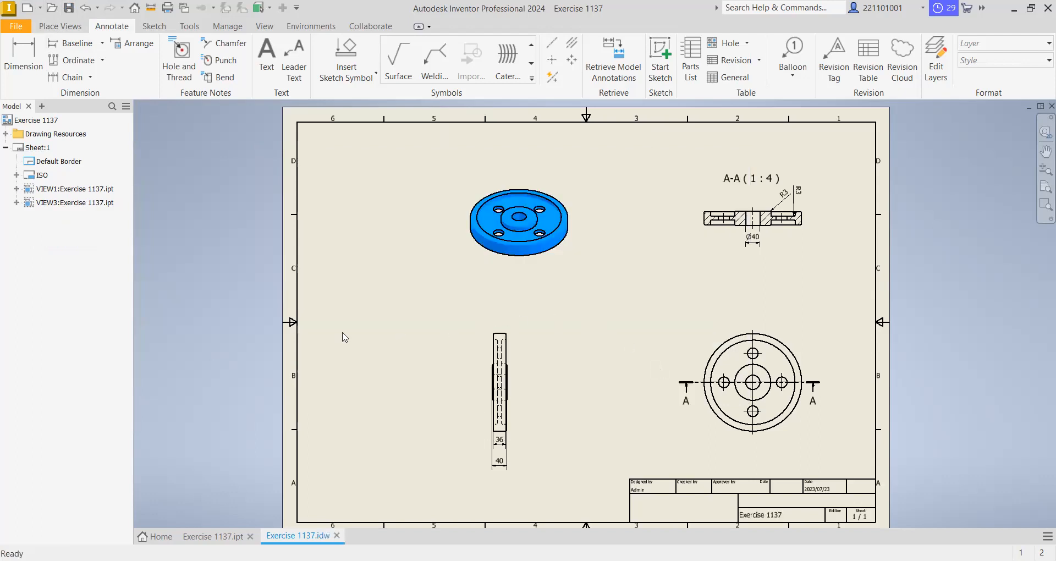